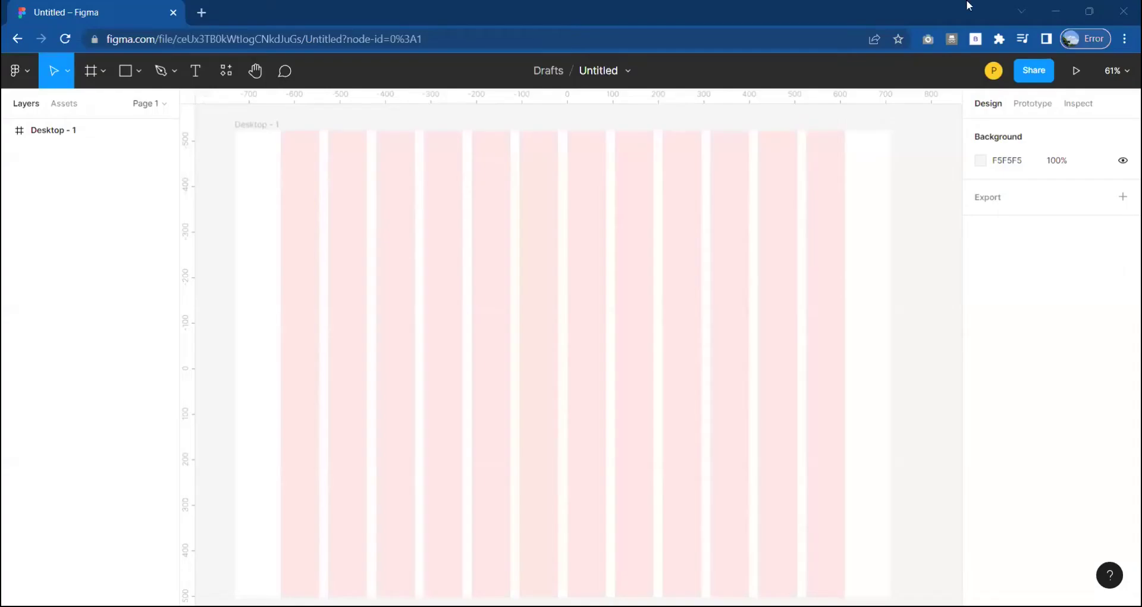
- Add a Lorem ipsum headline at font size 52 in the frame's upper left
click(512, 367)
key(t)
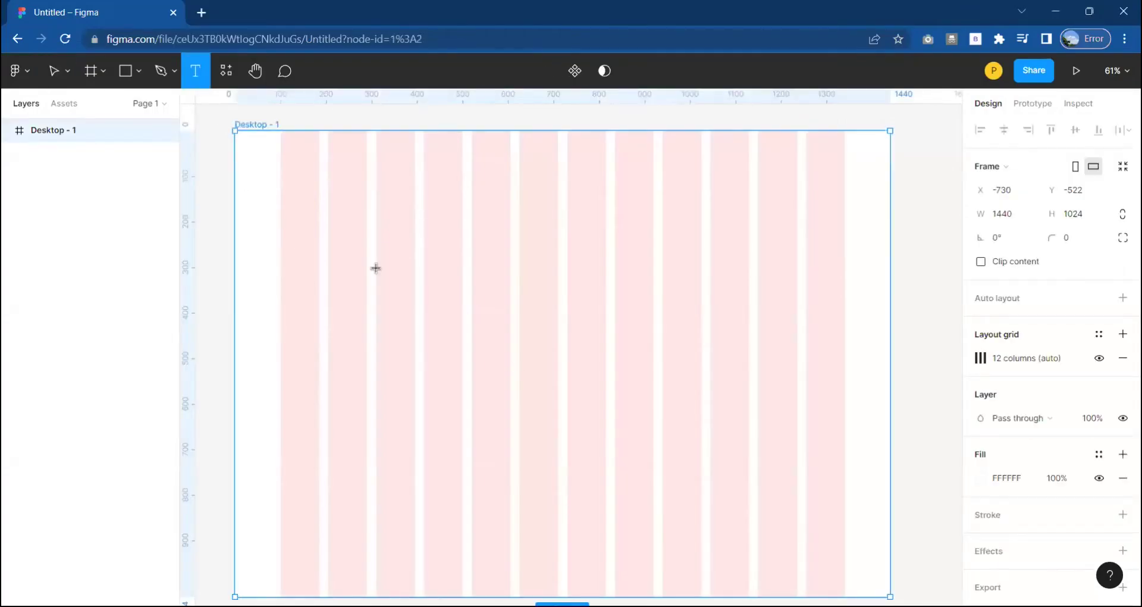
drag(280, 219, 546, 316)
click(15, 70)
mouse_move(80, 305)
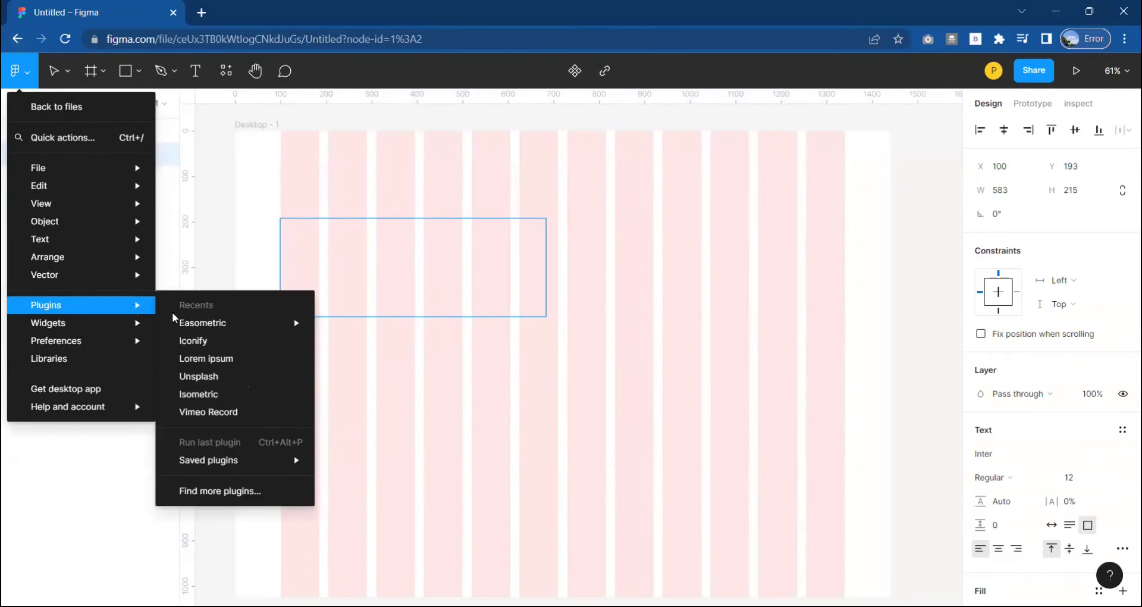
click(216, 365)
click(531, 364)
click(485, 363)
click(636, 373)
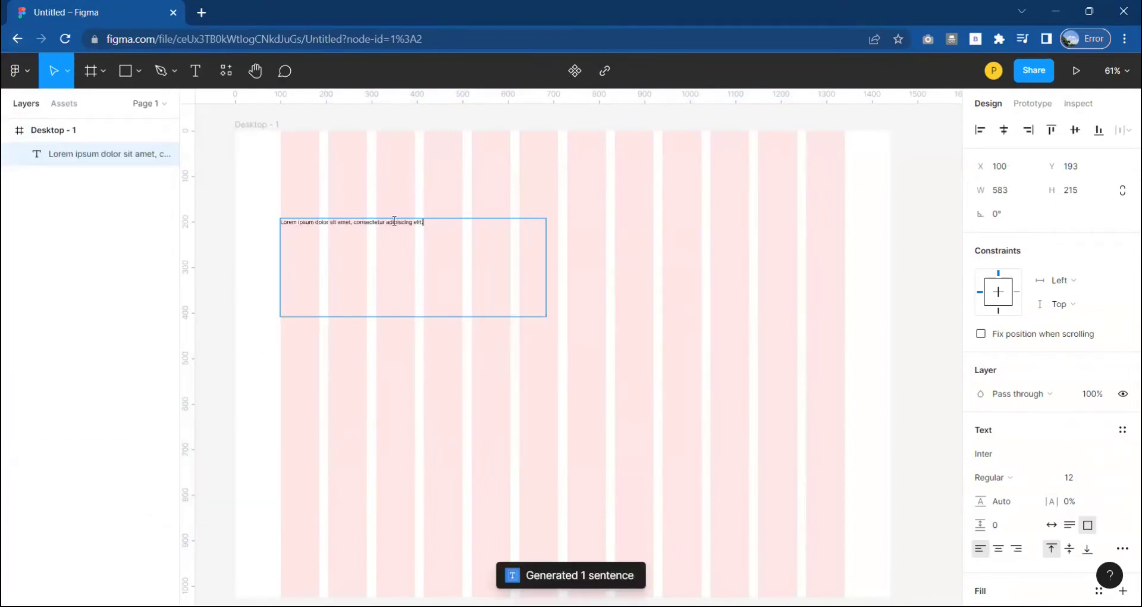
click(1080, 478)
key(shift+Up)
key(shift+Up)
key(shift+Up)
key(shift+Up)
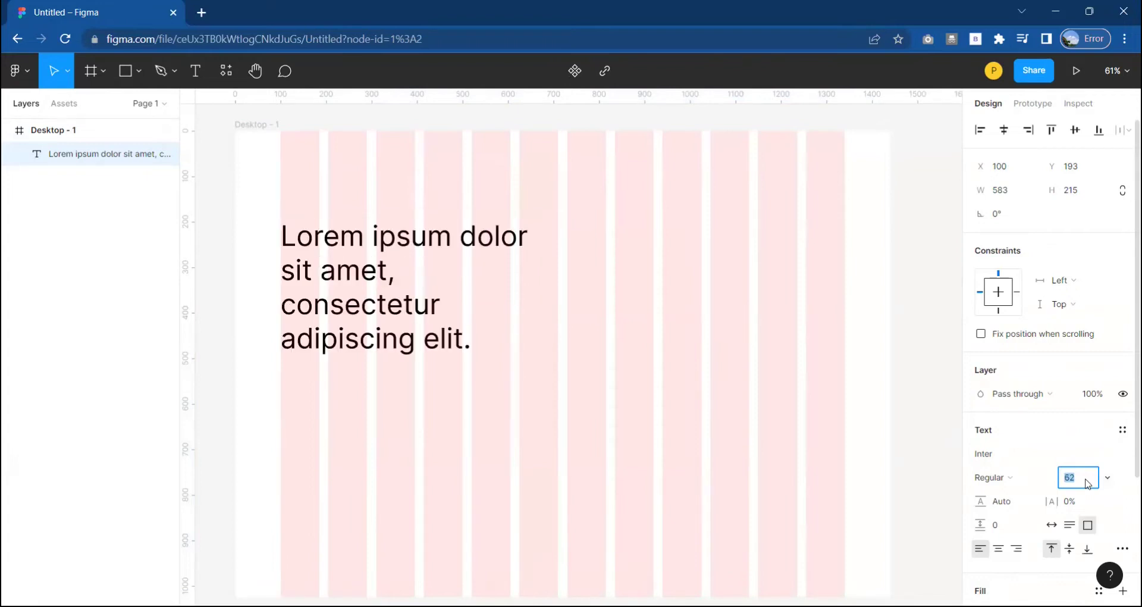
key(shift+Down)
drag(414, 278, 413, 301)
key(Escape)
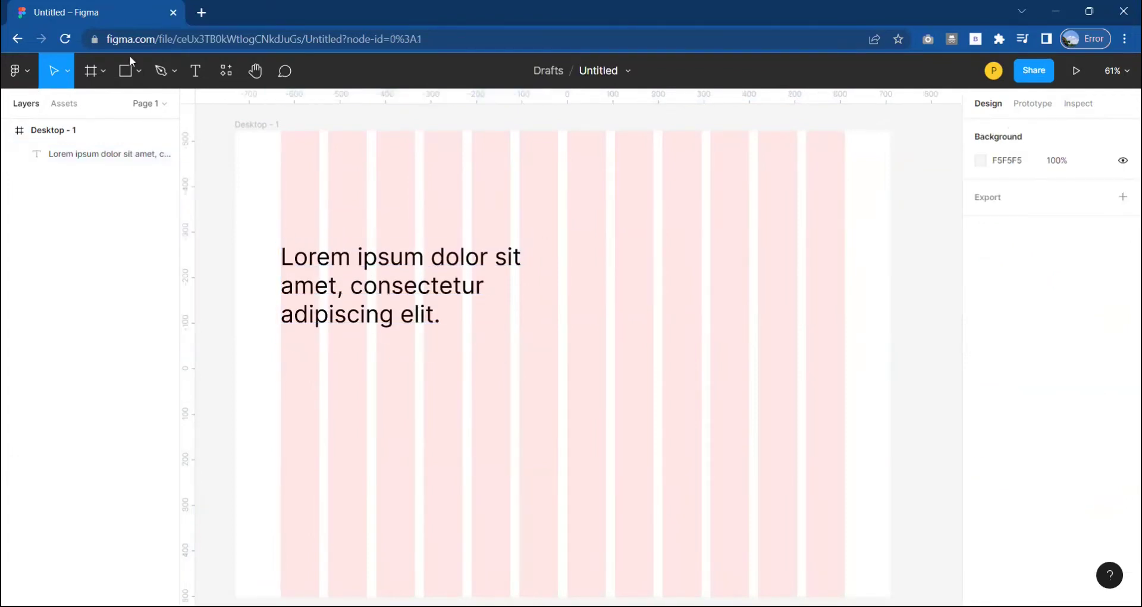
- Add a two-sentence Lorem ipsum paragraph at size 22 below the headline and widen it
drag(280, 347, 509, 395)
key(Escape)
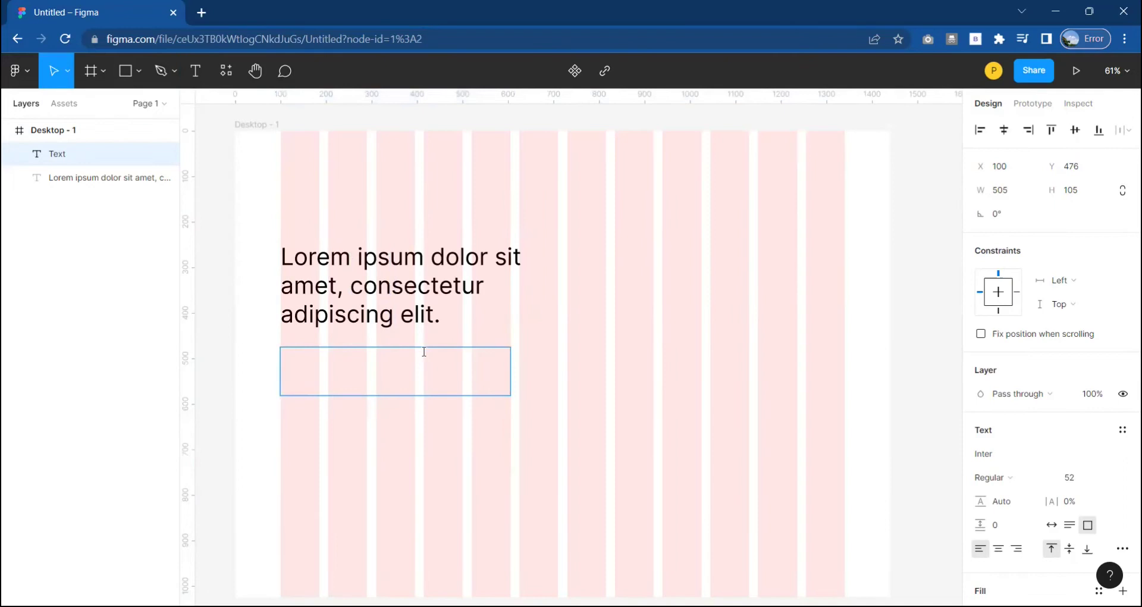
right_click(419, 348)
click(681, 273)
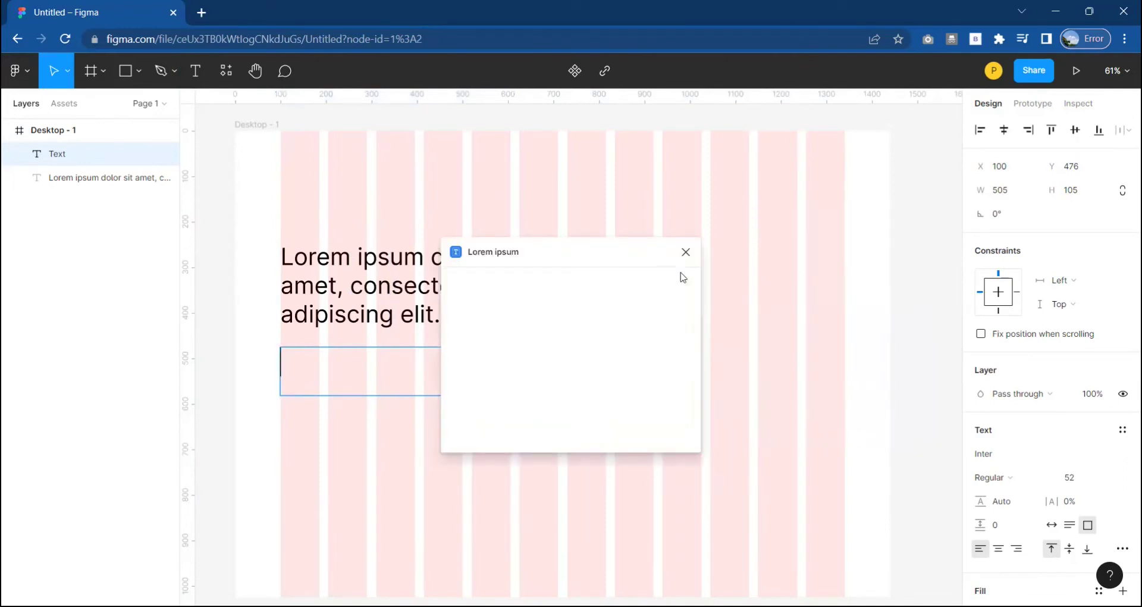
click(641, 360)
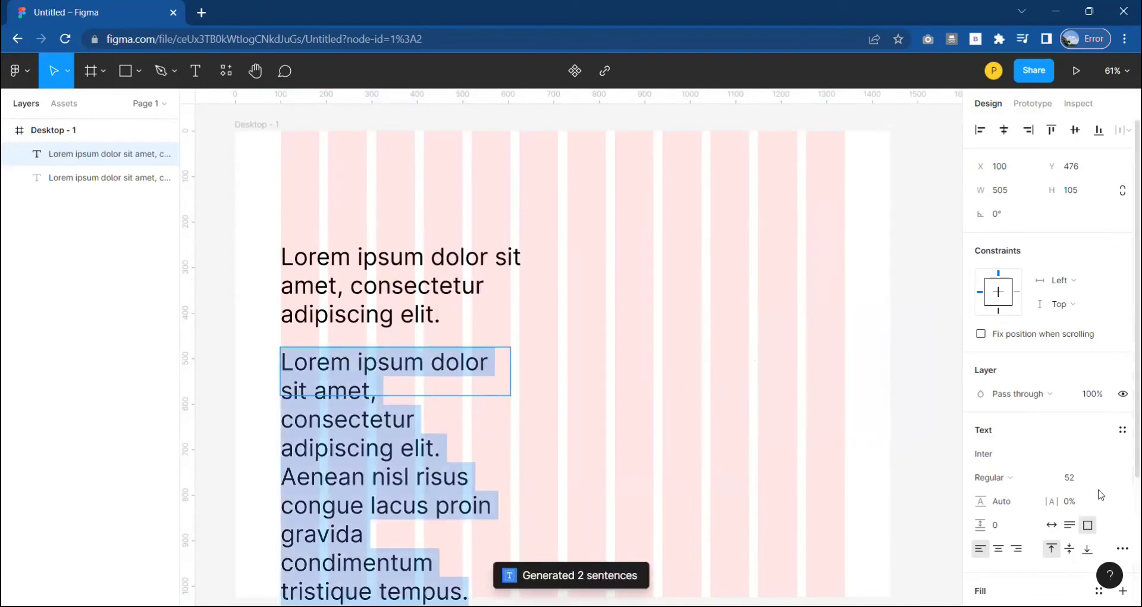
click(1071, 477)
text(22)
key(Return)
drag(514, 379, 528, 380)
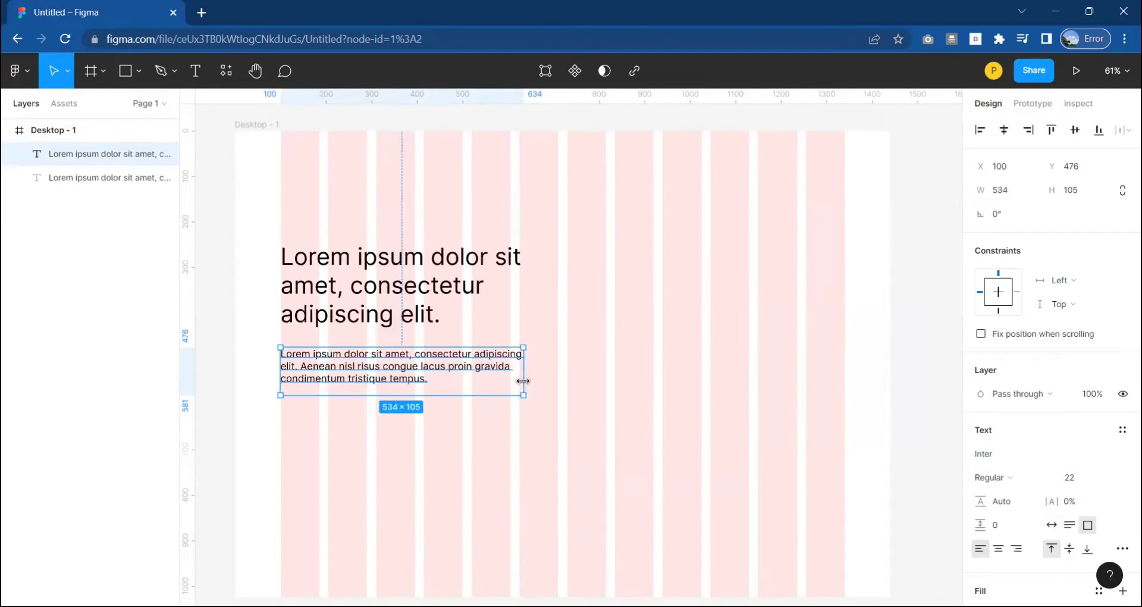
click(573, 411)
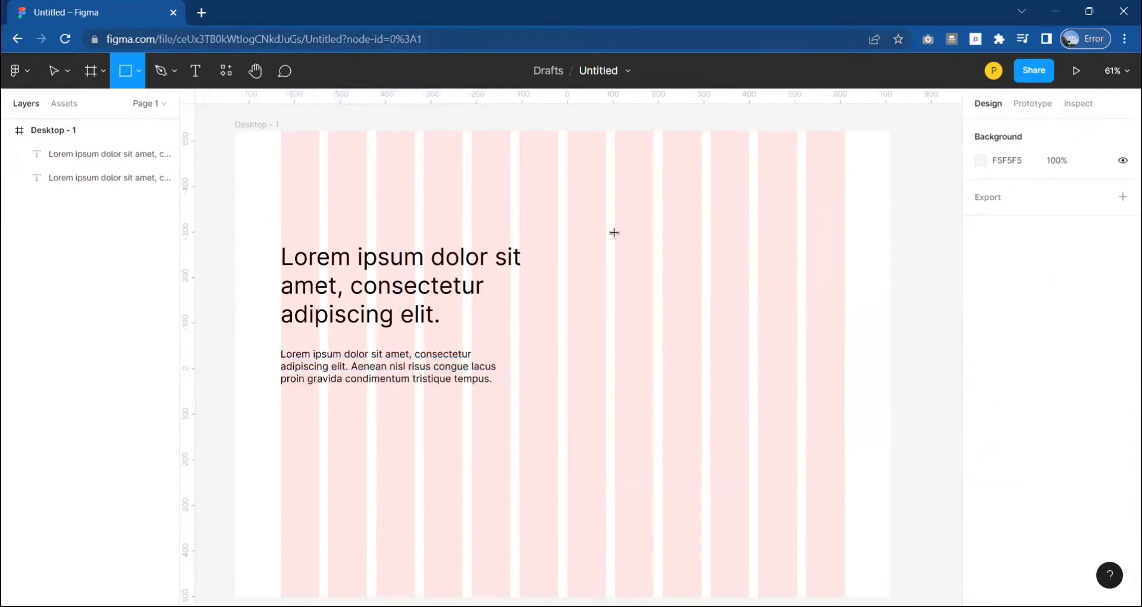
- Draw a grey placeholder rectangle right of the text and place a copy beside it
drag(607, 202, 712, 327)
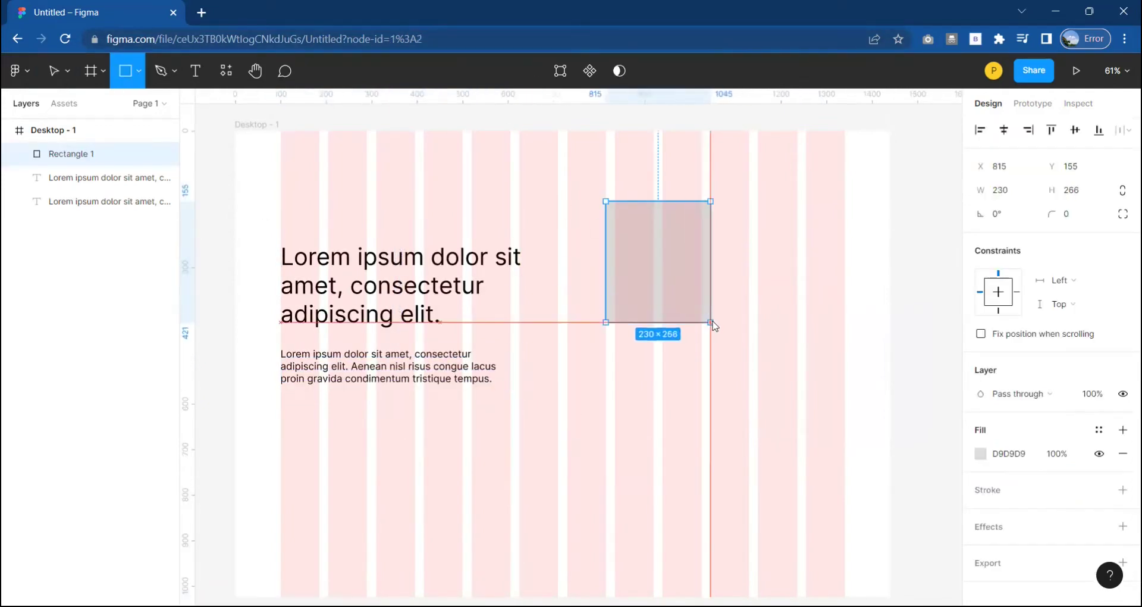
drag(606, 202, 593, 198)
key(ctrl+d)
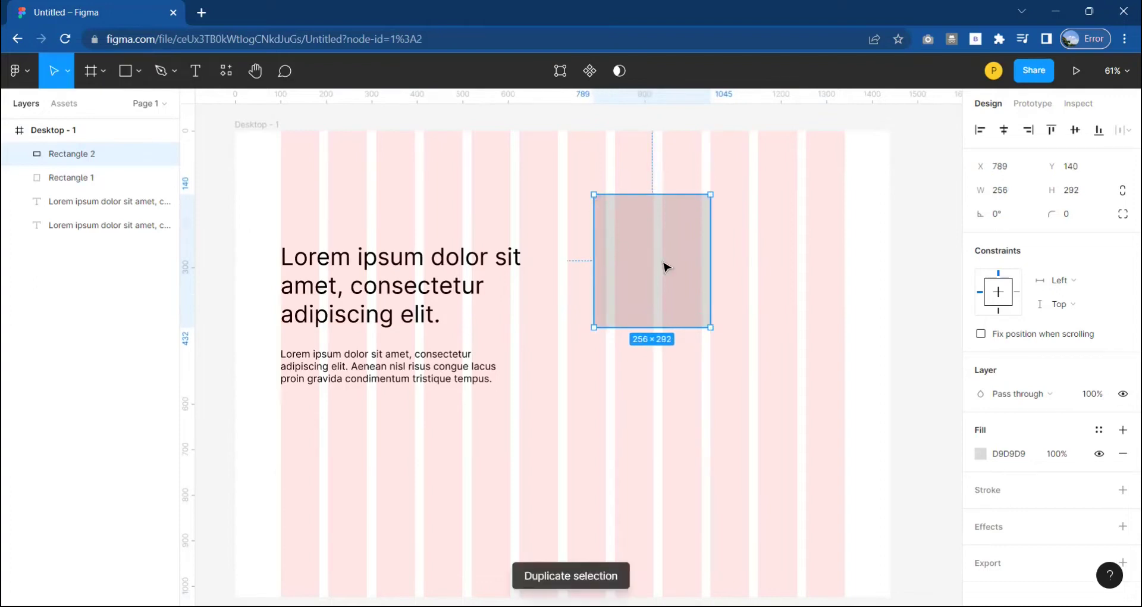
drag(663, 266, 790, 263)
- Duplicate the rectangles into a second row to complete the 2×2 grid
key(ctrl+d)
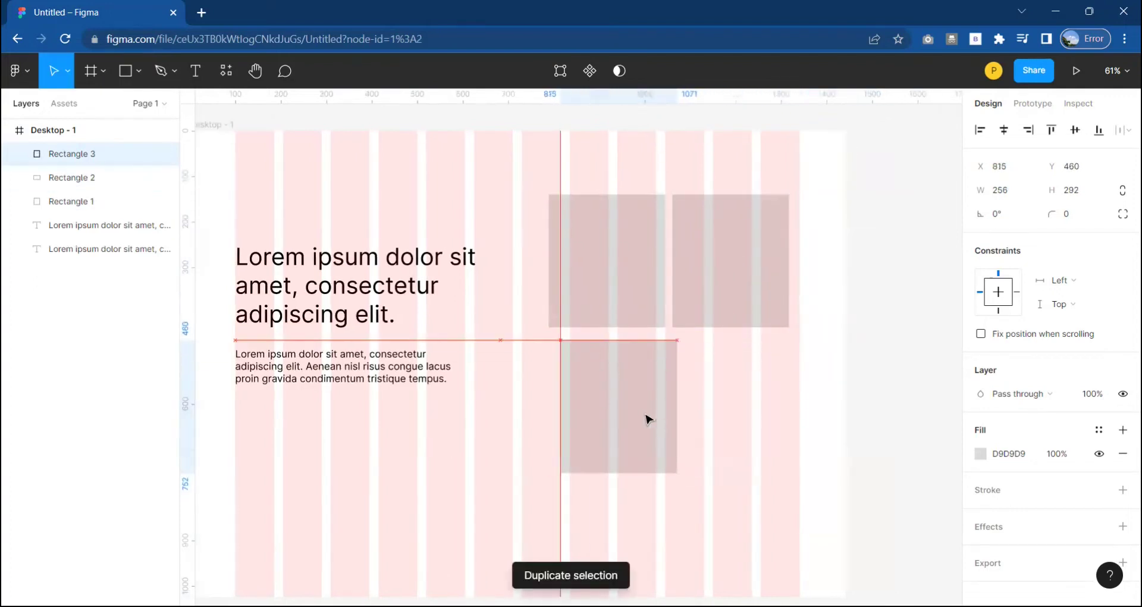
drag(889, 273, 642, 413)
scroll(642, 413, down, 2)
key(ctrl+d)
mouse_move(520, 511)
mouse_down()
mouse_move(770, 446)
mouse_move(770, 364)
mouse_up()
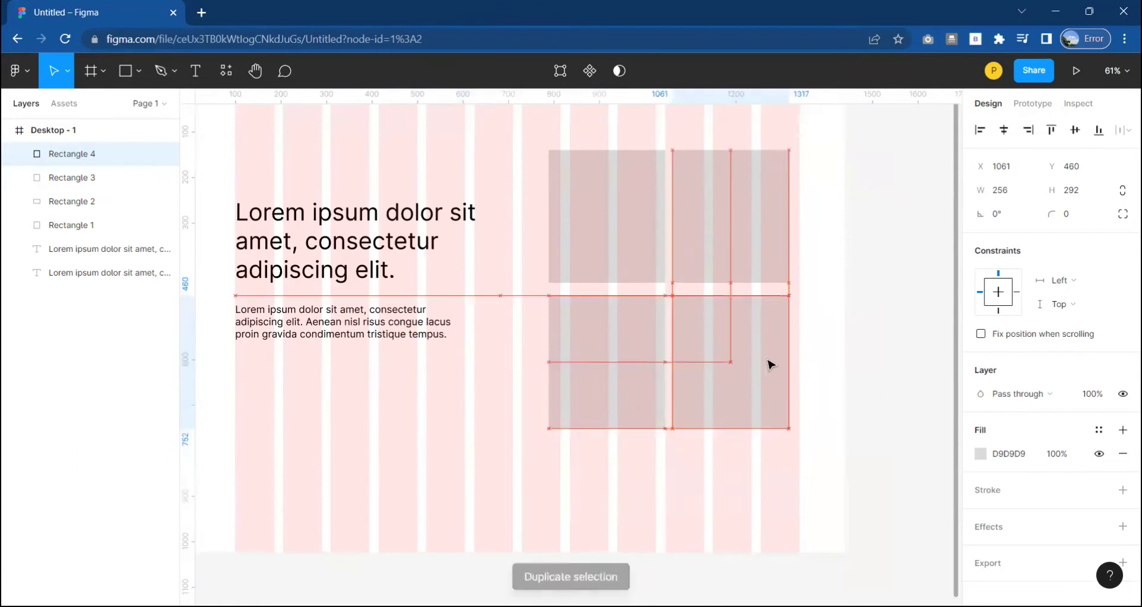
click(505, 542)
- Nudge the left column of rectangles leftward to line up the grid
scroll(468, 305, up, 1)
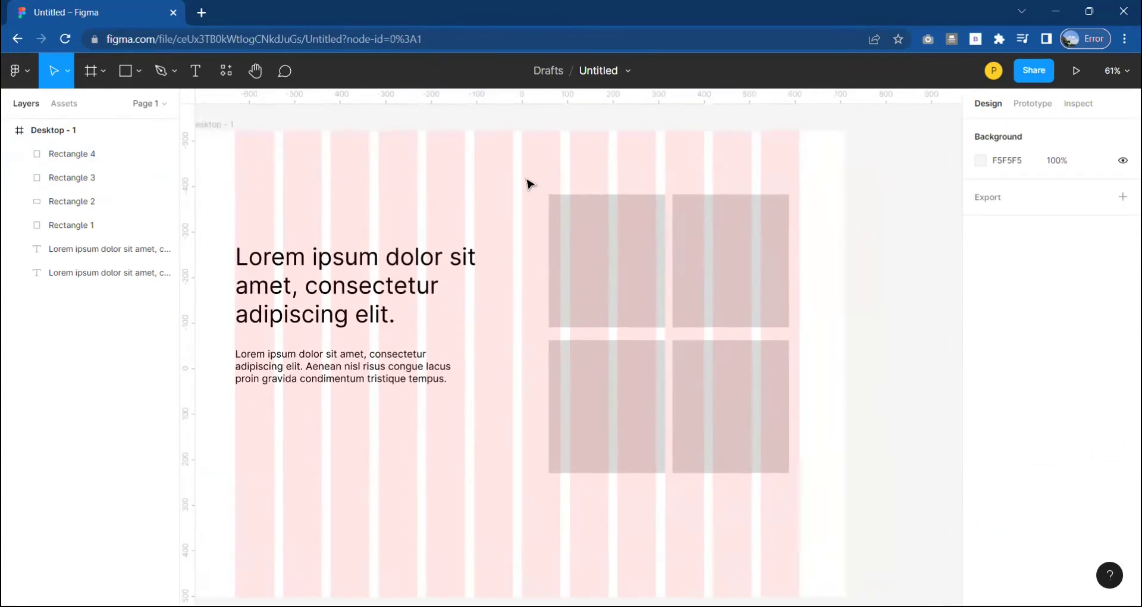
drag(528, 181, 635, 400)
key(shift+Left)
key(shift+Left)
click(426, 508)
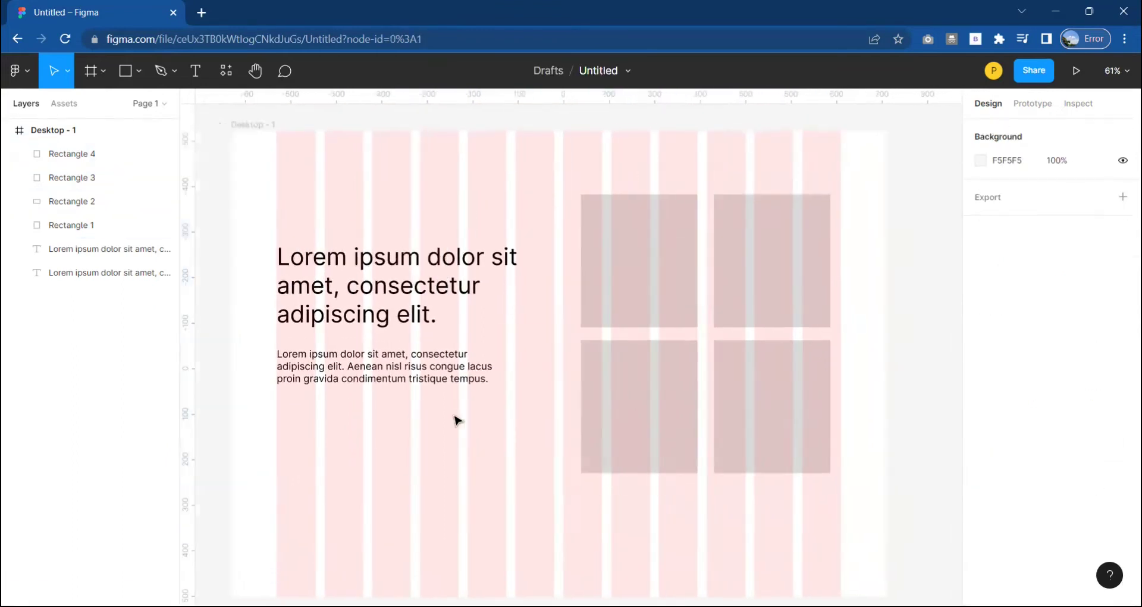
scroll(456, 421, up, 2)
- Draw a wide rectangle and stretch it into a full-width band at the frame bottom
mouse_move(330, 400)
mouse_down()
mouse_move(662, 448)
mouse_move(650, 441)
mouse_up()
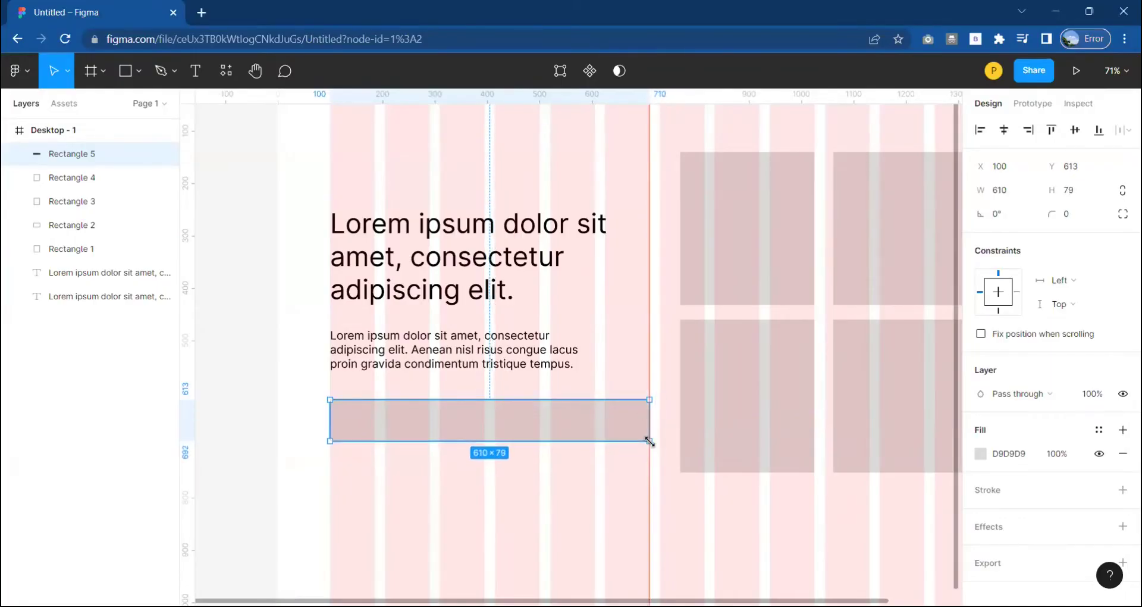
key(Escape)
key(shift+1)
drag(398, 430, 402, 497)
drag(499, 510, 612, 539)
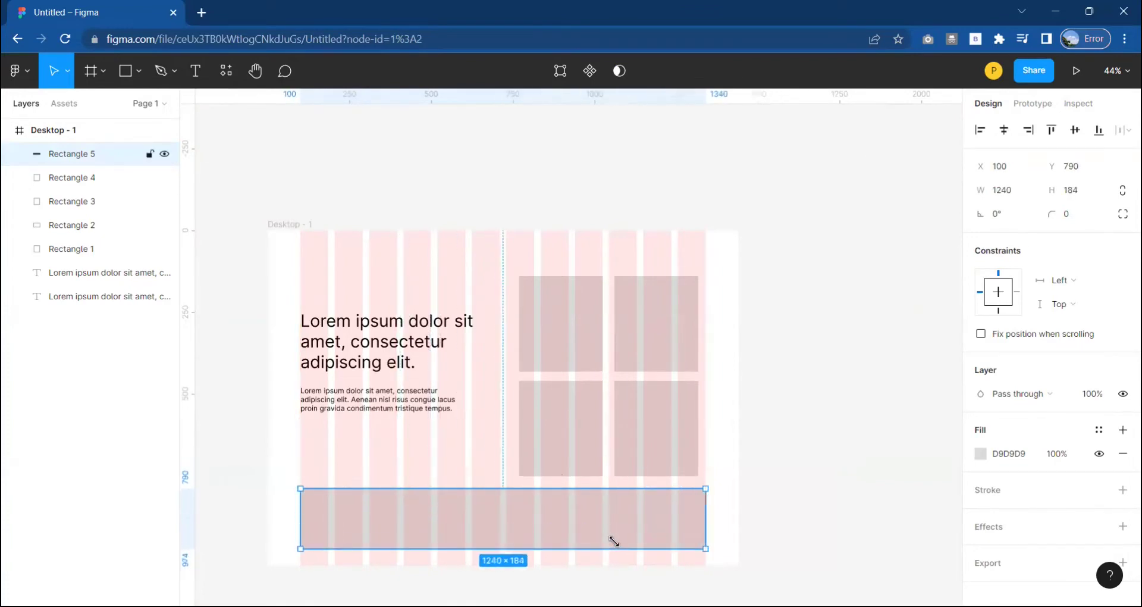
- Widen the body paragraph text box
click(390, 409)
drag(473, 421, 485, 431)
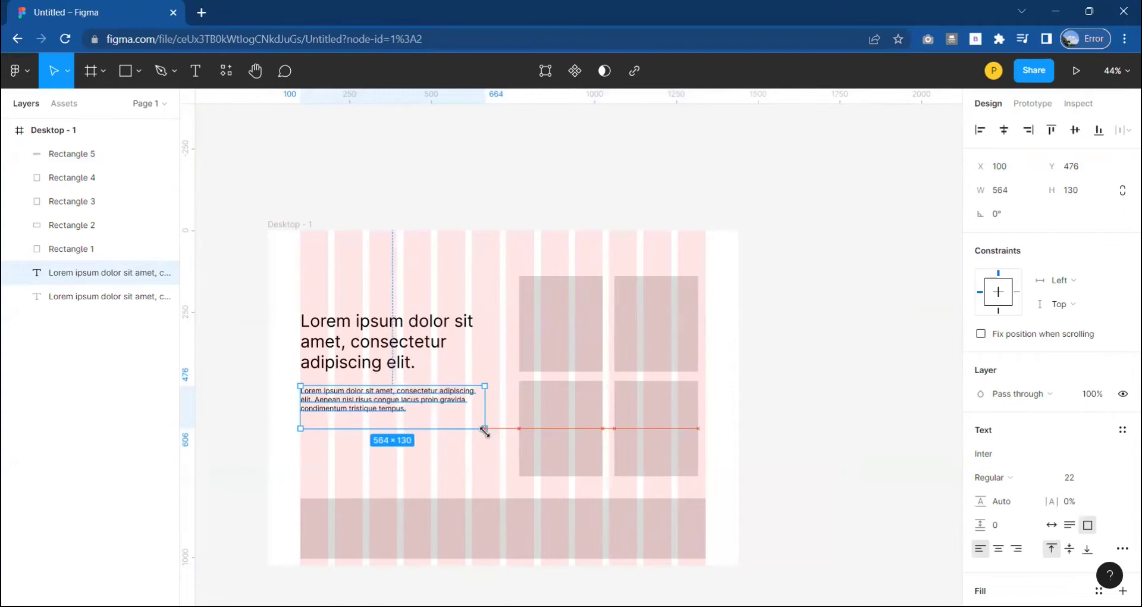
click(487, 474)
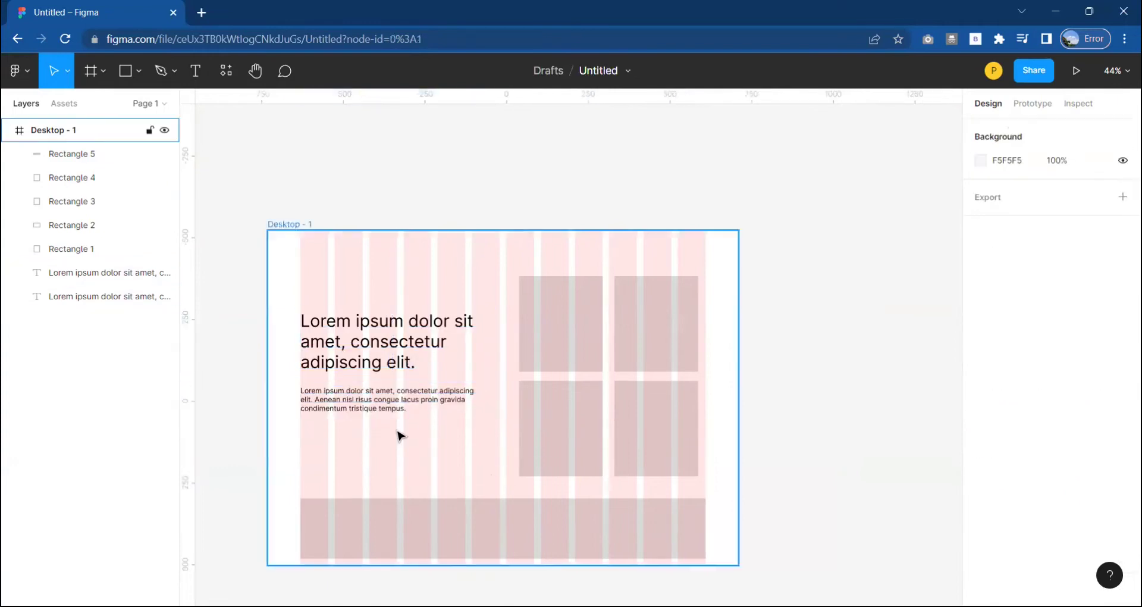
scroll(546, 491, up, 2)
- Make the bottom grey band slightly taller
click(546, 491)
click(463, 374)
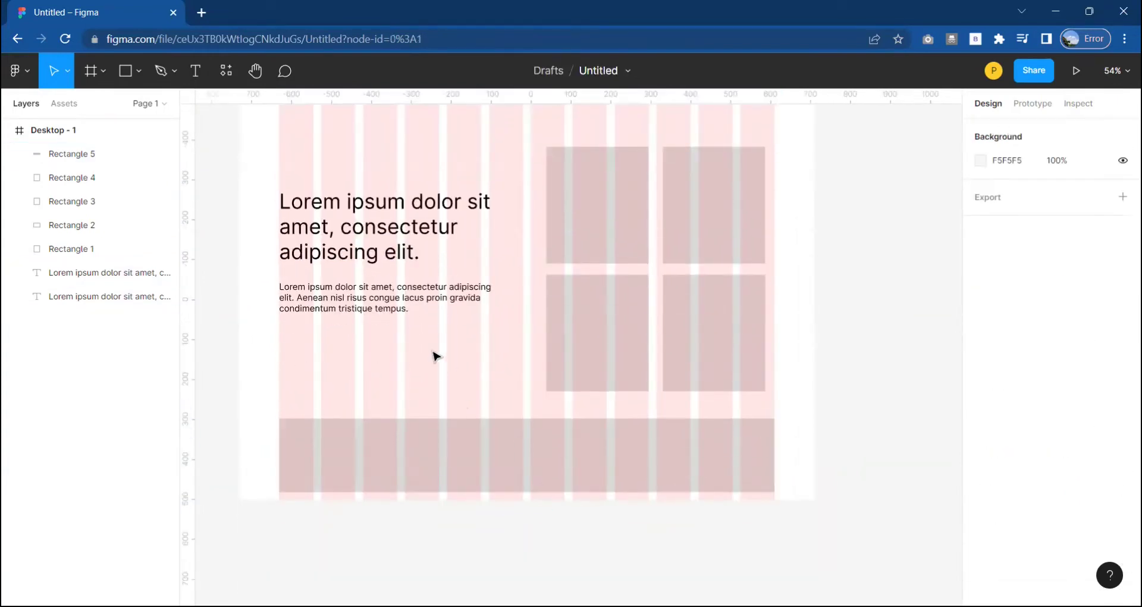
click(580, 241)
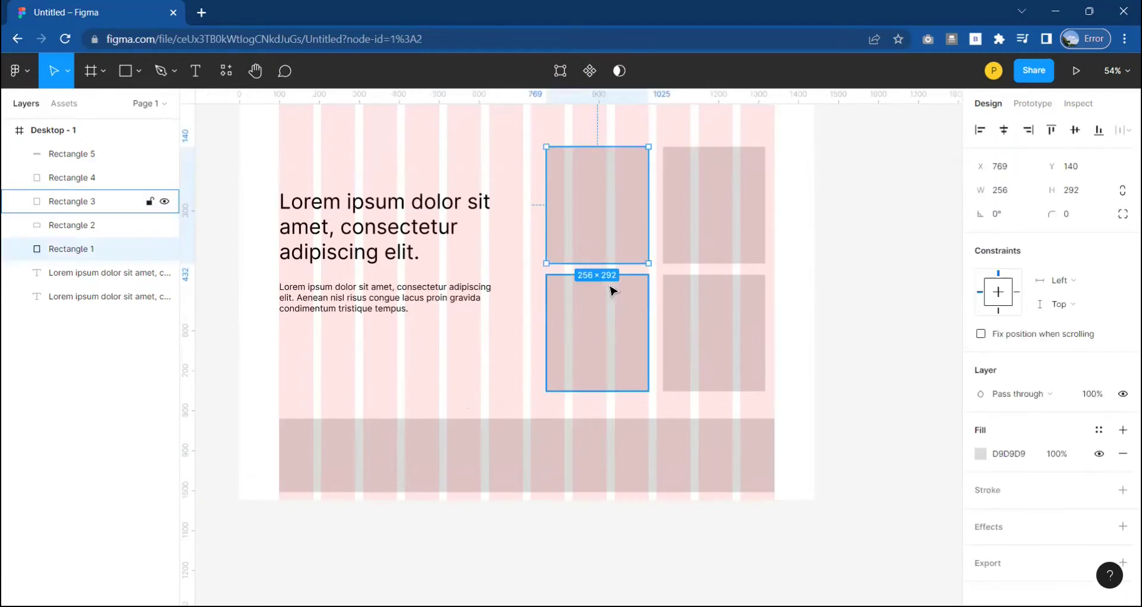
click(768, 481)
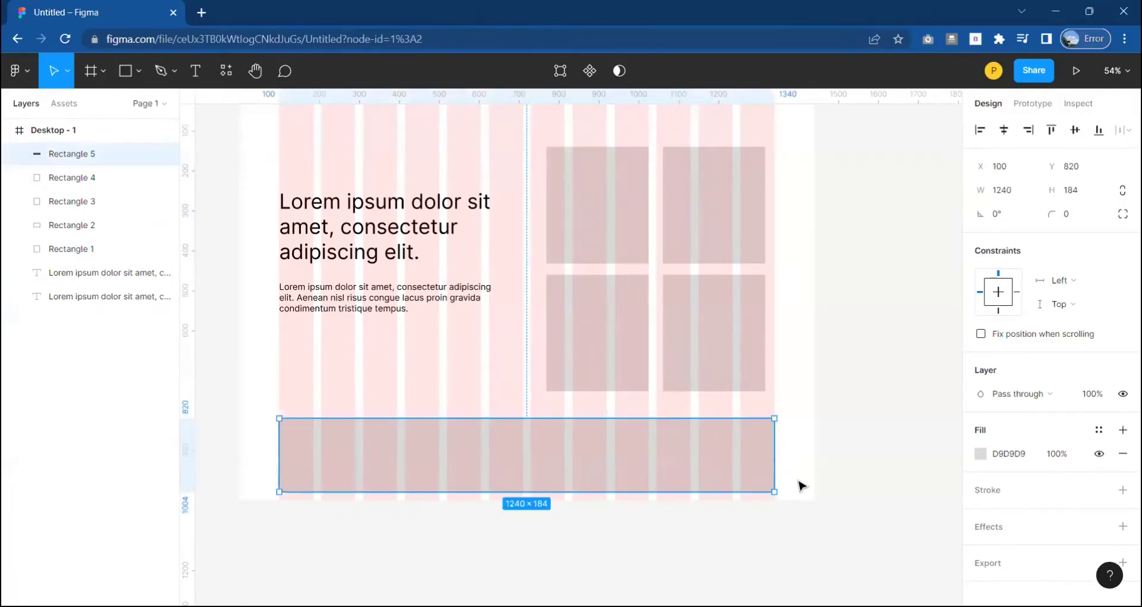
drag(775, 492, 776, 500)
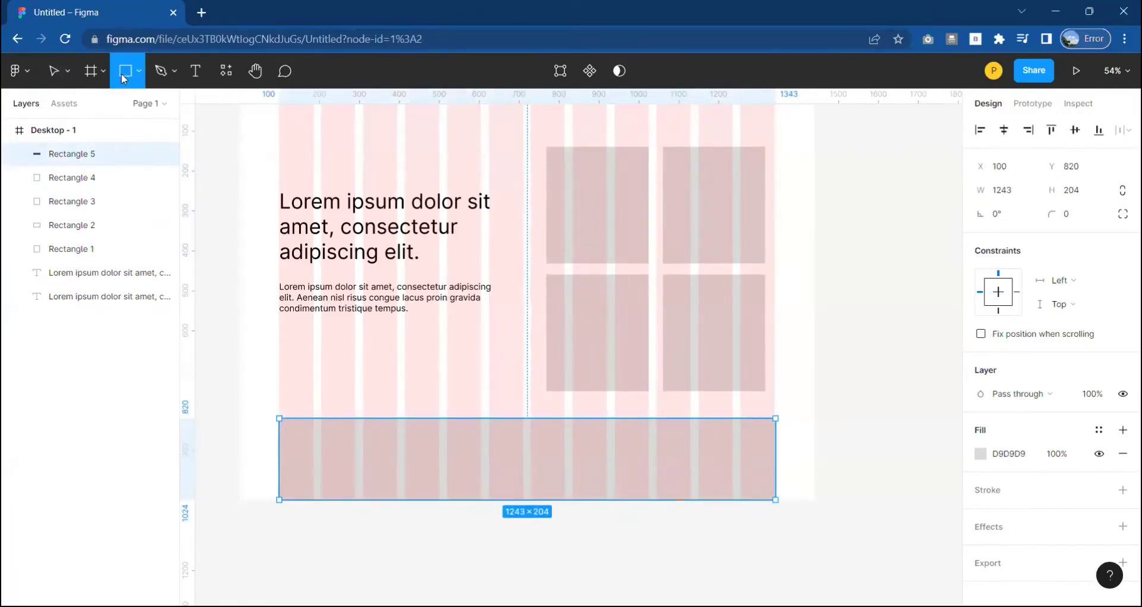
- Draw a 610×89 grey bar beneath the body paragraph
mouse_move(276, 335)
mouse_down()
mouse_move(449, 372)
mouse_move(524, 369)
mouse_up()
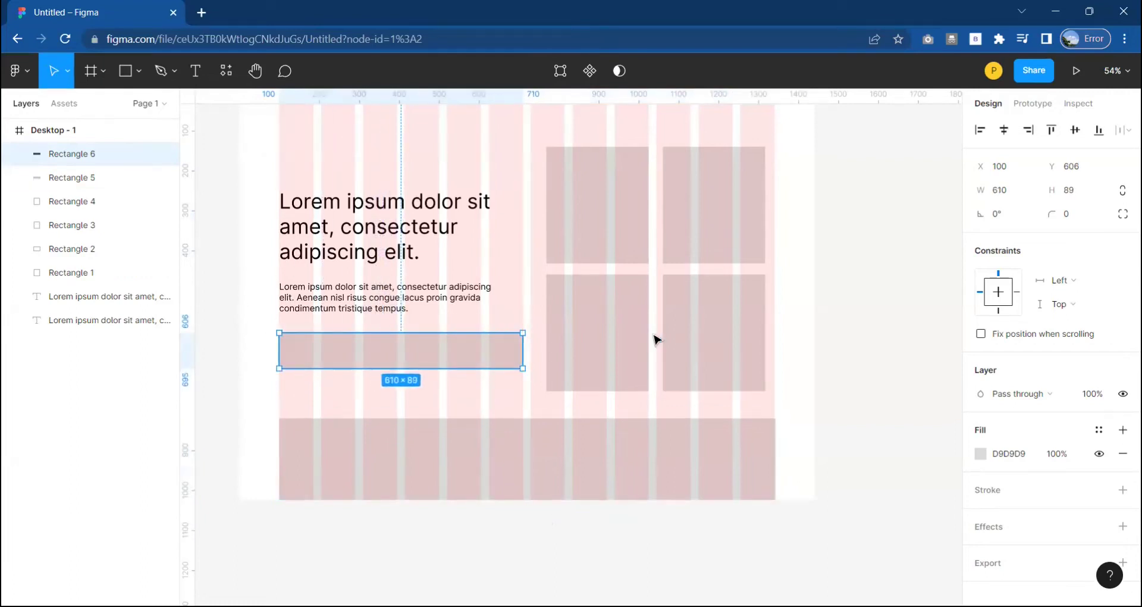
scroll(598, 355, up, 2)
click(613, 351)
click(492, 498)
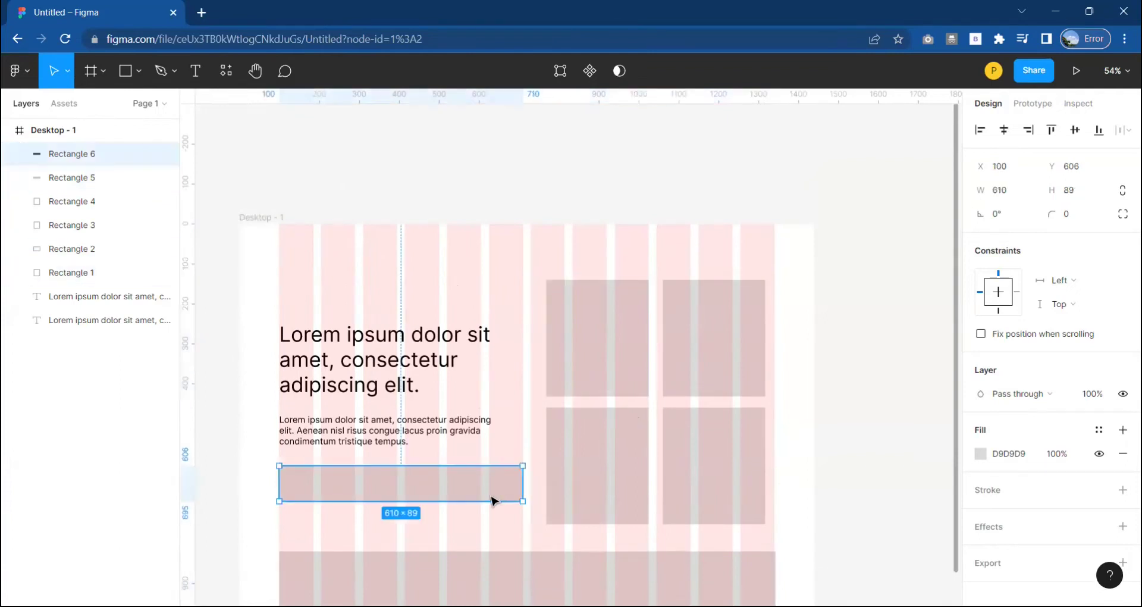
click(431, 529)
ctrl+scroll(431, 529, up, 1)
scroll(441, 510, down, 2)
scroll(500, 388, up, 1)
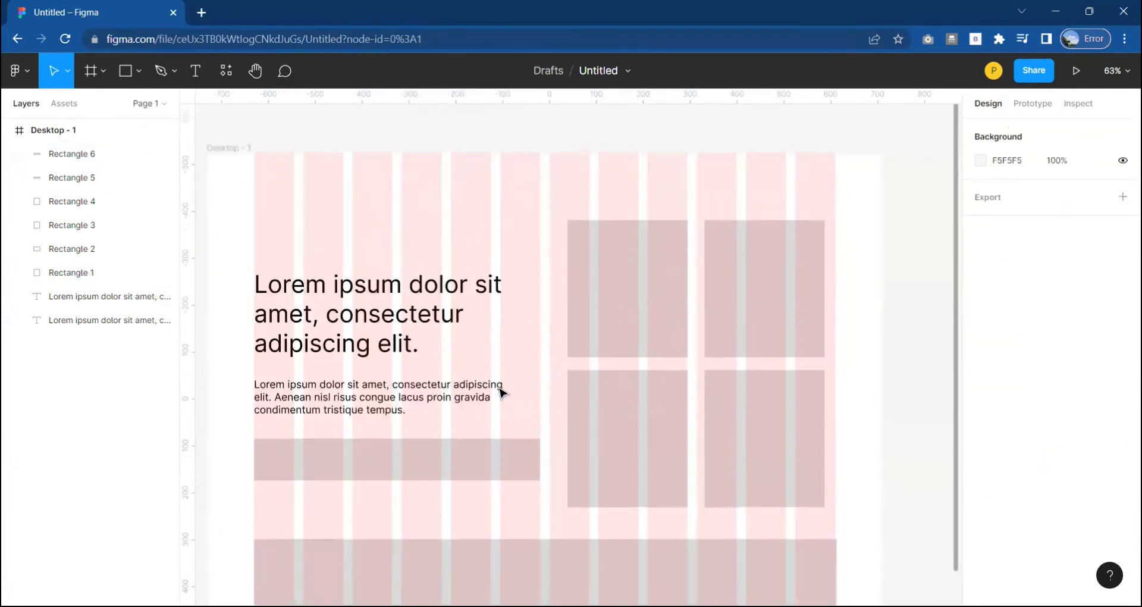
scroll(417, 298, up, 1)
- Add a Home nav label at font size 22 near the frame's top
click(407, 247)
text(h)
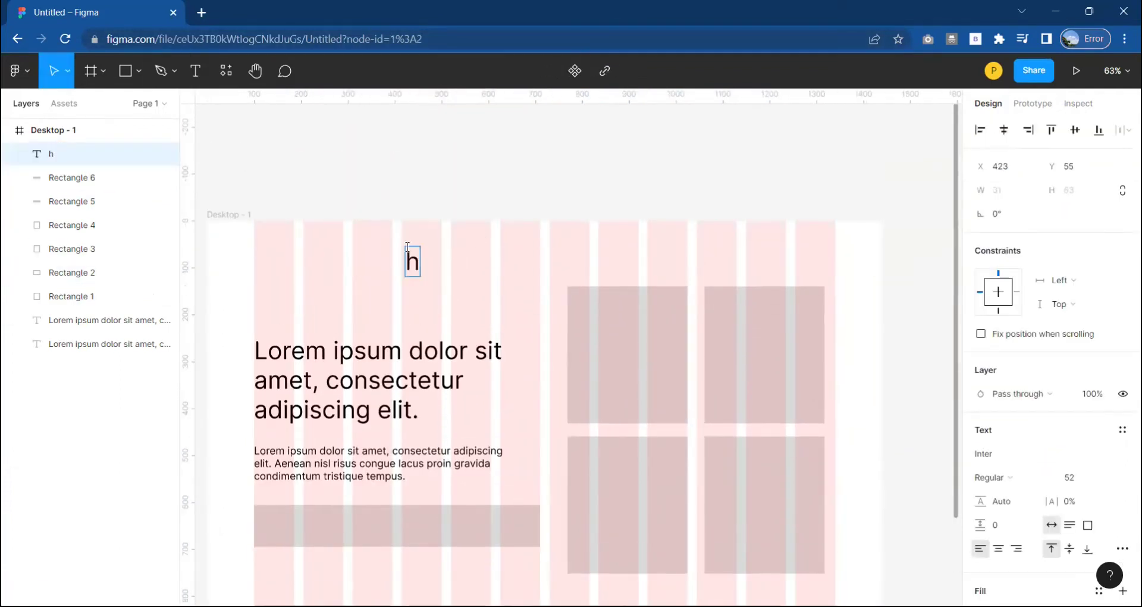
click(1080, 478)
text(22)
click(505, 286)
click(420, 255)
- Duplicate the Home label into Service, Doctors, Blog and Contact us links
key(ctrl+d)
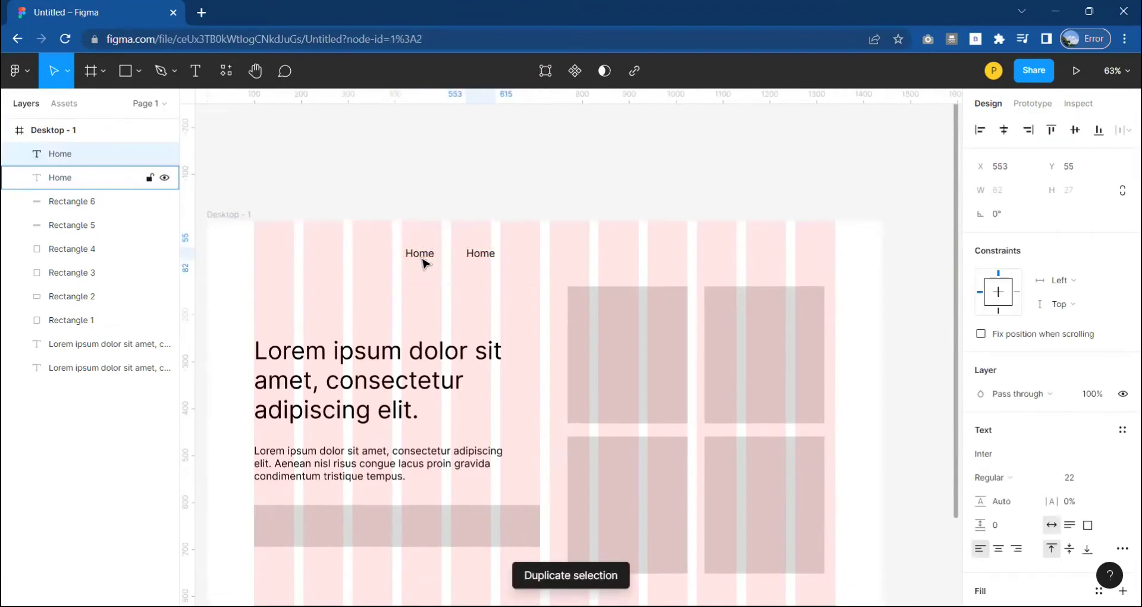
double_click(483, 254)
text(Service)
key(Escape)
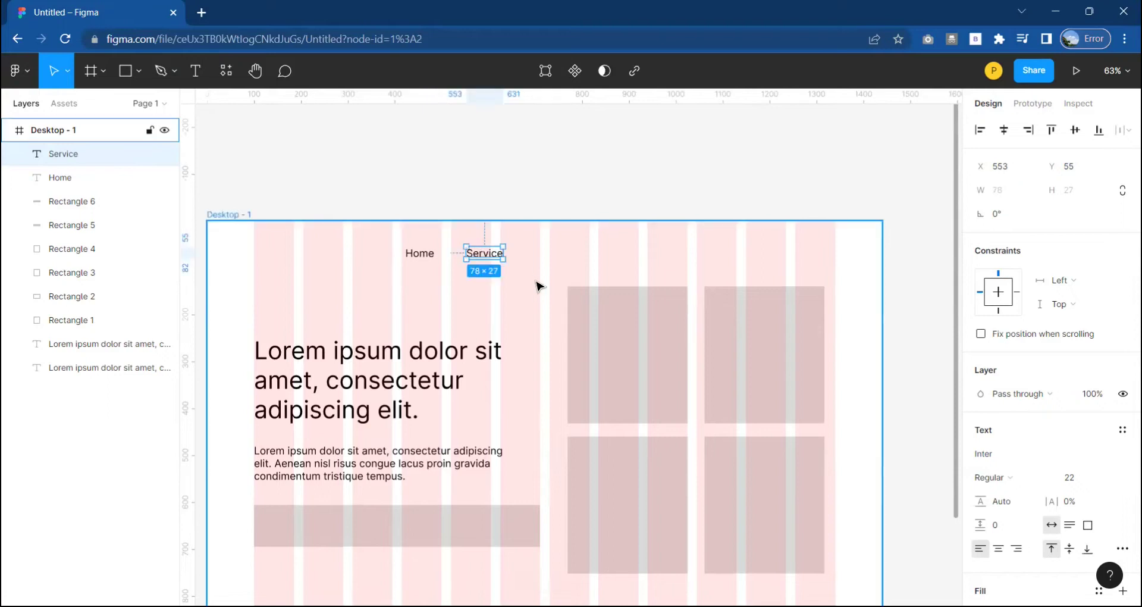
key(ctrl+d)
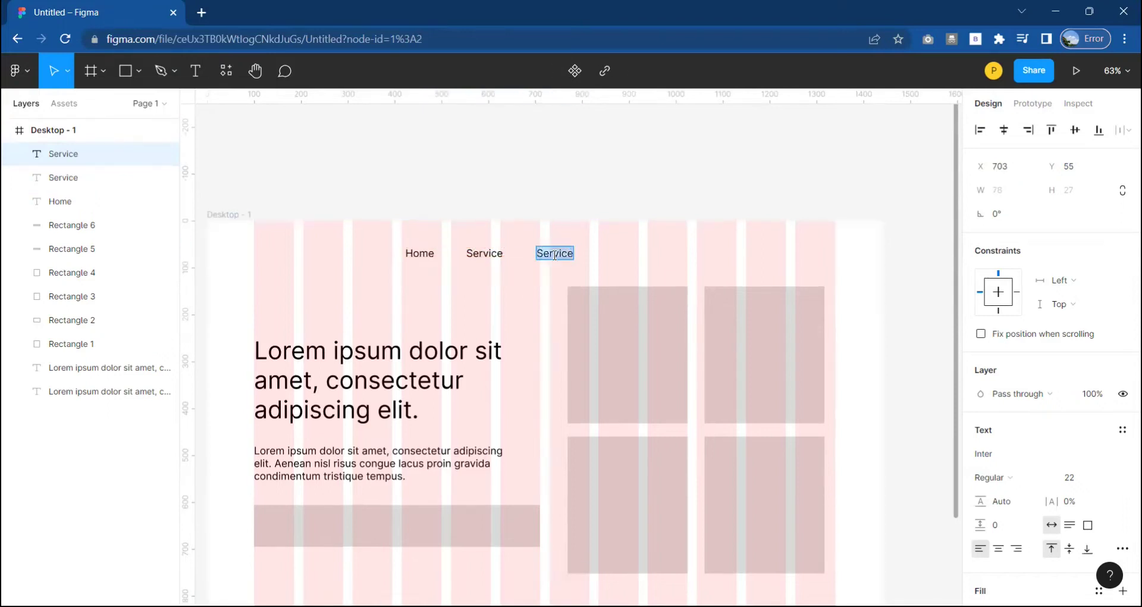
key(ctrl+d)
drag(607, 257, 676, 257)
double_click(626, 257)
key(Escape)
key(ctrl+d)
double_click(676, 254)
text(Contact us)
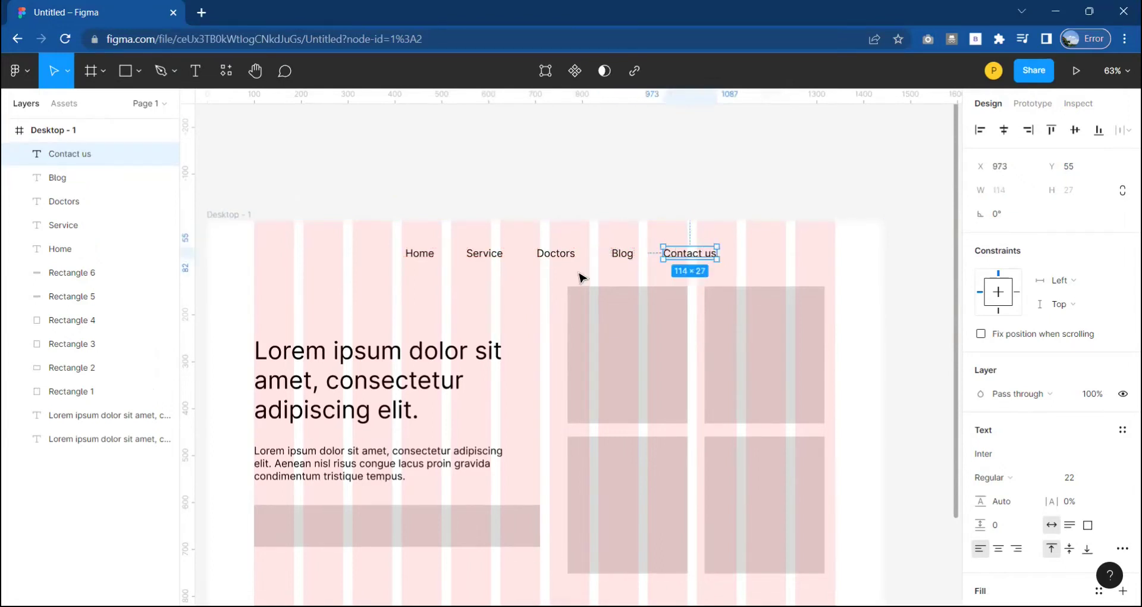
scroll(581, 276, up, 5)
- Arrange Home, Service, Doctors, Blog and Contact us in a row across the header
drag(339, 234, 330, 228)
drag(483, 234, 456, 229)
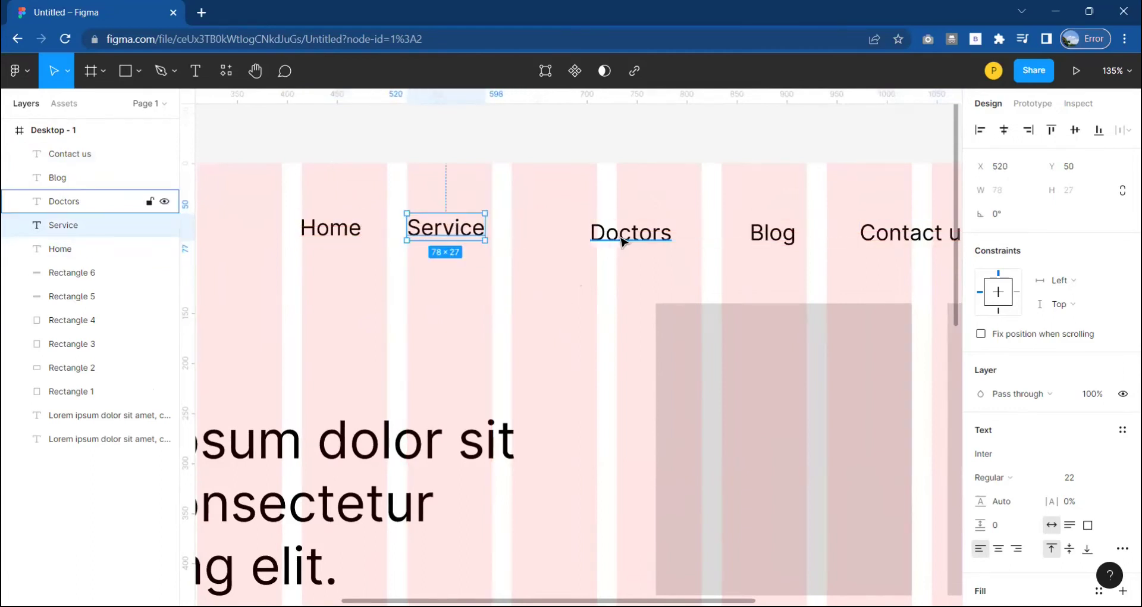
drag(622, 240, 545, 236)
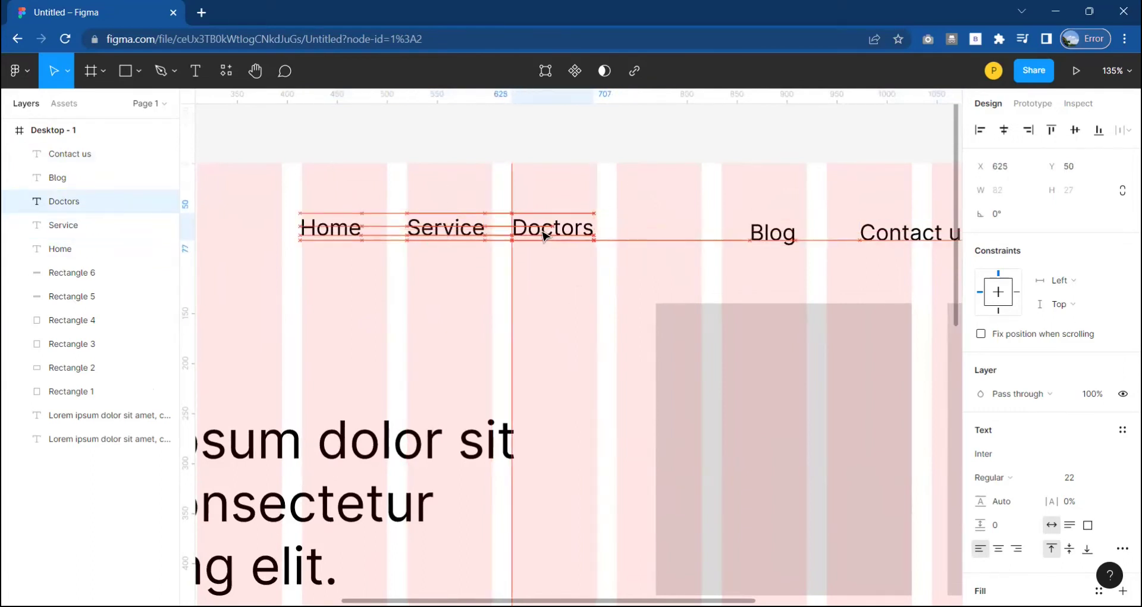
drag(558, 236, 547, 236)
drag(778, 236, 661, 237)
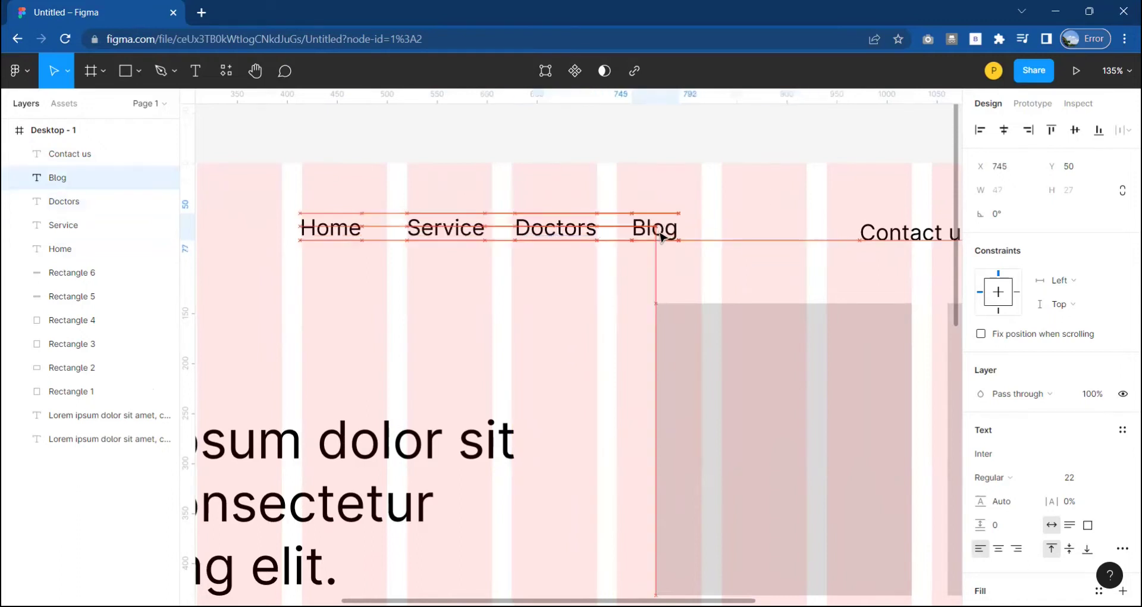
drag(922, 236, 771, 236)
drag(333, 235, 348, 235)
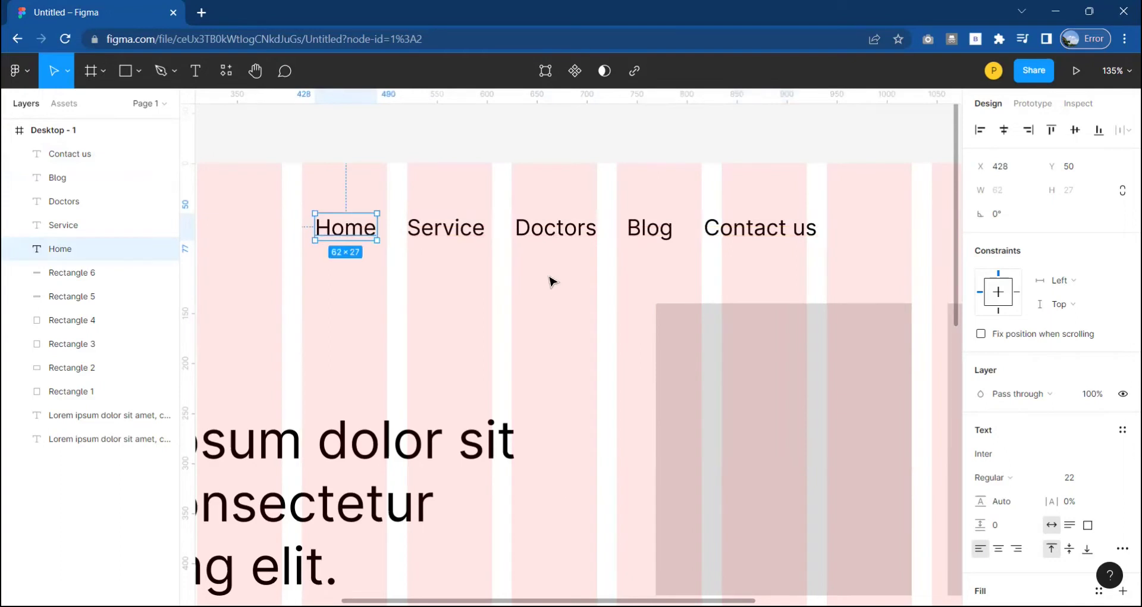
- Select all five nav links and set the spacing between them to 50
shift+click(446, 228)
shift+click(569, 228)
shift+click(650, 227)
shift+click(755, 232)
click(1000, 238)
text(50)
key(Return)
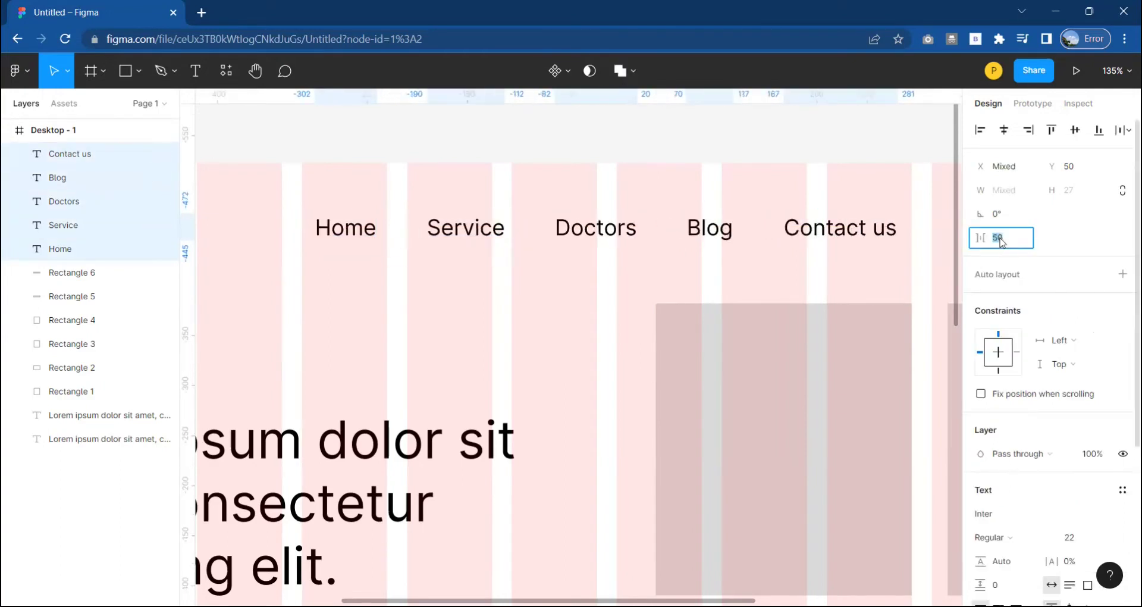
scroll(567, 242, down, 5)
click(566, 242)
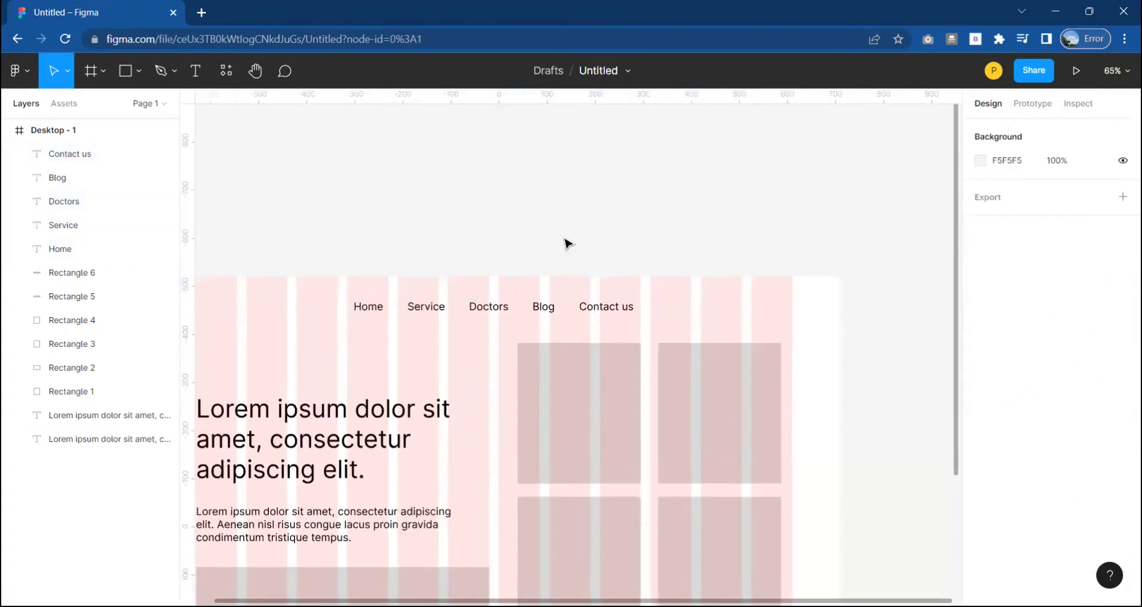
scroll(658, 217, down, 2)
- Shorten the last nav link from 'Contact us' to 'Contact'
click(674, 215)
key(BackSpace)
key(Escape)
scroll(409, 408, down, 2)
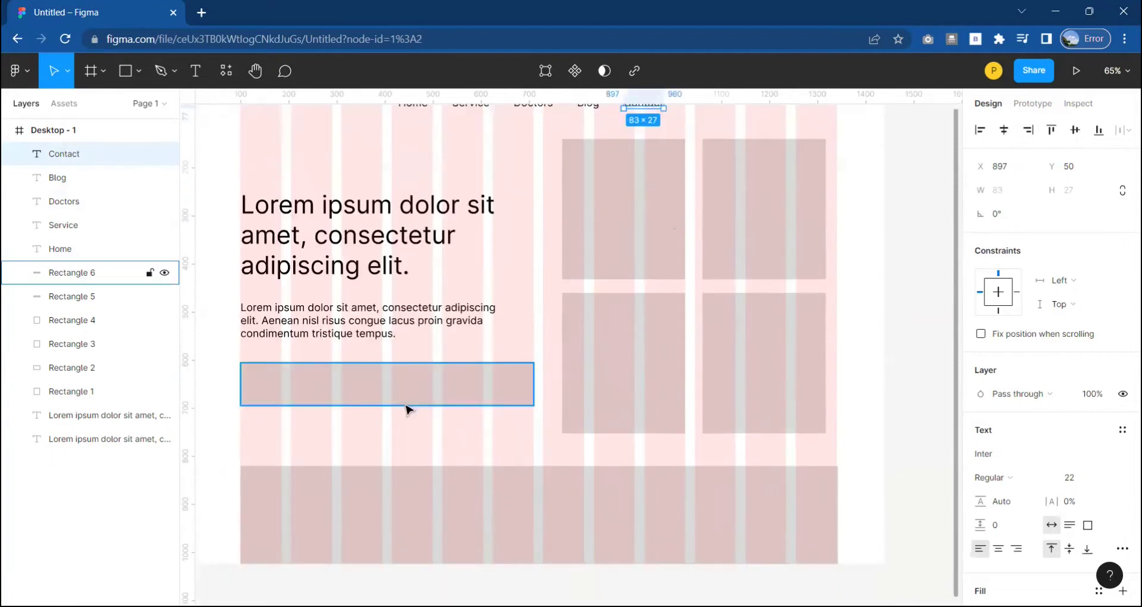
scroll(546, 360, left, 2)
scroll(625, 208, right, 2)
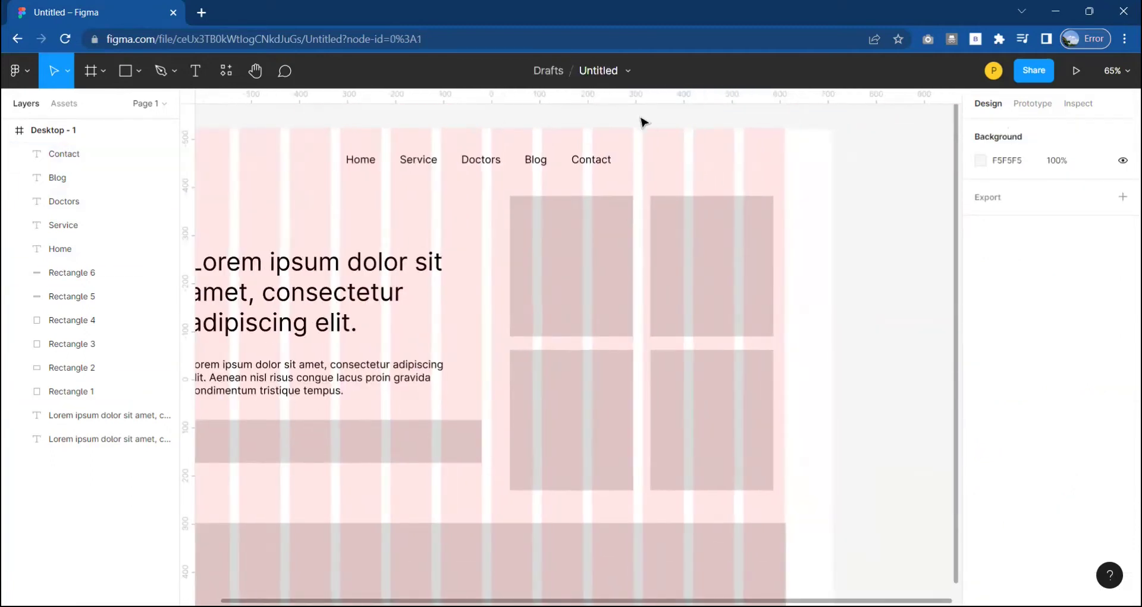
ctrl+scroll(635, 214, up, 5)
- Draw a button box at the header's right end and label it 'Sign up'
mouse_move(746, 189)
mouse_down()
mouse_move(881, 232)
mouse_move(866, 217)
mouse_up()
click(544, 203)
key(ctrl+d)
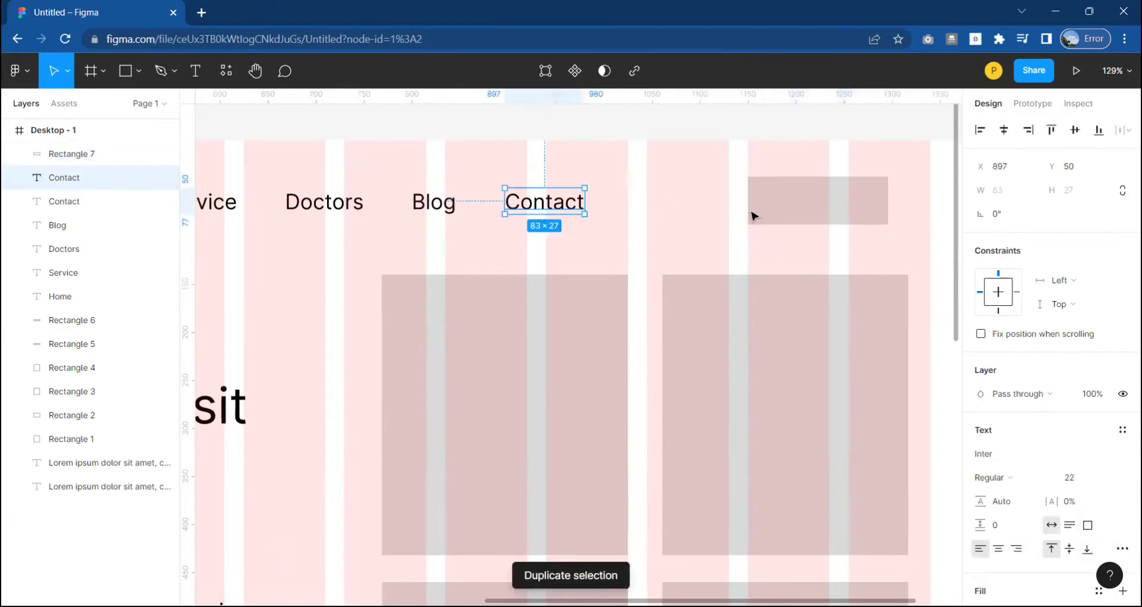
drag(545, 202, 815, 209)
double_click(813, 205)
text(Join now)
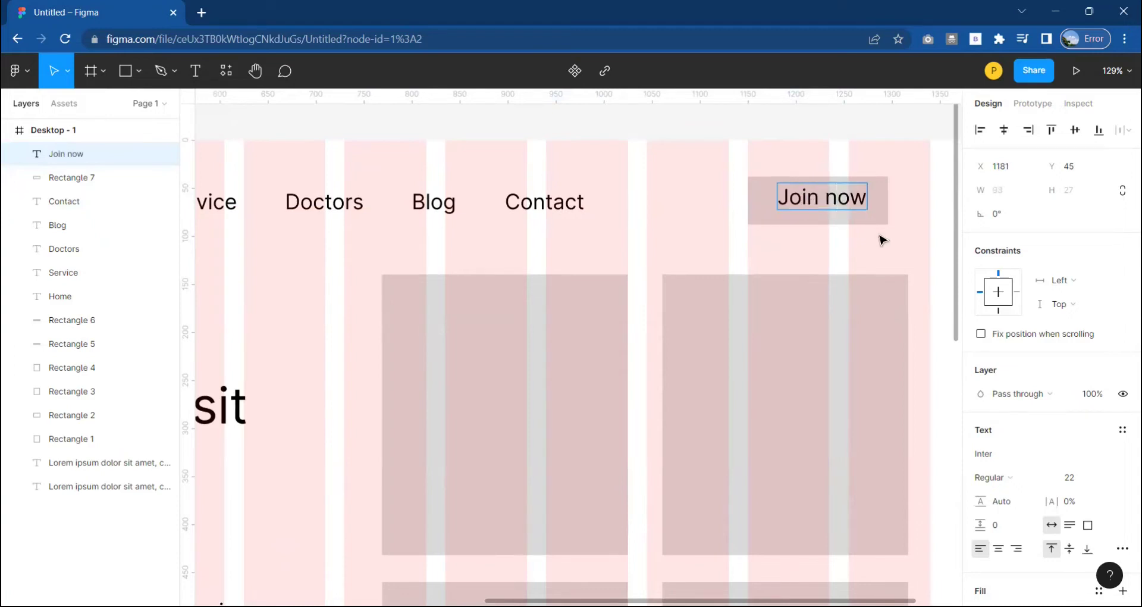
drag(843, 203, 839, 206)
key(Return)
text(Sig)
key(Escape)
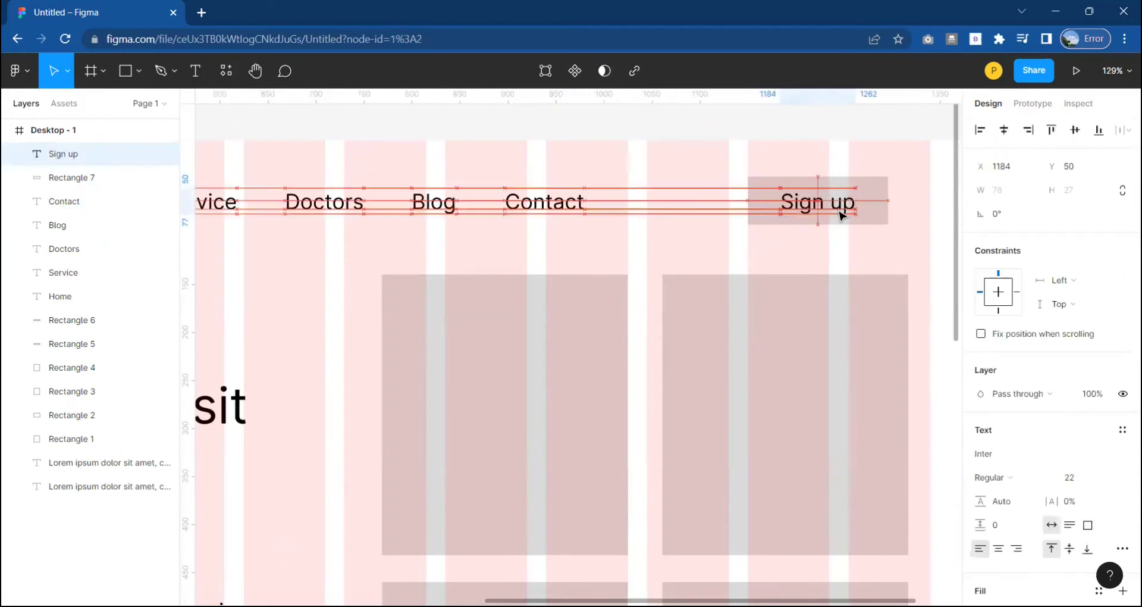
key(Escape)
- Shift the four image placeholders slightly to the right
scroll(857, 238, down, 5)
click(845, 222)
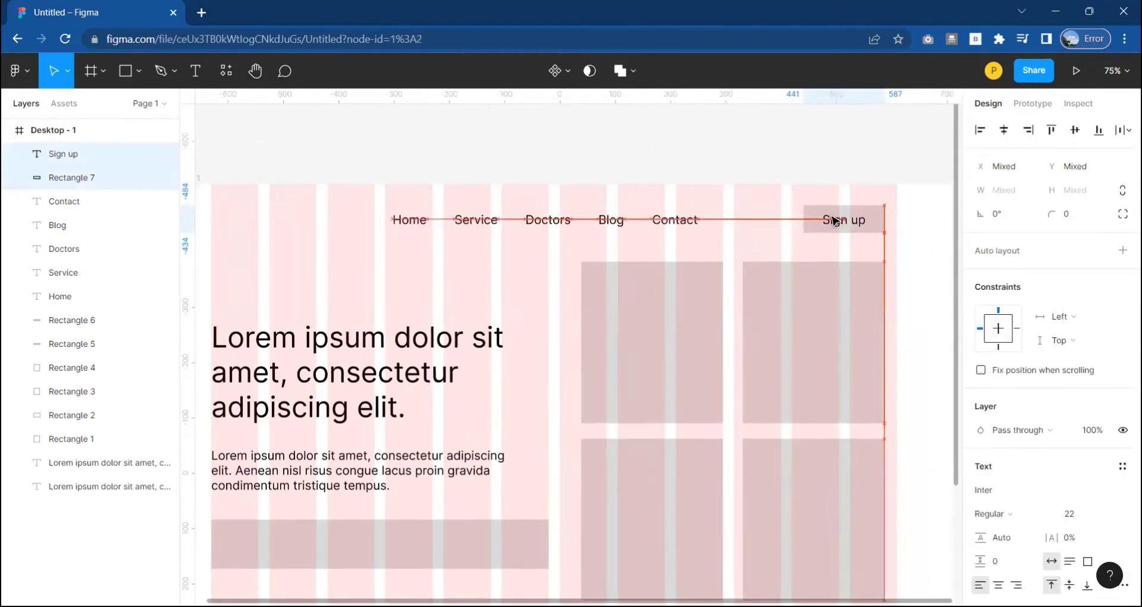
click(934, 298)
scroll(937, 300, down, 3)
mouse_move(766, 304)
mouse_down()
mouse_move(712, 244)
mouse_move(722, 244)
mouse_up()
scroll(722, 244, up, 2)
- Select the Sign up button, then the wide grey bar under the paragraph
drag(869, 184, 842, 160)
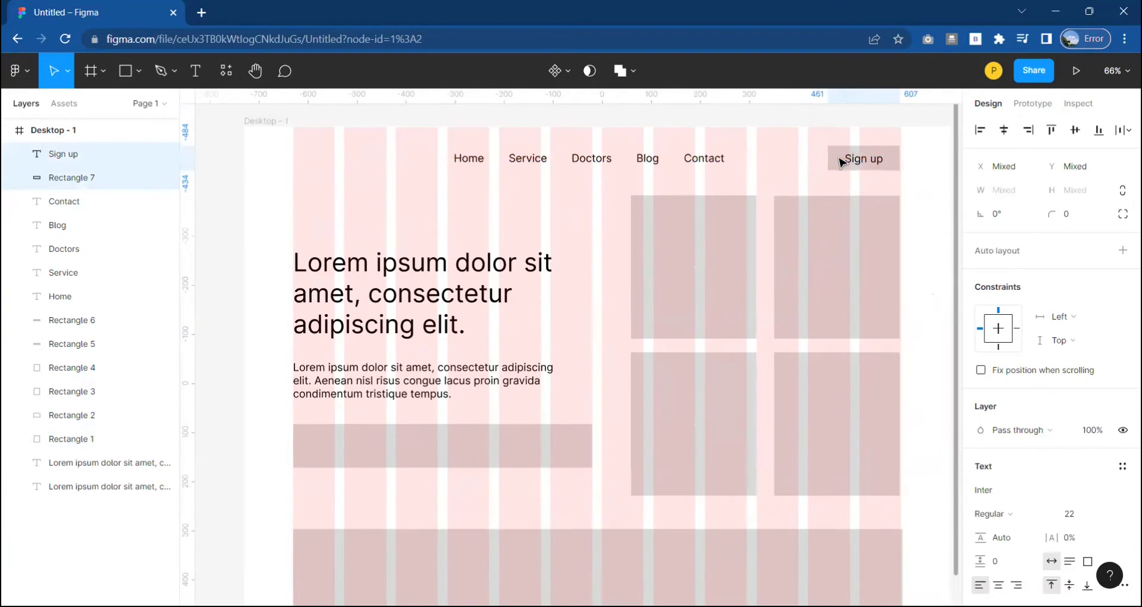
click(587, 280)
scroll(586, 280, down, 3)
scroll(593, 306, up, 2)
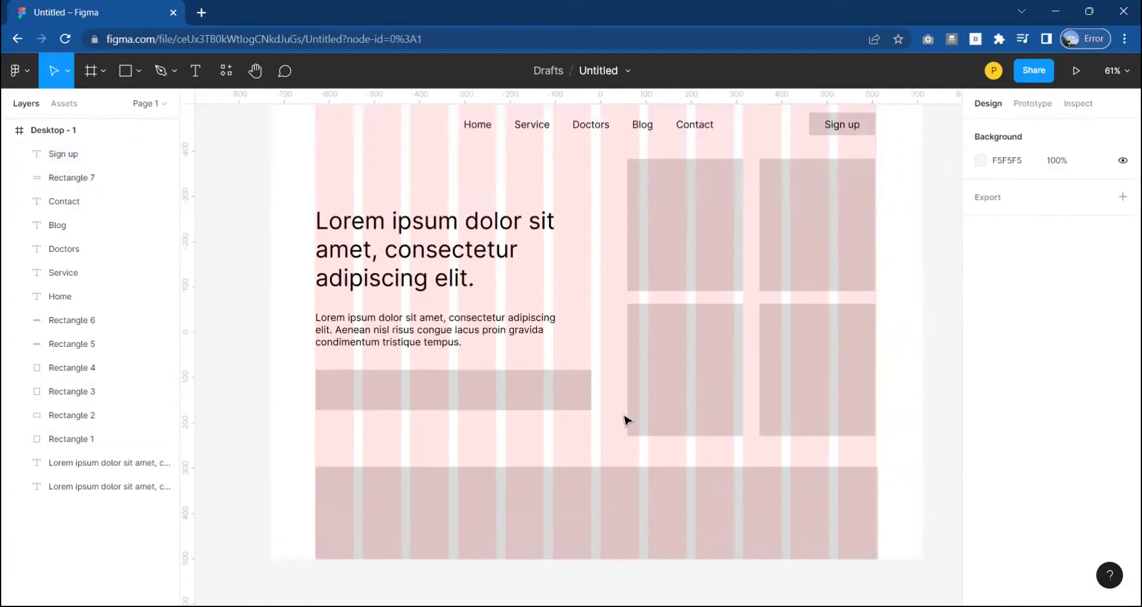
scroll(581, 247, up, 2)
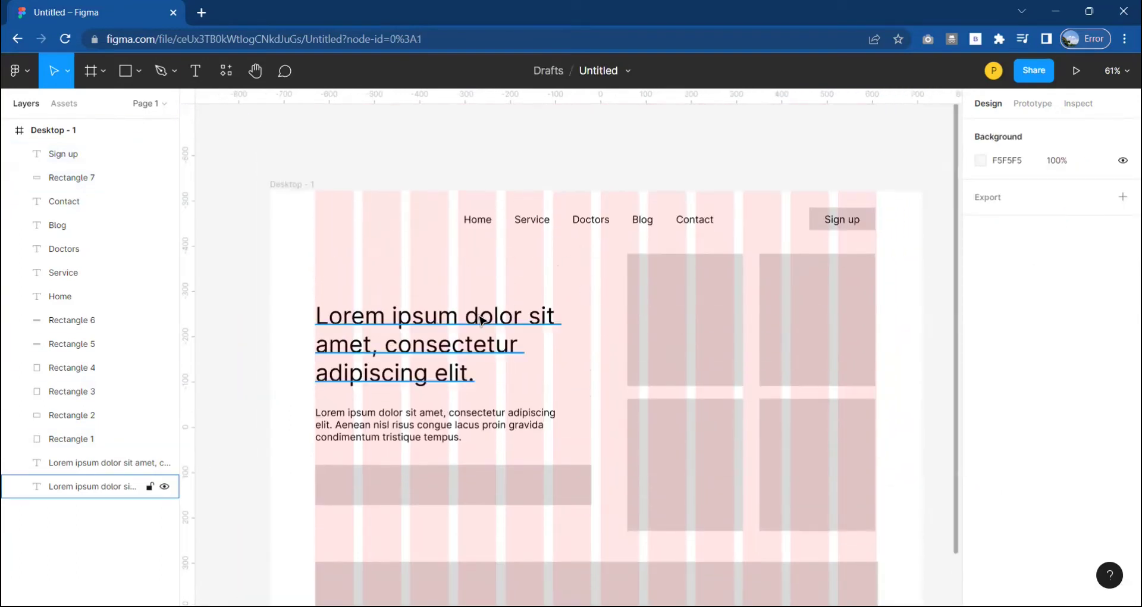
click(470, 507)
scroll(470, 507, up, 3)
- Add a 'Book Appointment' title inside the grey bar
scroll(470, 507, up, 2)
key(t)
click(327, 433)
text(Boo)
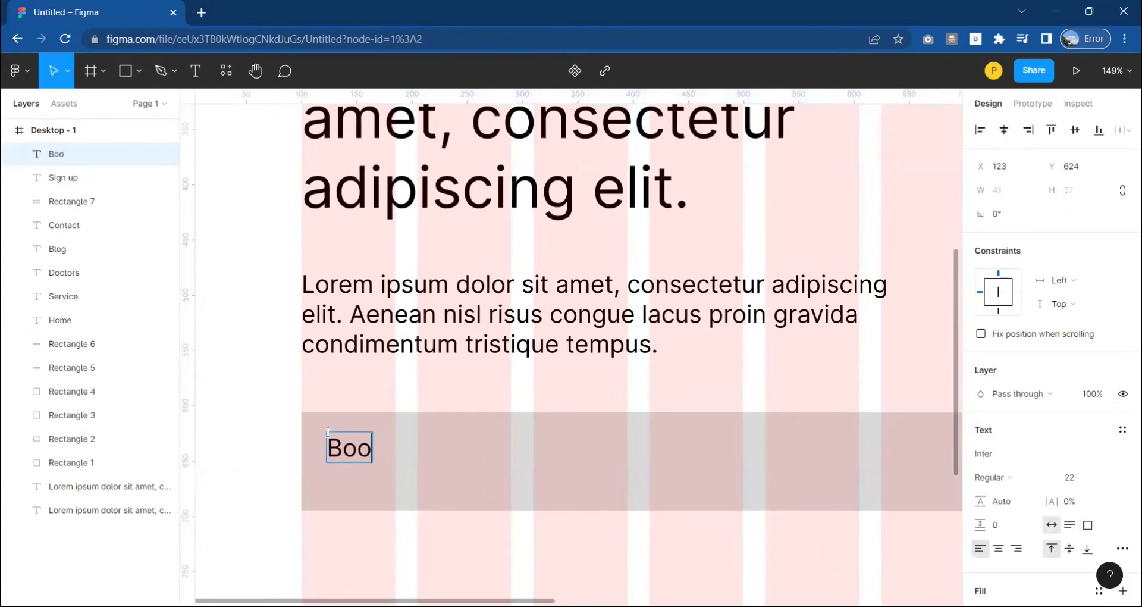
key(Escape)
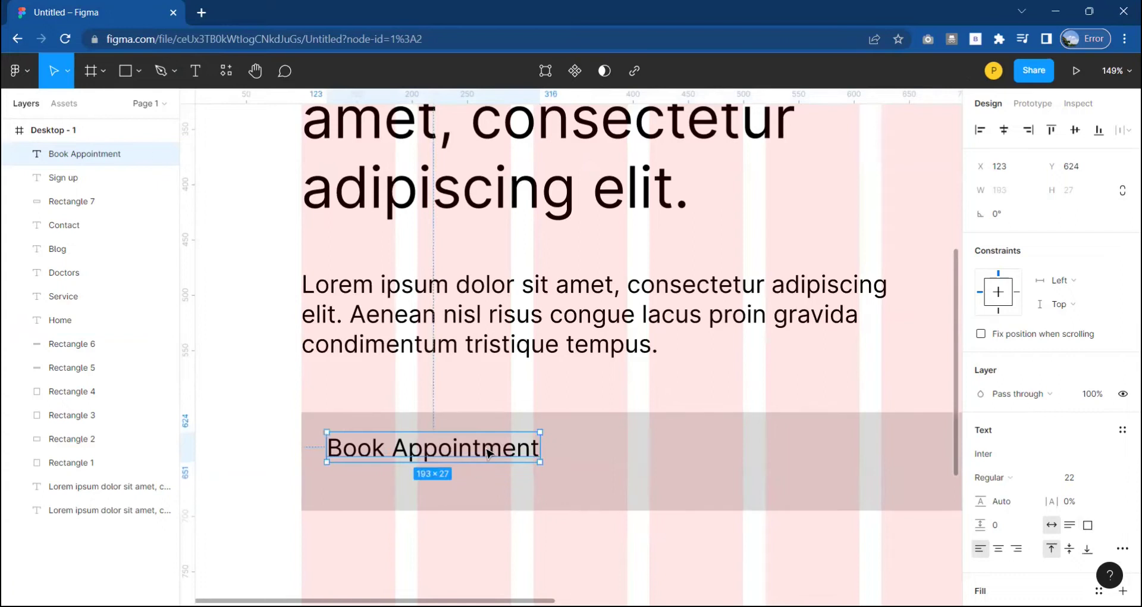
drag(484, 441, 478, 434)
- Draw a black-outlined input box below the title containing 'Search Location' text
click(138, 71)
click(125, 106)
drag(321, 469, 617, 508)
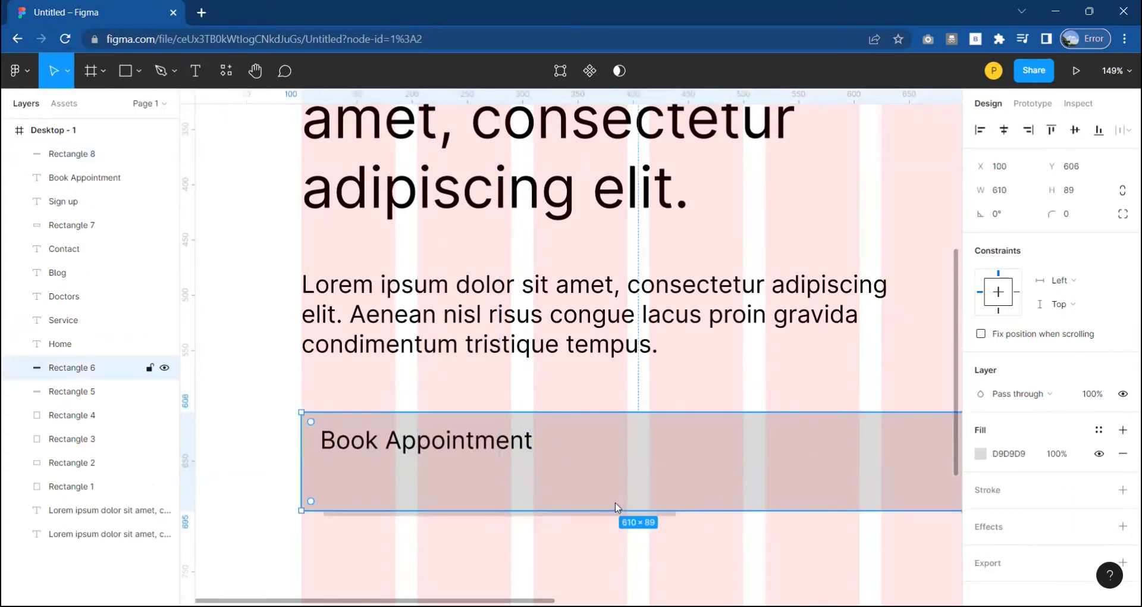
click(1123, 490)
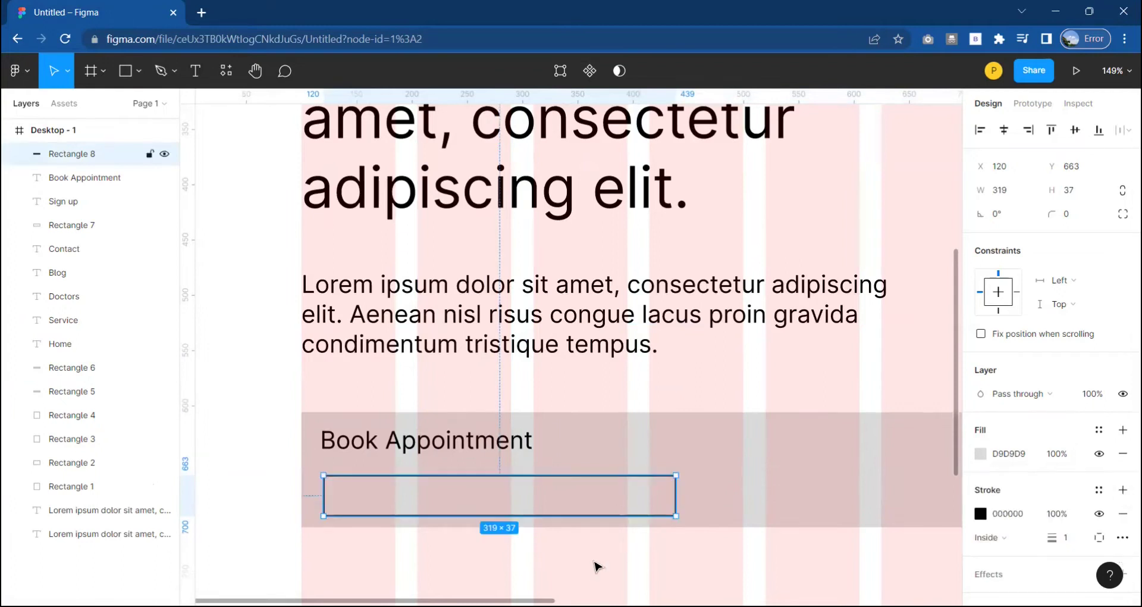
click(195, 71)
click(347, 494)
text(Search Location)
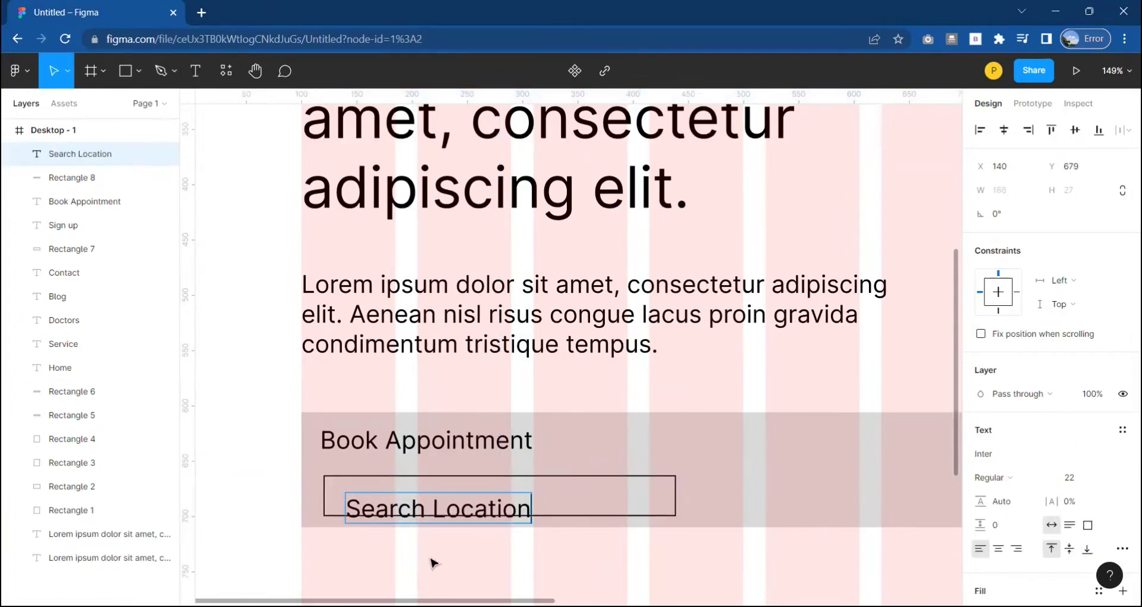
key(Escape)
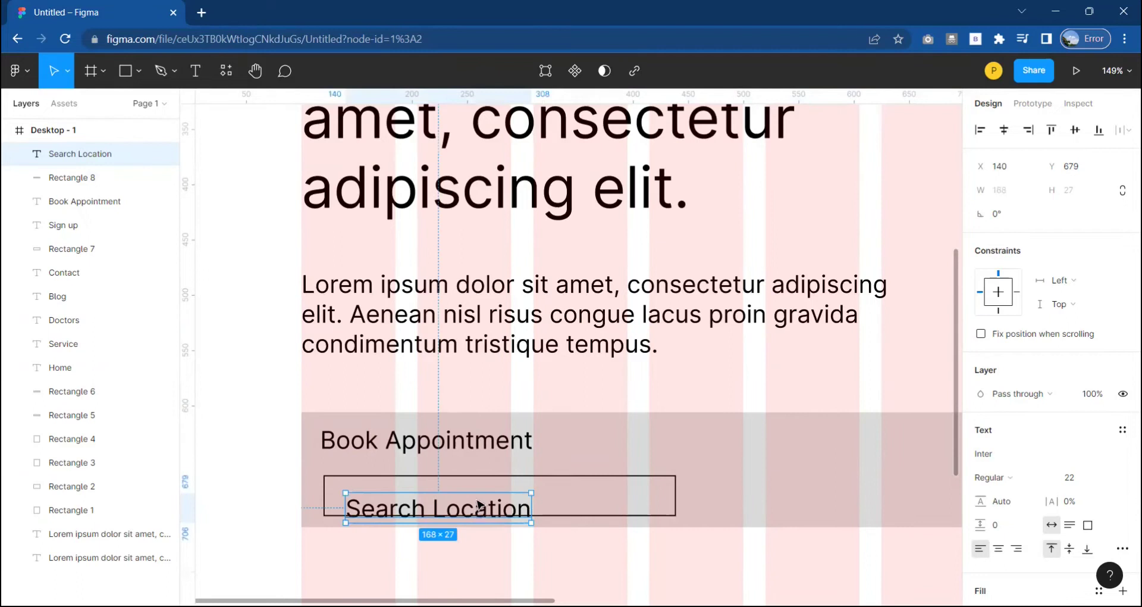
drag(479, 505, 466, 491)
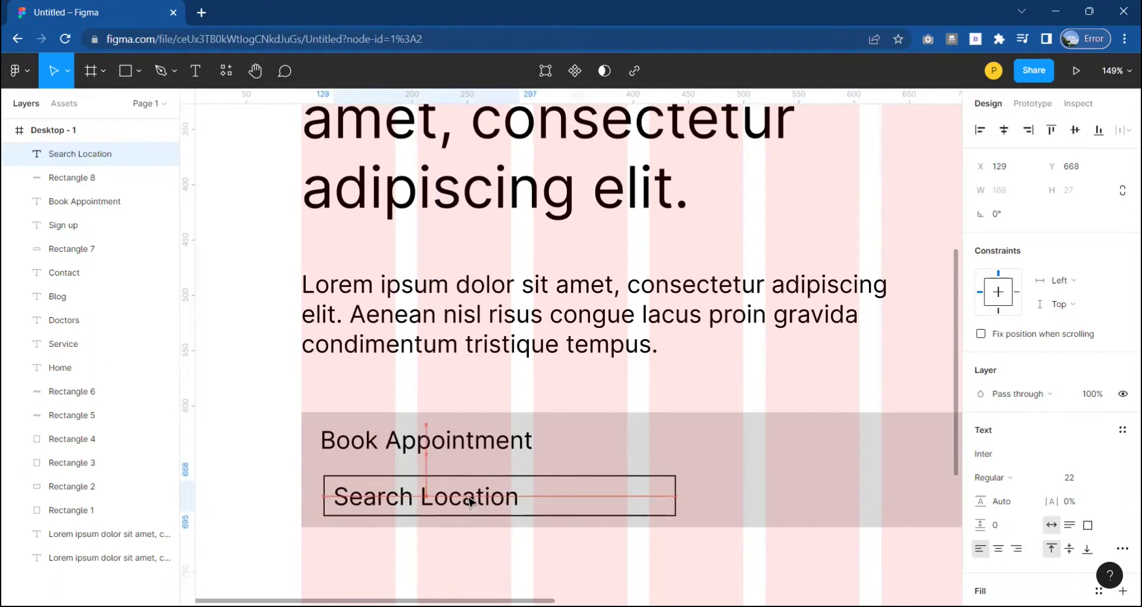
shift+click(536, 515)
key(shift+Down)
key(shift+Down)
- Duplicate the placeholder text as a 'Location' label above the input box
shift+click(516, 537)
key(ctrl+d)
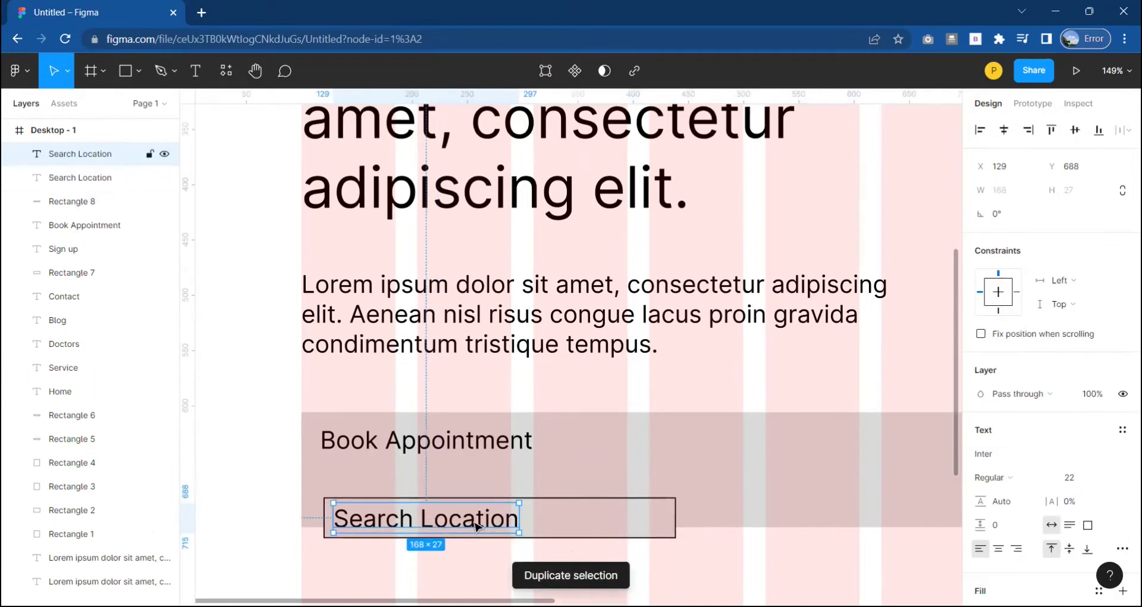
drag(472, 517, 466, 478)
double_click(371, 469)
text(Location)
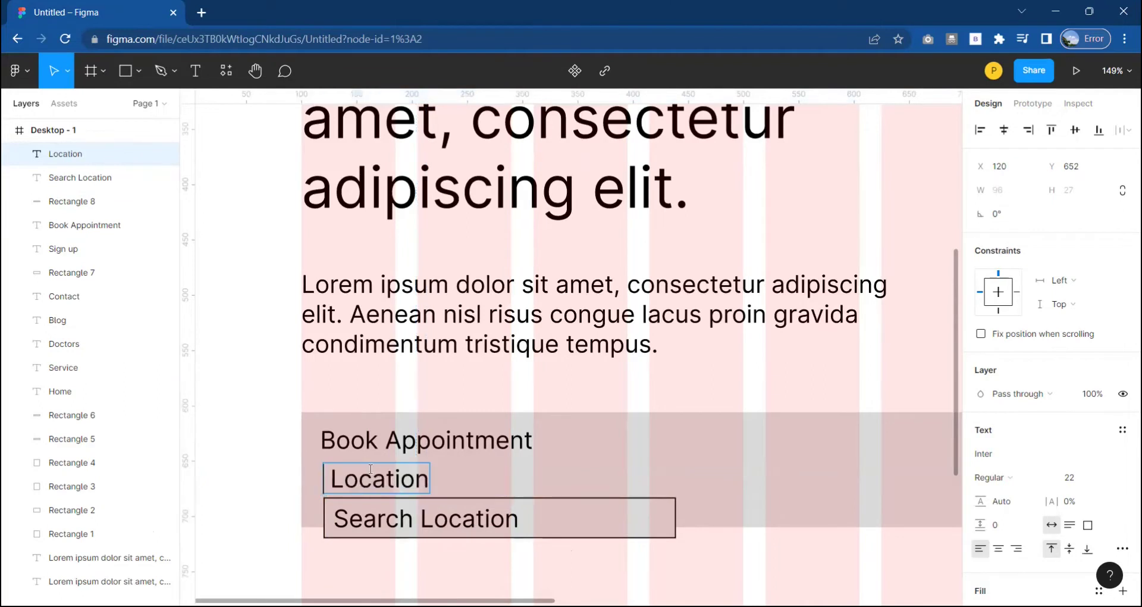
click(478, 490)
- Duplicate the Location label, placeholder and input box together as one field
click(372, 479)
shift+click(416, 518)
shift+click(556, 508)
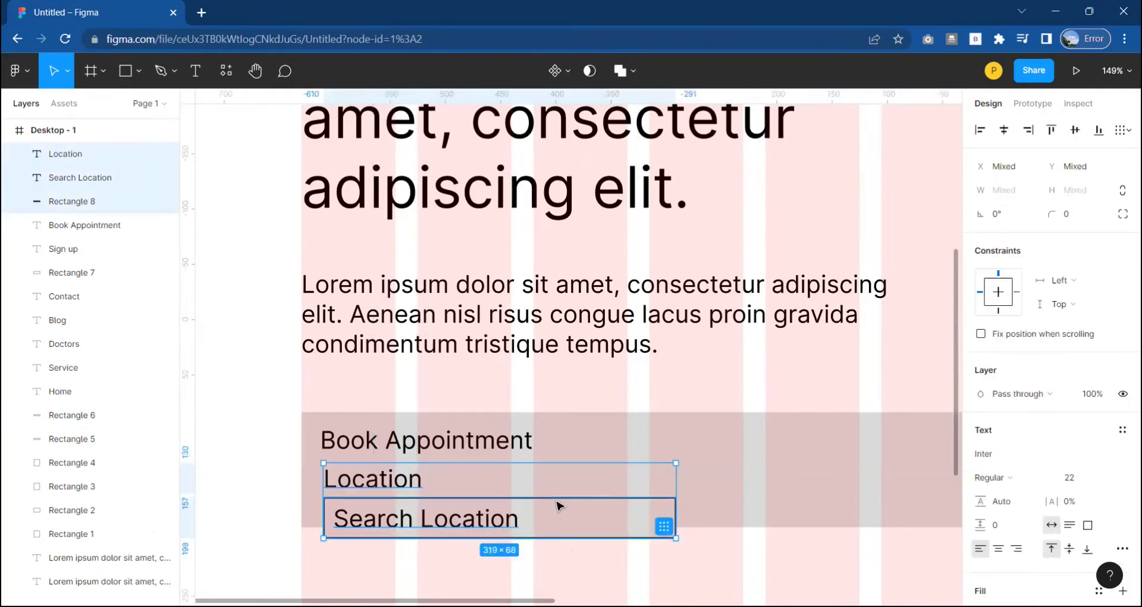
key(ctrl+d)
- Place the copied field beside Location, relabel it 'Appointment date' and pull it closer
drag(557, 505, 876, 506)
click(727, 479)
text(Appointment d)
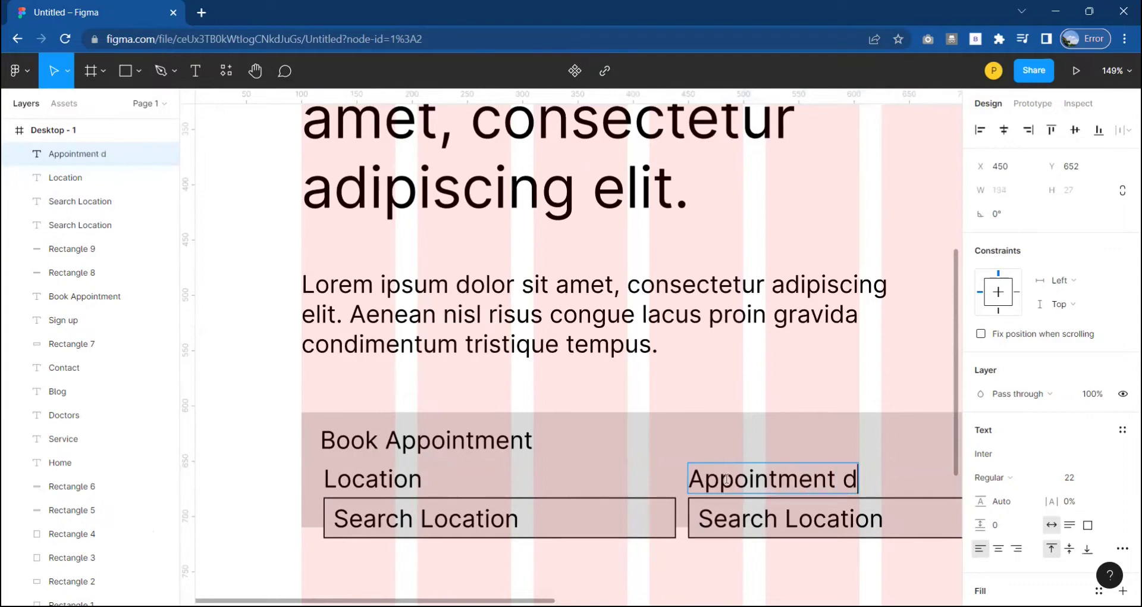
text(ate)
scroll(727, 479, right, 5)
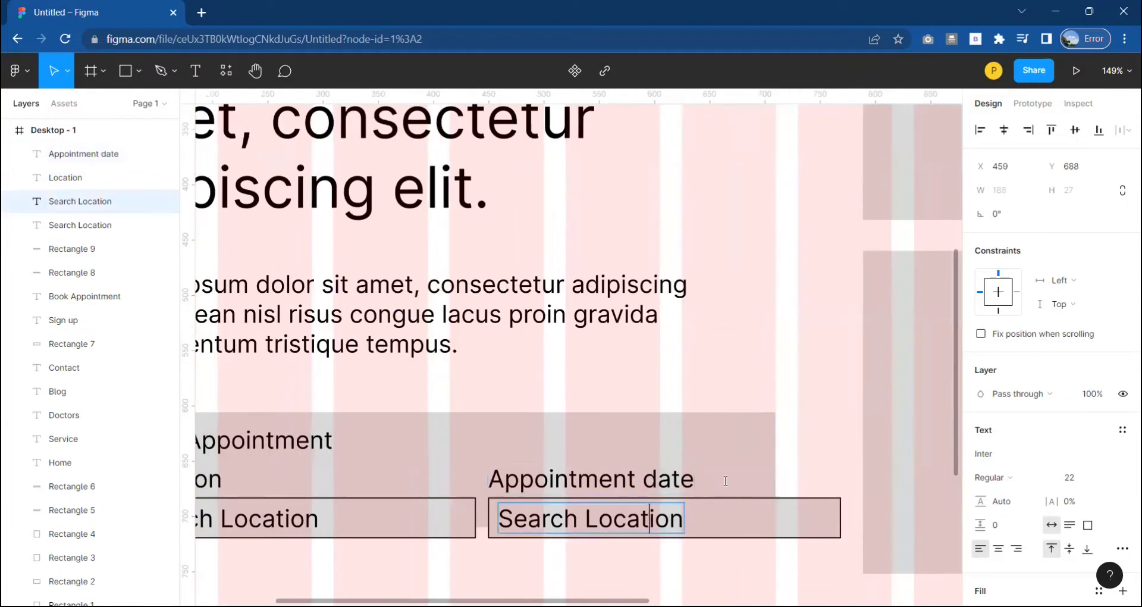
click(774, 523)
click(595, 519)
scroll(598, 527, left, 3)
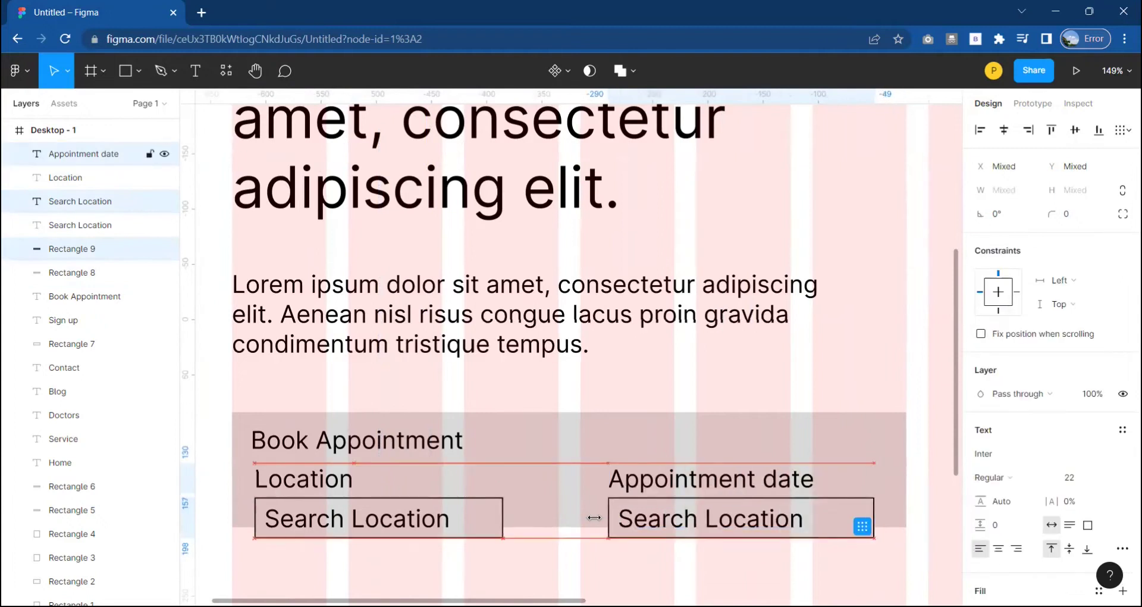
drag(872, 522, 783, 522)
- Set both labels and both placeholders to font size 15, nudging placeholders down
click(838, 480)
scroll(836, 477, down, 3)
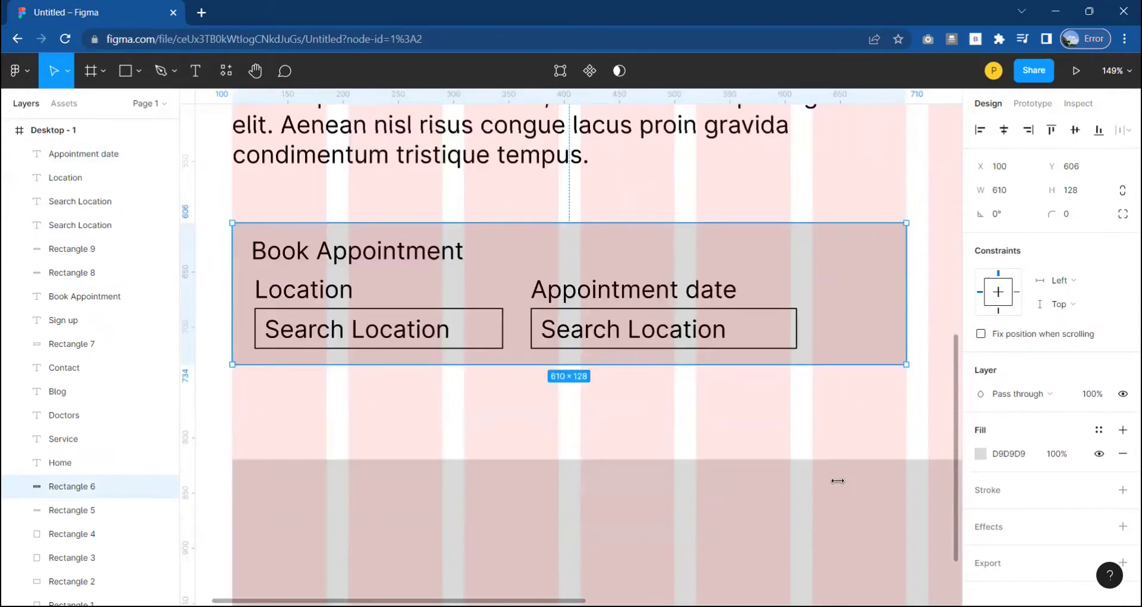
scroll(605, 263, up, 2)
click(480, 419)
shift+click(384, 379)
shift+click(714, 379)
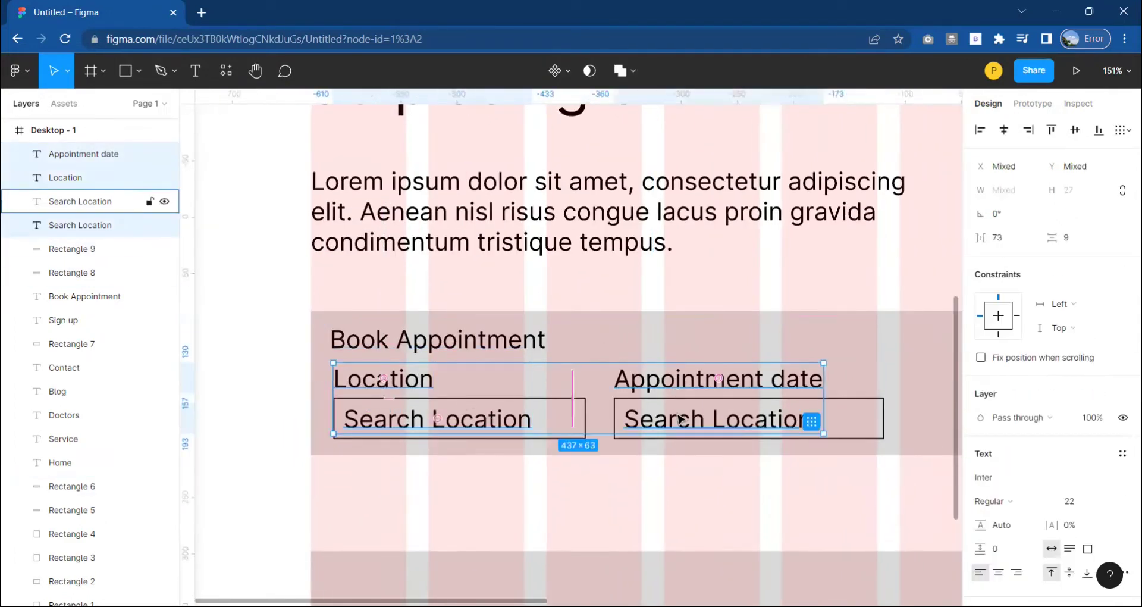
shift+click(688, 415)
text(5)
key(Return)
key(Escape)
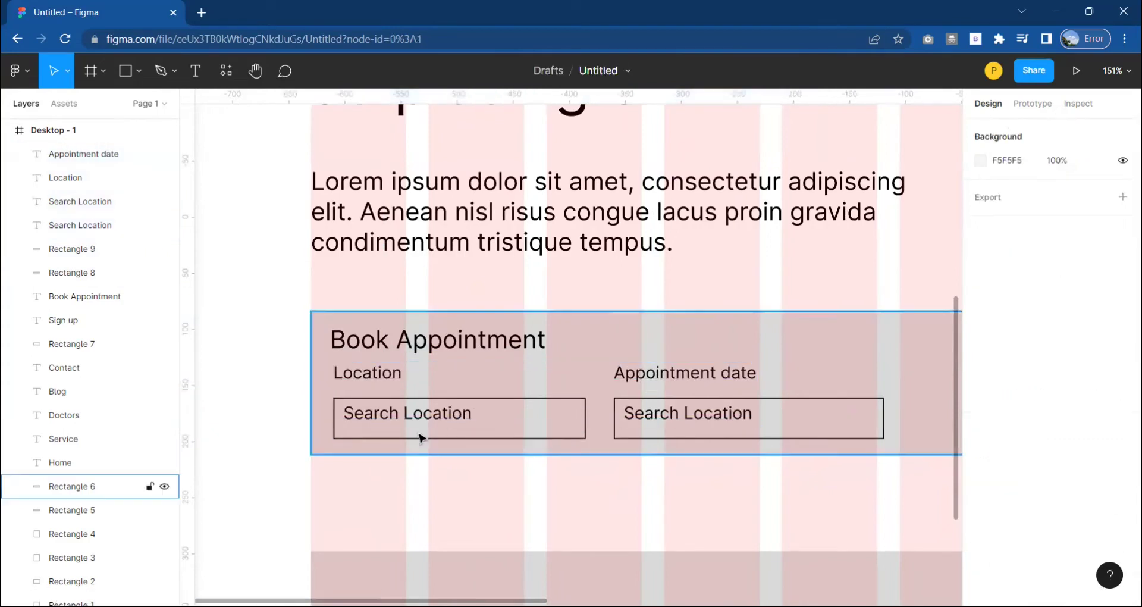
drag(441, 421, 446, 427)
drag(712, 422, 712, 427)
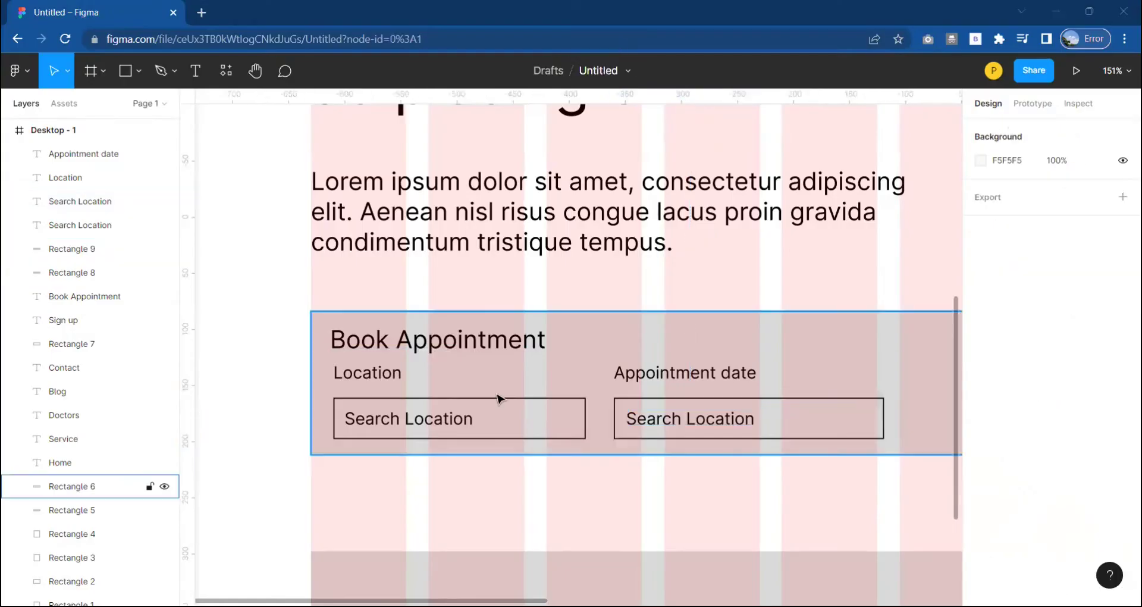
- Replace the placeholders with 'Delhi, India' and '11 October 2022'
double_click(387, 420)
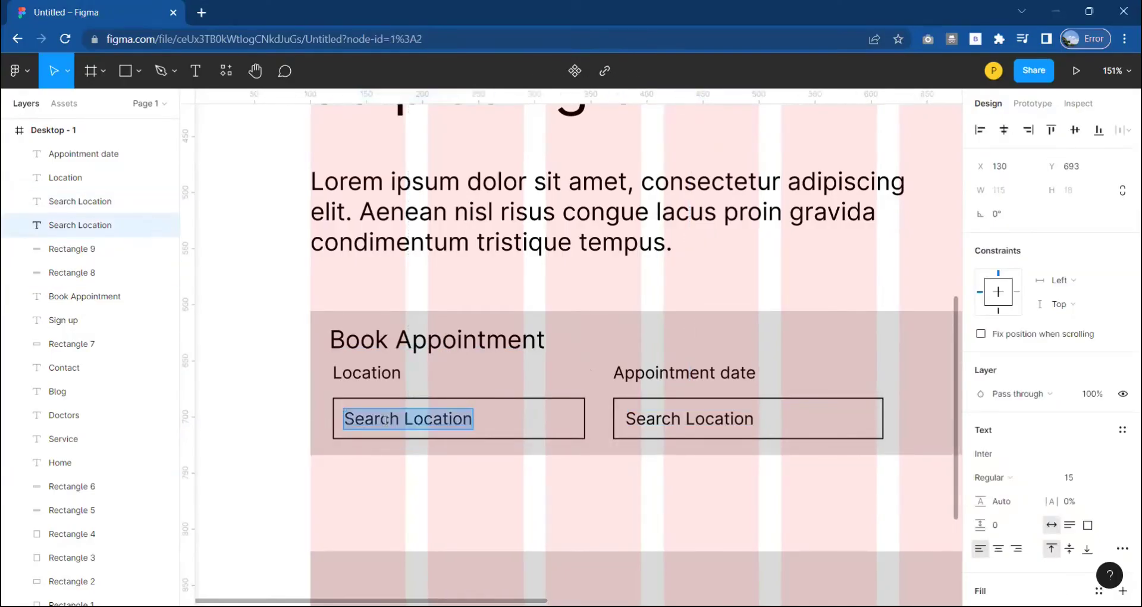
text(Delhi, India)
key(ctrl+a)
double_click(685, 419)
text(11)
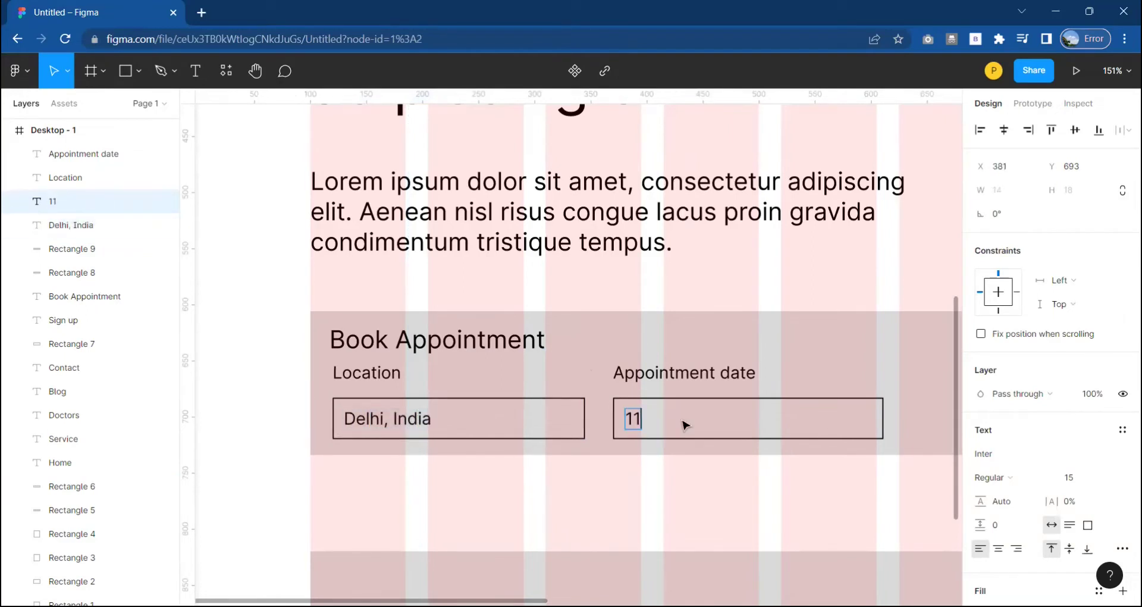
text(022)
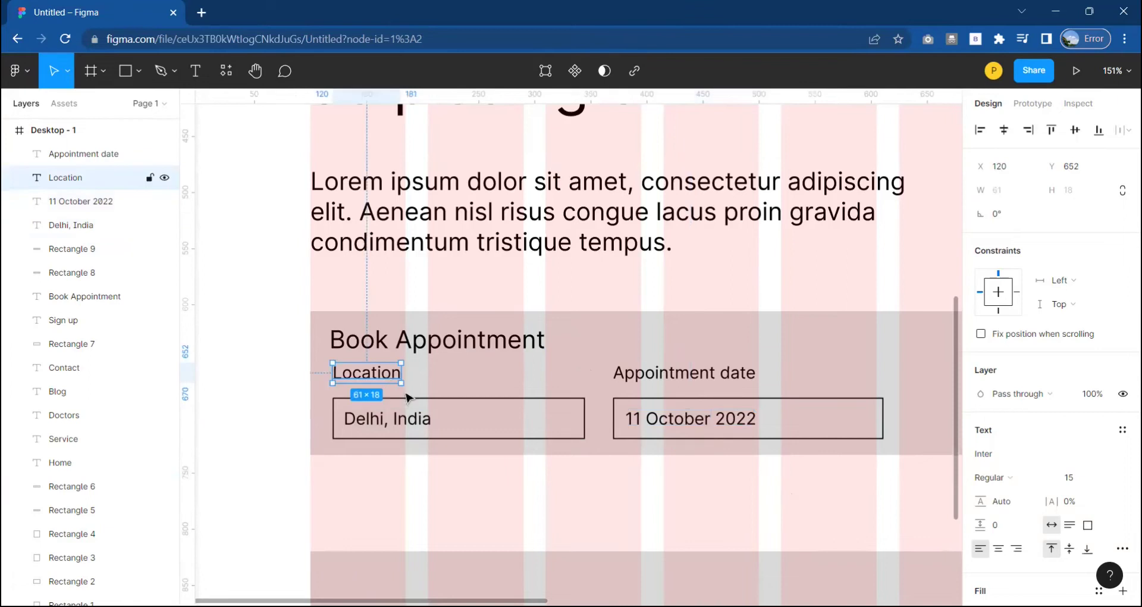
- Fit the field boxes around their labels and set both labels to size 12
click(441, 397)
mouse_move(440, 397)
mouse_down()
mouse_move(439, 367)
mouse_move(392, 394)
mouse_up()
click(657, 404)
drag(667, 375, 678, 394)
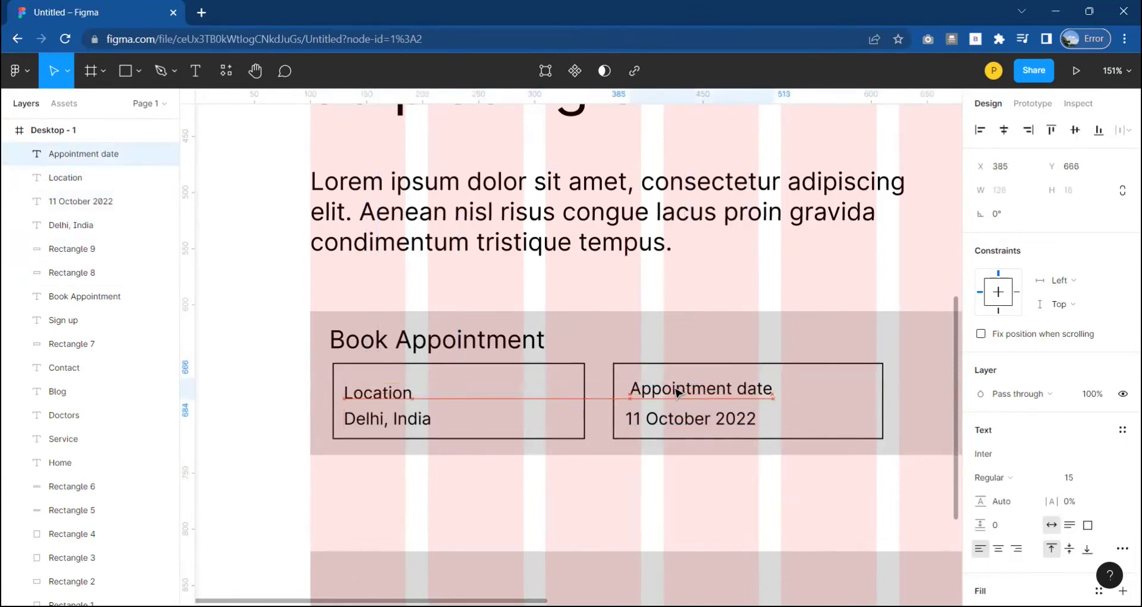
shift+click(398, 396)
click(1070, 537)
text(12)
key(Return)
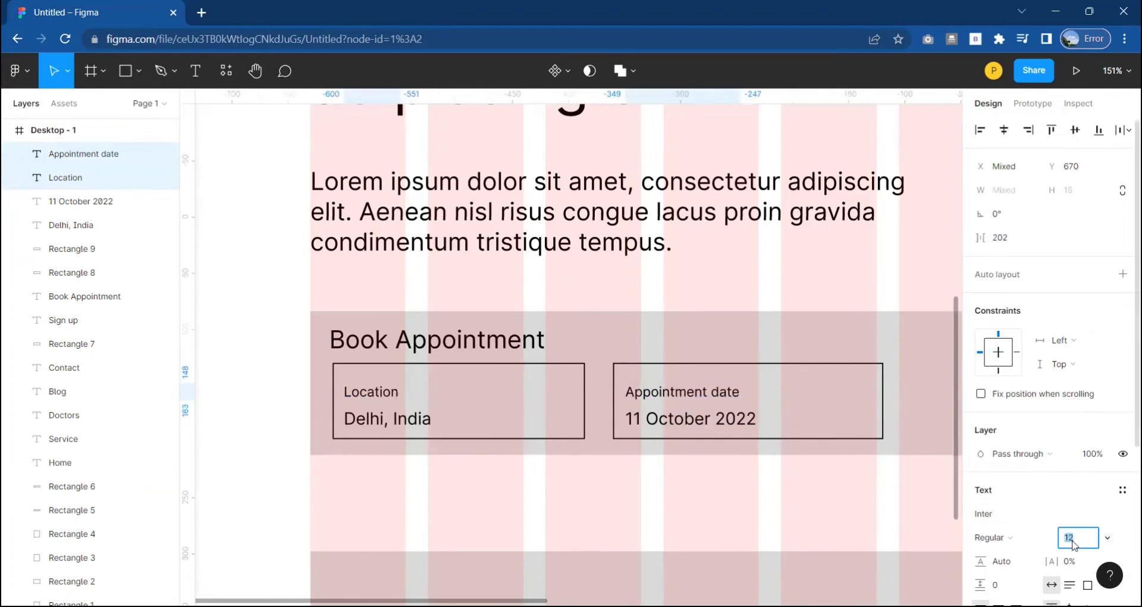
- Make both field boxes shorter and narrower
click(543, 369)
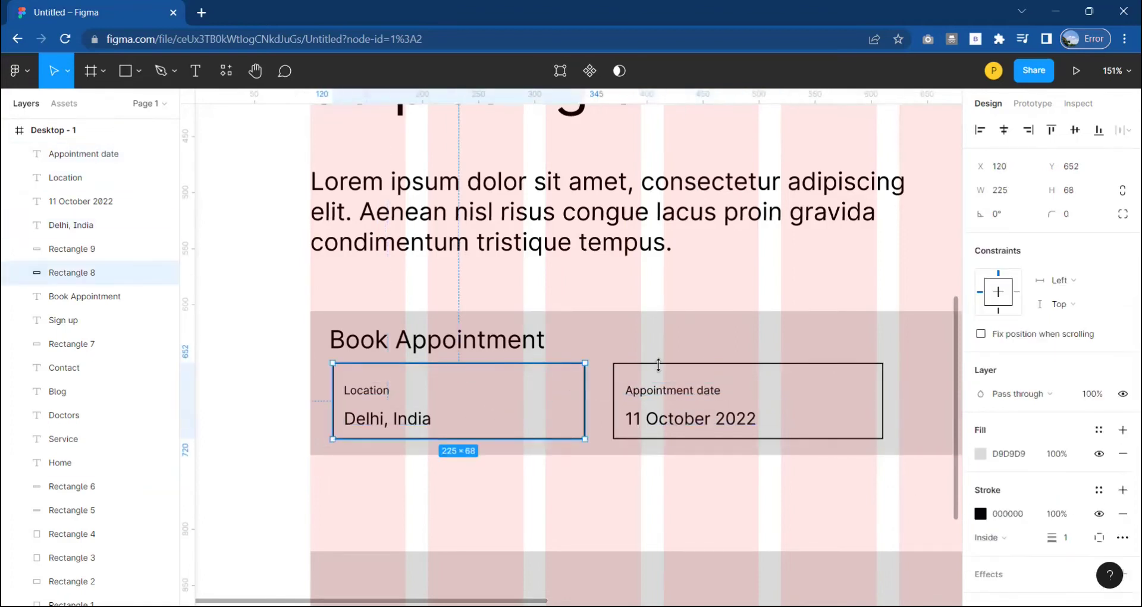
shift+click(689, 364)
drag(690, 364, 689, 377)
drag(884, 400, 783, 407)
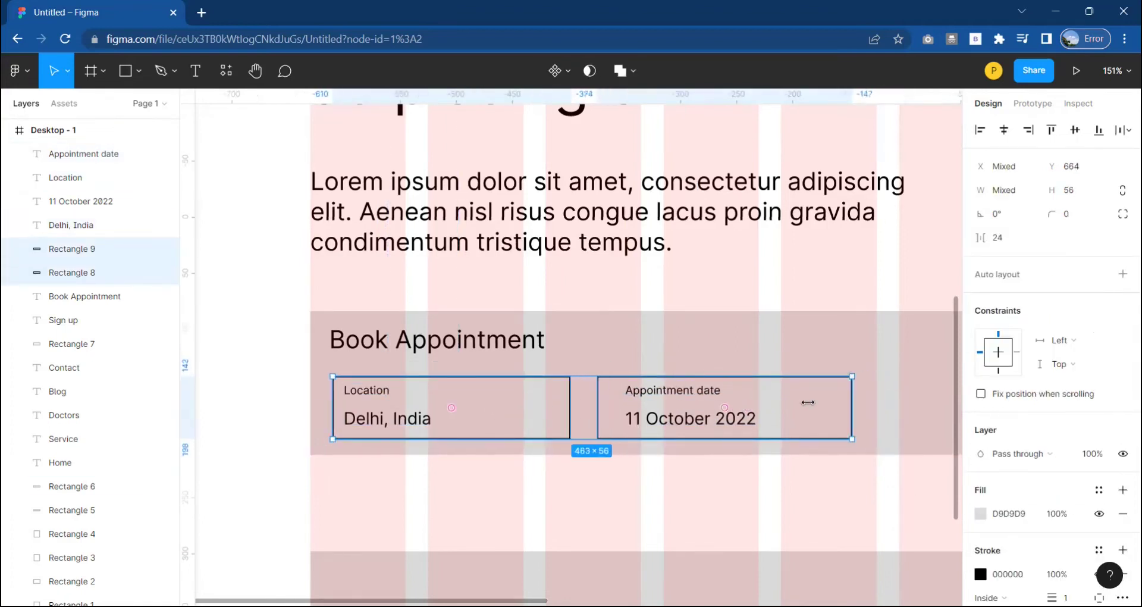
click(665, 450)
- Center each label and value in its box and align the values under the labels
click(409, 420)
shift+click(379, 392)
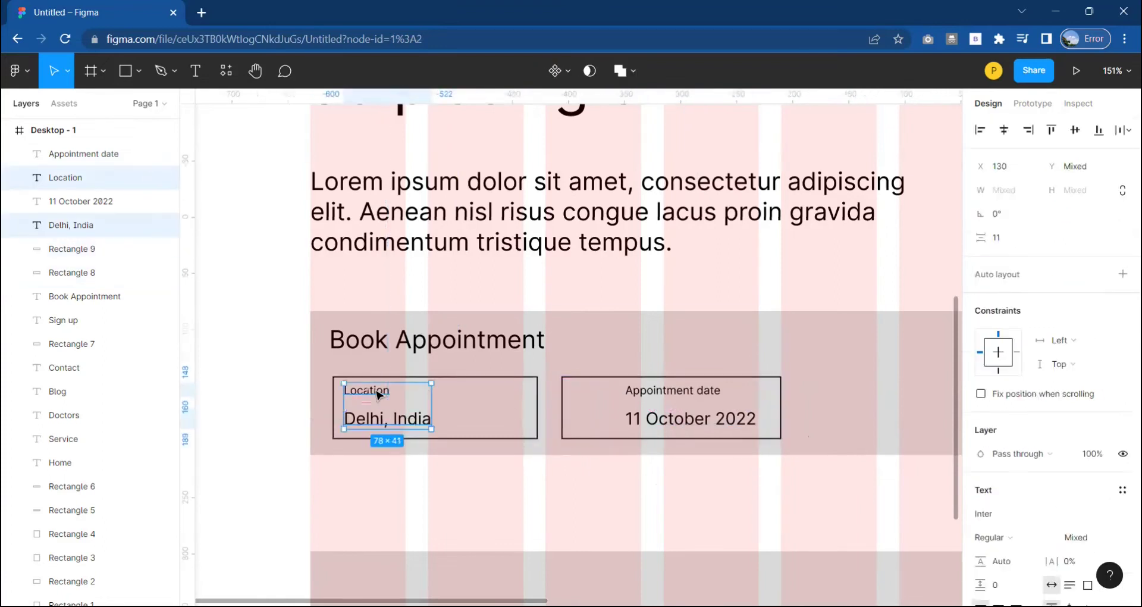
drag(378, 393, 441, 394)
click(681, 428)
shift+click(675, 390)
drag(676, 393, 678, 392)
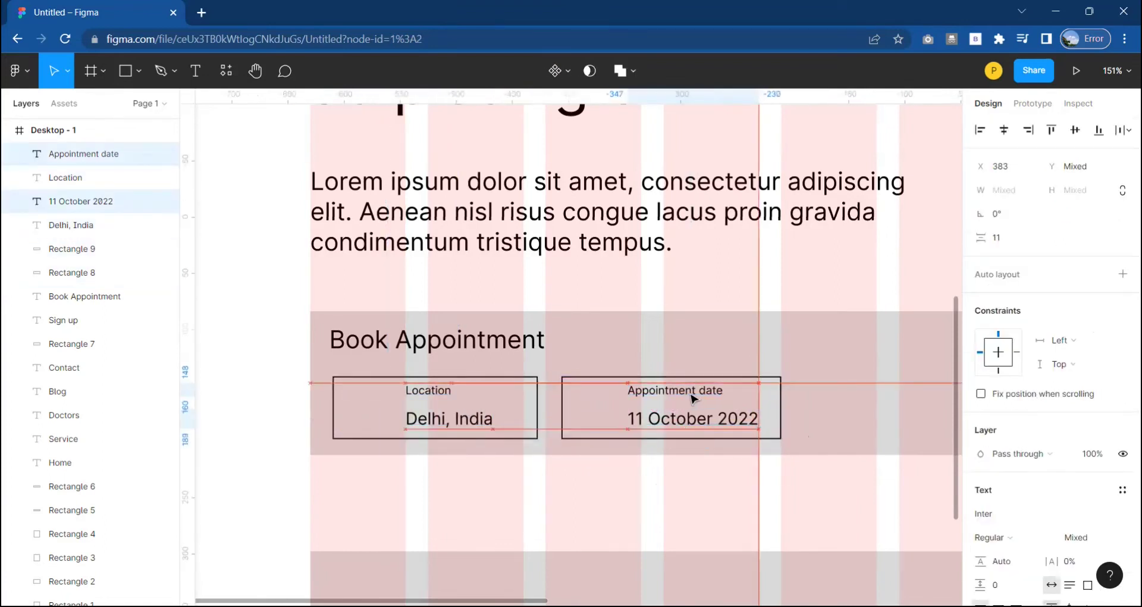
click(579, 401)
drag(670, 418, 674, 422)
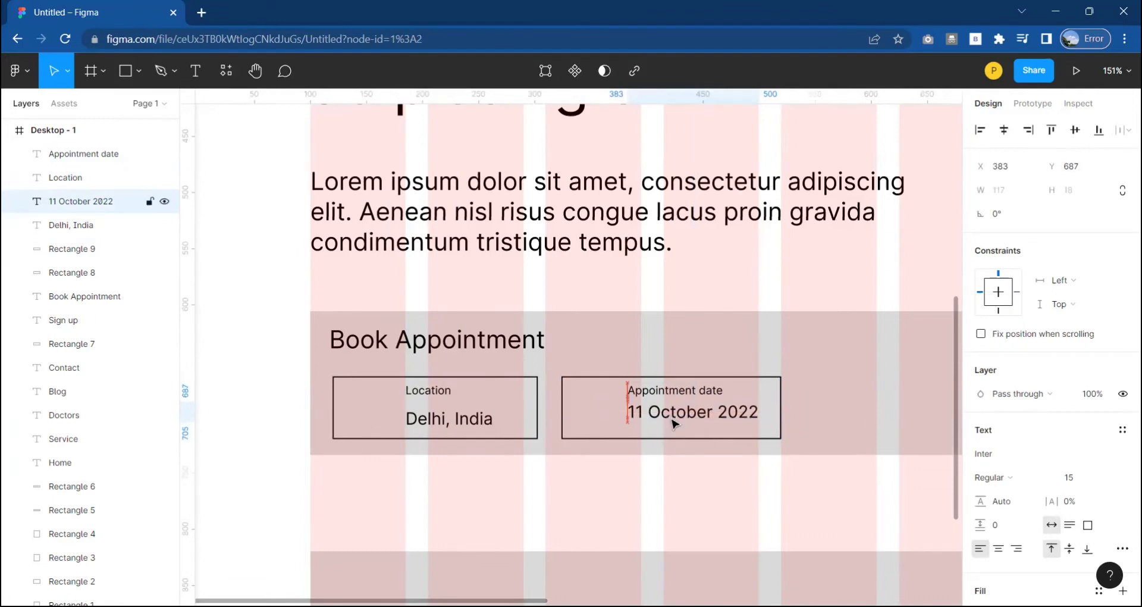
drag(453, 422, 460, 426)
- Draw a 143×45 button rectangle to the right of the date field
click(472, 439)
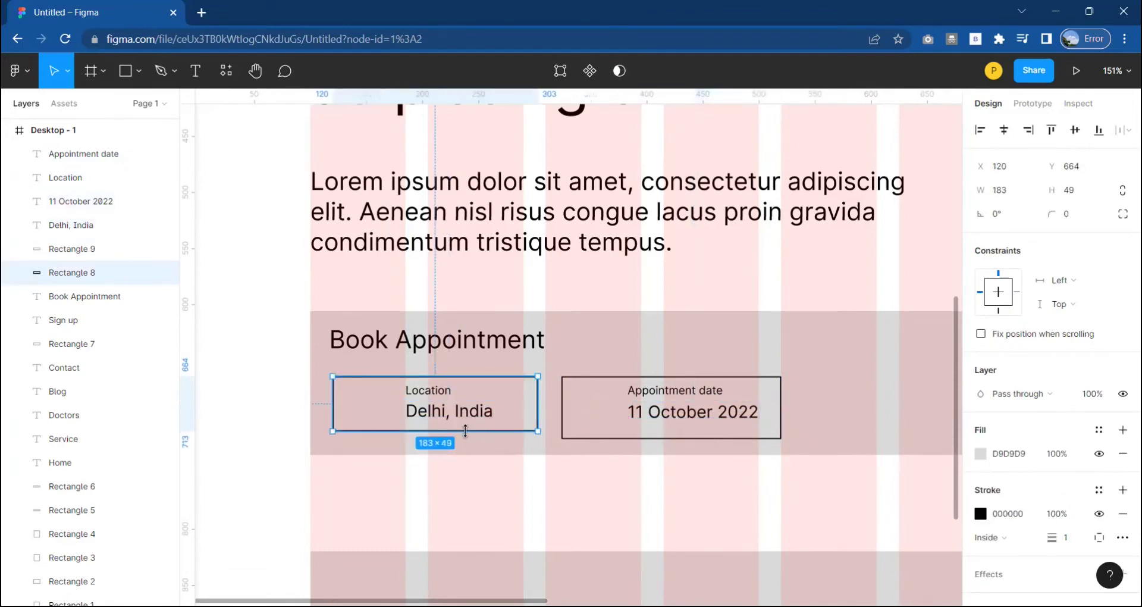
click(633, 433)
click(473, 410)
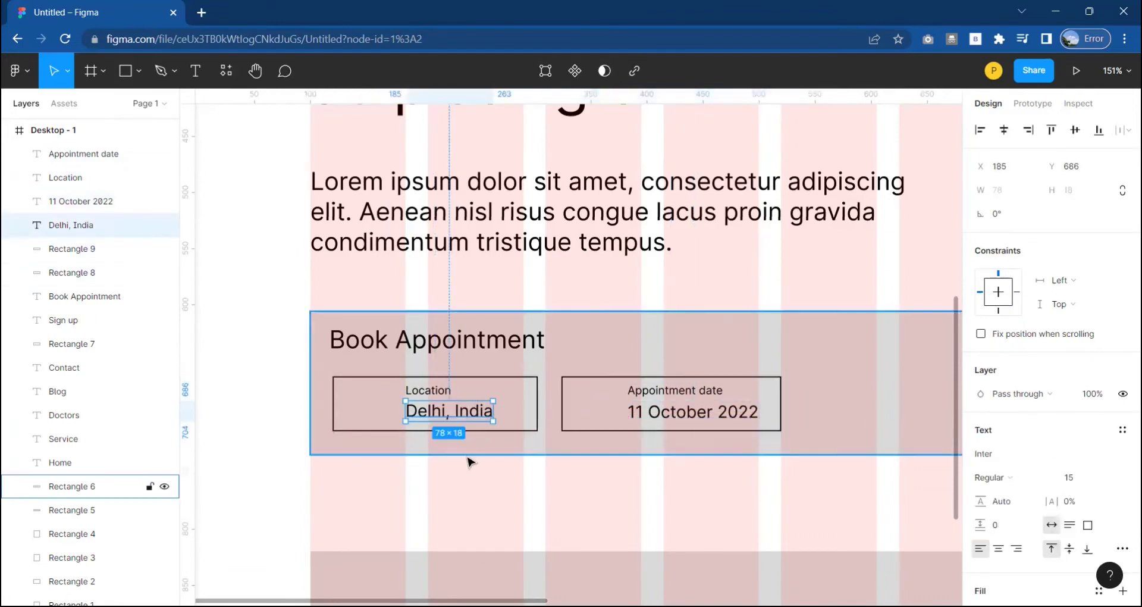
click(472, 446)
scroll(602, 430, right, 5)
drag(593, 380, 753, 427)
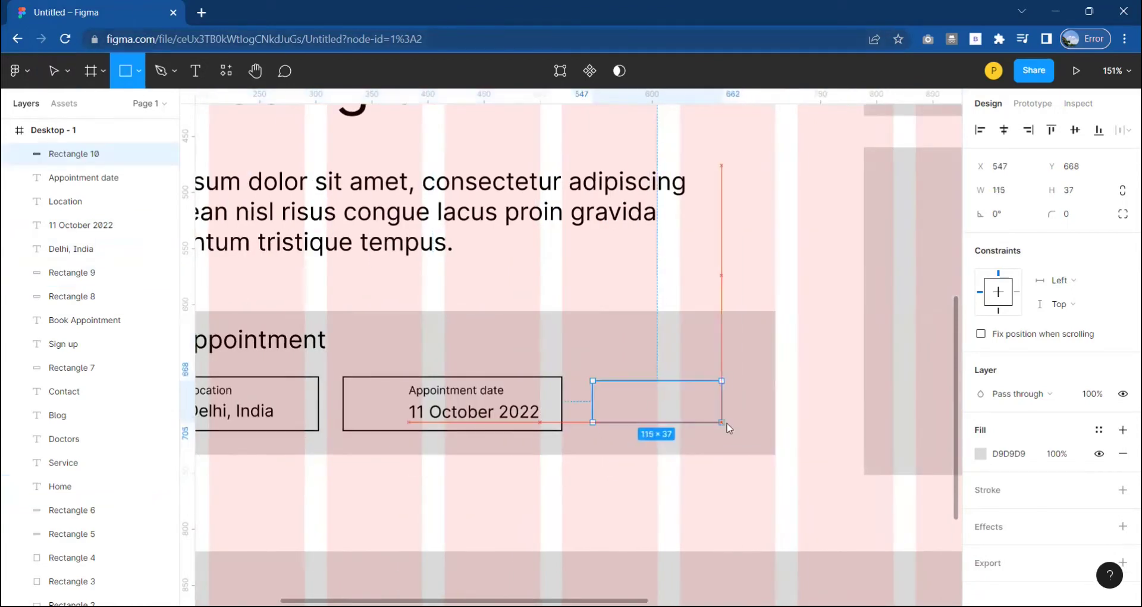
- Give the button rectangle a darker fill colour
click(982, 460)
click(824, 291)
click(652, 280)
scroll(653, 280, down, 5)
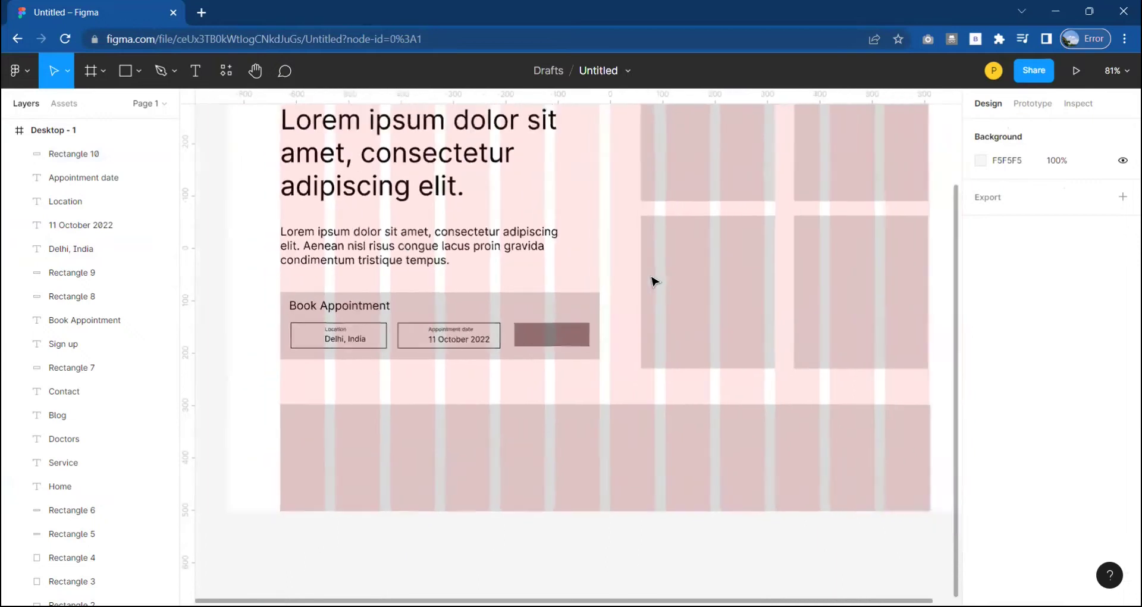
scroll(653, 280, down, 3)
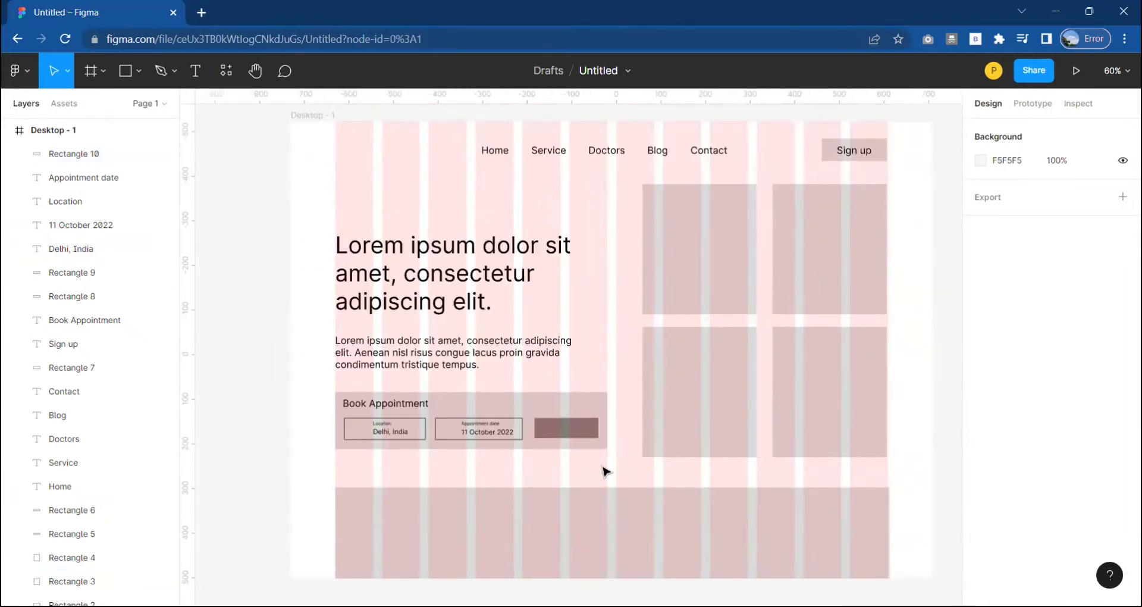
scroll(605, 472, up, 1)
- Widen the Book Appointment panel to 854, delete the leftover rectangle, and move the button right
click(557, 421)
click(603, 388)
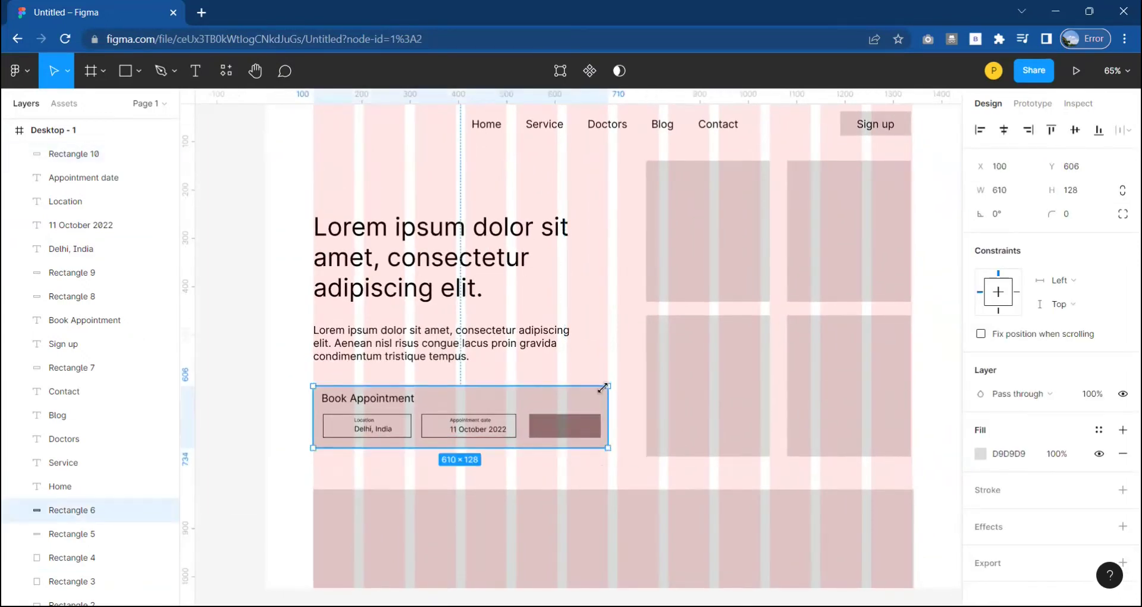
drag(609, 411, 726, 426)
click(760, 370)
key(Delete)
click(726, 440)
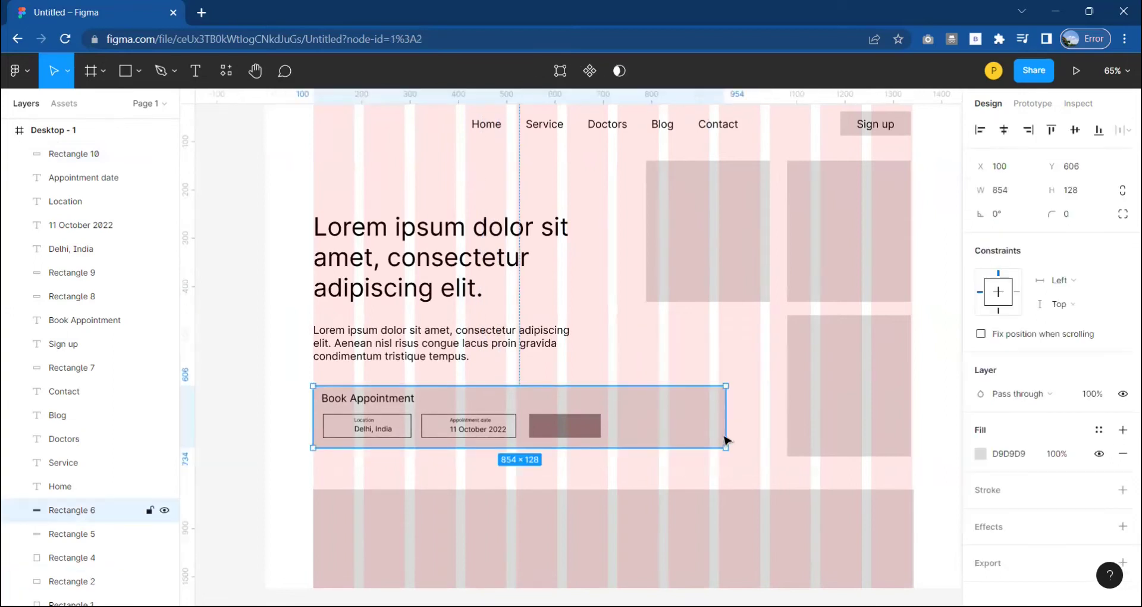
drag(545, 424, 655, 425)
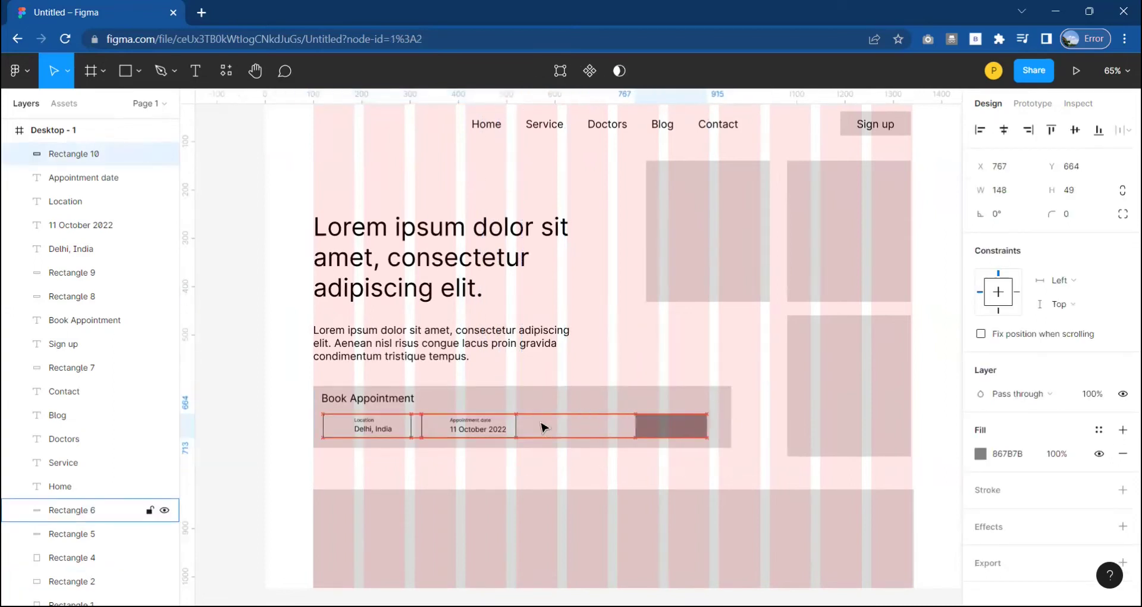
- Duplicate the whole Appointment date field (label, value and box)
click(479, 426)
shift+click(470, 420)
shift+click(434, 426)
key(ctrl+d)
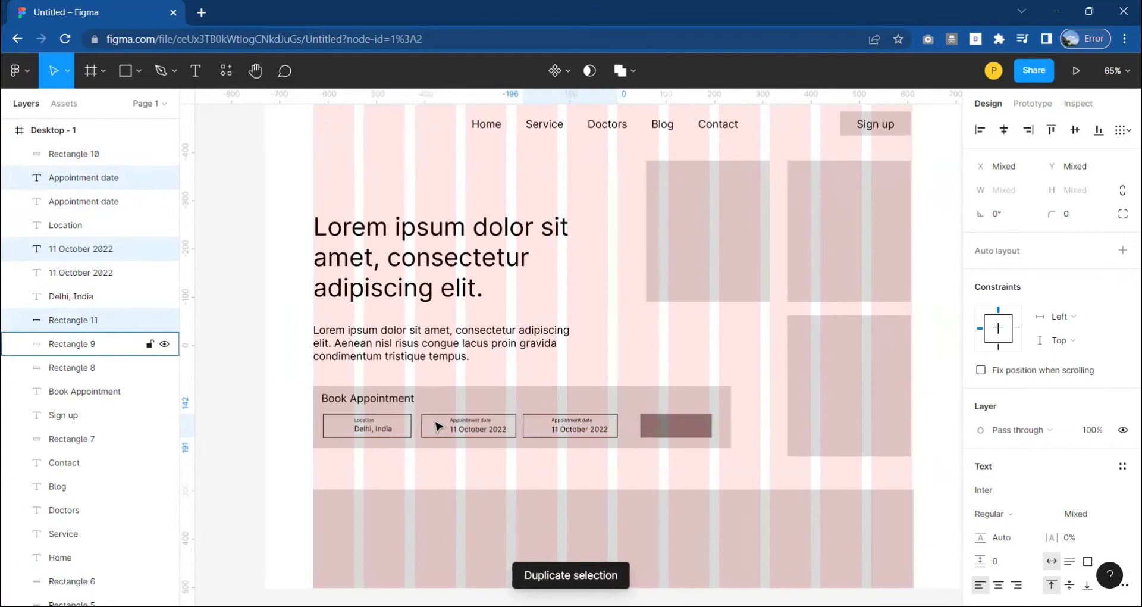
click(504, 474)
- Enlarge the first photo placeholder and round its top-left corner to 100
click(697, 241)
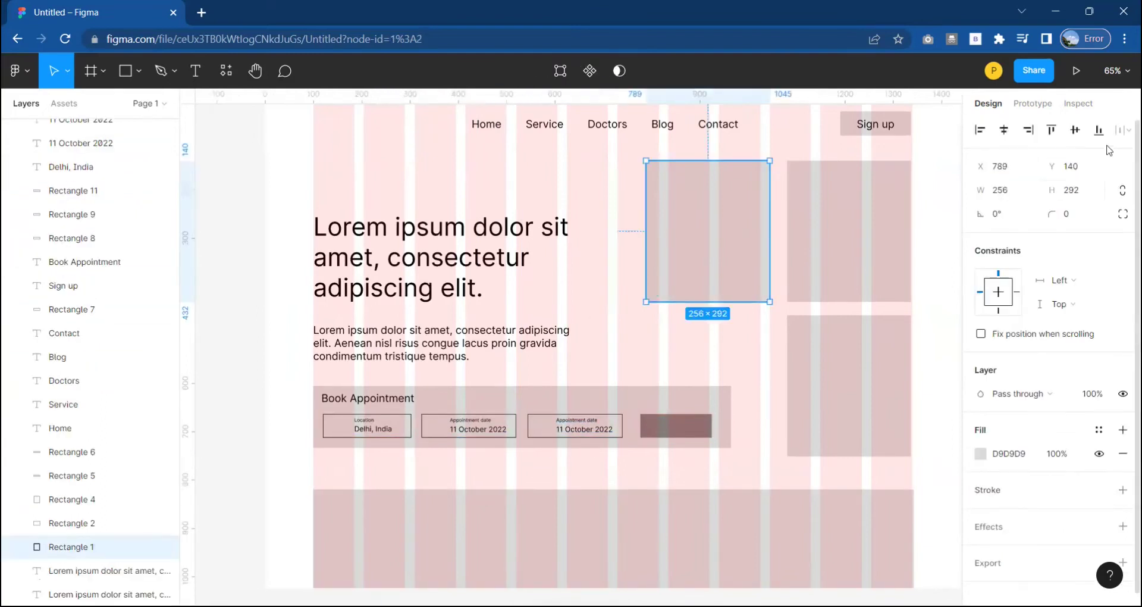
drag(652, 306, 618, 334)
click(1124, 214)
text(100)
key(Return)
- Round the top-right placeholder's top-right corner and the lower-right placeholder's top-left corner
click(850, 238)
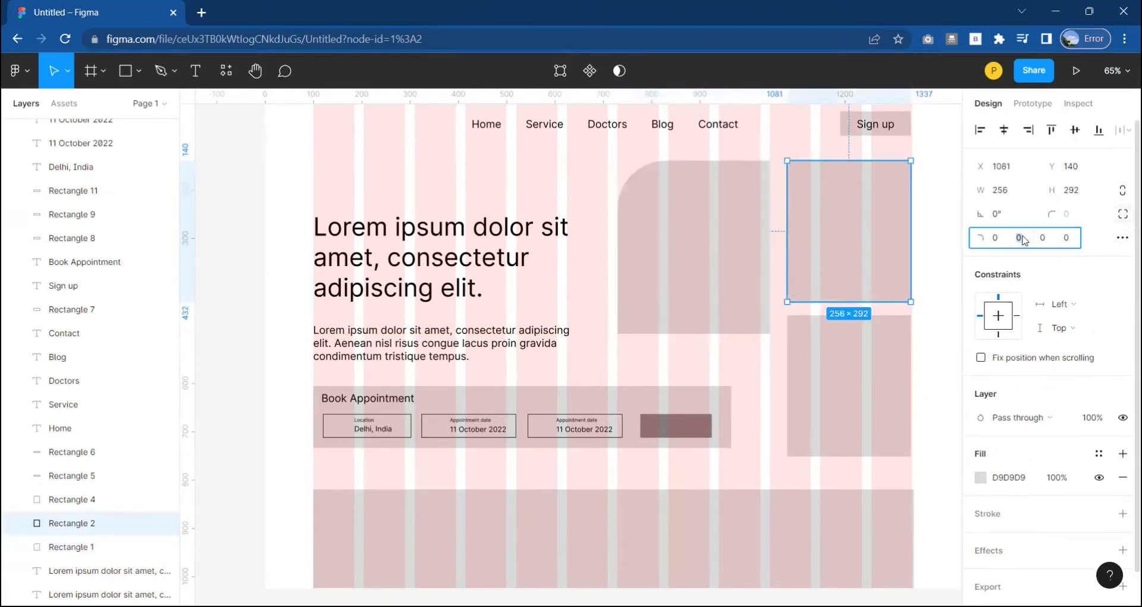
key(Return)
click(831, 393)
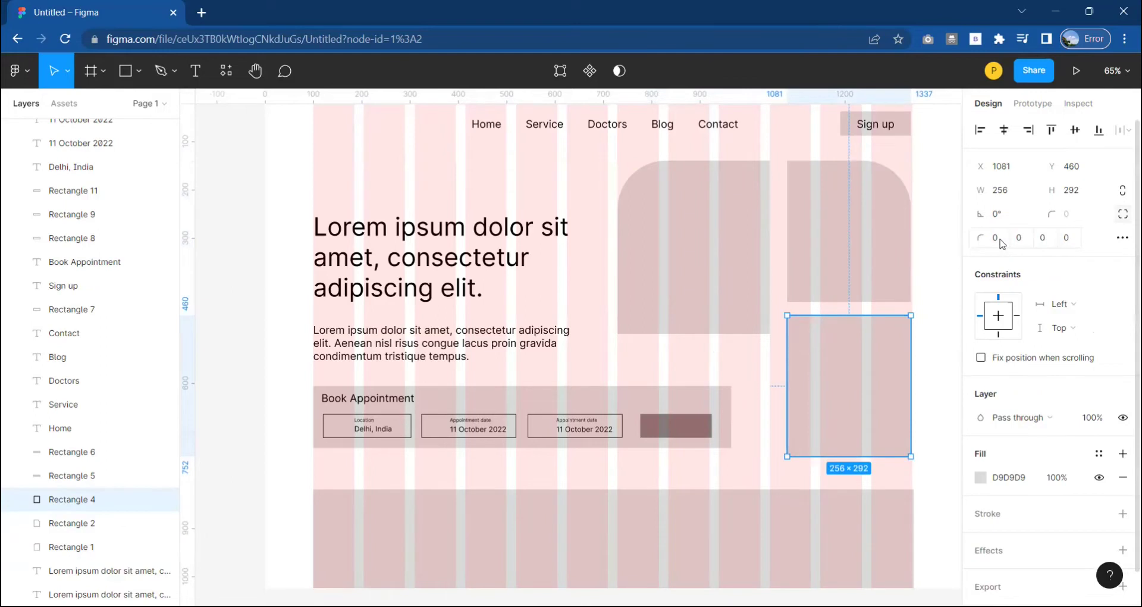
click(994, 238)
text(100)
key(Return)
click(680, 540)
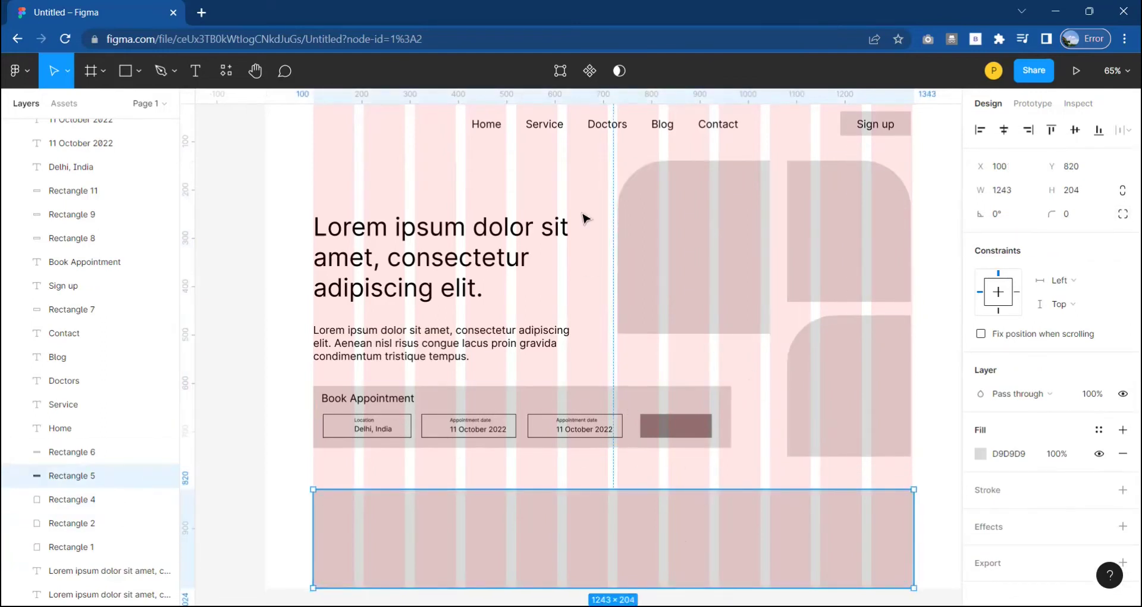
- Hide the page frame's layout grid columns
scroll(583, 218, up, 1)
scroll(510, 401, down, 2)
ctrl+scroll(510, 400, up, 1)
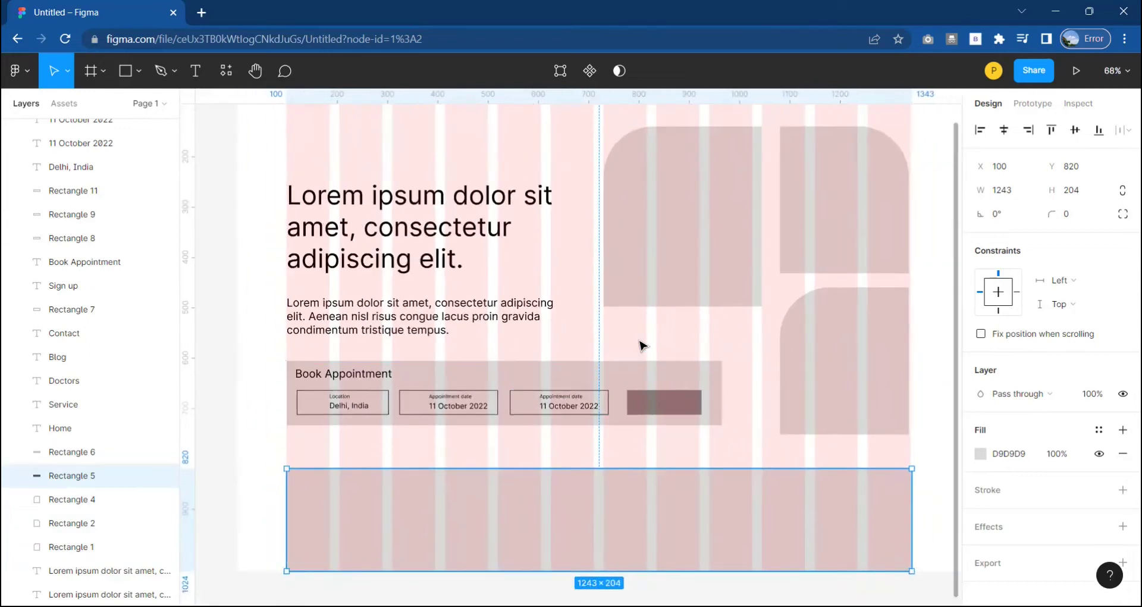
scroll(640, 343, up, 2)
scroll(619, 488, down, 2)
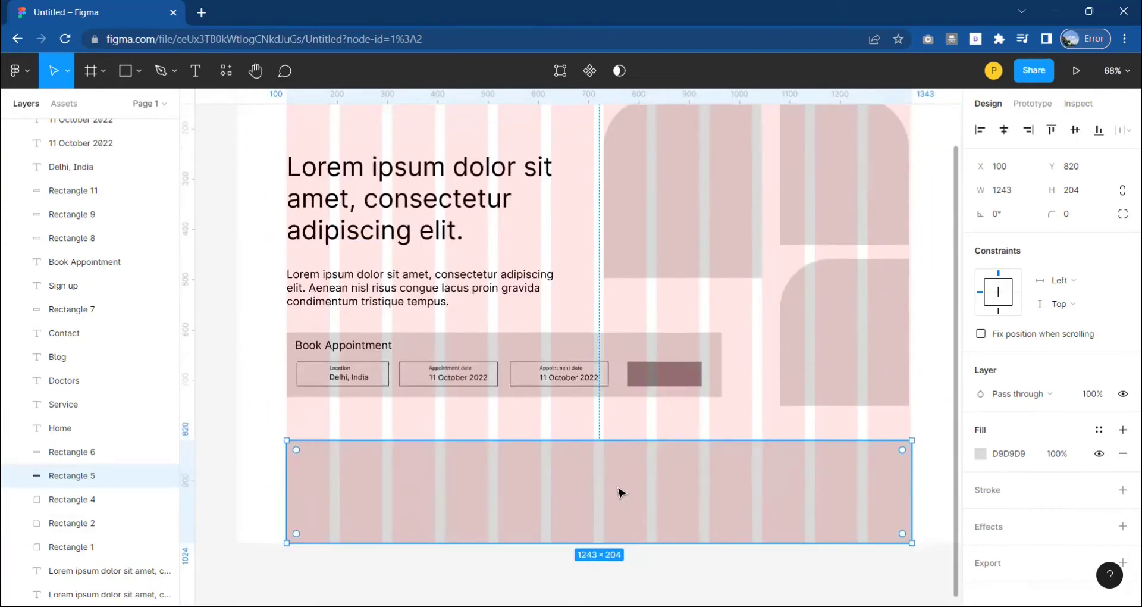
scroll(619, 492, up, 3)
click(255, 205)
key(ctrl+shift+4)
- Retype the headline as 'Find your doctor and make an appointment' and move the paragraph up
scroll(732, 393, down, 2)
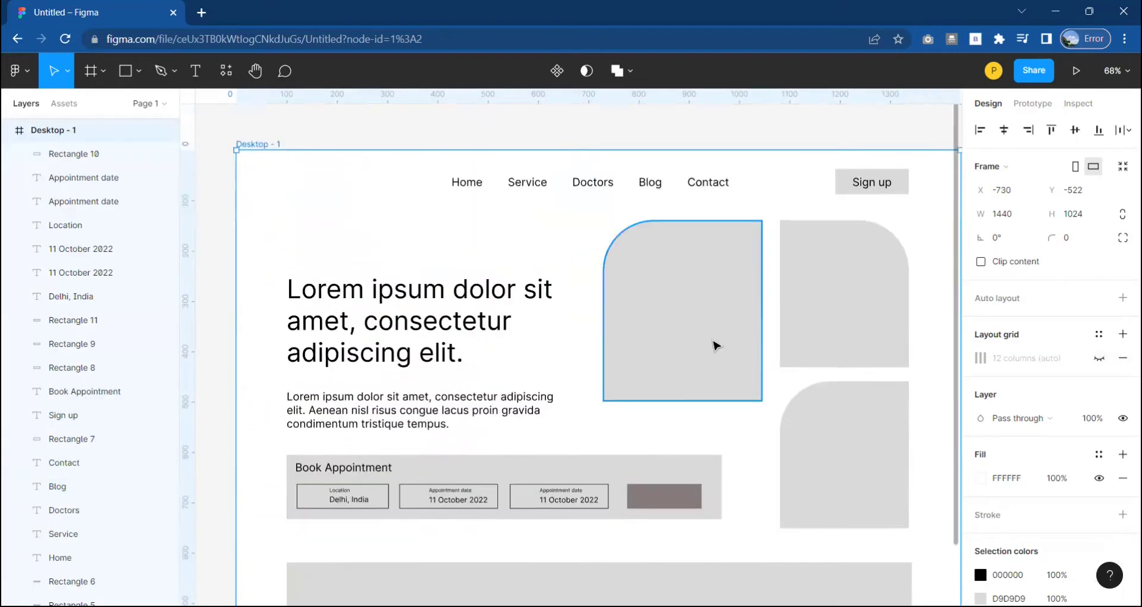
click(717, 343)
double_click(374, 284)
text(M)
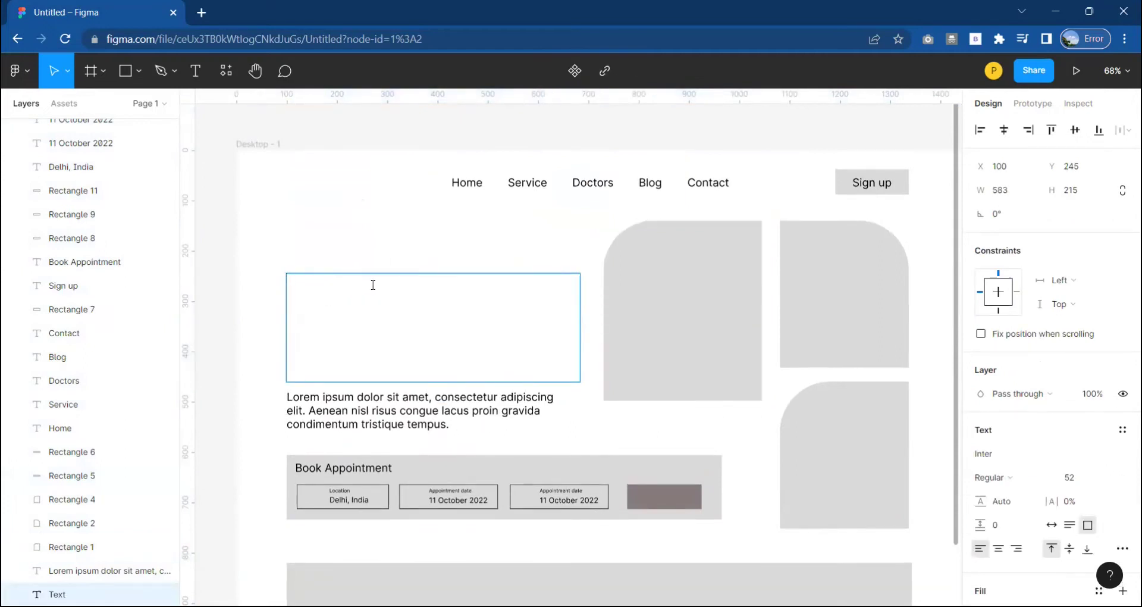
text(Find your doctor and make a)
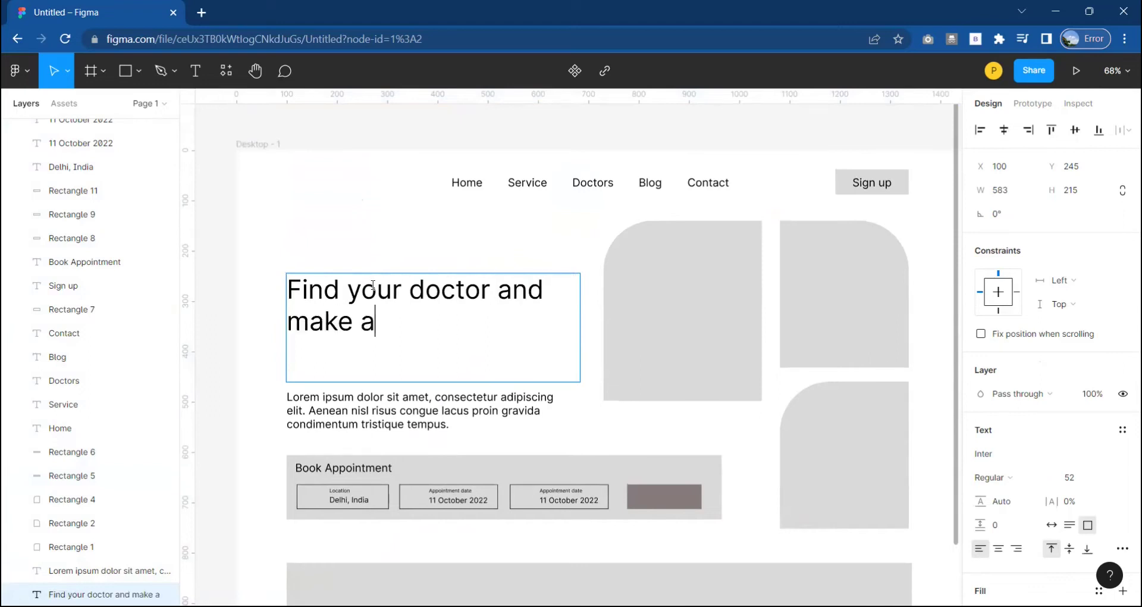
key(Escape)
drag(582, 382, 581, 337)
drag(482, 416, 483, 385)
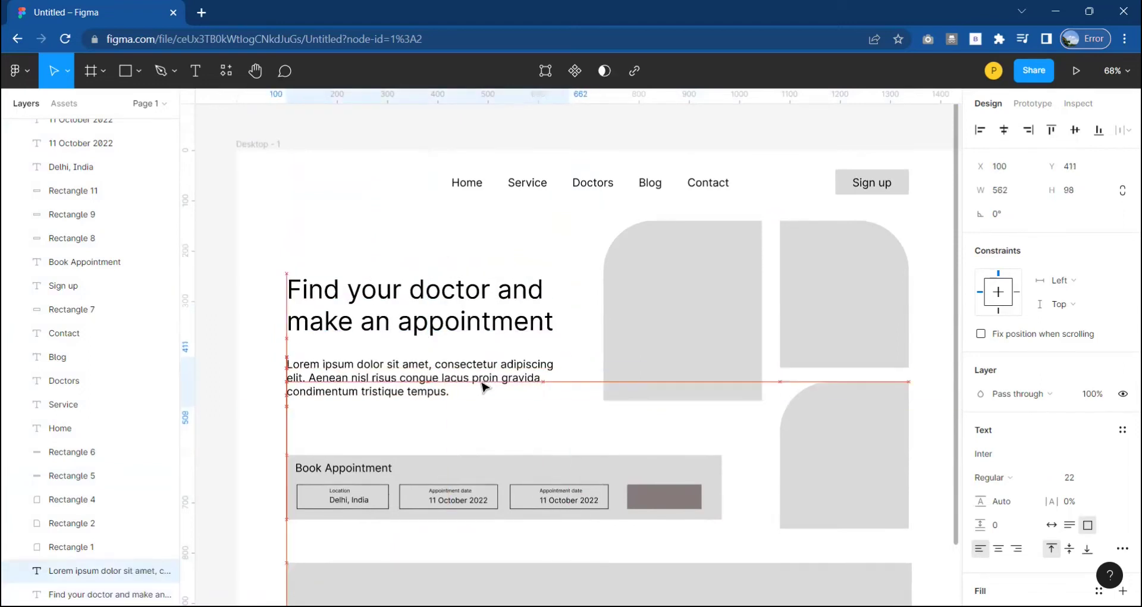
click(507, 306)
- Set the headline to size 60 and widen its box to wrap onto two lines
click(1098, 477)
text(62)
key(Return)
key(Down)
key(Down)
key(Down)
mouse_move(577, 337)
mouse_down()
mouse_move(593, 349)
mouse_move(603, 327)
mouse_move(668, 327)
mouse_up()
key(Up)
click(457, 381)
- Nudge the intro paragraph down 10 px and round the Book Appointment panel's top-right corner to 20
key(shift+Down)
scroll(462, 511, down, 1)
click(714, 450)
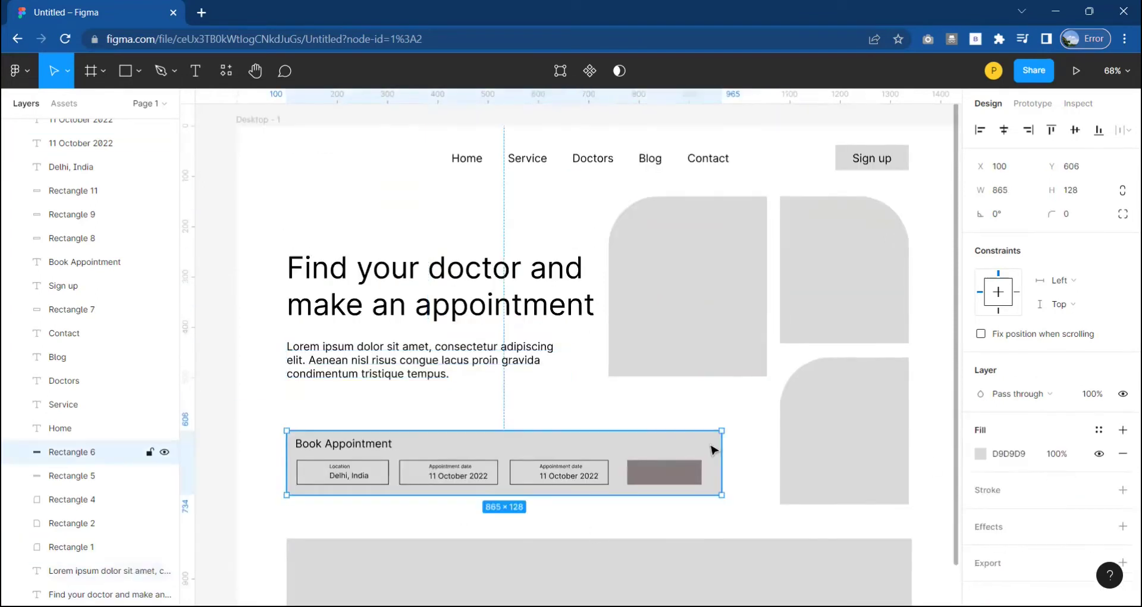
click(1123, 214)
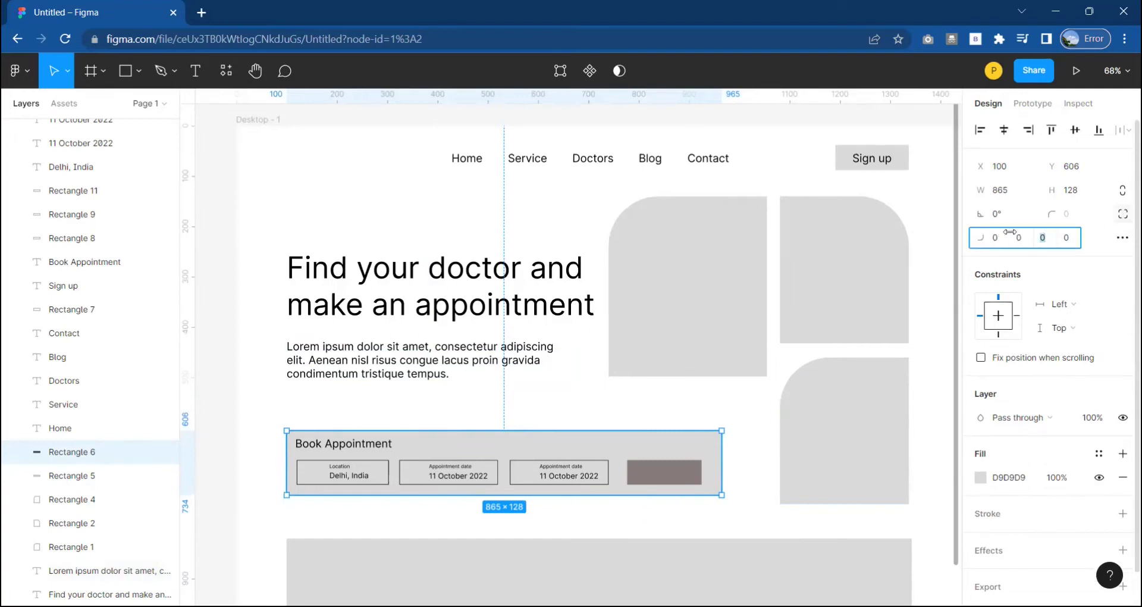
text(20)
key(Return)
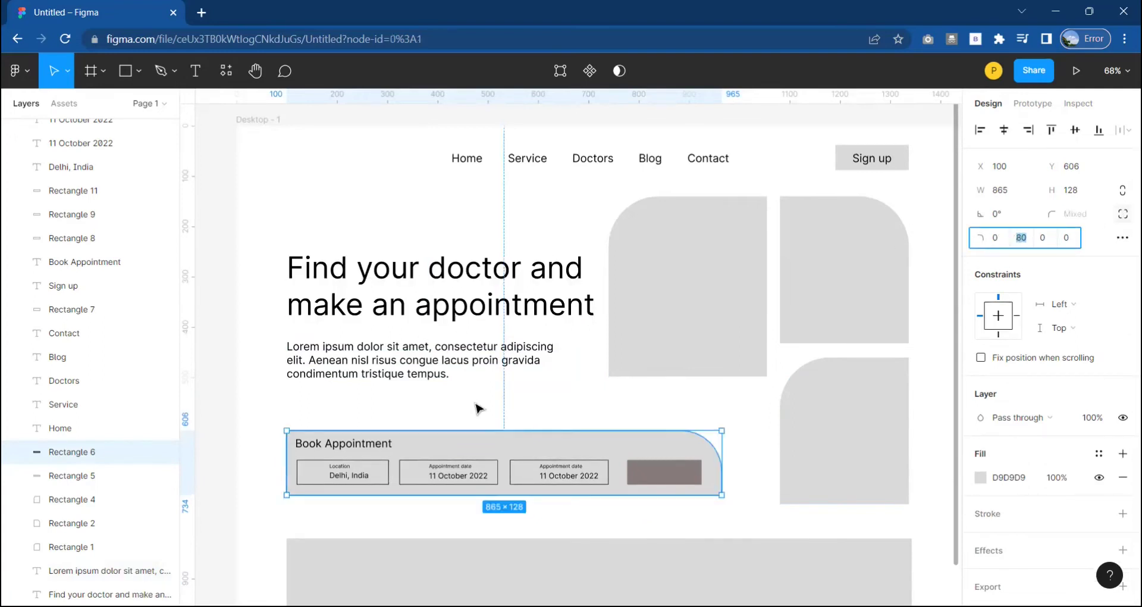
- Widen the intro paragraph to 607 so 'elit.' fits on its first line
click(512, 420)
click(432, 376)
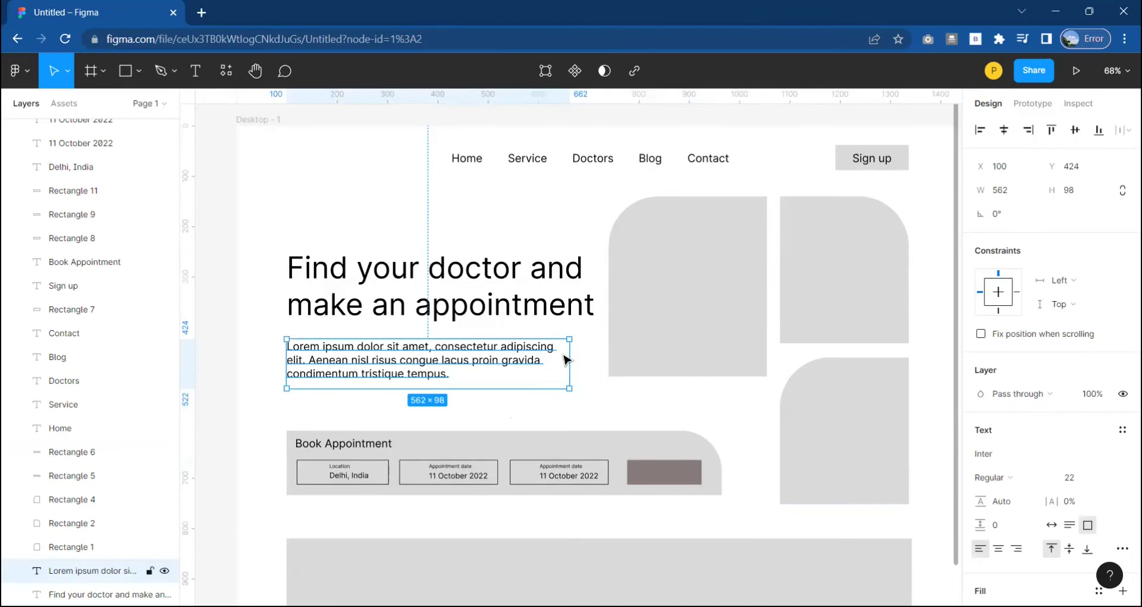
drag(565, 360, 592, 360)
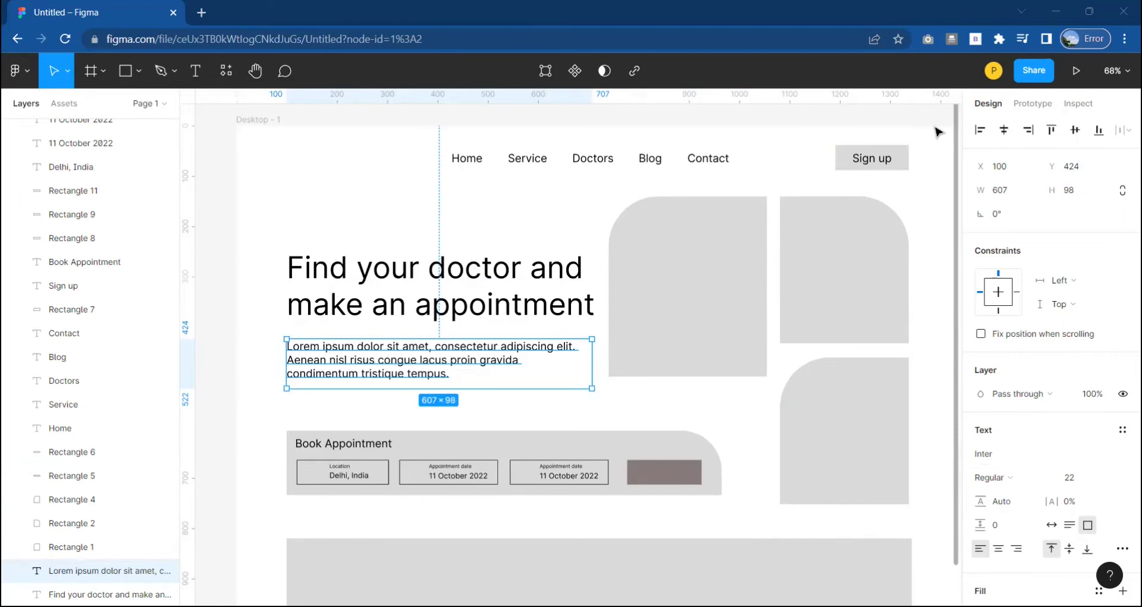
key(Escape)
- Enlarge the Book Appointment panel to 941×148 and move the booking button further right
scroll(541, 462, up, 2)
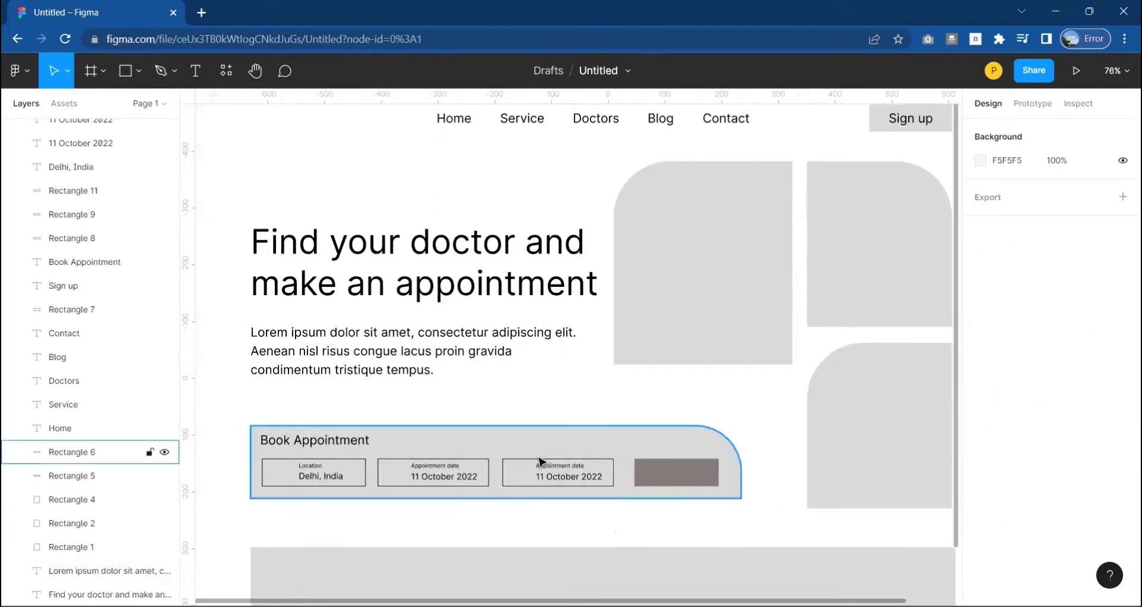
click(541, 461)
drag(535, 426, 535, 413)
drag(743, 463, 784, 463)
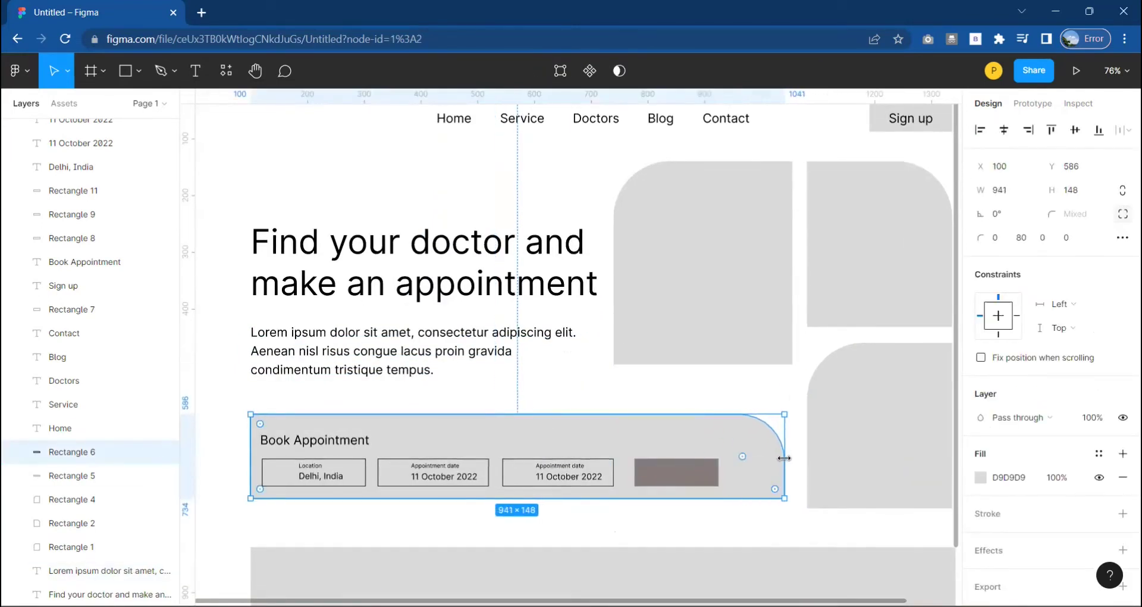
drag(674, 485, 680, 486)
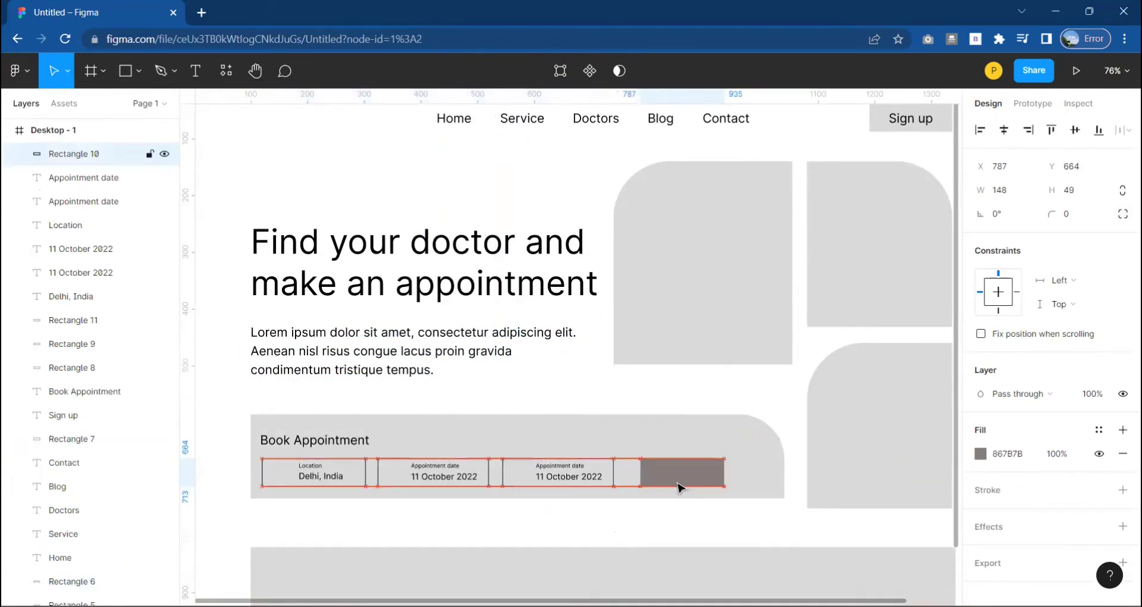
- Change the third booking field to People / 1 Adult and duplicate the whole field
double_click(570, 464)
click(576, 476)
text(1 Adult)
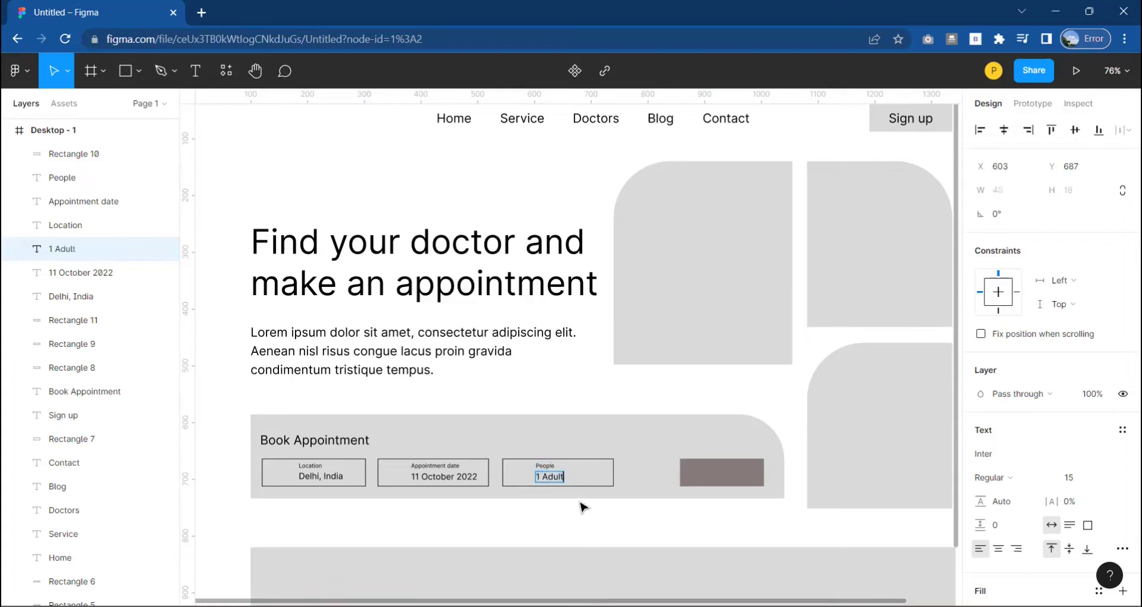
key(Escape)
click(576, 479)
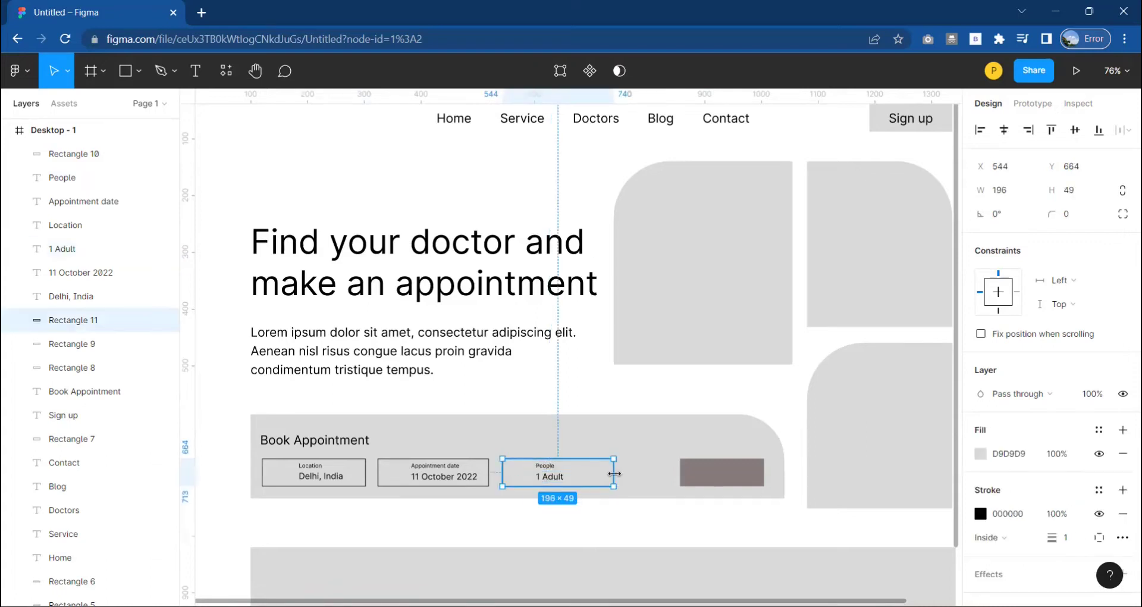
shift+click(554, 476)
shift+click(545, 465)
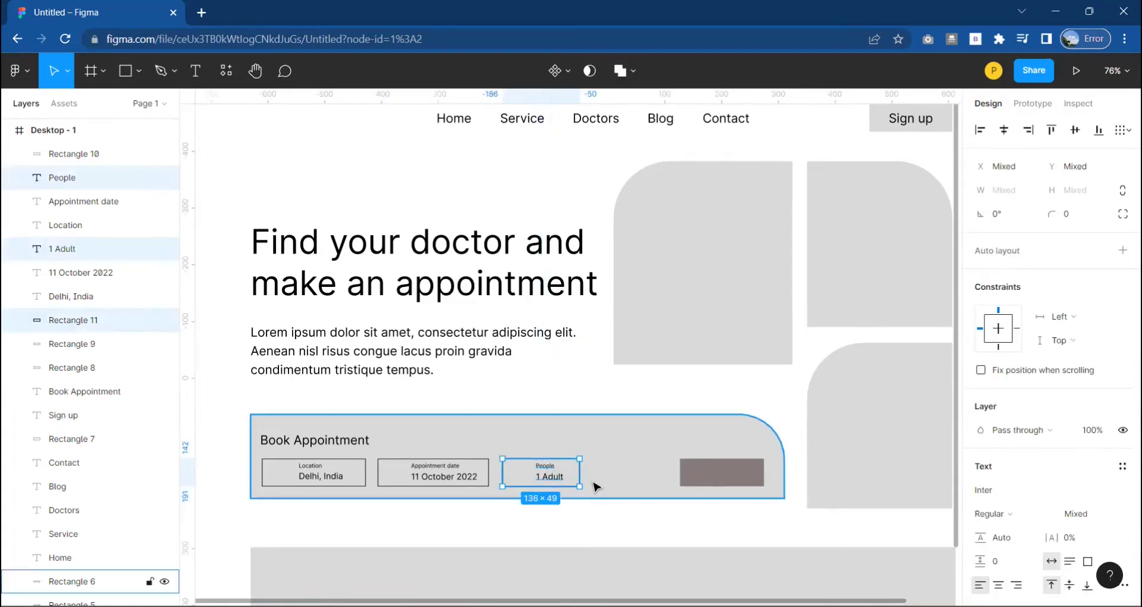
key(ctrl+d)
- Rename the copied field's label to 'Type your problem'
double_click(632, 466)
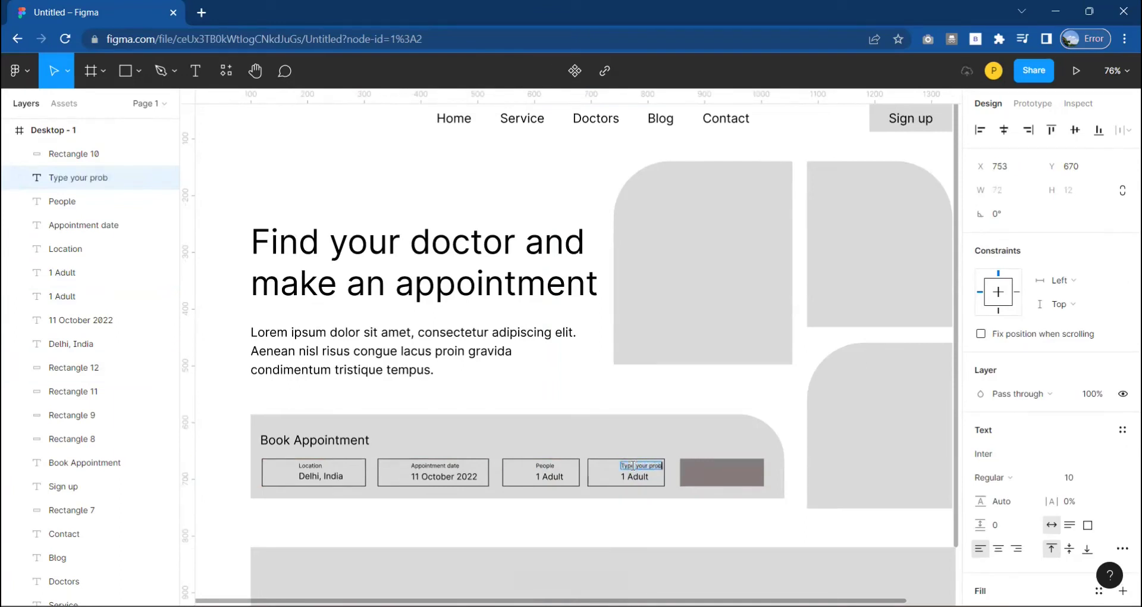
text(lem)
key(Escape)
click(432, 527)
- Shift the Appointment date and People fields left to make room
click(309, 483)
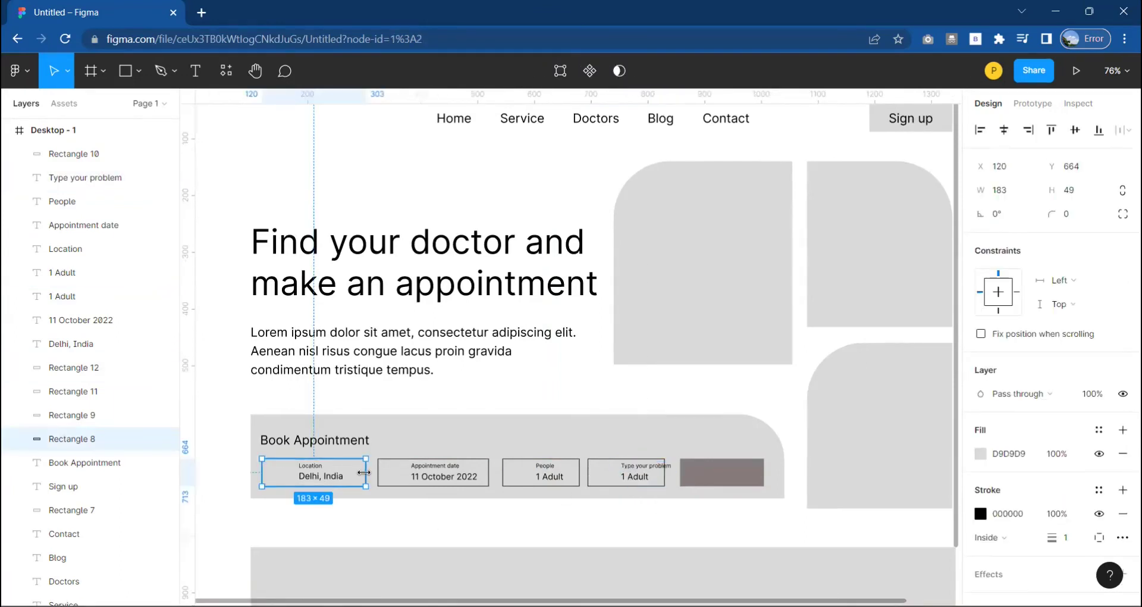
click(333, 476)
shift+click(314, 469)
click(351, 479)
click(431, 477)
shift+click(435, 466)
shift+click(479, 476)
key(shift+Left)
key(shift+Left)
key(shift+Left)
click(509, 485)
shift+click(539, 476)
shift+click(545, 466)
key(shift+Left)
key(shift+Left)
key(shift+Left)
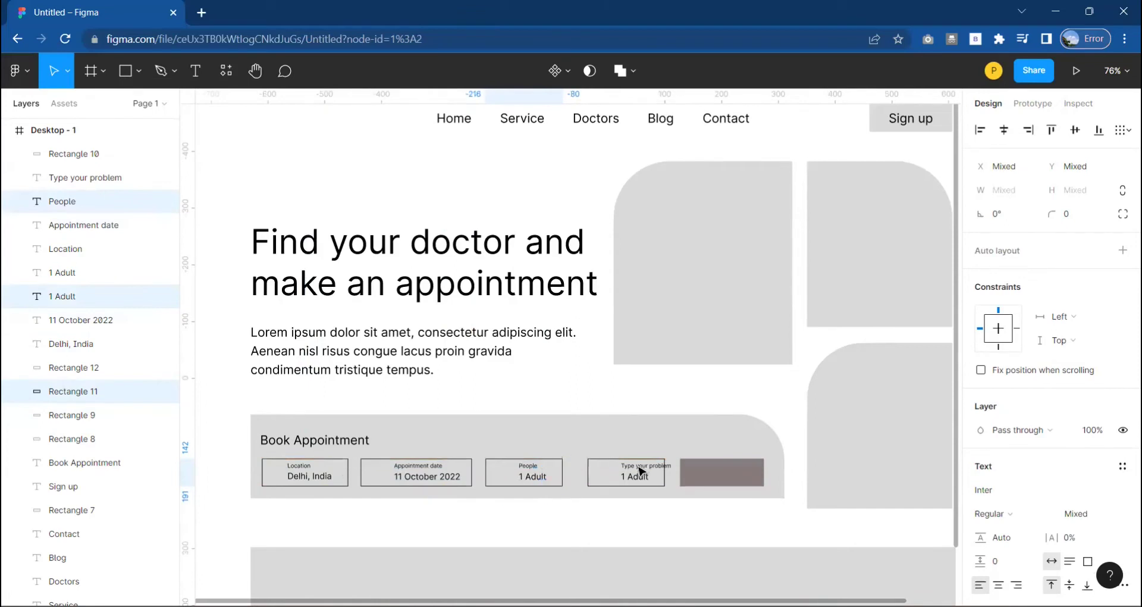
- Widen the Type your problem box, narrowing the booking button to fit
click(592, 472)
drag(588, 473, 580, 473)
click(721, 474)
drag(680, 473, 699, 473)
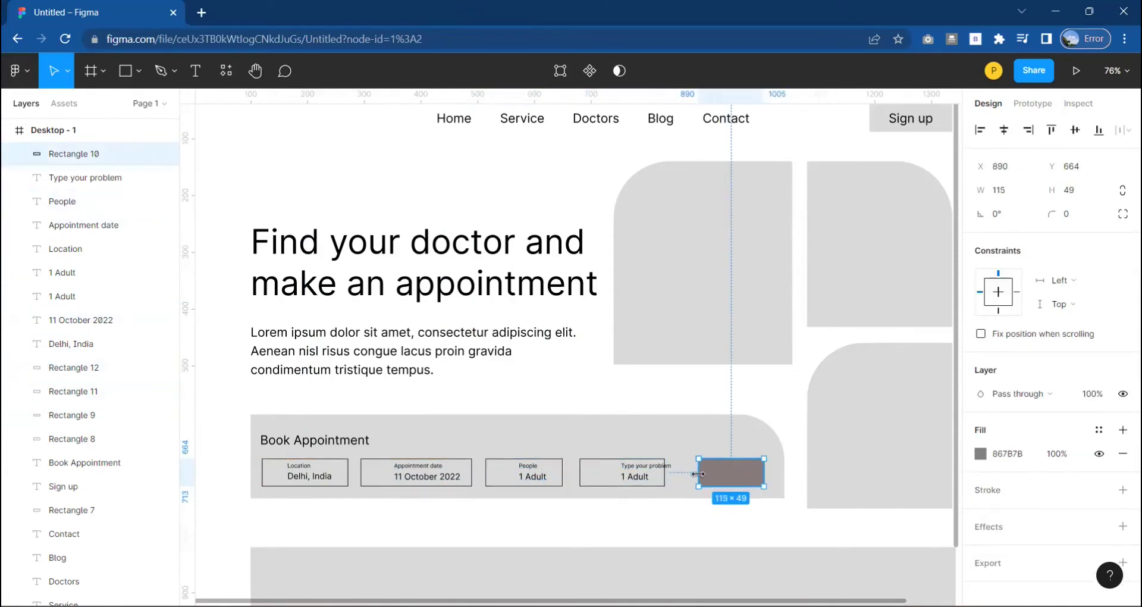
click(647, 466)
key(shift+Left)
key(shift+Left)
click(665, 479)
drag(665, 479, 691, 480)
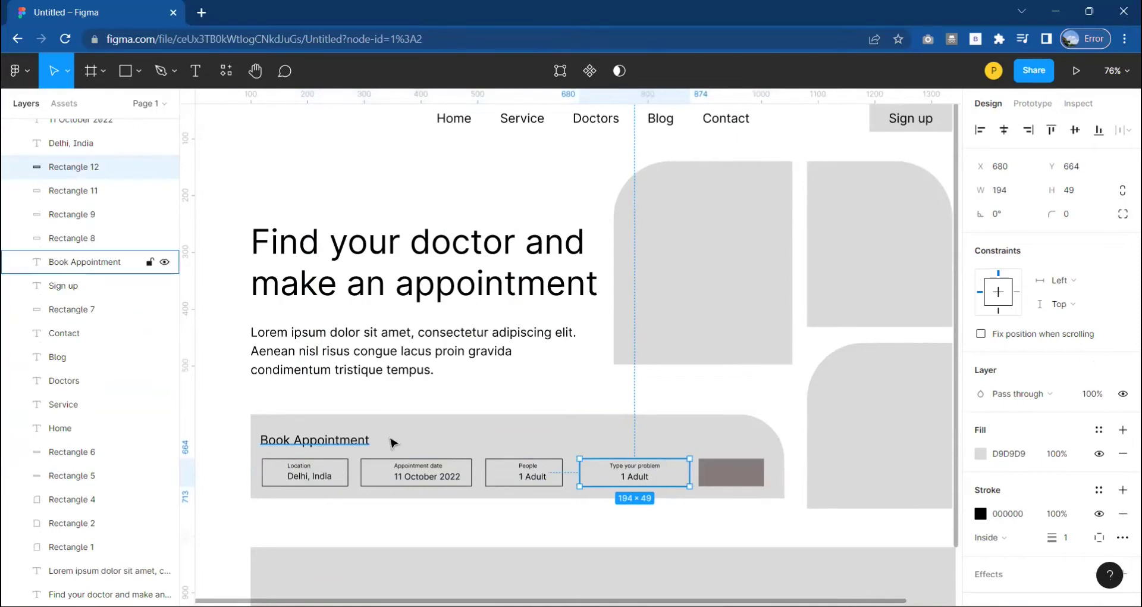
- Set all four field values to font size 18
click(303, 476)
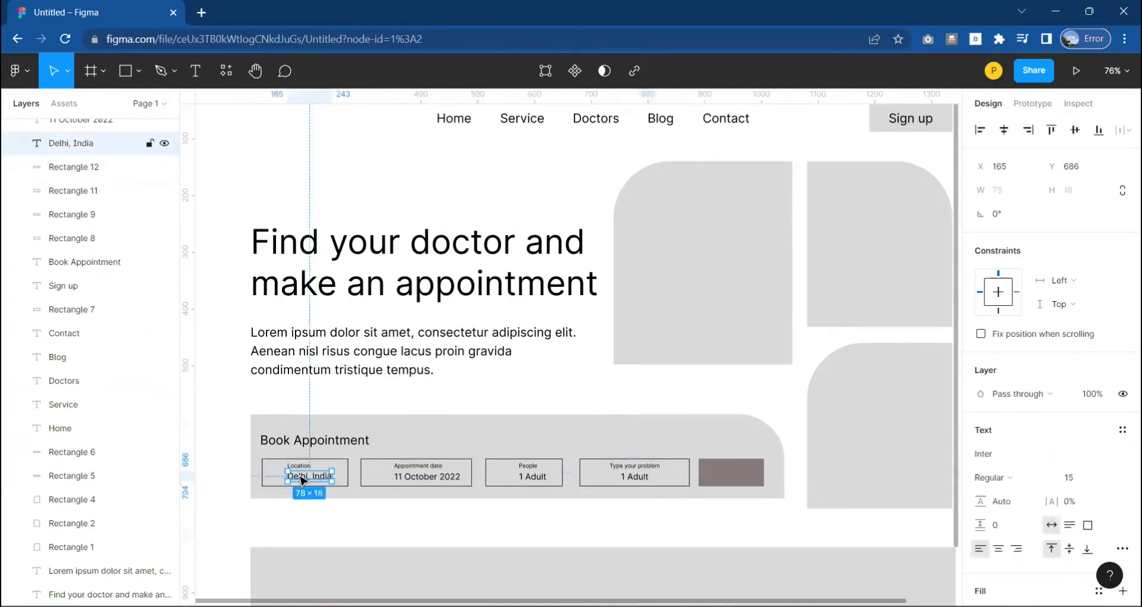
shift+click(427, 476)
shift+click(533, 476)
shift+click(636, 479)
text(18)
key(Return)
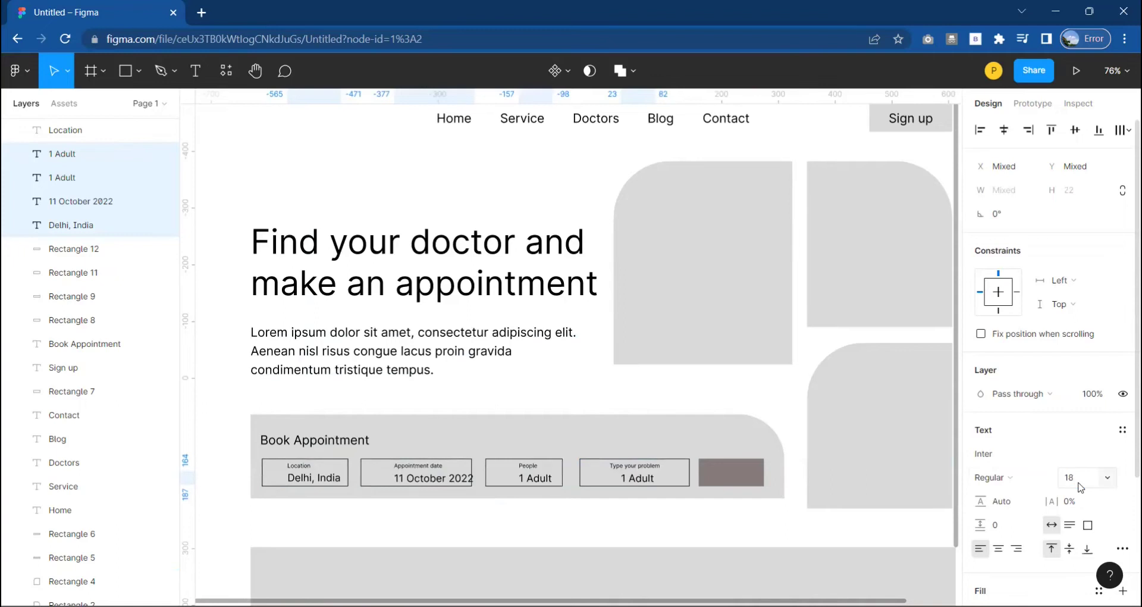
- Set all four field labels to font size 14
click(297, 465)
shift+click(418, 465)
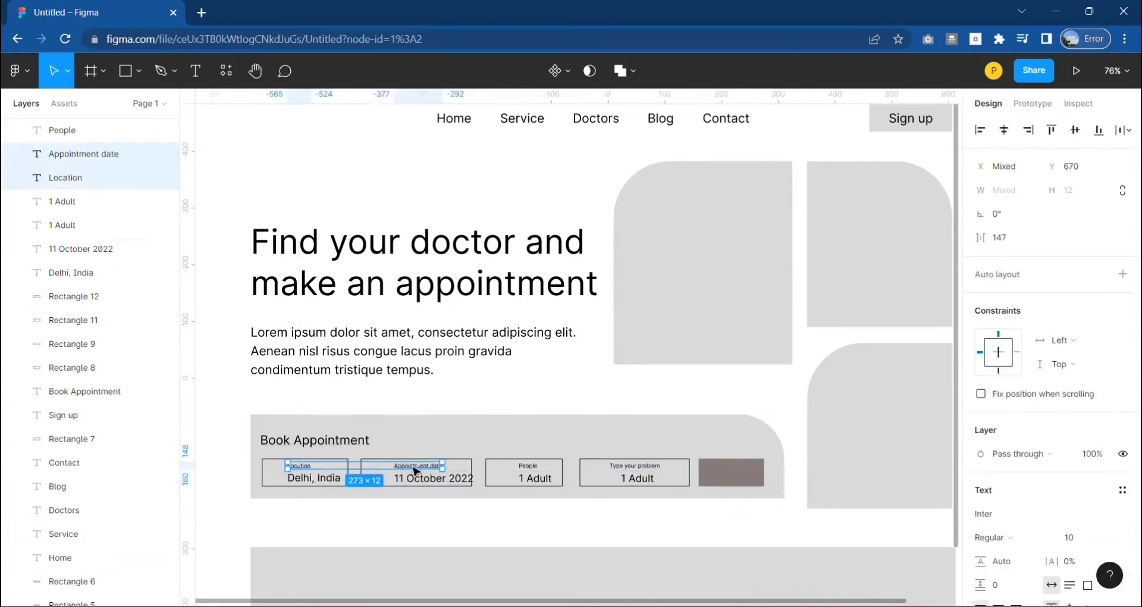
shift+click(528, 465)
shift+click(634, 466)
text(4)
key(Return)
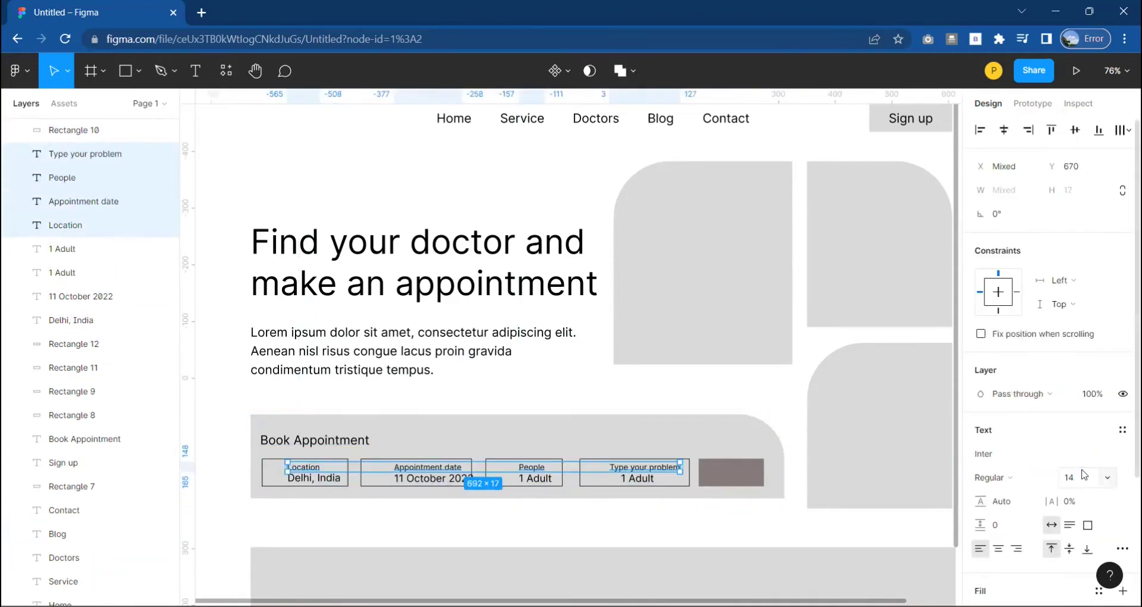
- Delete the extra 1 Adult under Type your problem and reposition the labels
click(641, 479)
key(Delete)
drag(638, 470, 626, 470)
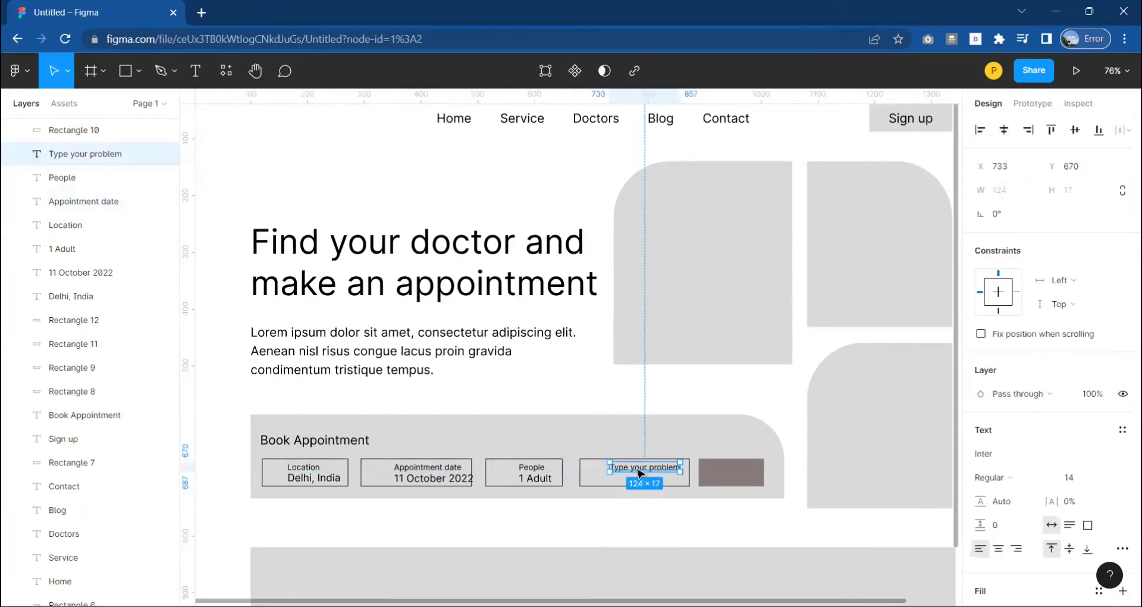
mouse_move(524, 470)
mouse_down()
mouse_move(505, 471)
mouse_move(529, 487)
mouse_up()
- Zoom in and move 'Delhi, India' down inside the Location box
click(427, 467)
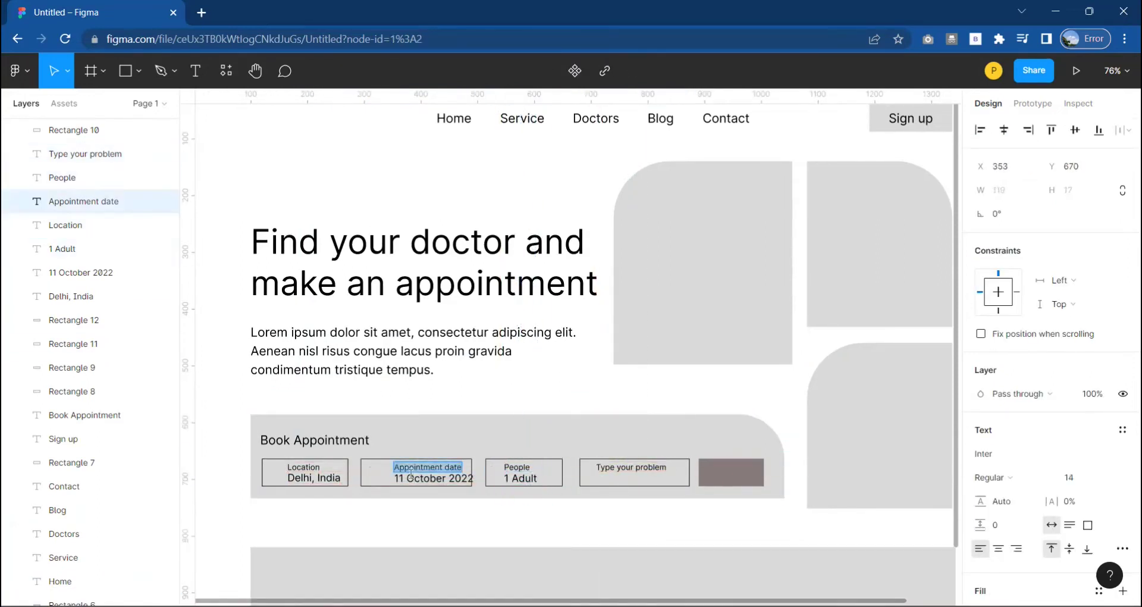
click(433, 479)
scroll(351, 471, up, 5)
key(Tab)
click(365, 506)
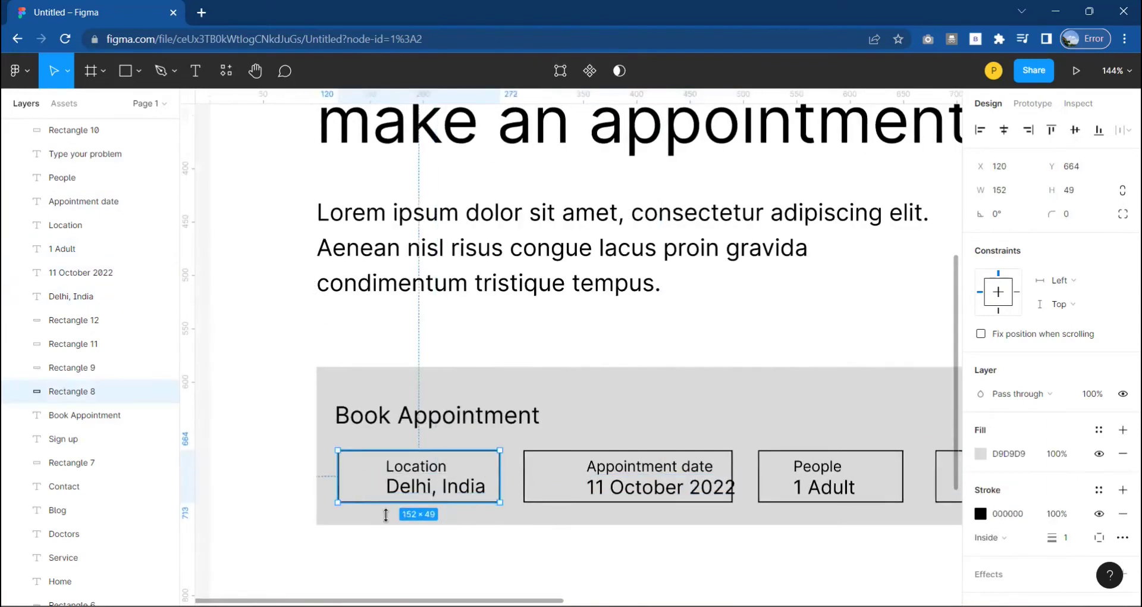
mouse_move(426, 494)
mouse_down()
mouse_move(401, 501)
mouse_move(382, 470)
mouse_up()
- Left-align the Appointment date and People labels and values inside their boxes
click(607, 504)
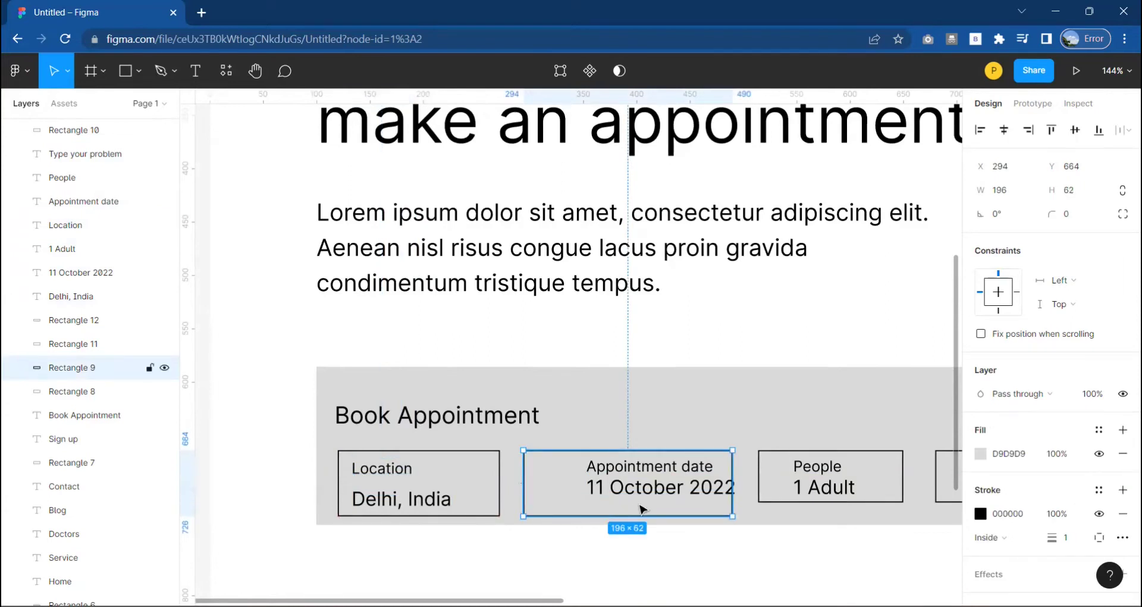
drag(643, 499, 596, 511)
drag(653, 474, 607, 477)
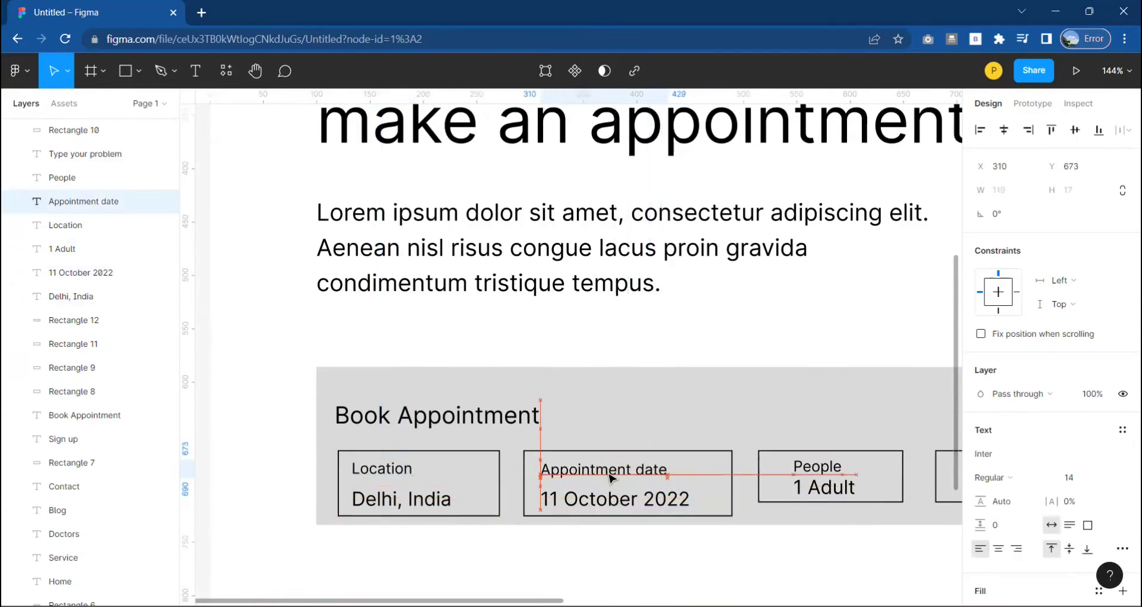
click(775, 506)
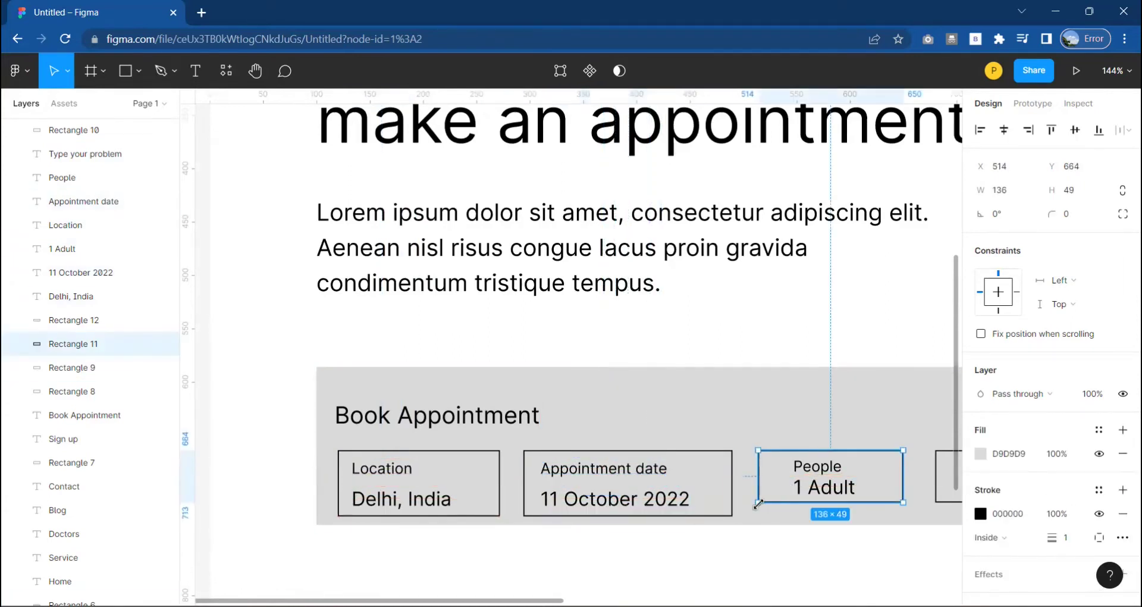
drag(834, 493, 809, 506)
scroll(732, 491, right, 5)
mouse_move(818, 467)
mouse_down()
mouse_move(797, 469)
mouse_move(790, 499)
mouse_up()
- Select the Type your problem box and pan to the right end of the row
click(780, 511)
scroll(780, 515, right, 5)
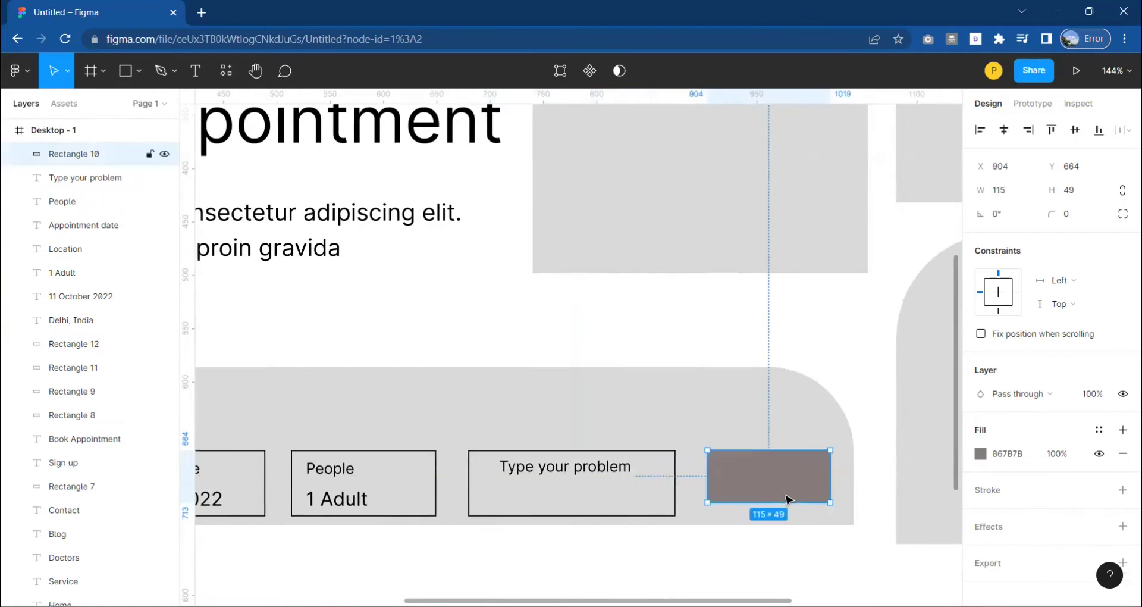
scroll(774, 513, down, 3)
scroll(774, 513, down, 2)
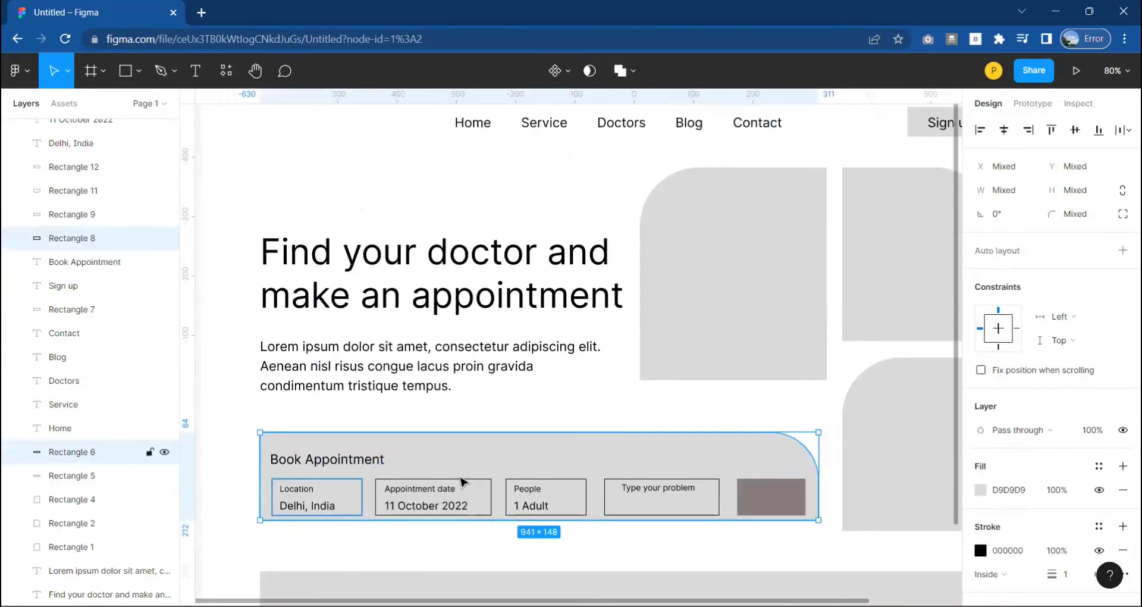
- Give the four field boxes a 30 corner radius and remove their black borders
click(381, 504)
shift+click(354, 504)
shift+click(523, 504)
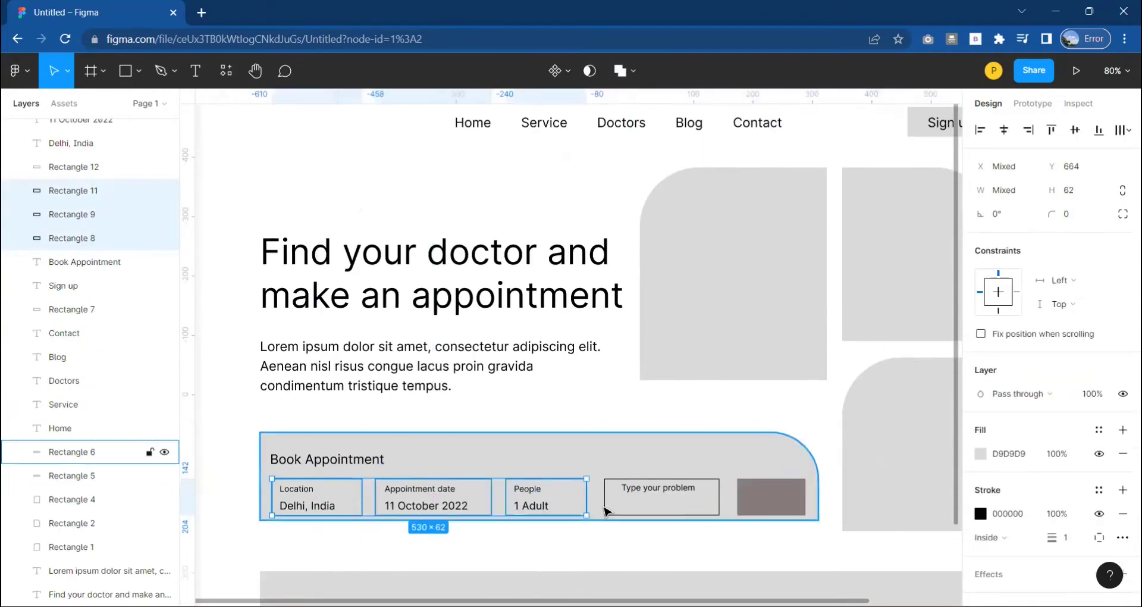
shift+click(613, 506)
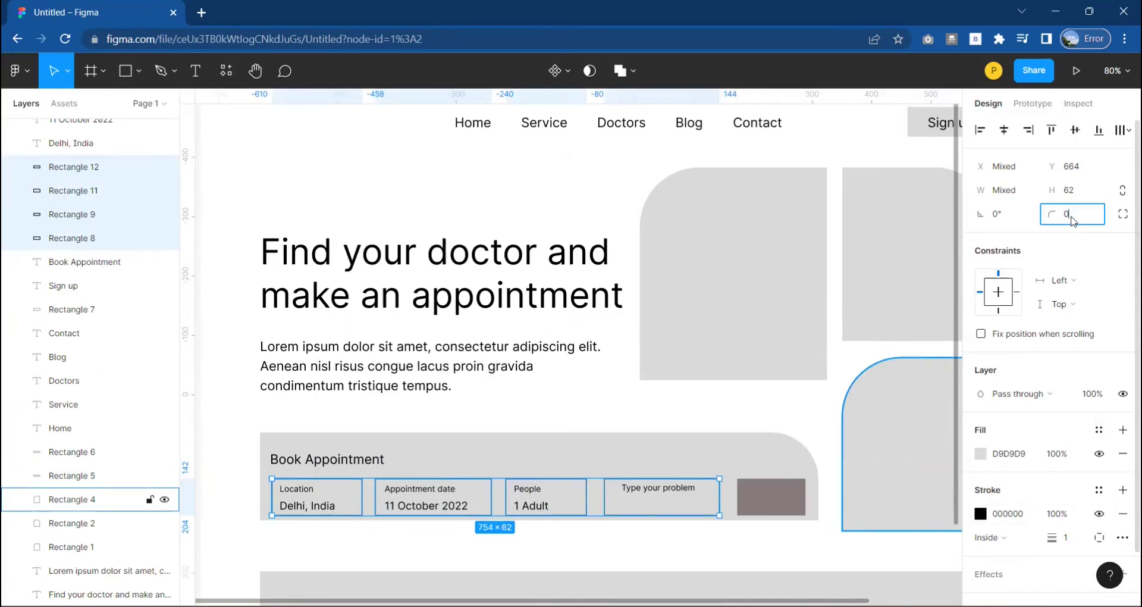
text(30)
key(Return)
click(981, 513)
click(798, 535)
- Replace the container's grey fill with a light grey D9D9D9 outline
click(539, 452)
click(1123, 477)
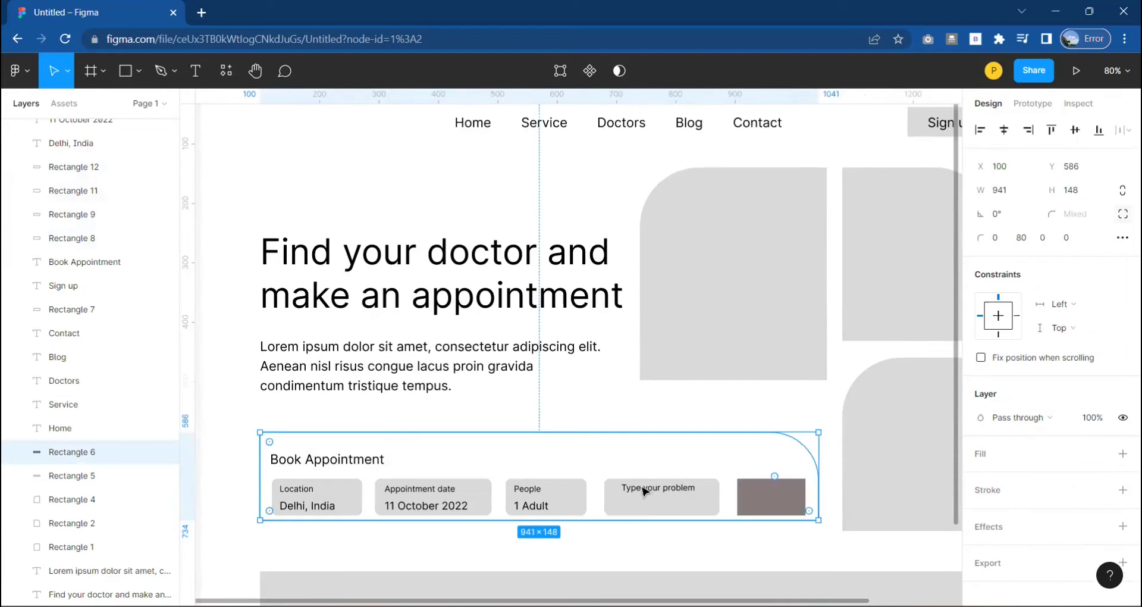
click(1122, 490)
click(980, 513)
click(821, 531)
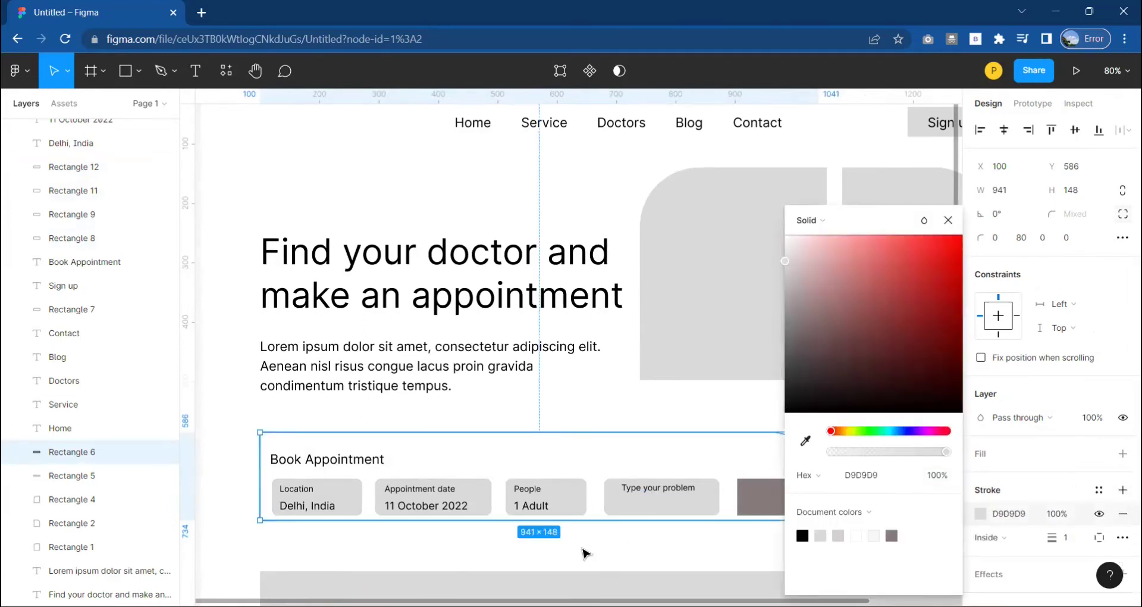
click(583, 551)
click(822, 506)
- Round the corners of the dark grey booking button box
click(787, 506)
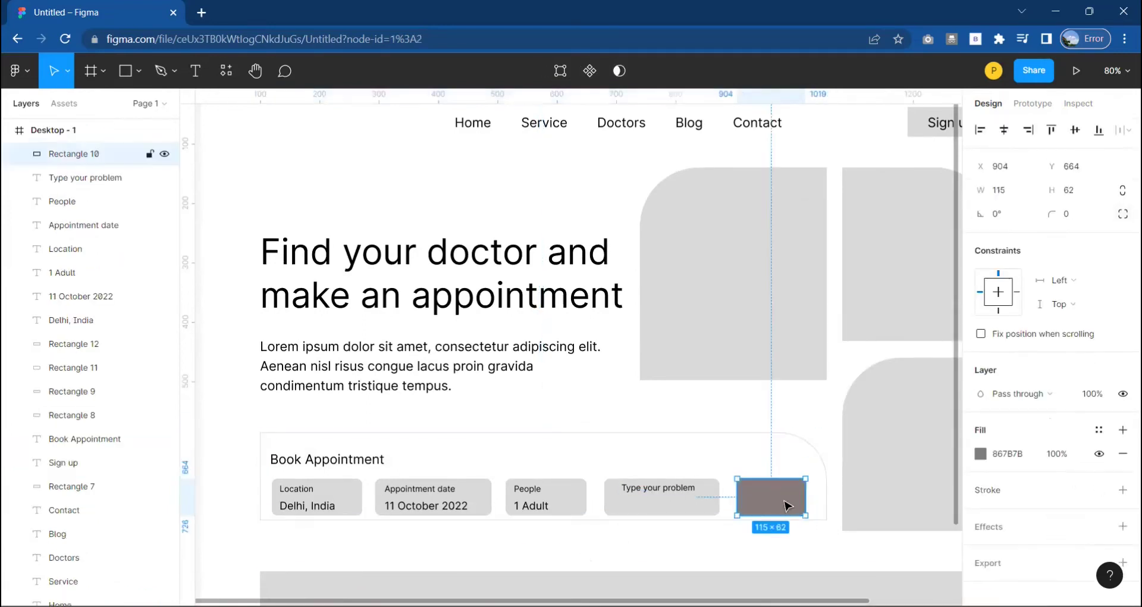
click(670, 536)
click(772, 500)
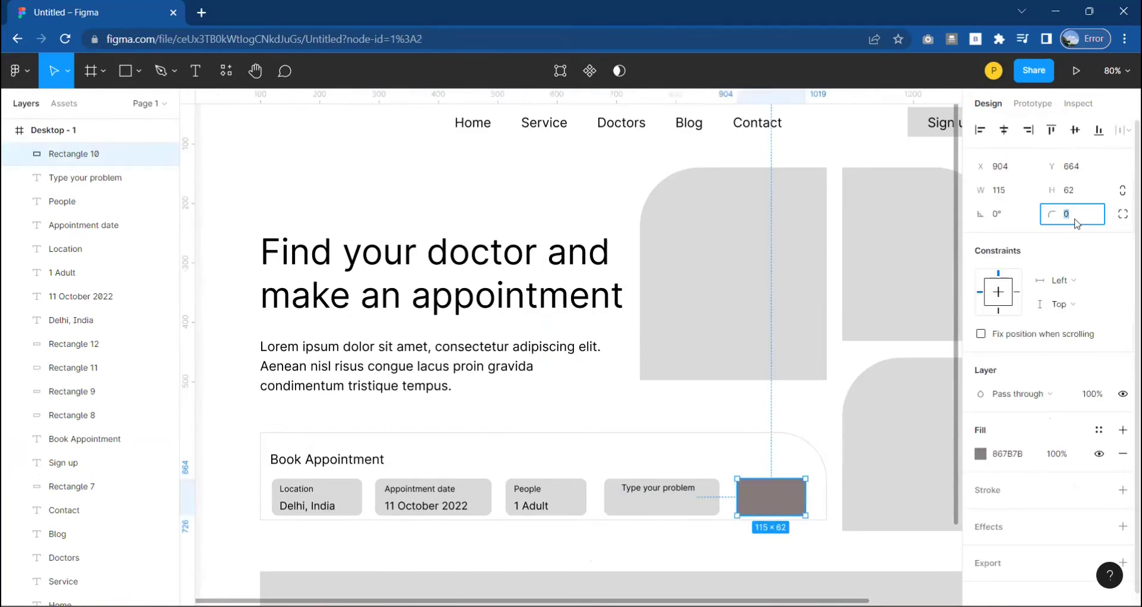
scroll(880, 421, left, 3)
scroll(869, 357, up, 2)
click(833, 179)
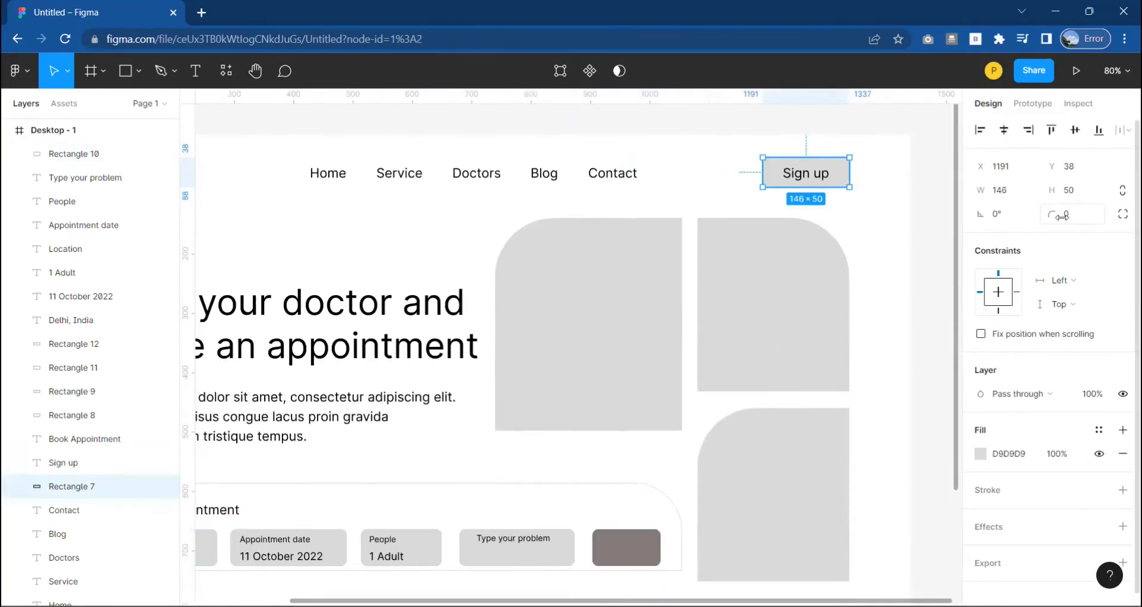
scroll(897, 255, down, 3)
scroll(897, 254, left, 3)
click(732, 396)
click(753, 416)
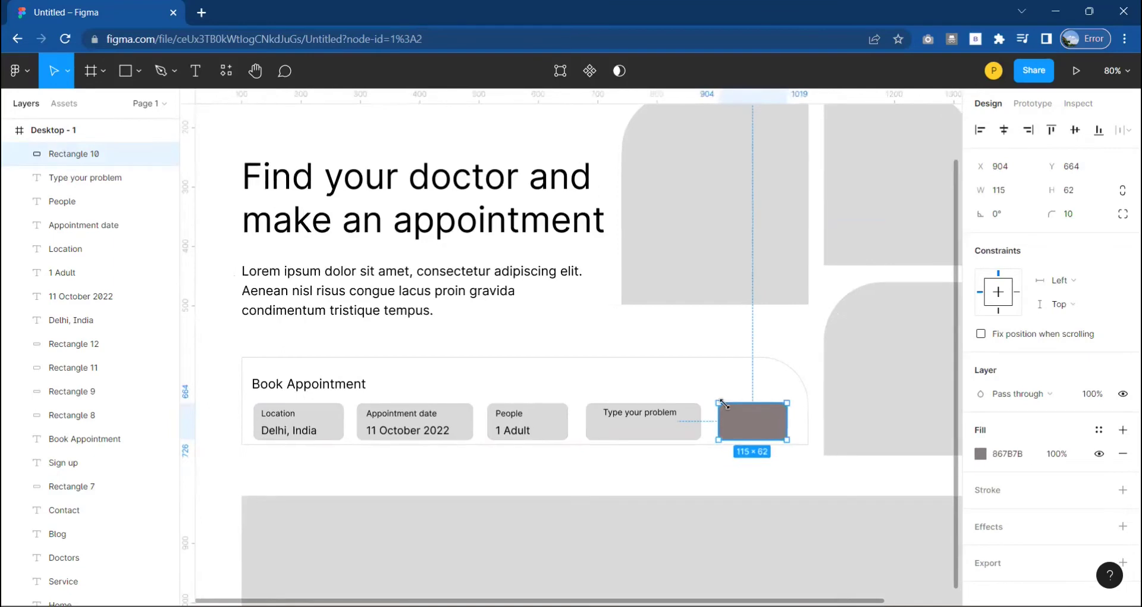
scroll(647, 481, left, 1)
click(647, 481)
- Make the fourth field read 'Choose your problem' with the value 'Jaundice'
click(541, 431)
key(ctrl+d)
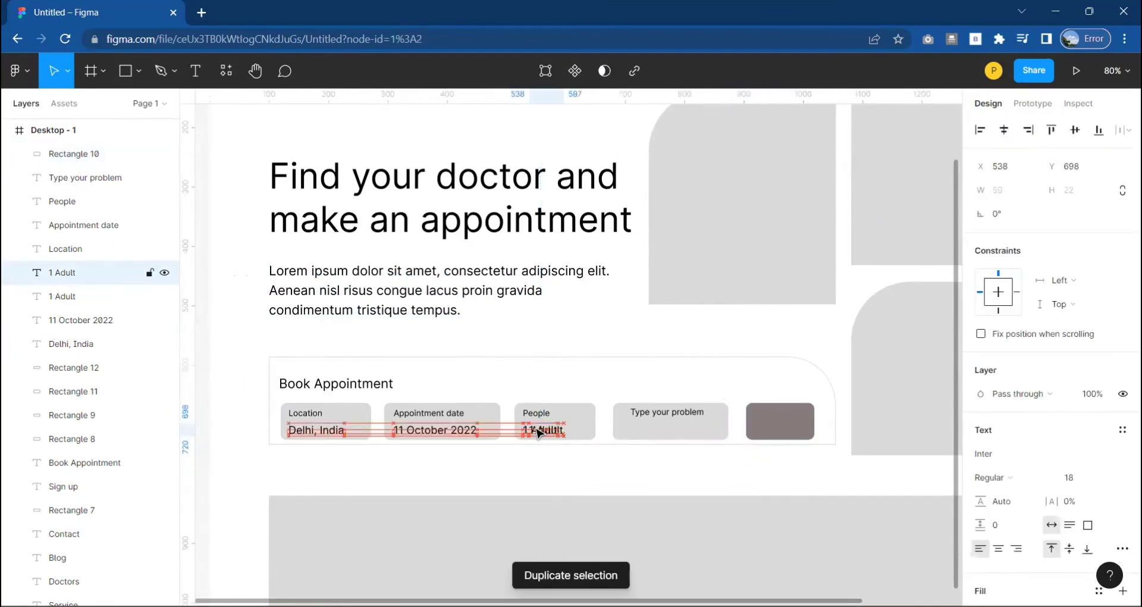
double_click(644, 414)
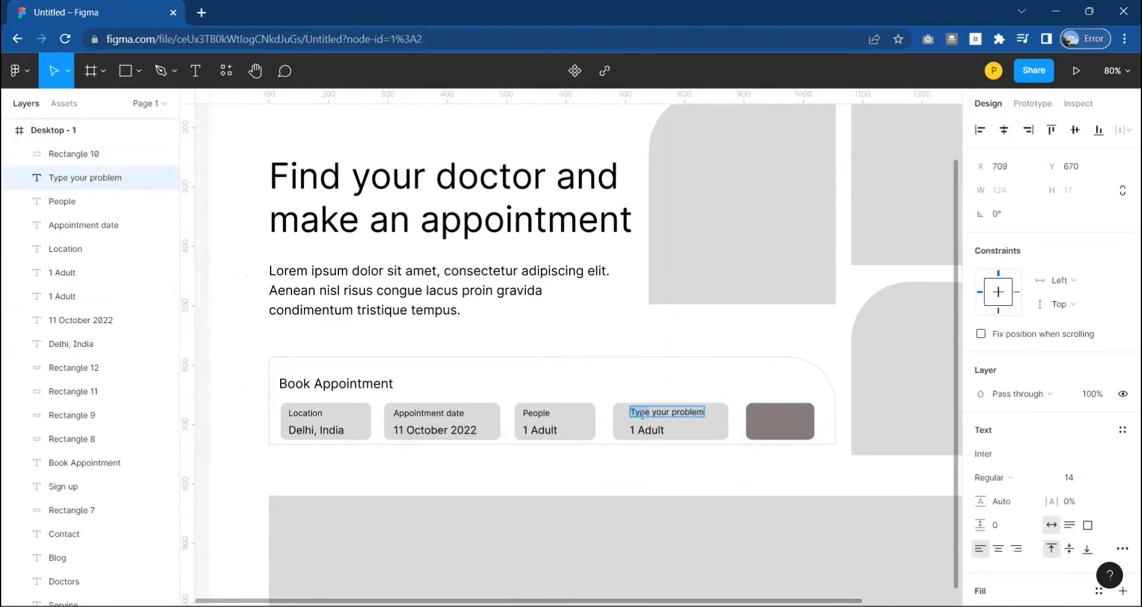
text(Choose)
double_click(646, 429)
text(Jaundic)
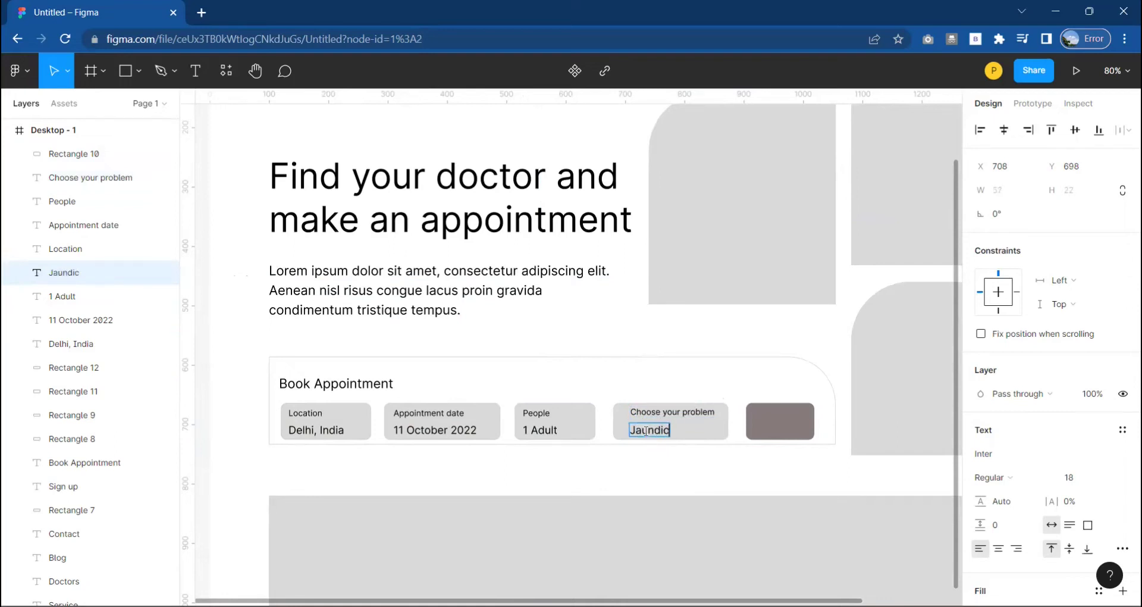
text(e)
click(653, 474)
- Remove the grey fill from all four field boxes
click(651, 447)
click(683, 479)
scroll(669, 487, down, 3)
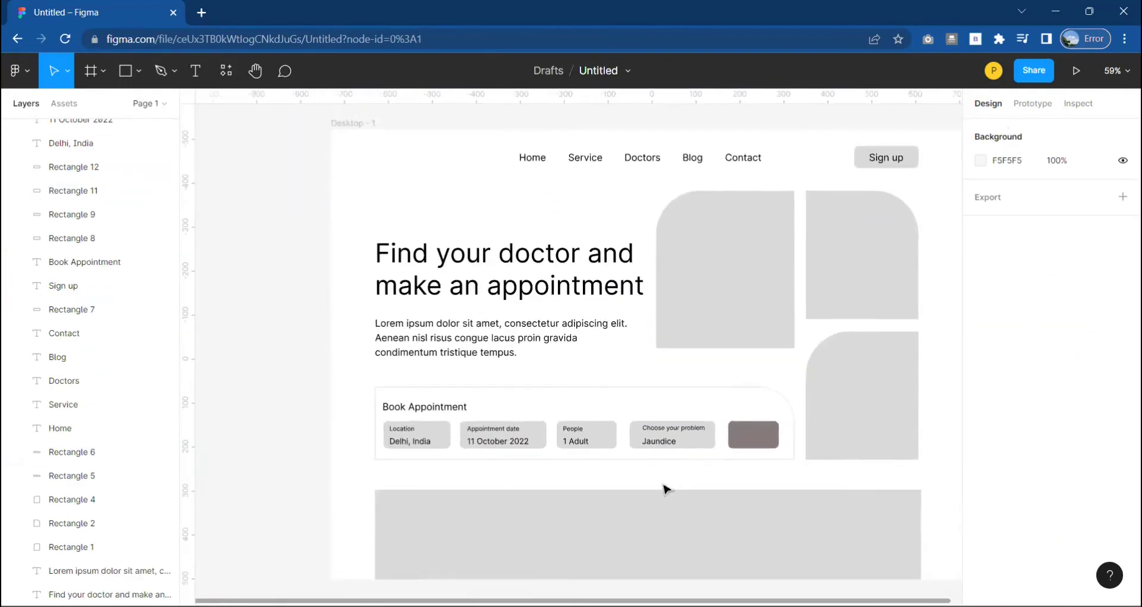
click(681, 448)
shift+click(586, 437)
shift+click(524, 436)
shift+click(417, 437)
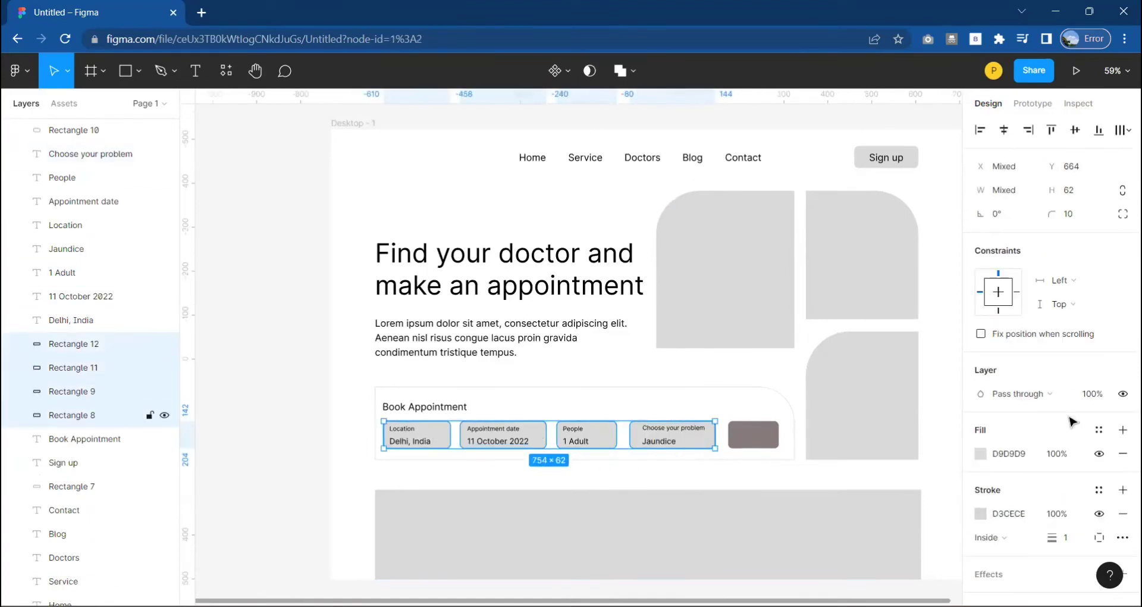
click(782, 474)
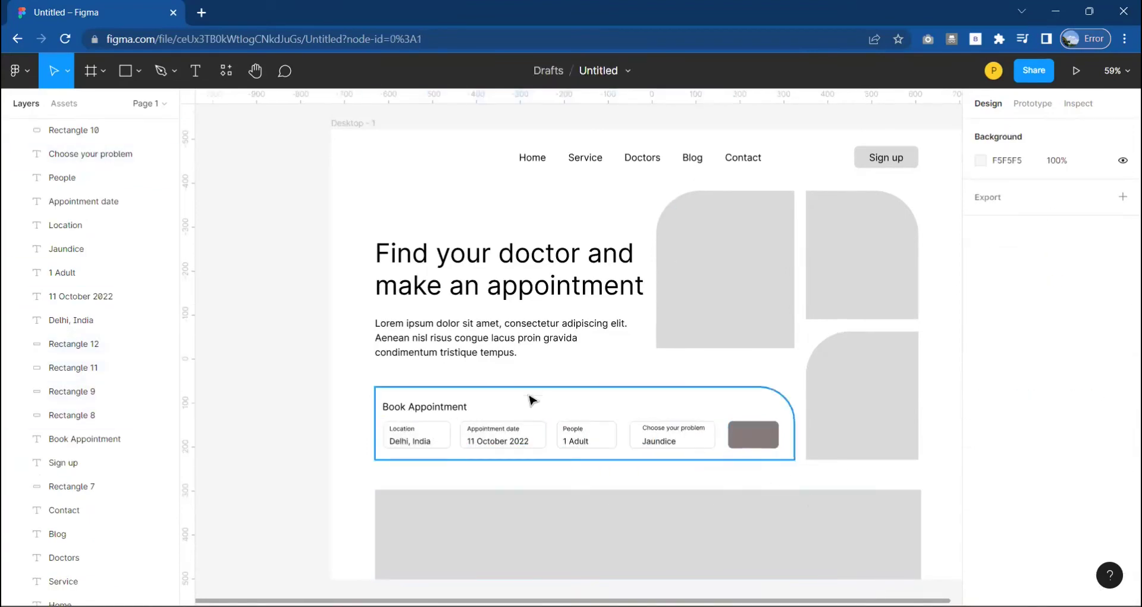
- Make the main headline bold in Raleway
click(425, 407)
click(993, 477)
click(630, 284)
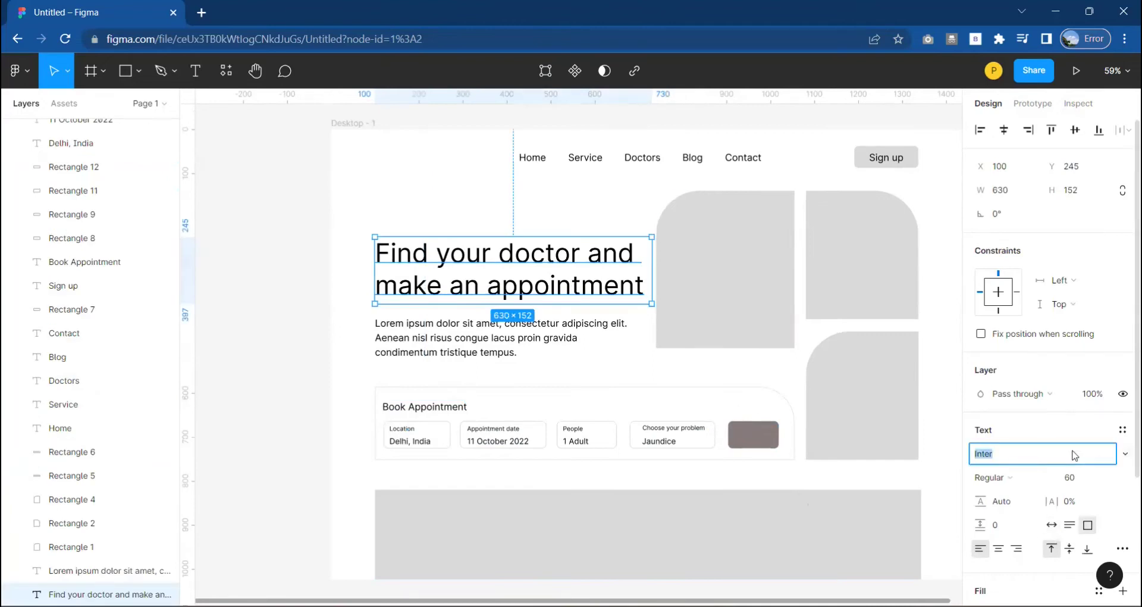
text(Raleway)
click(993, 478)
click(1000, 351)
- Set the Book Appointment title to Raleway Bold
click(425, 406)
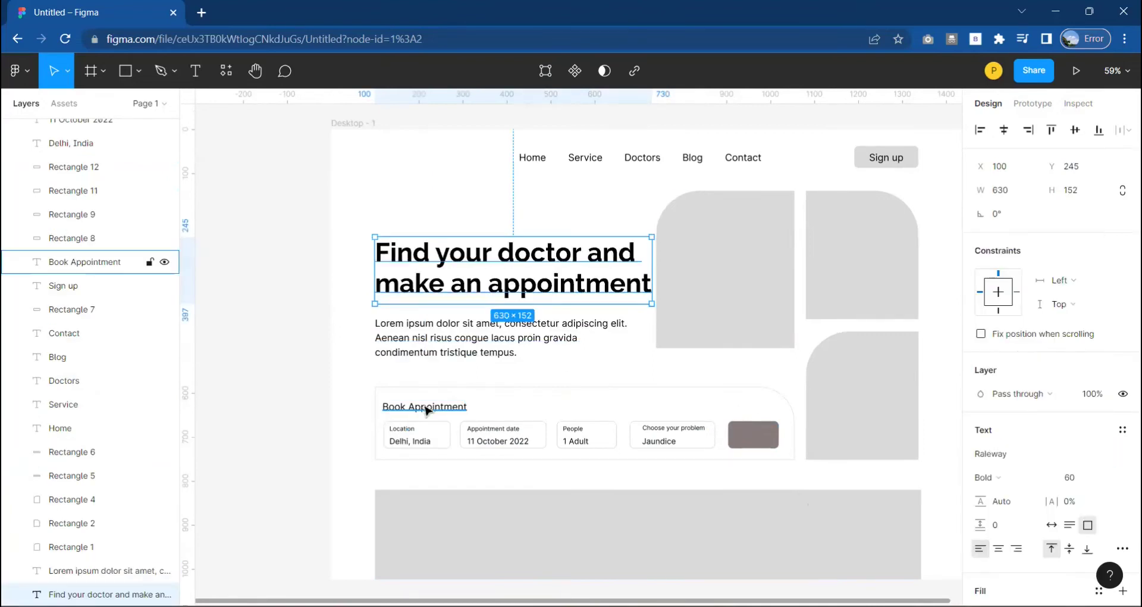
click(1032, 455)
text(l)
key(Return)
click(994, 477)
click(1007, 342)
click(740, 484)
- Enlarge the Book Appointment title to font size 32
click(423, 407)
click(1078, 477)
text(32)
key(Return)
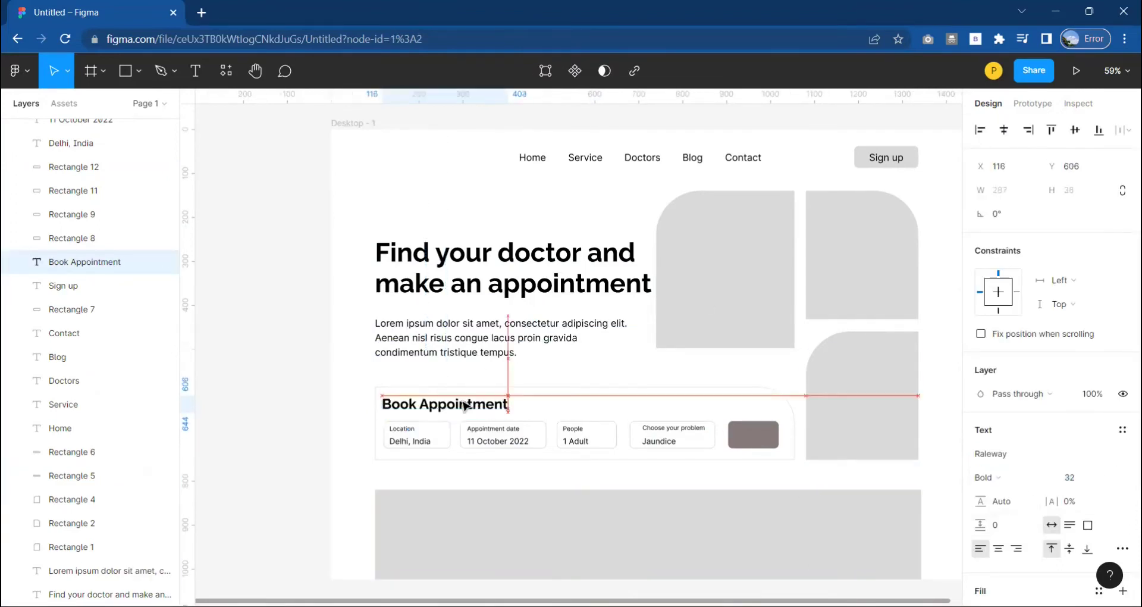
click(531, 483)
- Colour the Location, Appointment date, People and Choose your problem labels 867B7B
click(410, 429)
shift+click(493, 428)
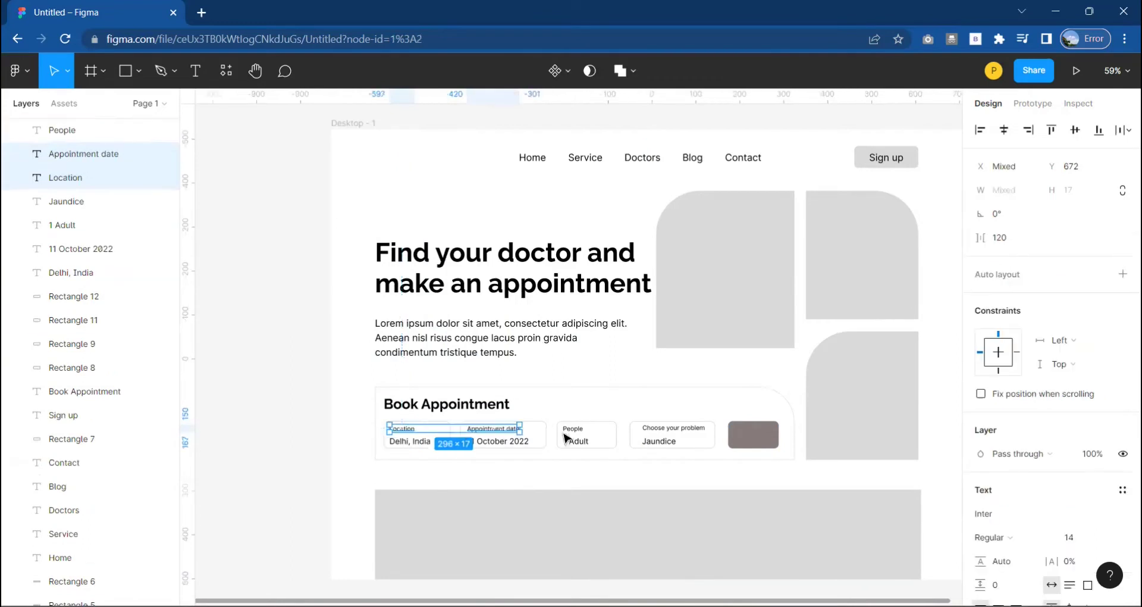
shift+click(573, 429)
shift+click(673, 428)
scroll(1047, 386, down, 3)
click(981, 440)
click(892, 535)
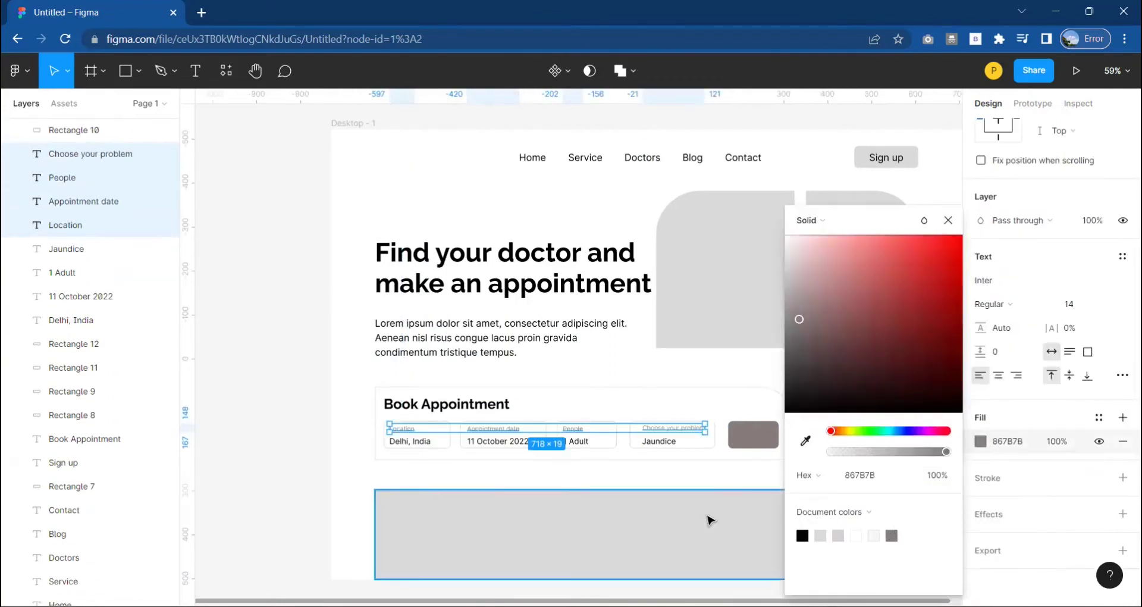
click(744, 476)
click(751, 440)
scroll(753, 479, right, 2)
- Resize the headline box to wrap onto two lines, with the Lorem paragraph below
click(759, 488)
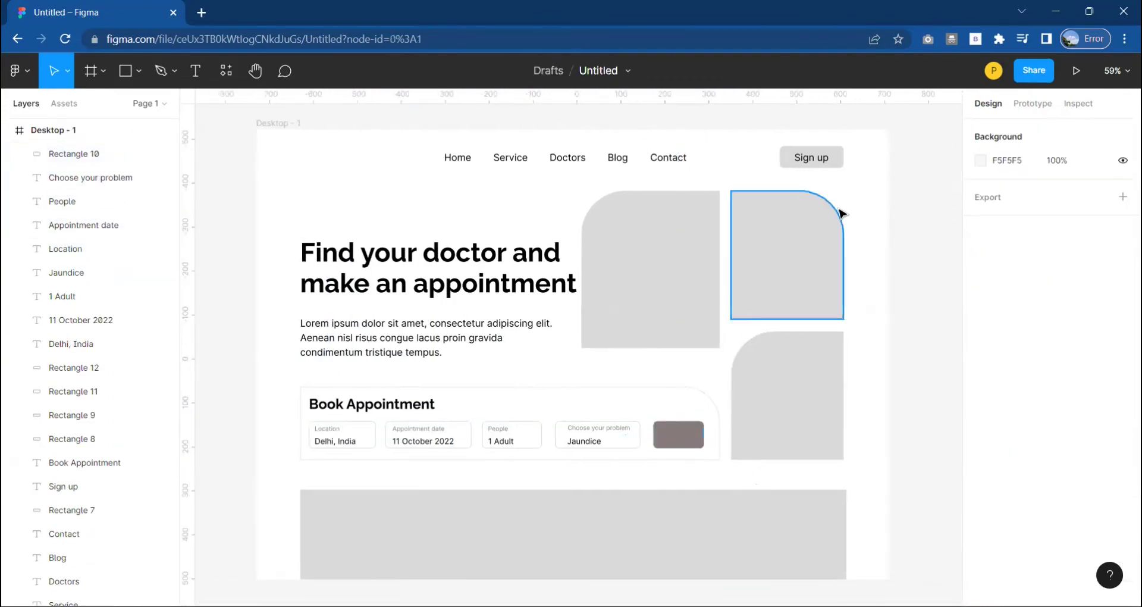
click(727, 515)
click(860, 431)
scroll(860, 432, down, 1)
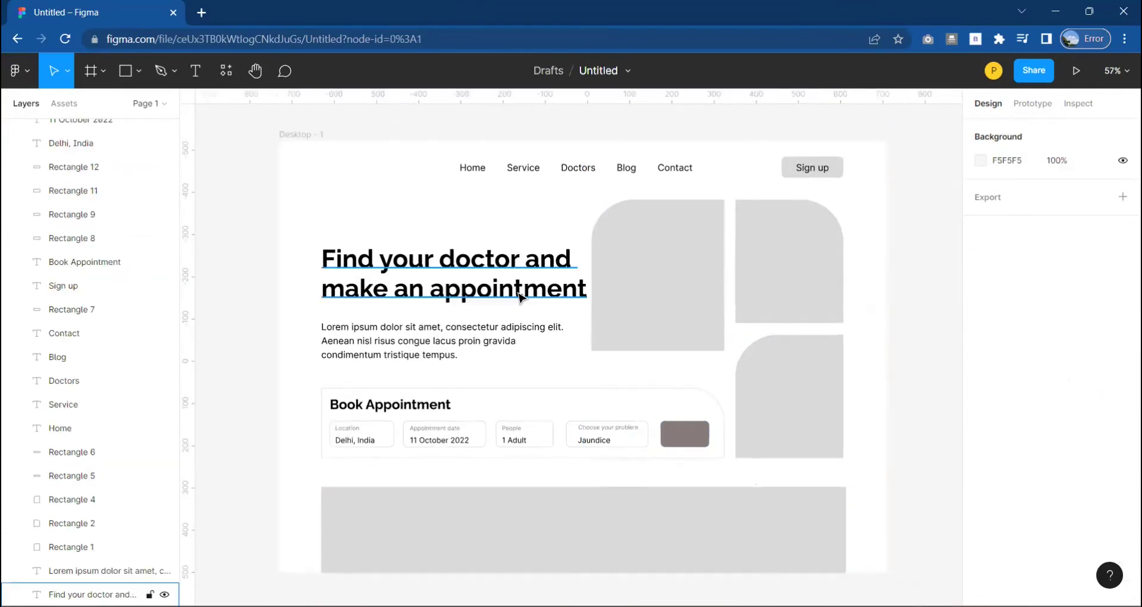
click(571, 289)
drag(589, 306, 576, 321)
drag(390, 364, 390, 380)
click(485, 288)
click(580, 293)
click(576, 287)
mouse_move(577, 287)
mouse_down()
mouse_move(592, 288)
mouse_move(567, 306)
mouse_up()
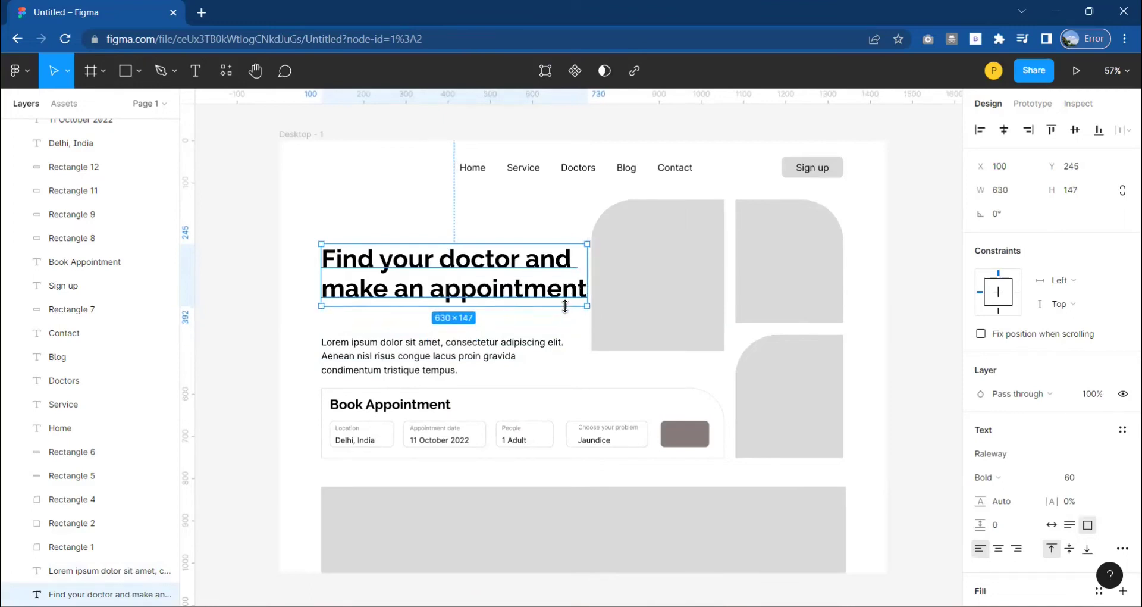
drag(502, 364, 502, 346)
- Shorten the left image placeholder and shift it slightly left
click(591, 316)
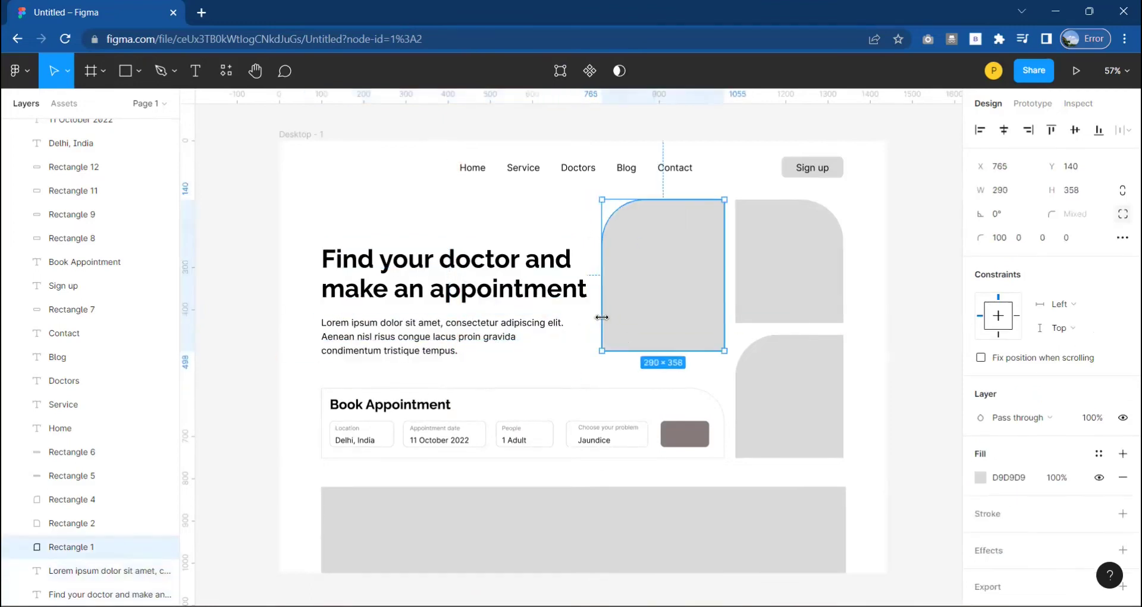
drag(644, 351, 644, 334)
drag(663, 325, 658, 324)
click(785, 393)
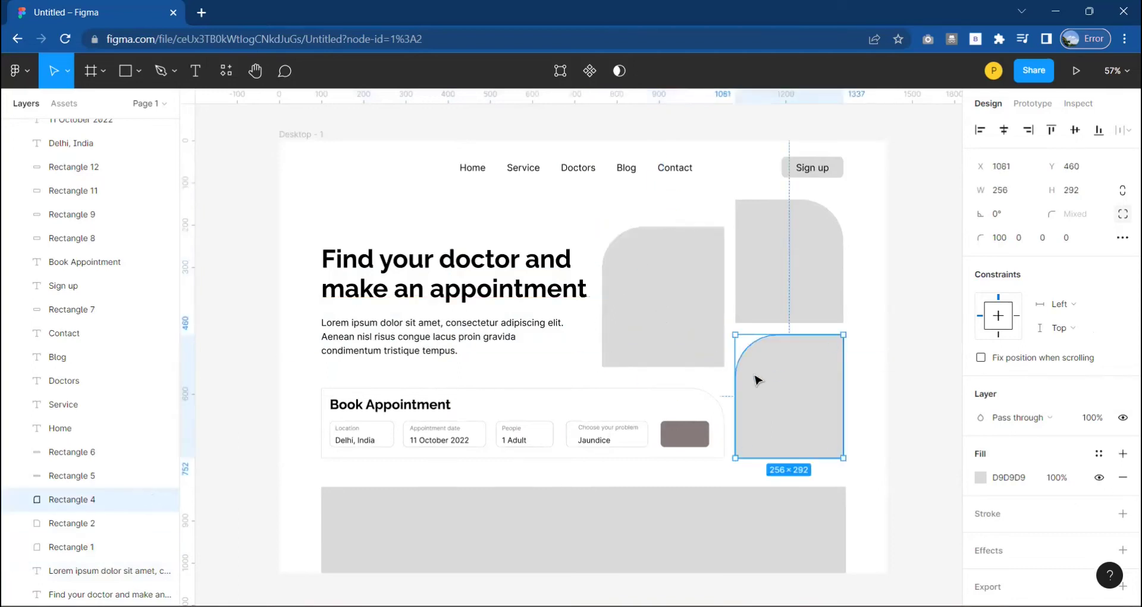
key(Escape)
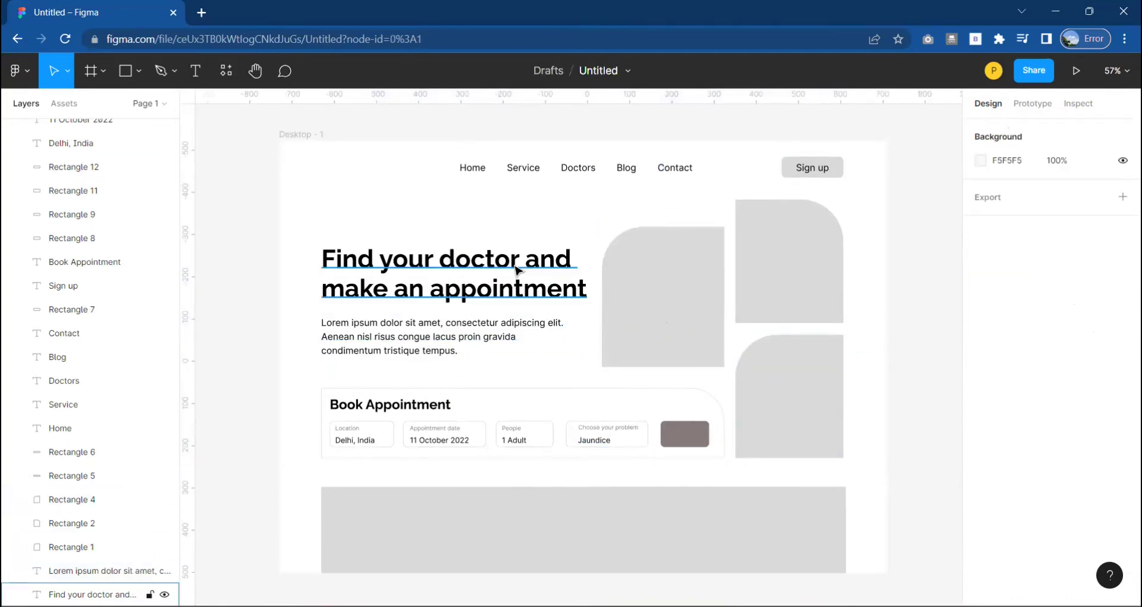
- Raise the headline and paragraph, and widen the paragraph box to 630 px
drag(516, 270, 517, 253)
drag(487, 354, 487, 342)
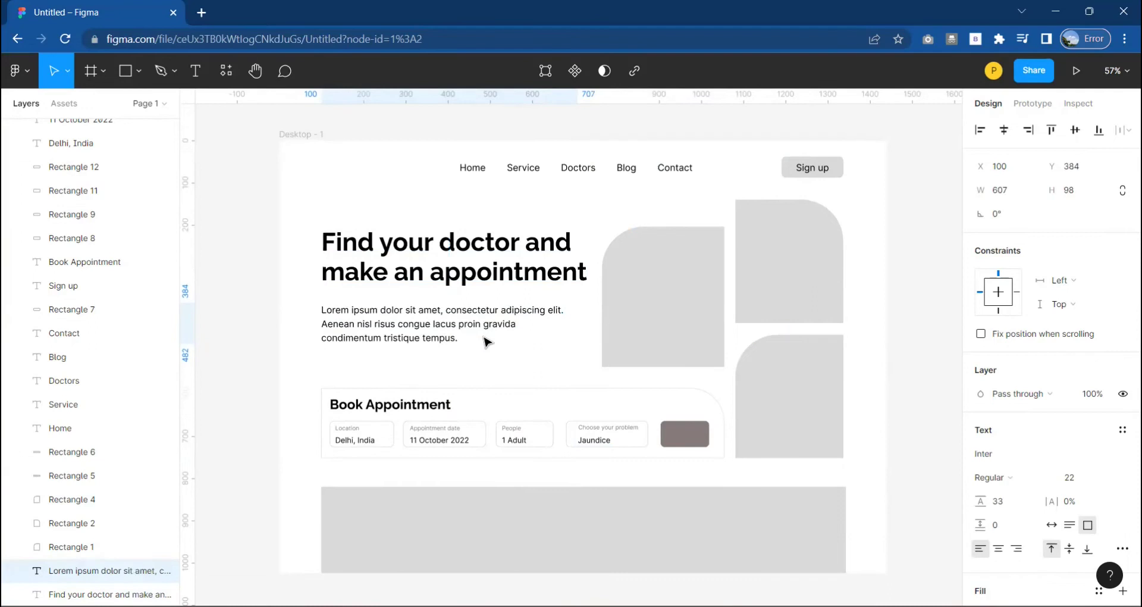
drag(707, 271, 705, 273)
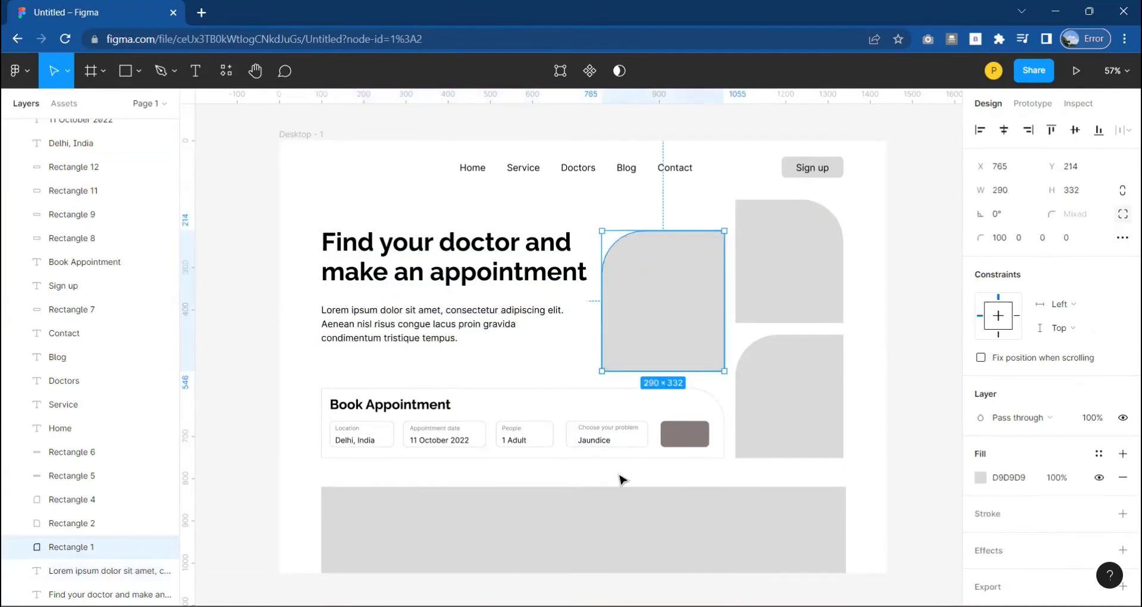
click(543, 350)
click(512, 325)
drag(565, 323, 581, 323)
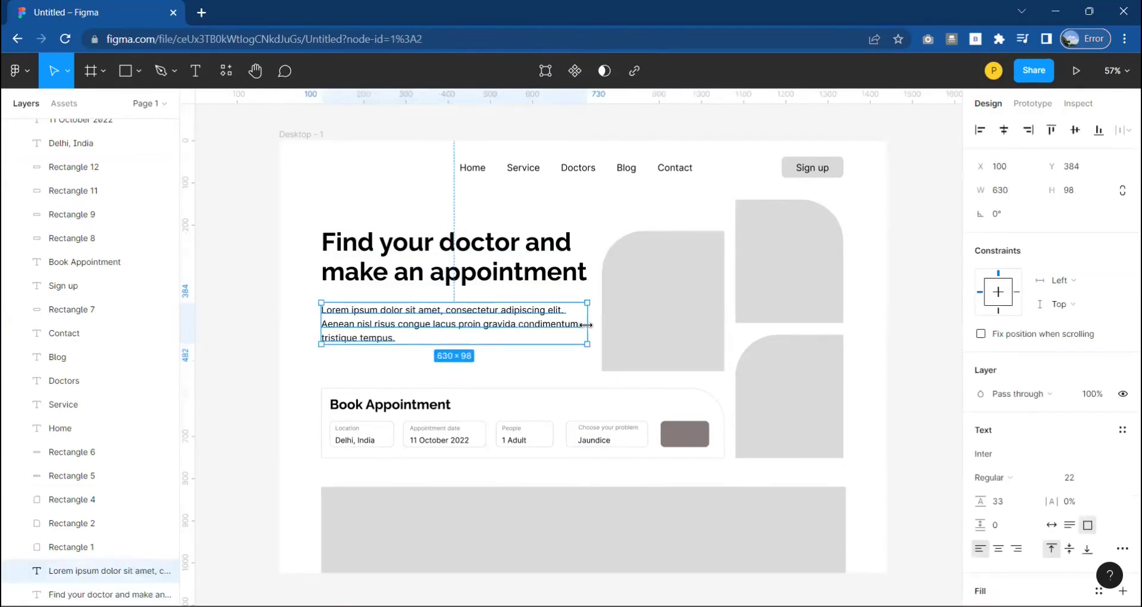
click(515, 204)
- Set the Sign up text to Bold weight
click(809, 177)
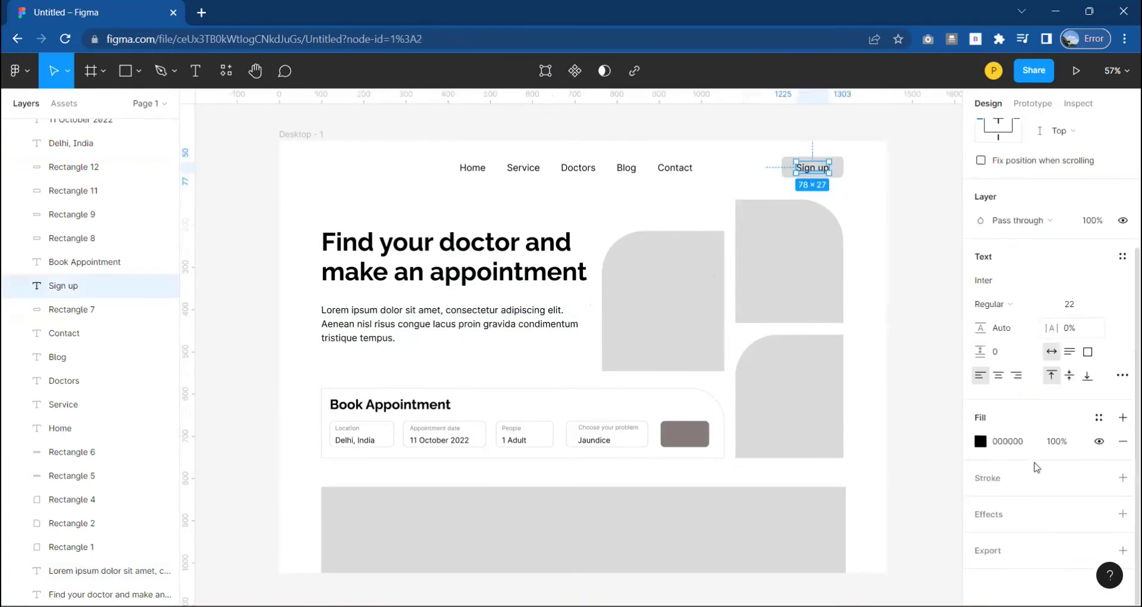
click(1001, 309)
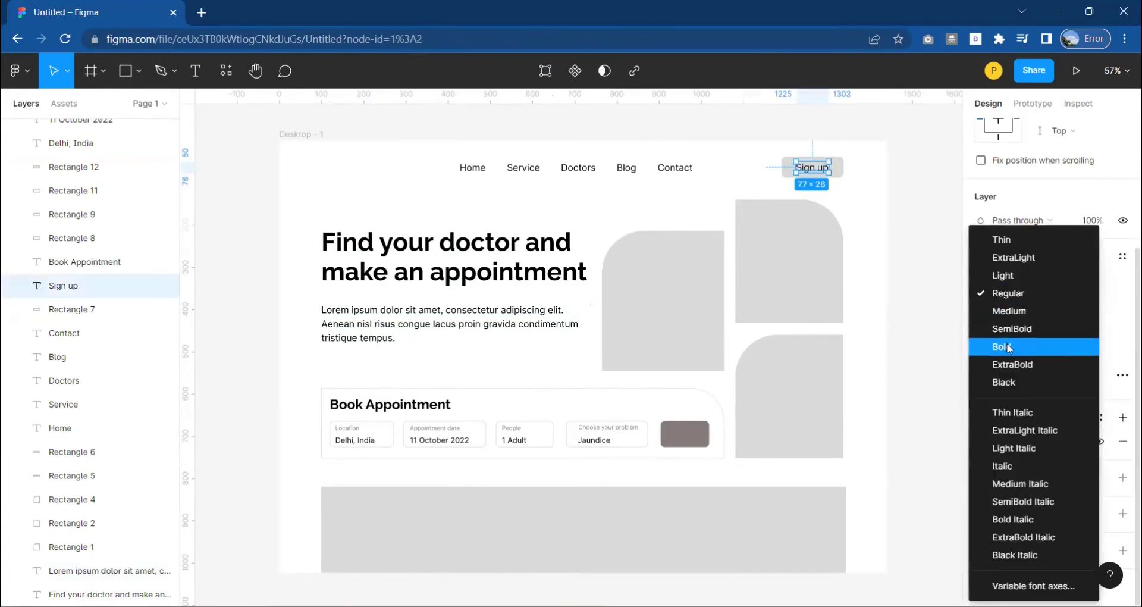
click(1007, 341)
click(930, 283)
- Duplicate the bold Sign up text onto the Book Appointment button as its Search label
click(795, 175)
click(816, 173)
key(ctrl+d)
drag(815, 173, 688, 441)
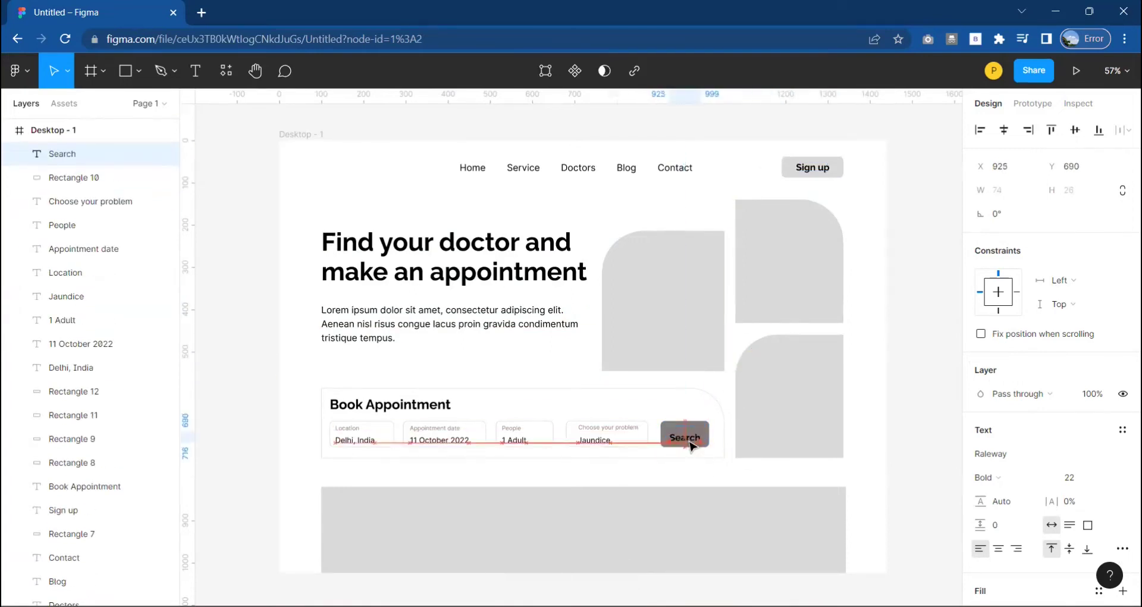
key(Escape)
scroll(714, 438, up, 5)
click(699, 433)
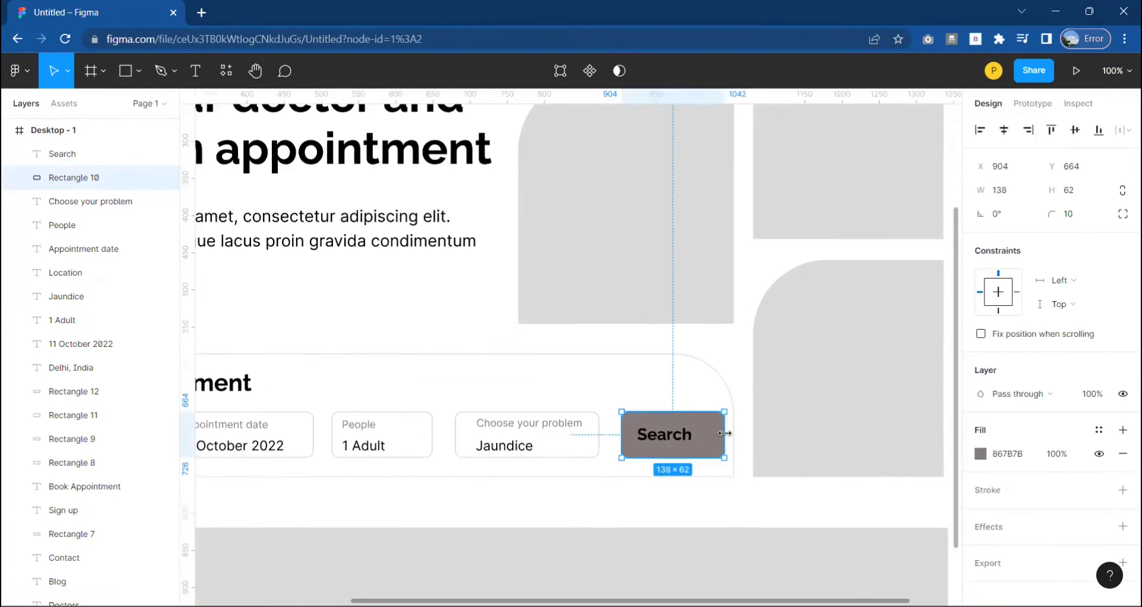
click(691, 439)
scroll(691, 439, down, 5)
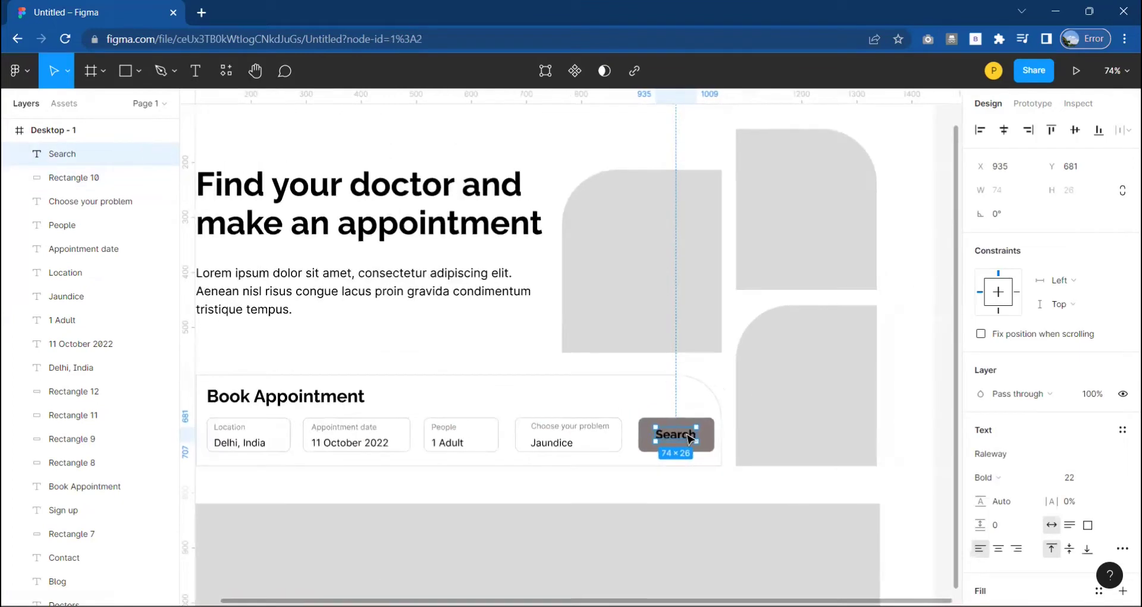
key(Escape)
scroll(387, 425, up, 5)
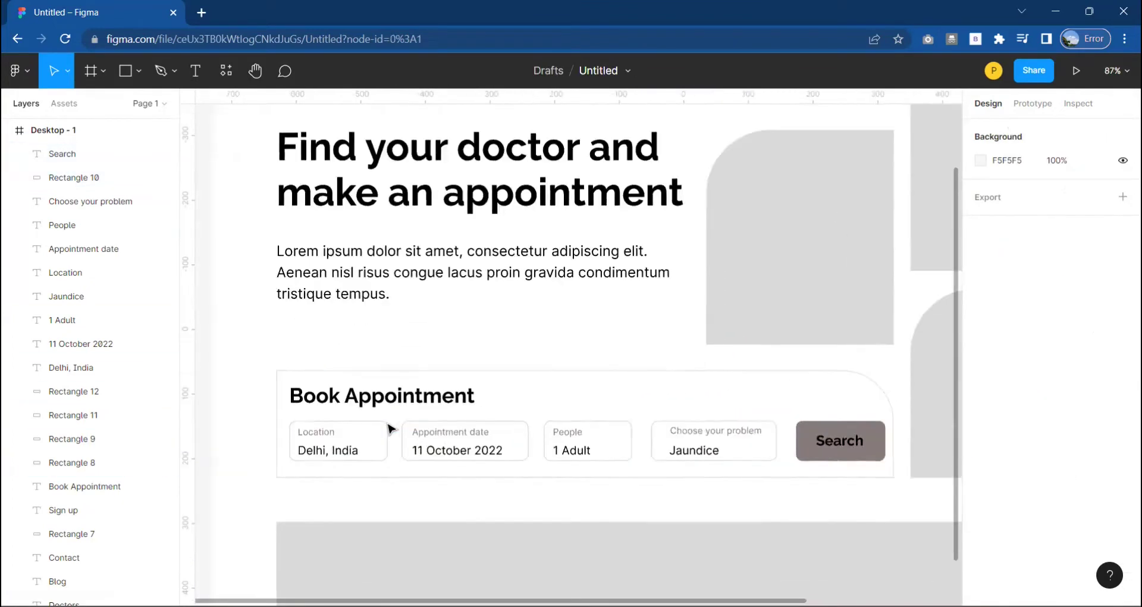
- Place the Search button 24 px right of Choose your problem using a temporary spacer, then delete it
mouse_move(387, 418)
mouse_down()
mouse_move(406, 492)
mouse_move(721, 452)
mouse_move(704, 457)
mouse_up()
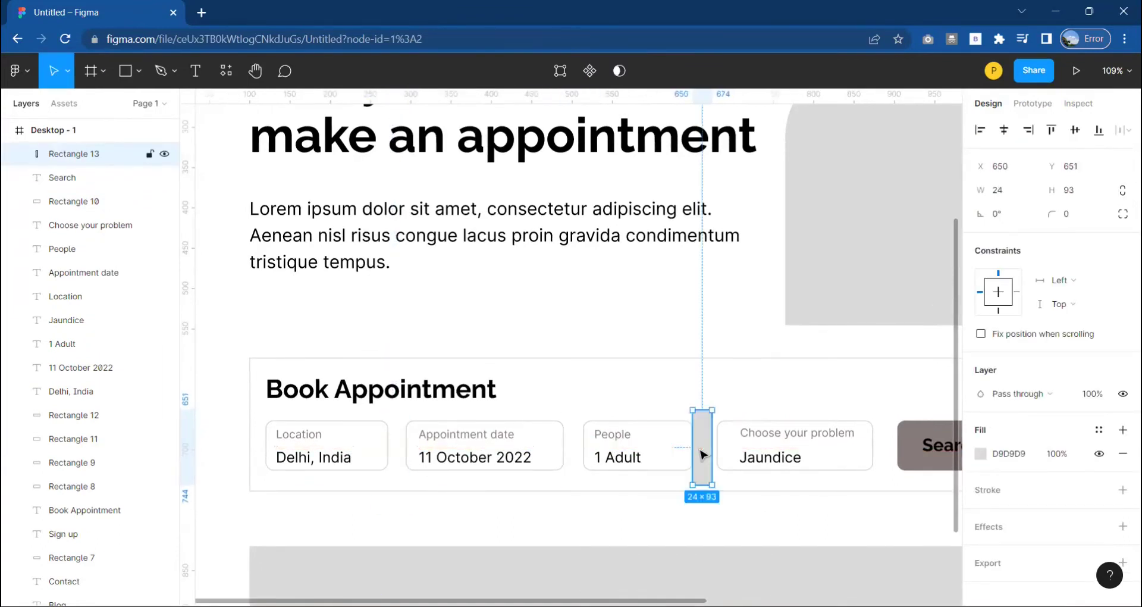
click(767, 464)
drag(702, 476, 880, 485)
scroll(873, 484, right, 3)
scroll(872, 484, right, 2)
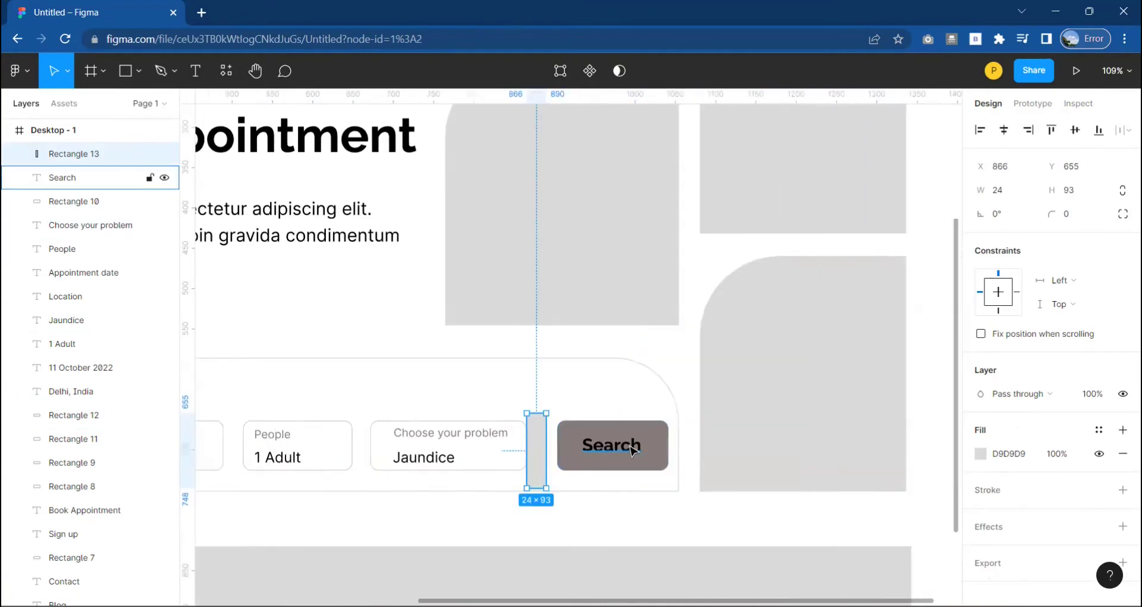
click(63, 178)
shift+click(74, 201)
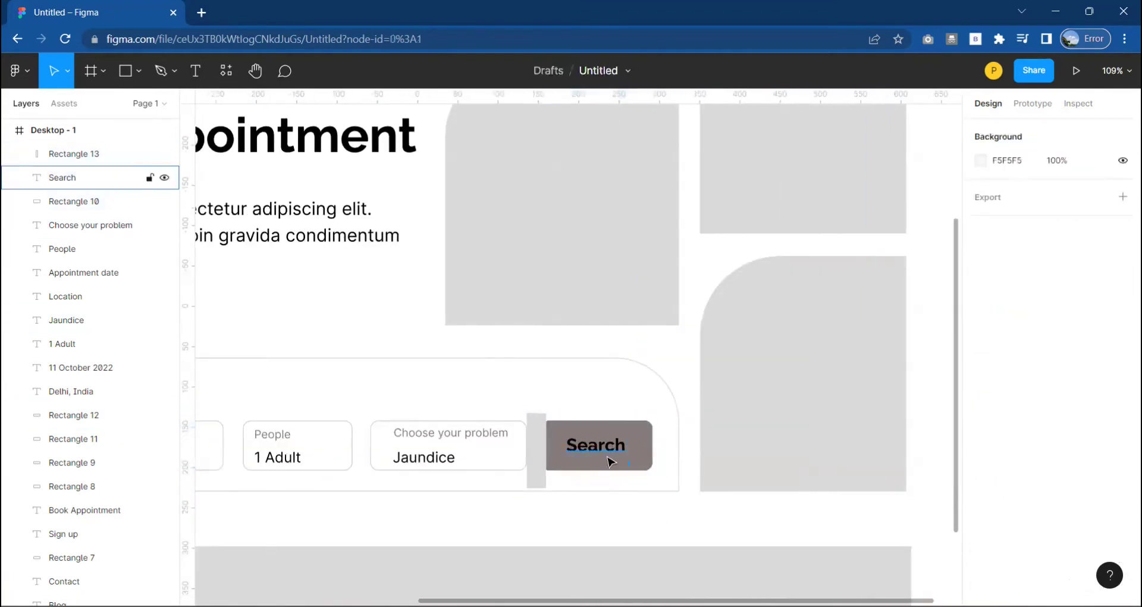
drag(663, 439, 654, 456)
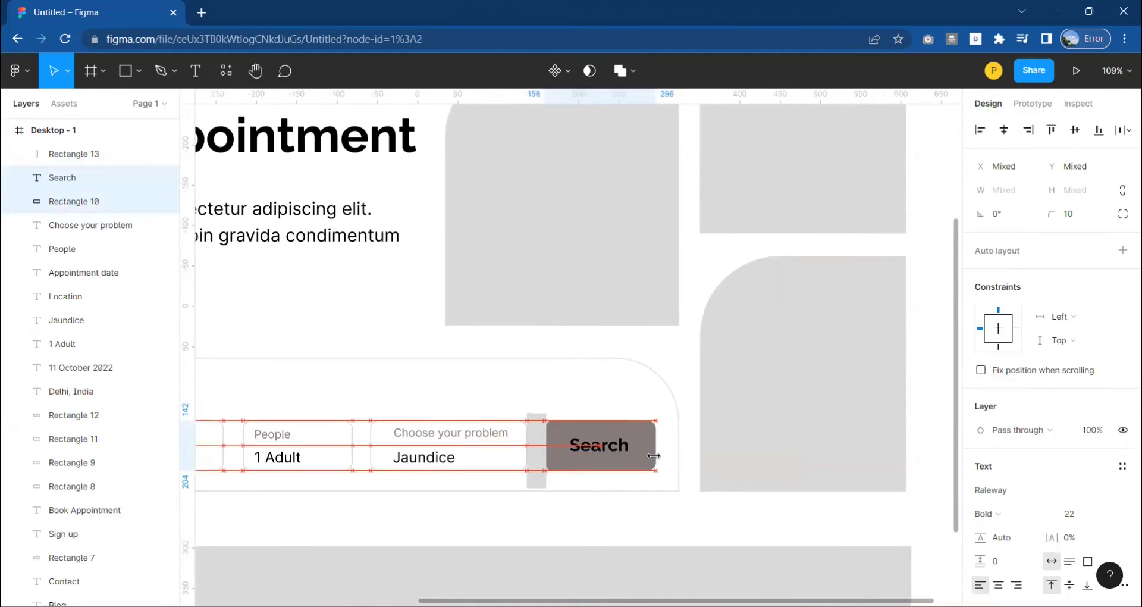
click(537, 476)
key(Delete)
key(shift+1)
- Make the Search label white (FFFFFF) and compare it with Sign up
click(639, 465)
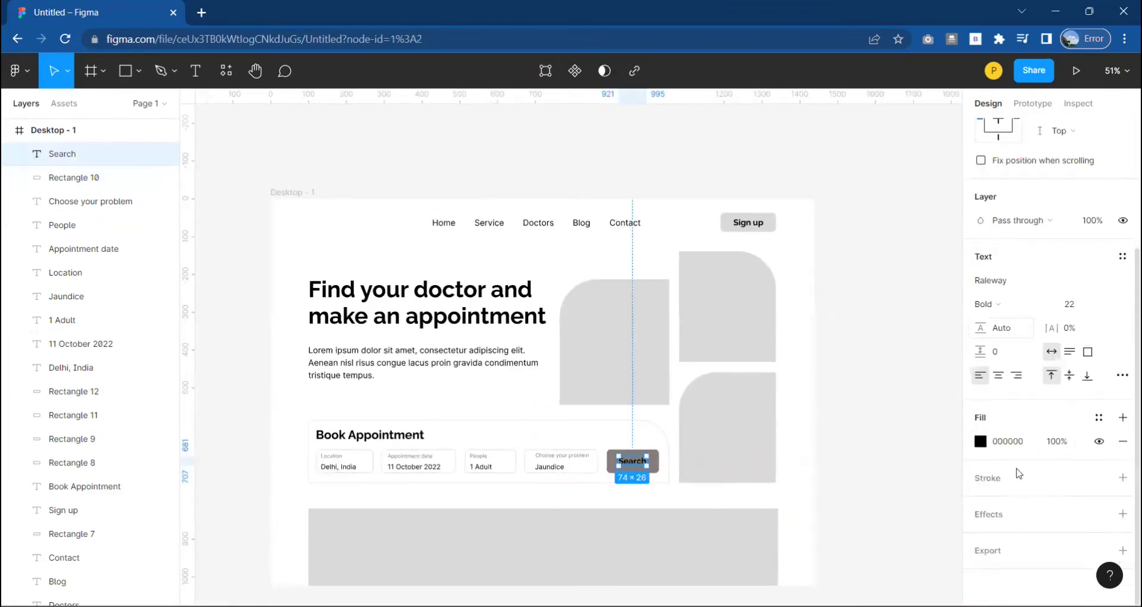
key(Return)
click(804, 339)
scroll(785, 285, down, 1)
click(748, 207)
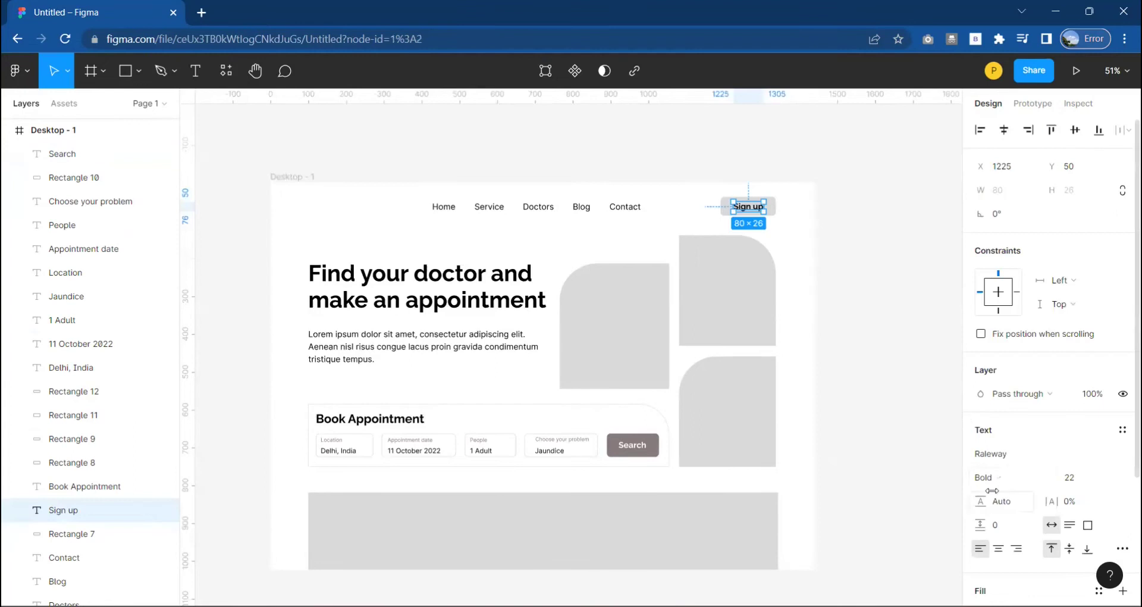
click(643, 451)
click(744, 208)
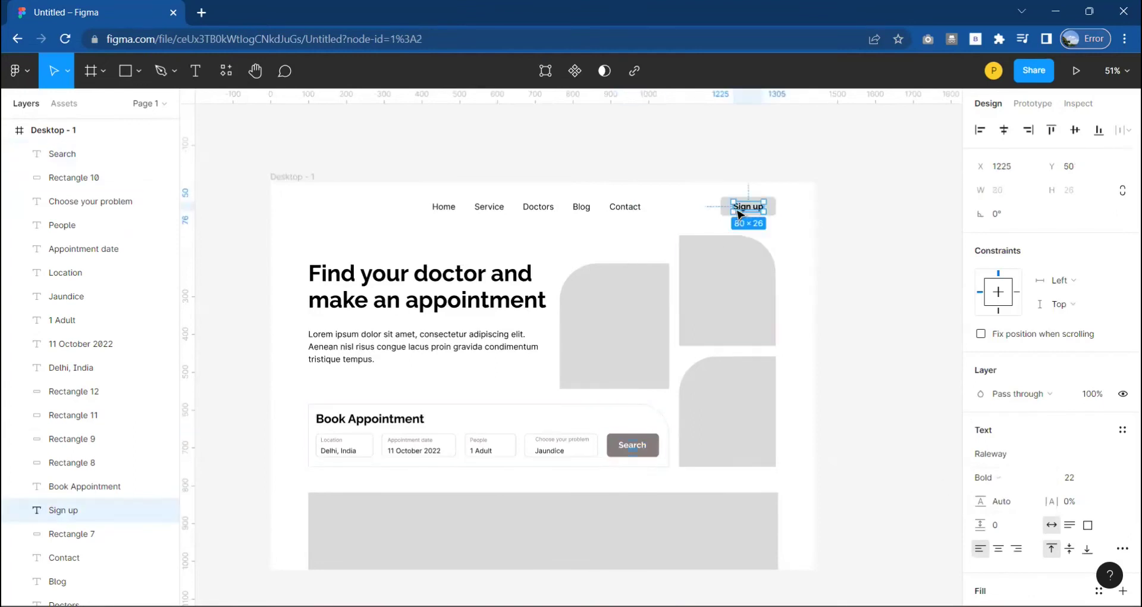
scroll(1016, 435, down, 3)
click(794, 235)
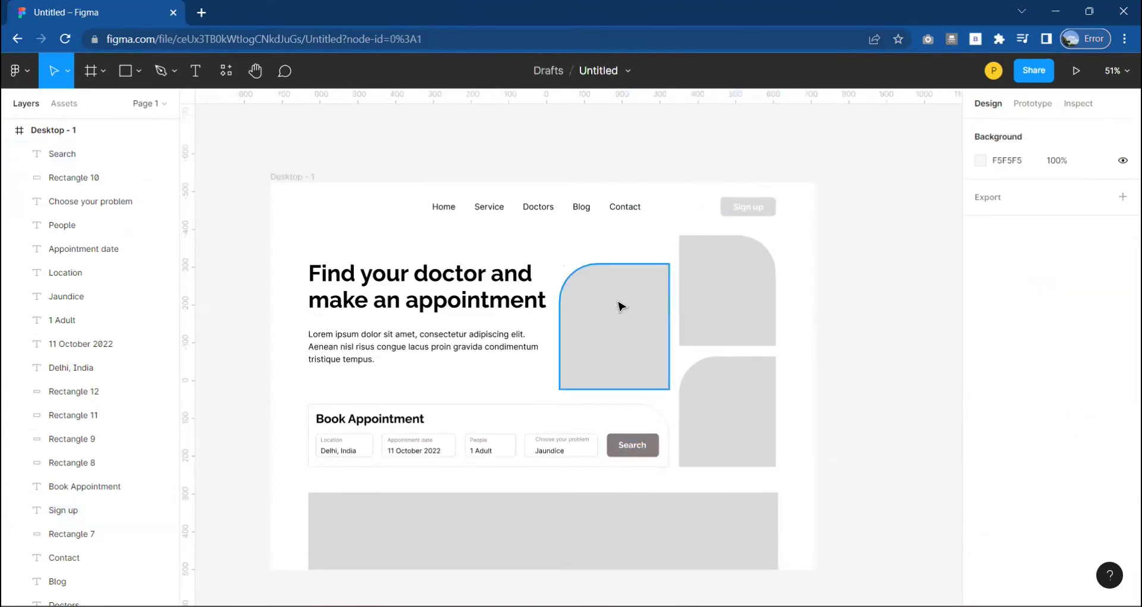
- Add DocTrack text at the top-left in Raleway Medium, size 32, 10% letter spacing
click(305, 205)
text(D)
key(Escape)
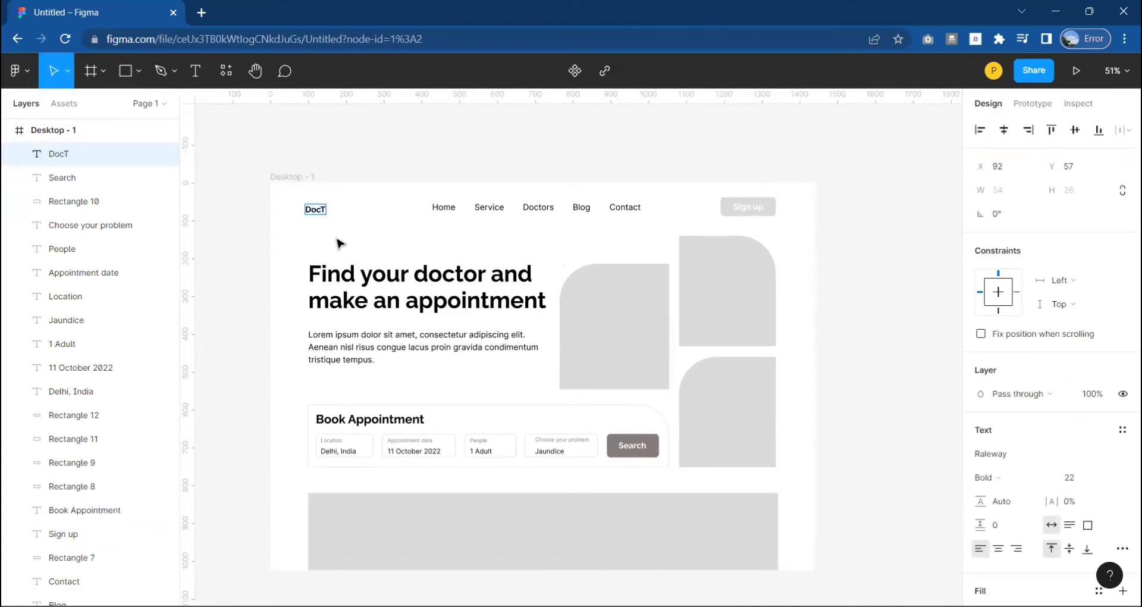
click(986, 477)
click(999, 384)
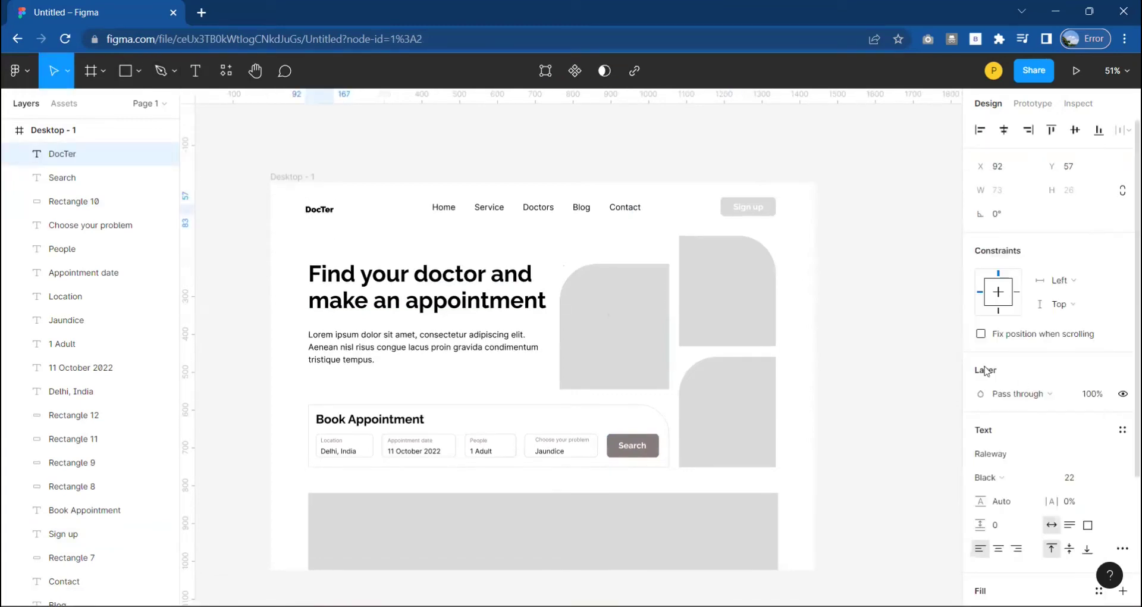
scroll(1053, 374, down, 3)
click(989, 327)
click(1012, 256)
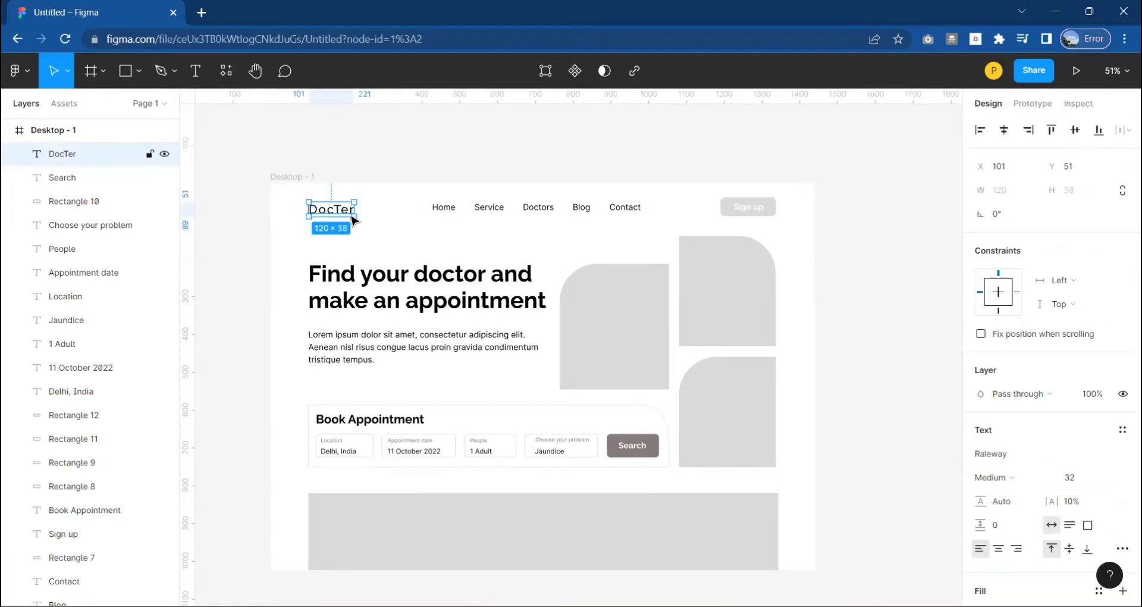
click(416, 243)
click(349, 207)
click(386, 230)
click(355, 209)
click(558, 251)
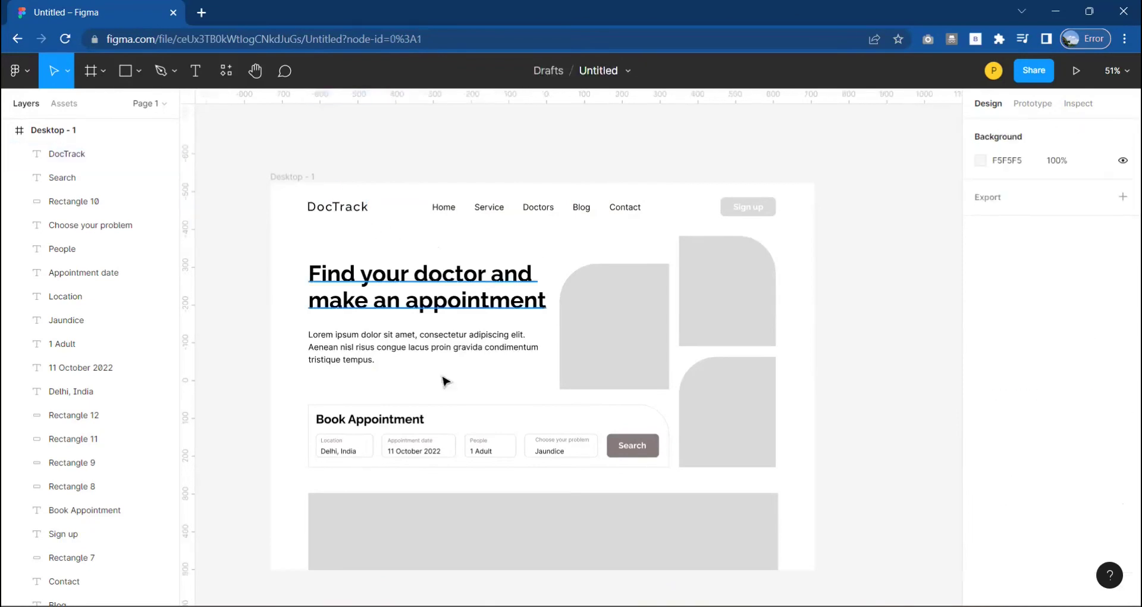
- Search Google Images for 'hospital logo' and filter to transparent images
click(206, 10)
text(hospital logo)
key(Return)
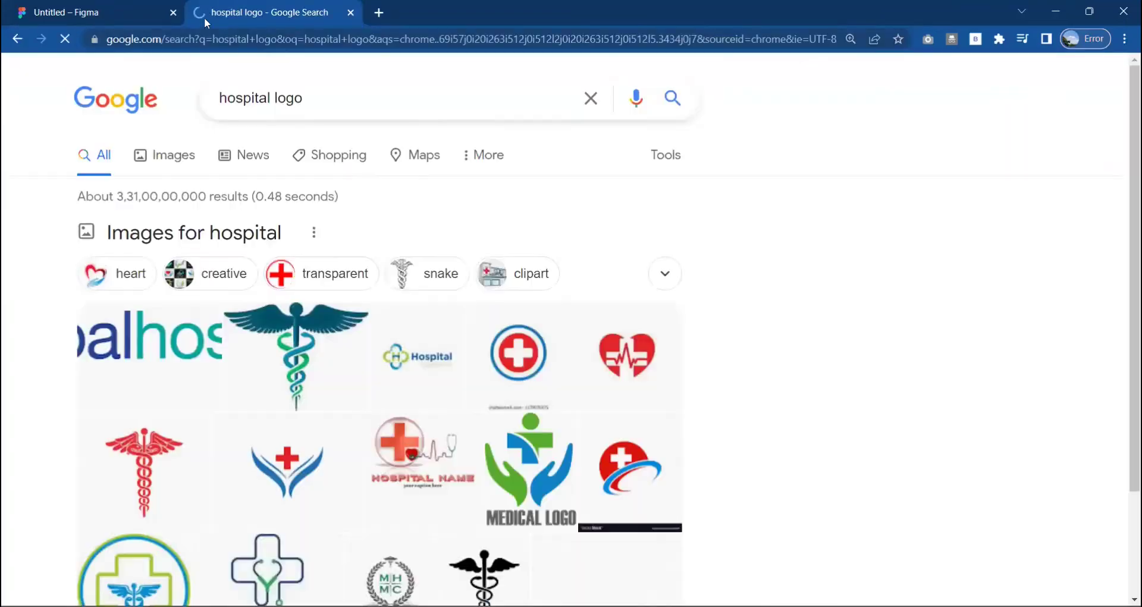
double_click(351, 96)
scroll(39, 288, down, 1)
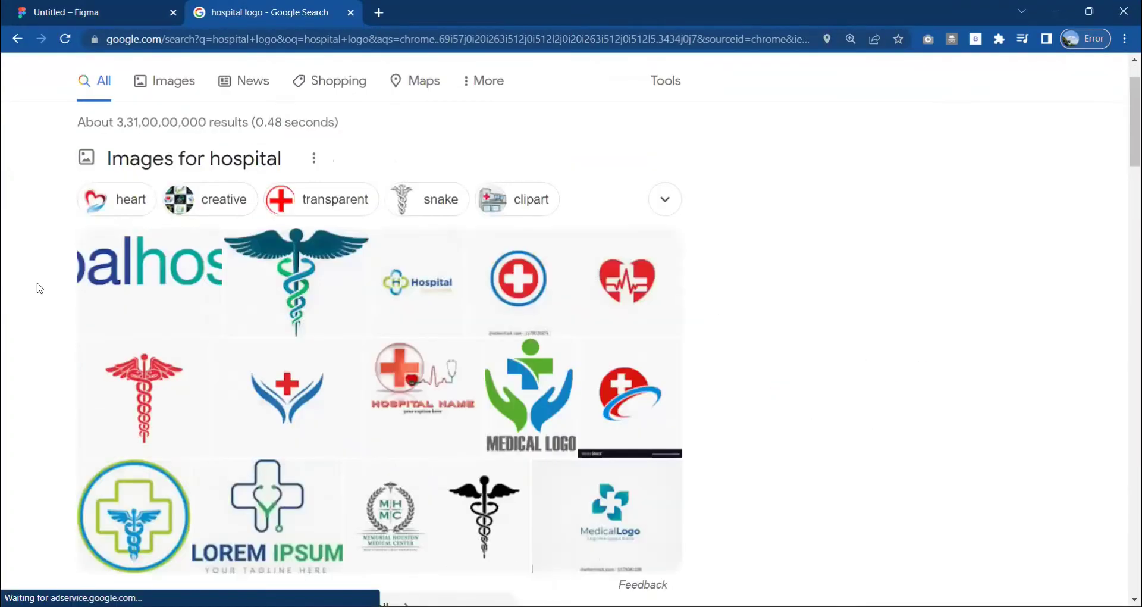
scroll(39, 288, down, 7)
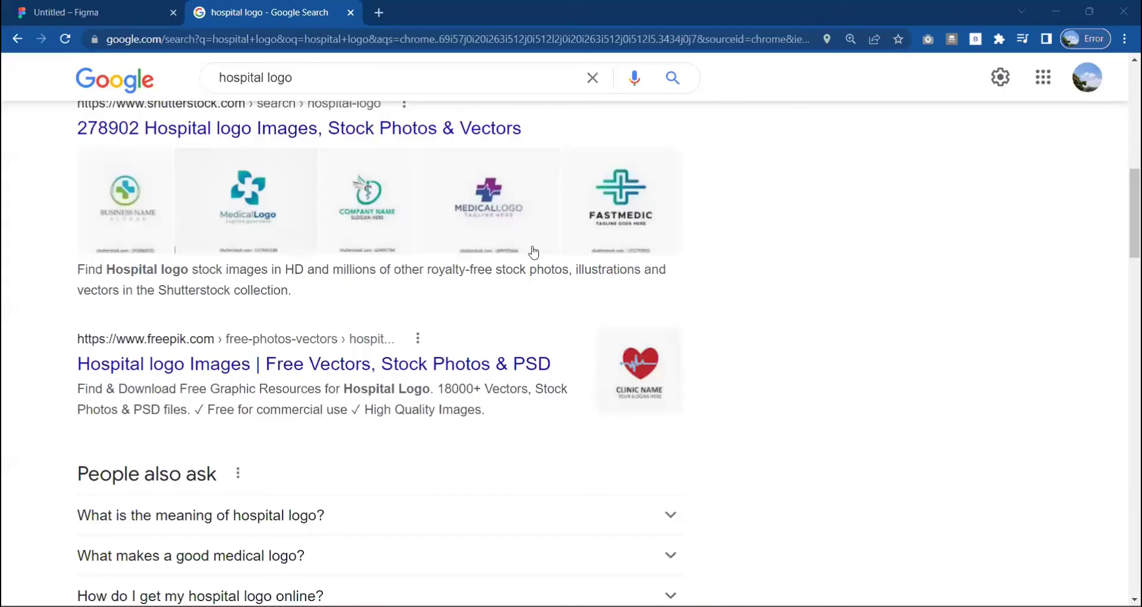
click(178, 166)
scroll(358, 364, down, 3)
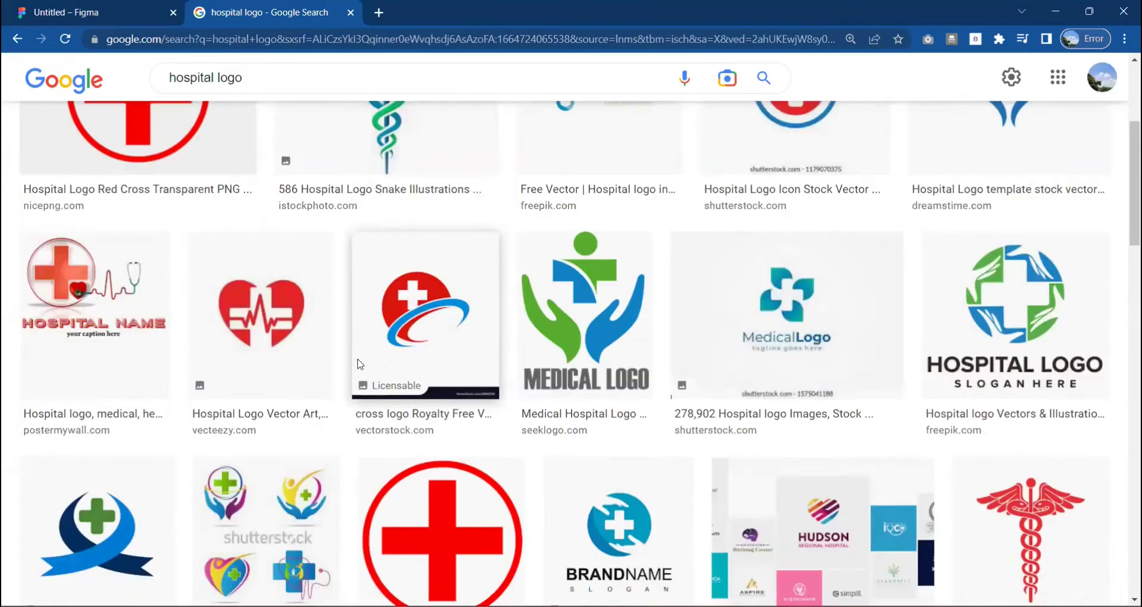
scroll(358, 365, up, 5)
click(291, 210)
- Refine the image search to 'hospital logo real' and browse the results
double_click(286, 102)
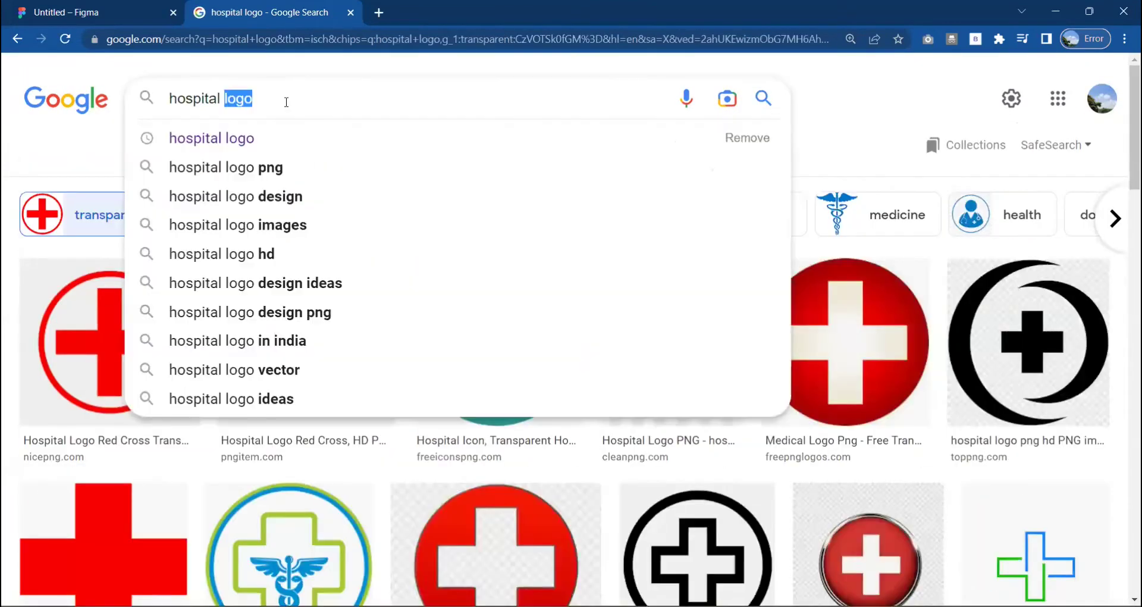
text(logo re)
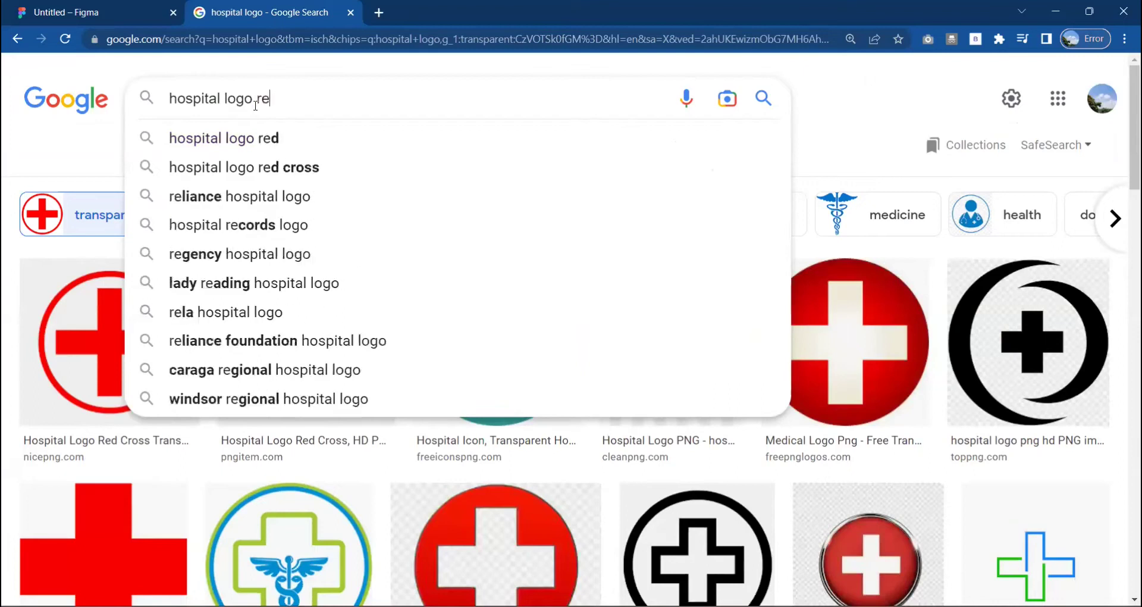
text(al)
key(Return)
scroll(687, 411, down, 5)
scroll(687, 411, down, 1)
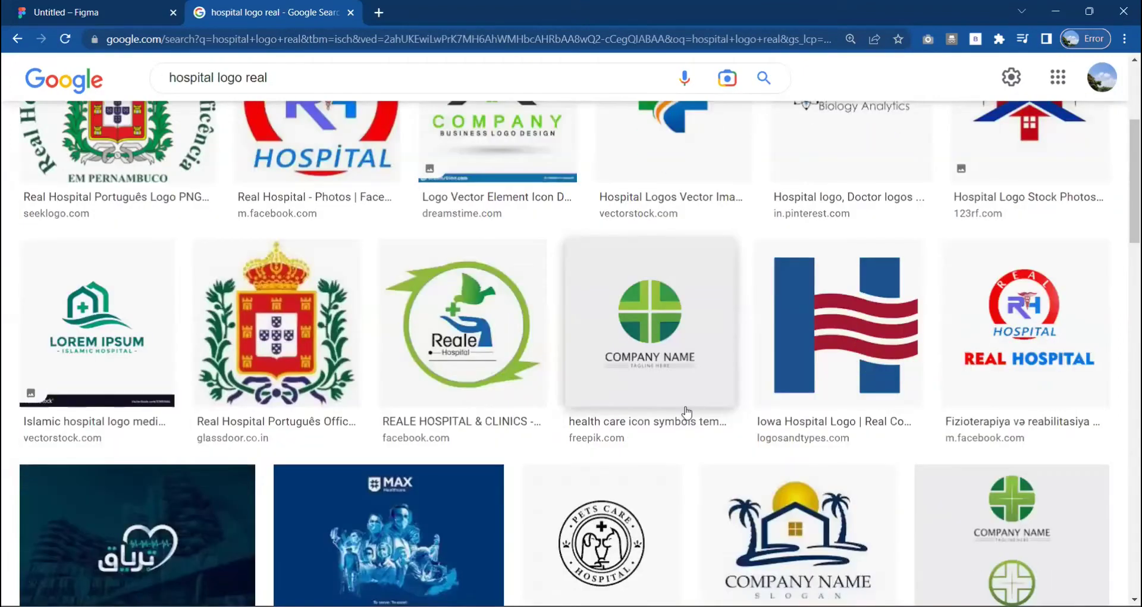
scroll(687, 410, down, 5)
scroll(687, 411, up, 5)
scroll(687, 410, up, 5)
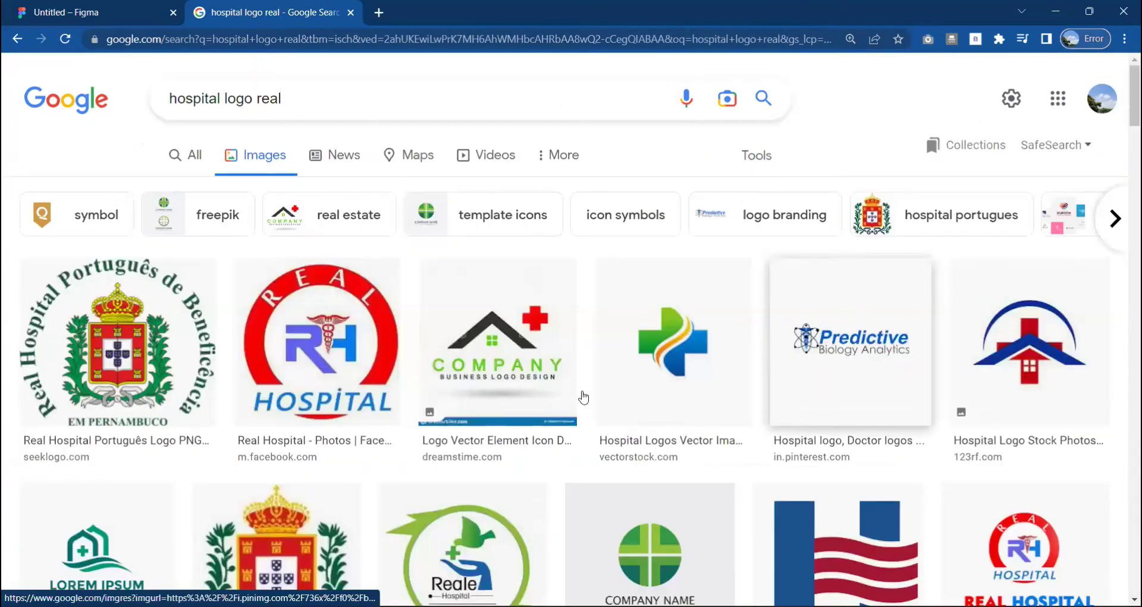
- Copy the Predictive Biology Analytics logo and paste it into the Figma design
click(797, 272)
key(ctrl+1)
key(ctrl+v)
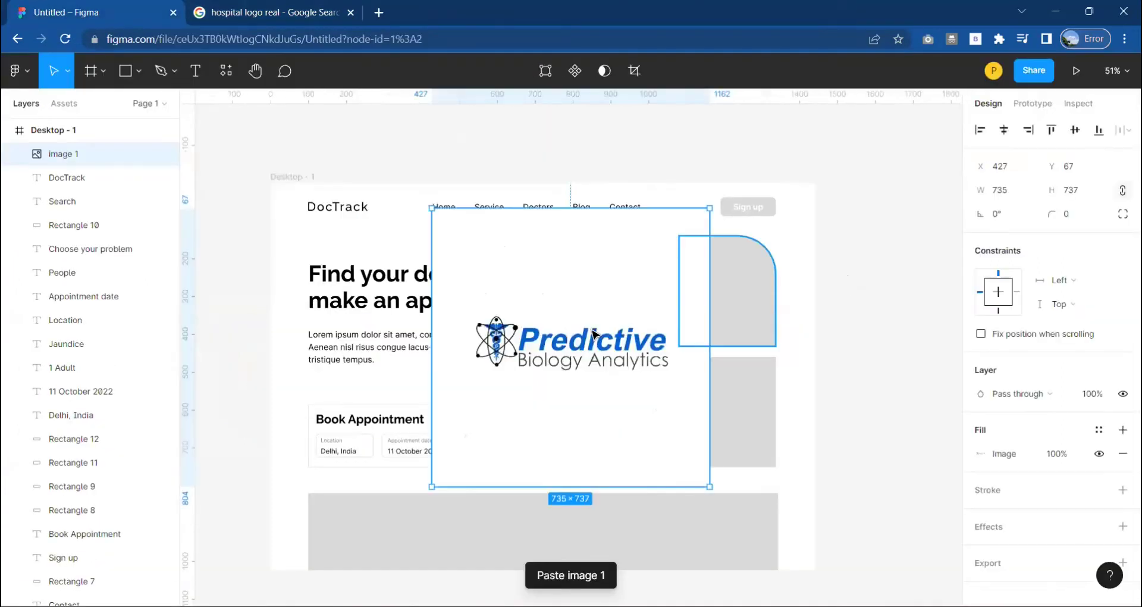
click(238, 12)
- Copy the Dr.Pratama logo and paste it into the Figma design
scroll(824, 353, down, 5)
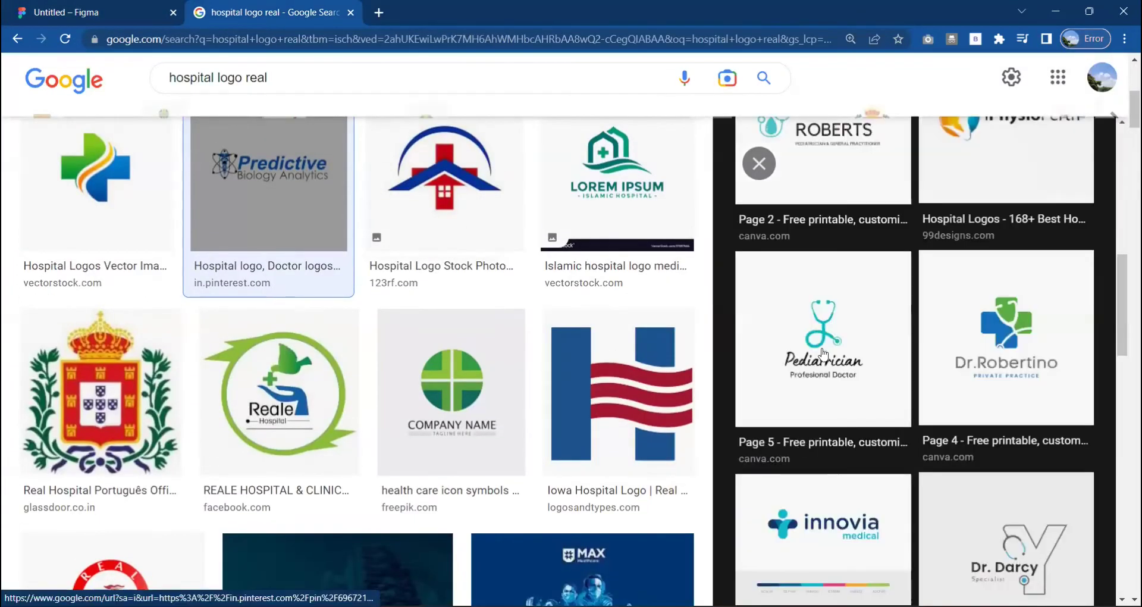
click(841, 355)
scroll(845, 310, down, 3)
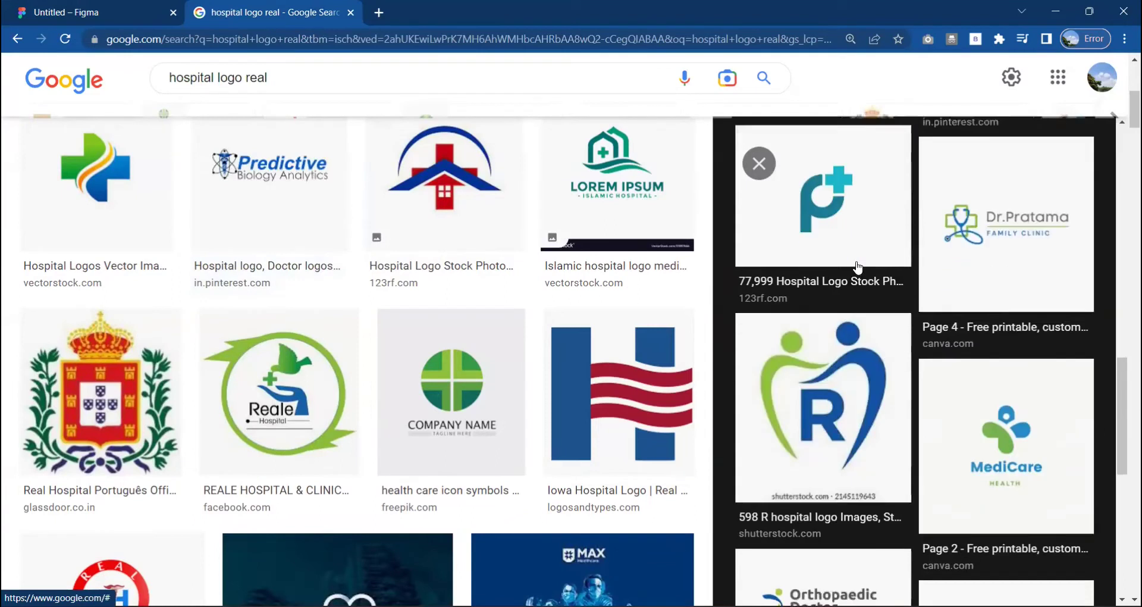
click(1005, 221)
key(ctrl+1)
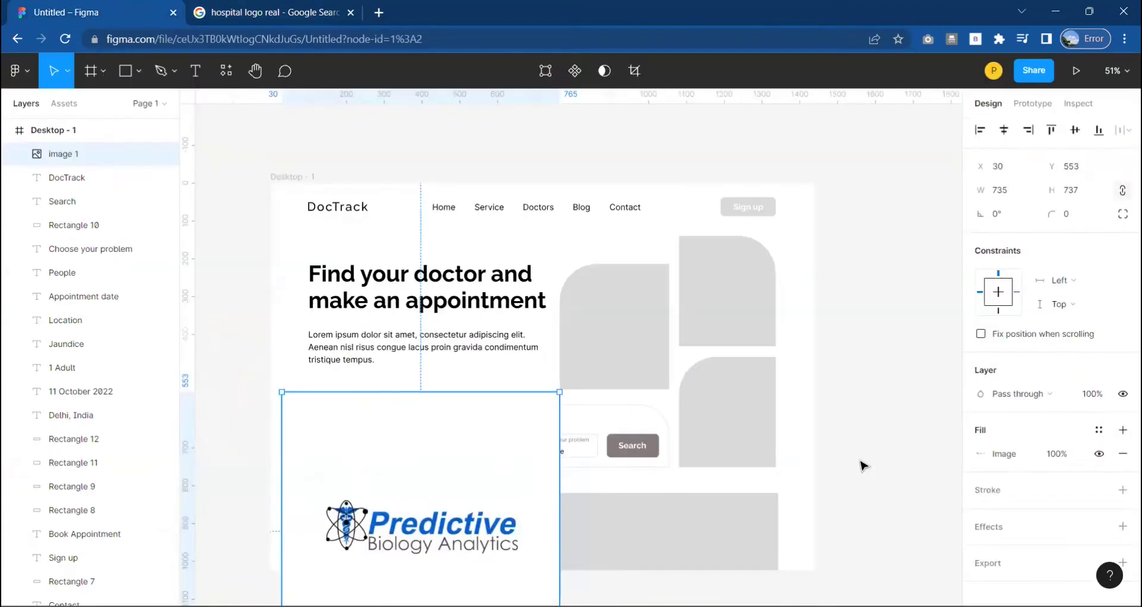
key(ctrl+v)
key(ctrl+2)
click(169, 78)
- Search Google Images for 'govt hospital logo' and scroll through the results
text(govt)
key(Return)
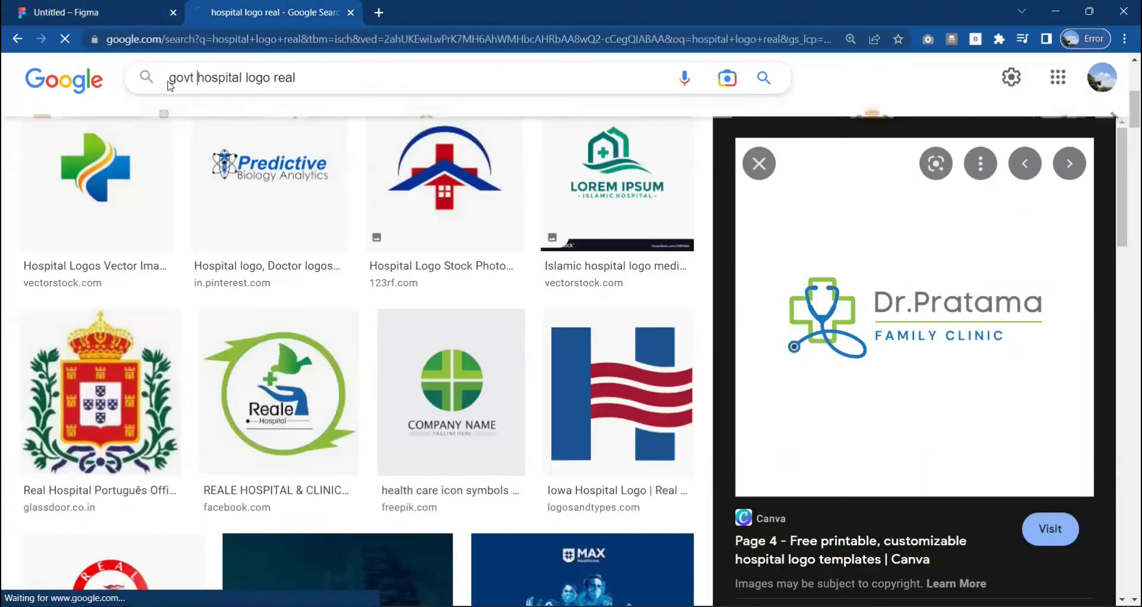
key(BackSpace)
key(BackSpace)
key(BackSpace)
key(Return)
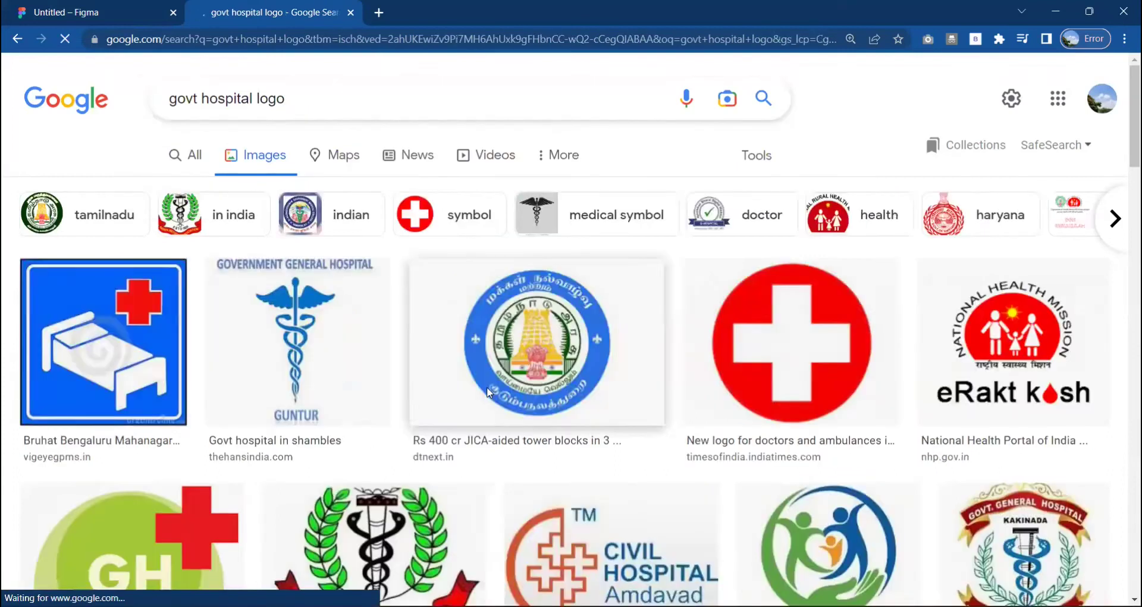
scroll(346, 364, down, 4)
scroll(346, 365, down, 5)
scroll(346, 364, down, 5)
scroll(346, 364, up, 15)
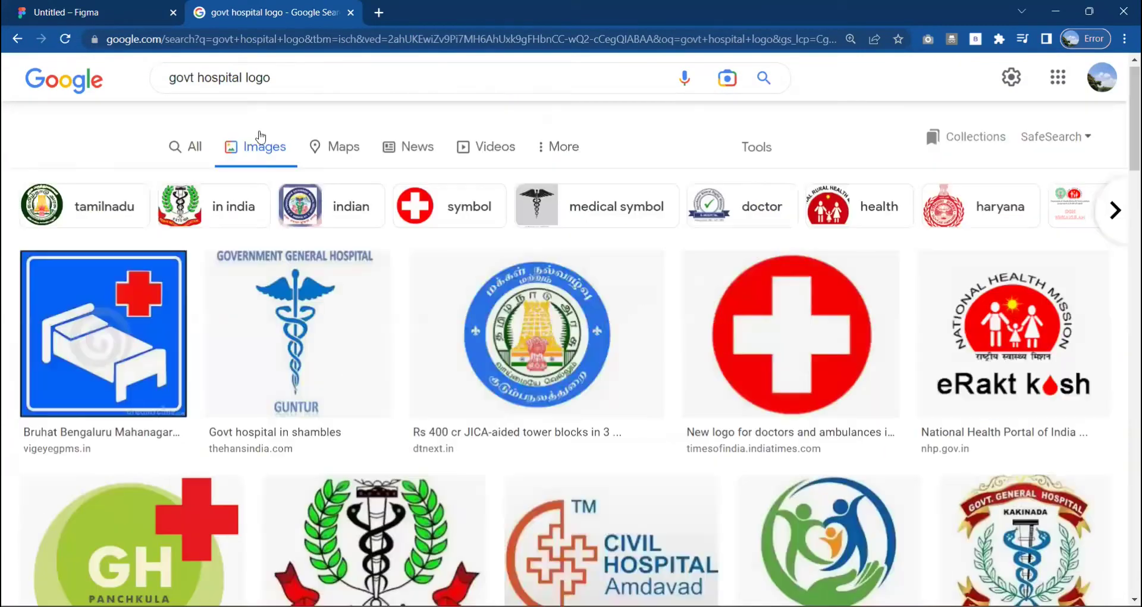
- Try 'govt hospital' and 'govt hospital symbol', then return to 'govt hospital logo' and browse
click(281, 103)
key(BackSpace)
key(BackSpace)
key(BackSpace)
key(Return)
click(301, 104)
text(symbol)
key(Return)
click(322, 116)
key(BackSpace)
key(BackSpace)
key(BackSpace)
text(logo)
key(Return)
scroll(515, 405, down, 10)
scroll(516, 404, down, 5)
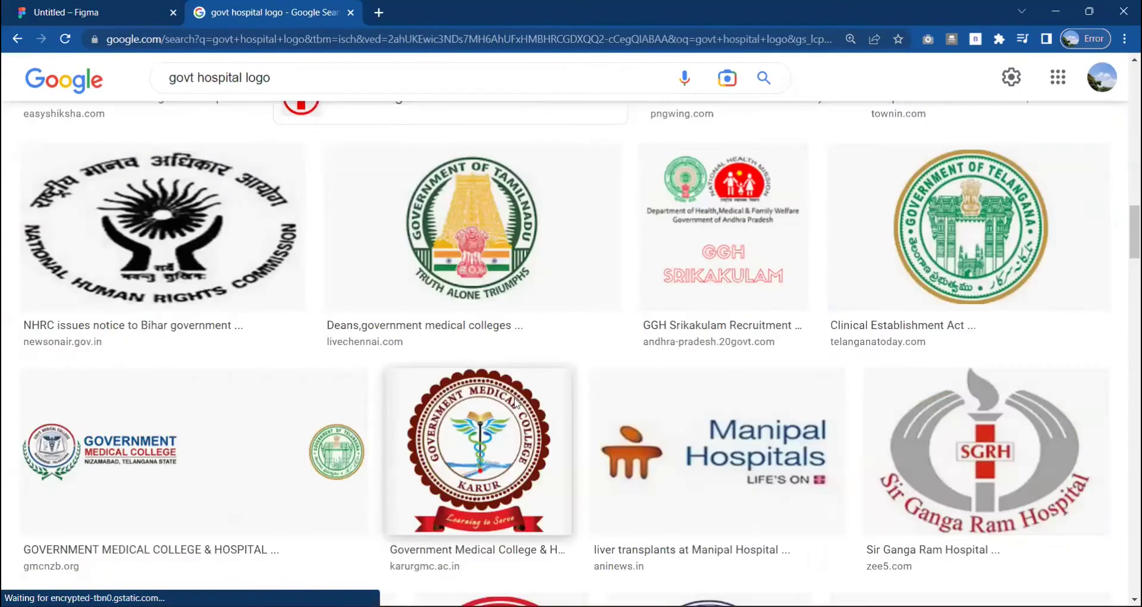
scroll(505, 483, down, 1)
scroll(504, 483, down, 3)
- Copy the Manipal Hospitals logo image and paste it into the Figma design
click(827, 280)
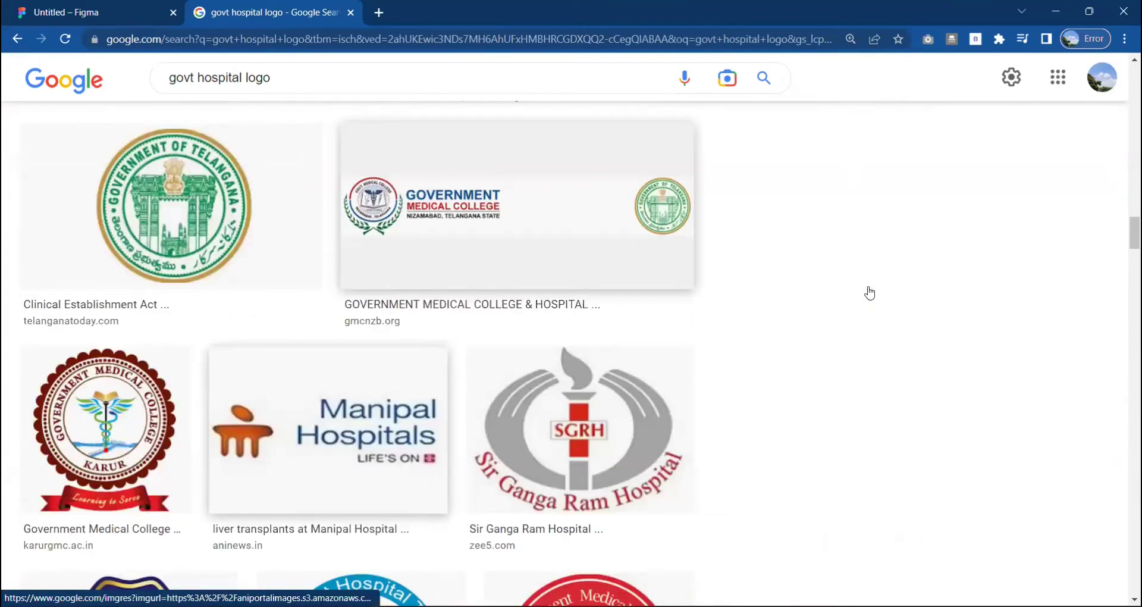
click(873, 262)
scroll(873, 262, down, 5)
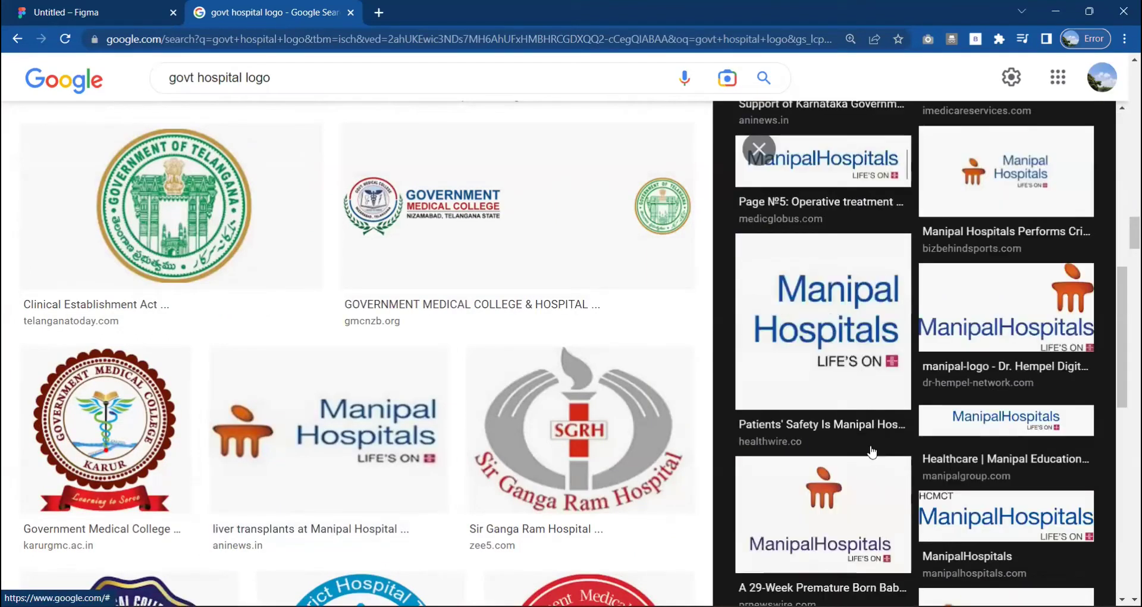
click(844, 185)
right_click(844, 186)
click(892, 360)
key(ctrl+Tab)
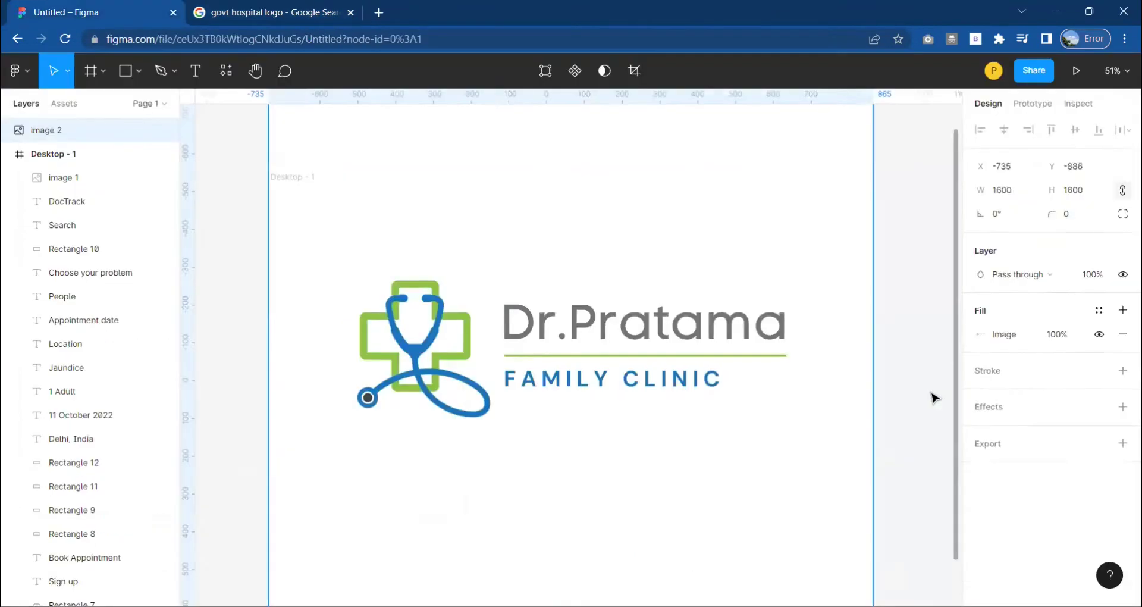
key(ctrl+v)
- Paste the District Hospital Tirur logo into Figma as image 4
key(ctrl+Tab)
scroll(592, 332, down, 3)
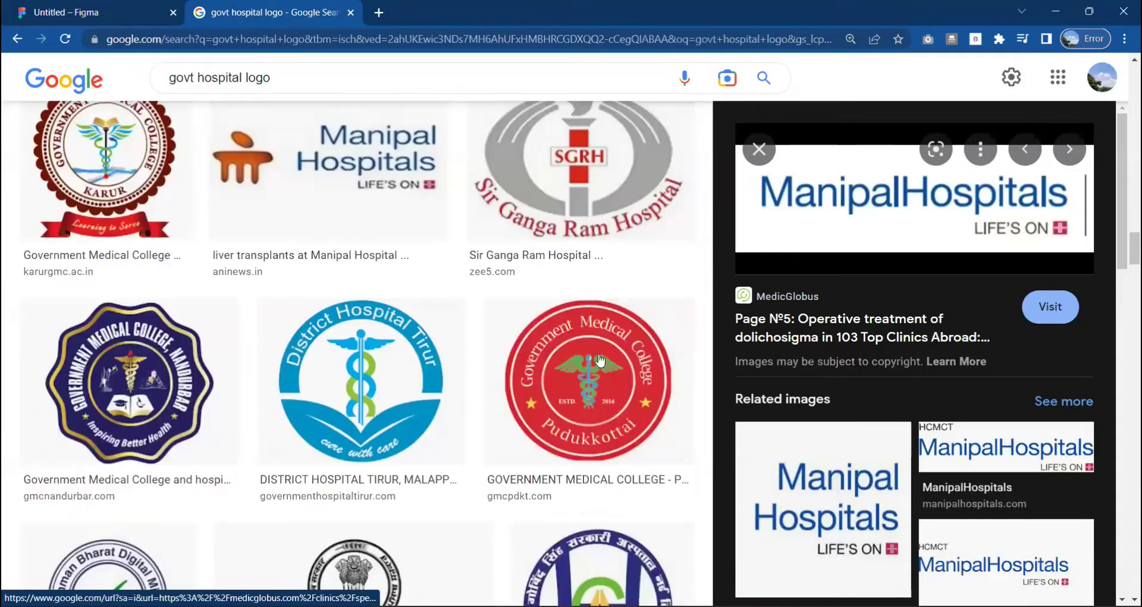
click(592, 357)
scroll(934, 369, down, 5)
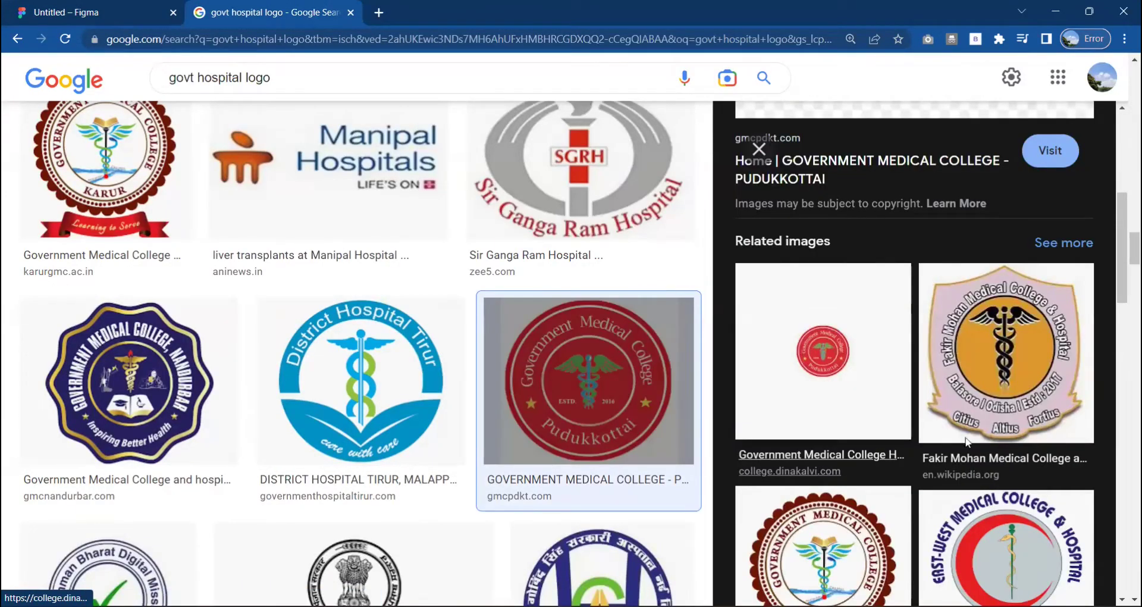
key(ctrl+Tab)
key(ctrl+v)
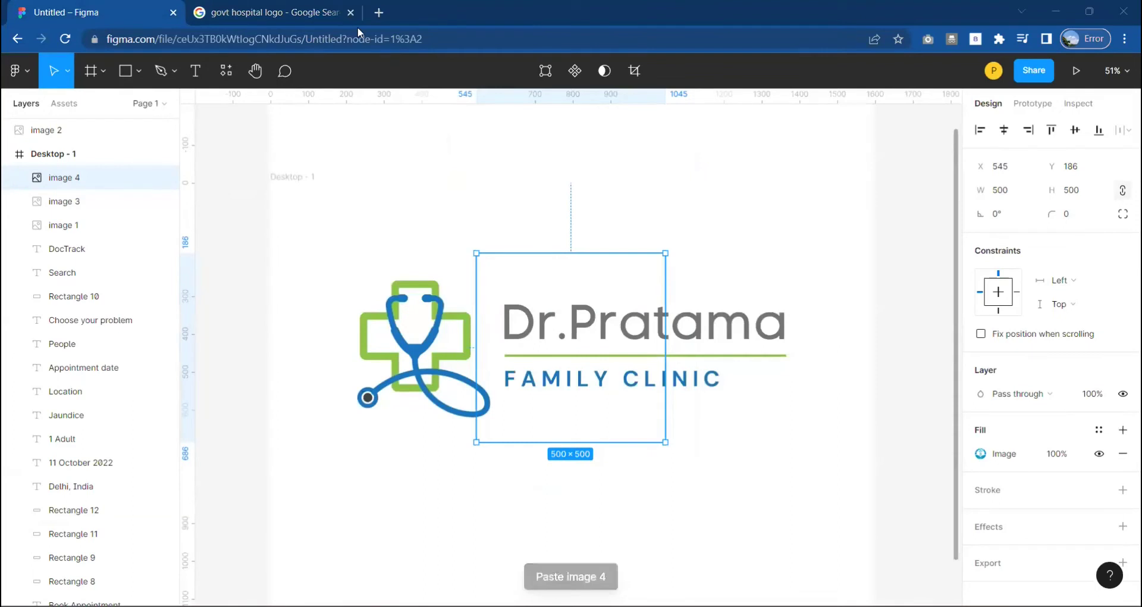
- Browse more hospital logos, including e-Hospital and RIMS Srikakulam, and view one's source page
click(357, 23)
scroll(83, 280, down, 5)
scroll(435, 414, down, 5)
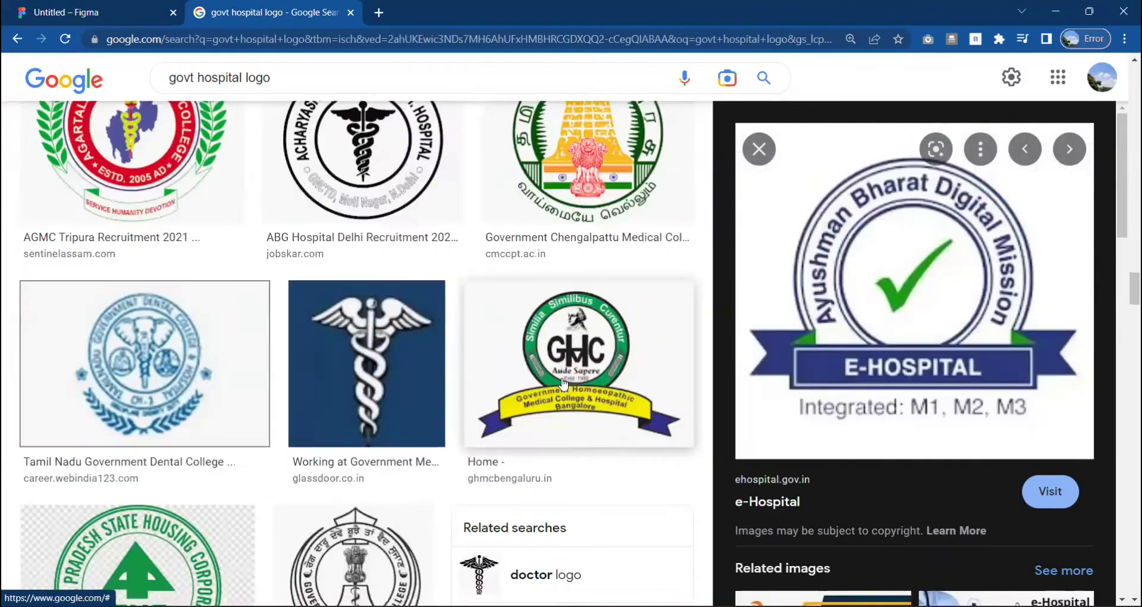
click(358, 476)
scroll(836, 207, down, 5)
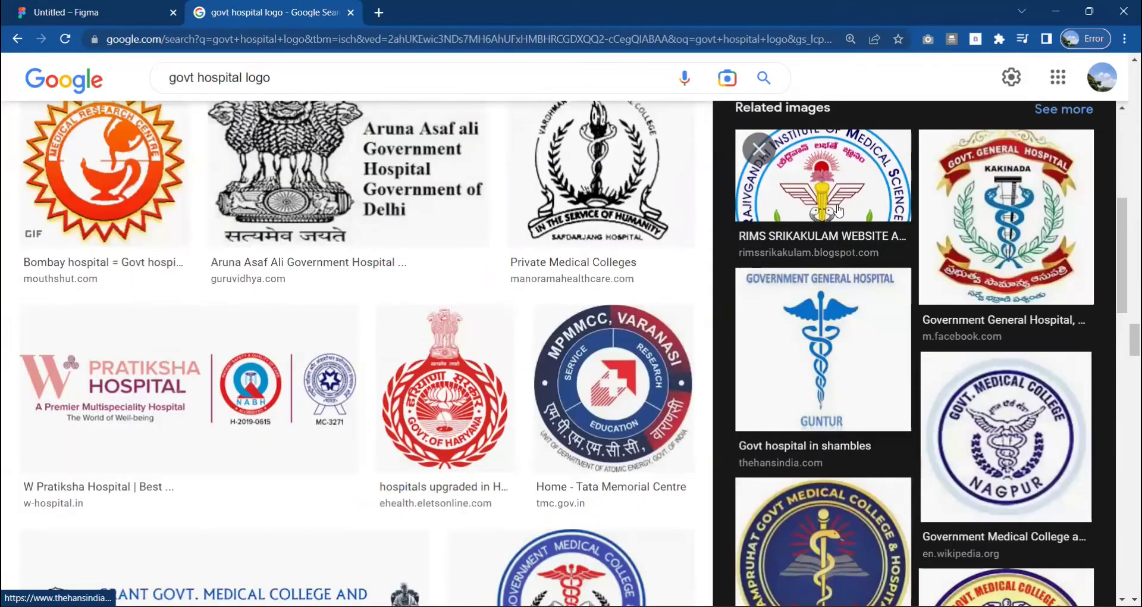
click(839, 209)
click(786, 250)
click(268, 12)
scroll(452, 374, down, 5)
scroll(453, 375, down, 5)
- Shrink the Dr.Pratama image to about 261×244 and move the District Hospital and Manipal logos below the frame
click(89, 12)
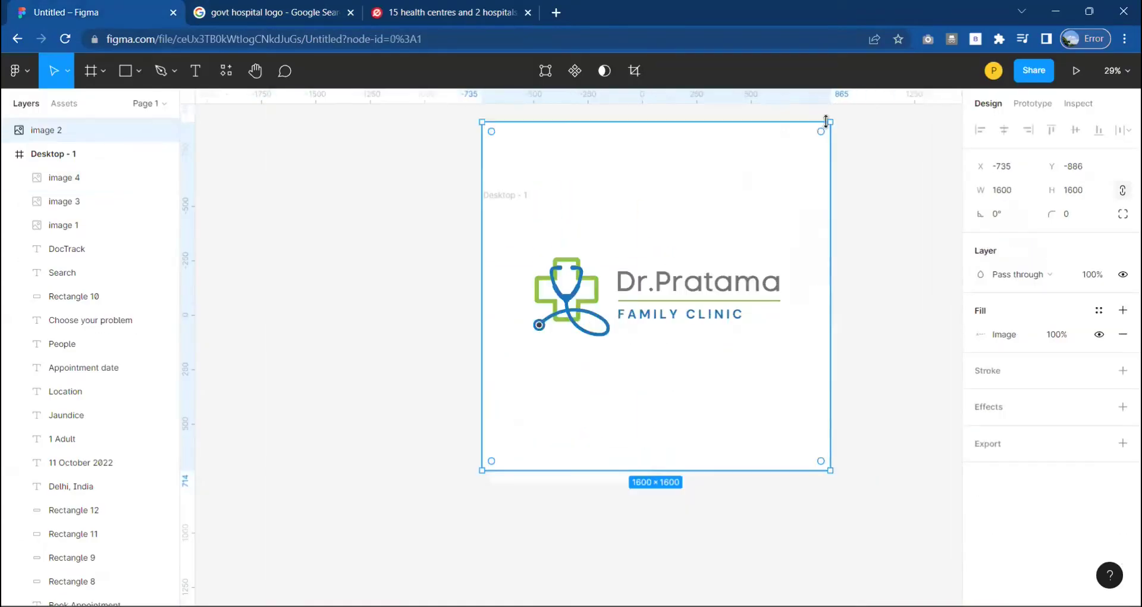
drag(823, 120, 539, 418)
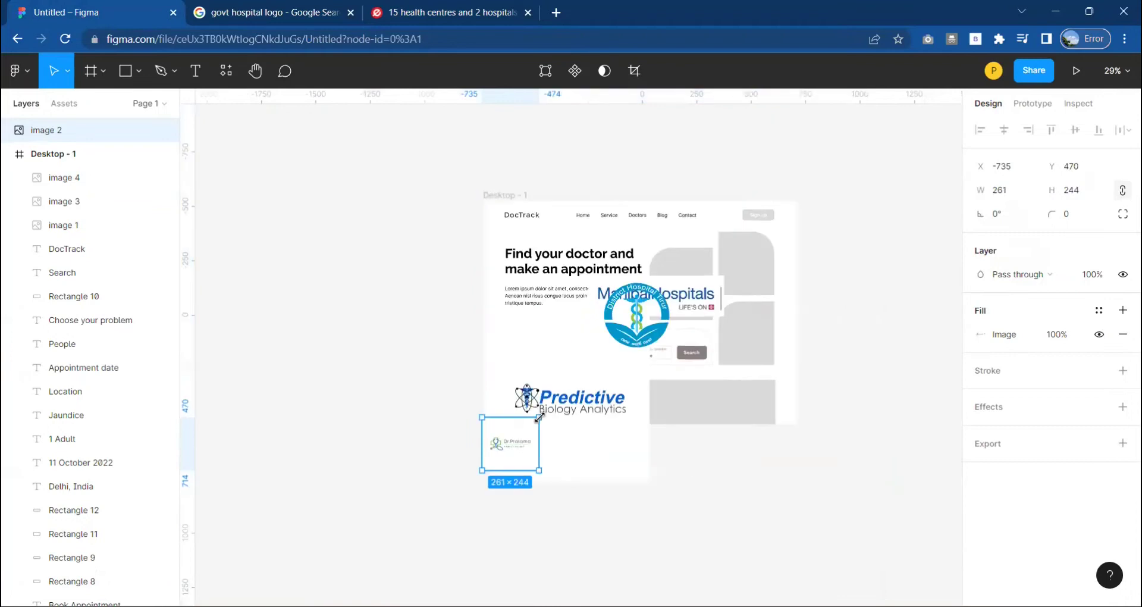
drag(634, 331, 694, 470)
drag(682, 309, 804, 469)
- Crop the Predictive and Dr.Pratama images tightly around their logos using the Crop fill mode
click(587, 345)
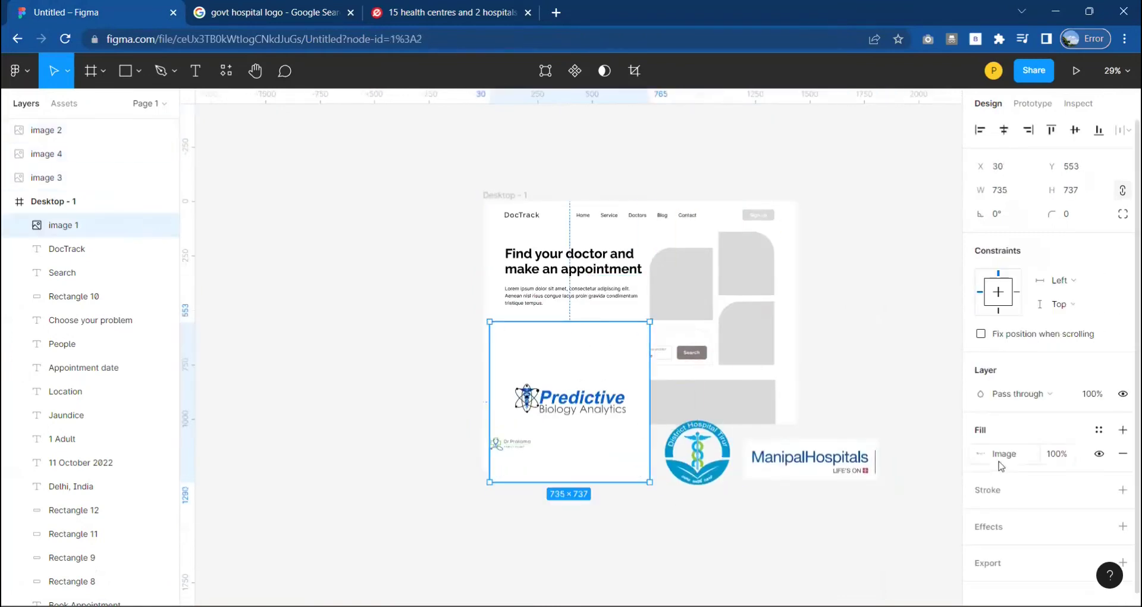
click(980, 453)
click(806, 284)
click(819, 319)
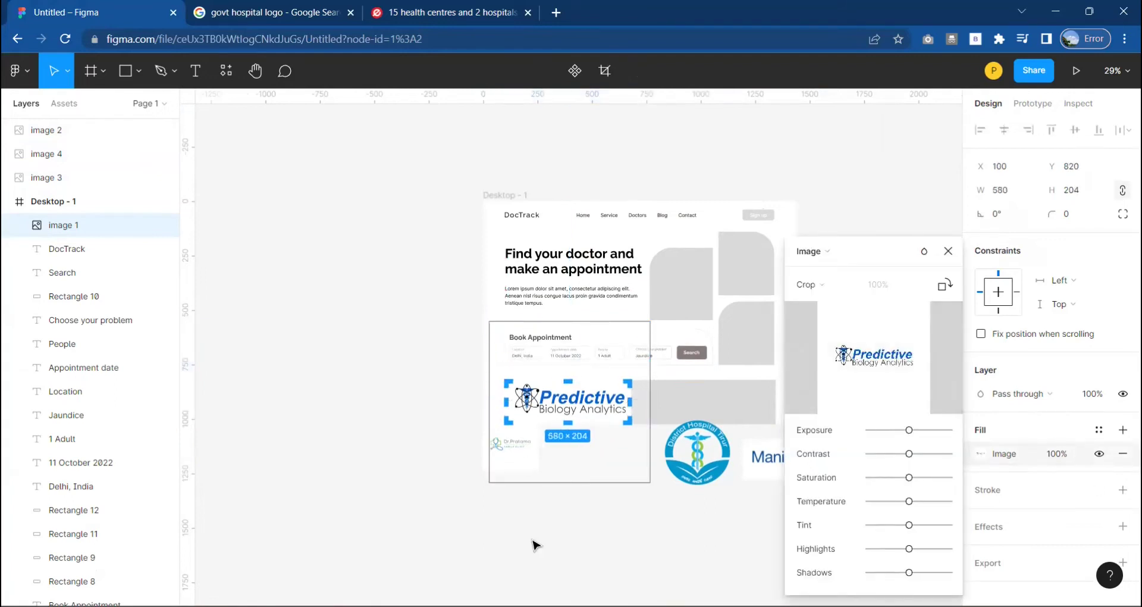
key(Escape)
click(510, 444)
click(980, 335)
drag(510, 470, 504, 462)
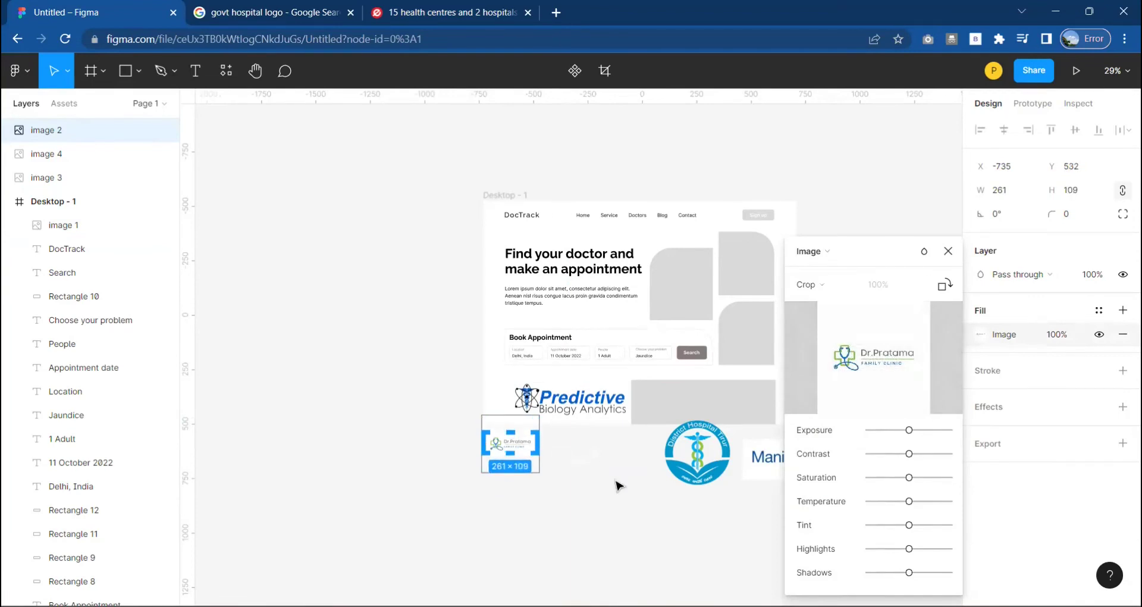
key(Escape)
- Copy the Rela Hospital logo from Google Images, paste it as image 5, and move it into the logo row
key(ctrl+Tab)
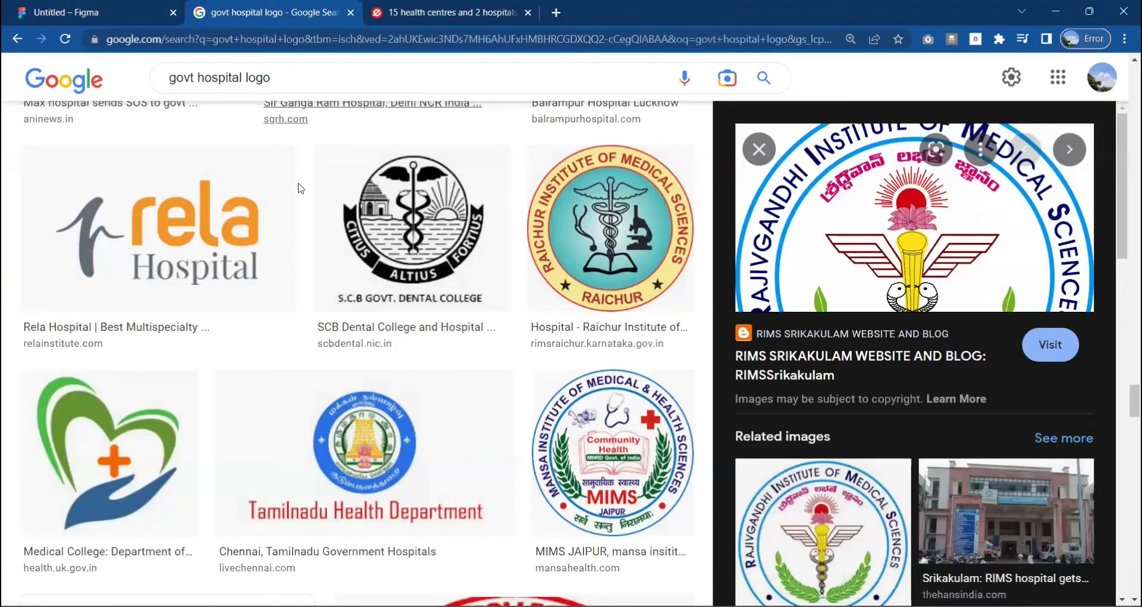
click(300, 189)
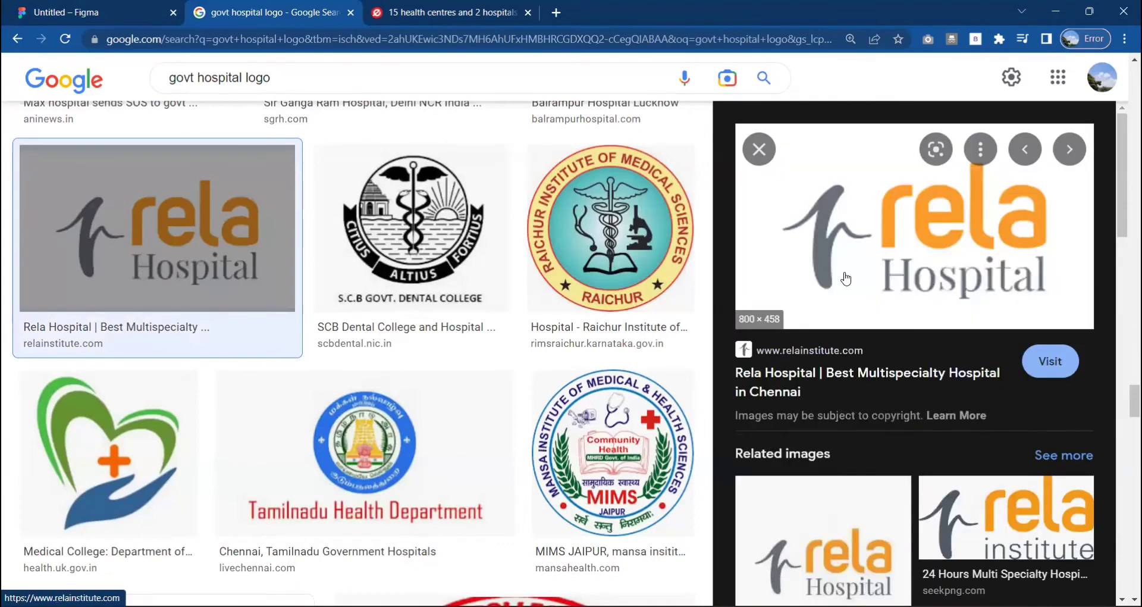
right_click(845, 278)
click(904, 477)
key(ctrl+shift+Tab)
key(ctrl+v)
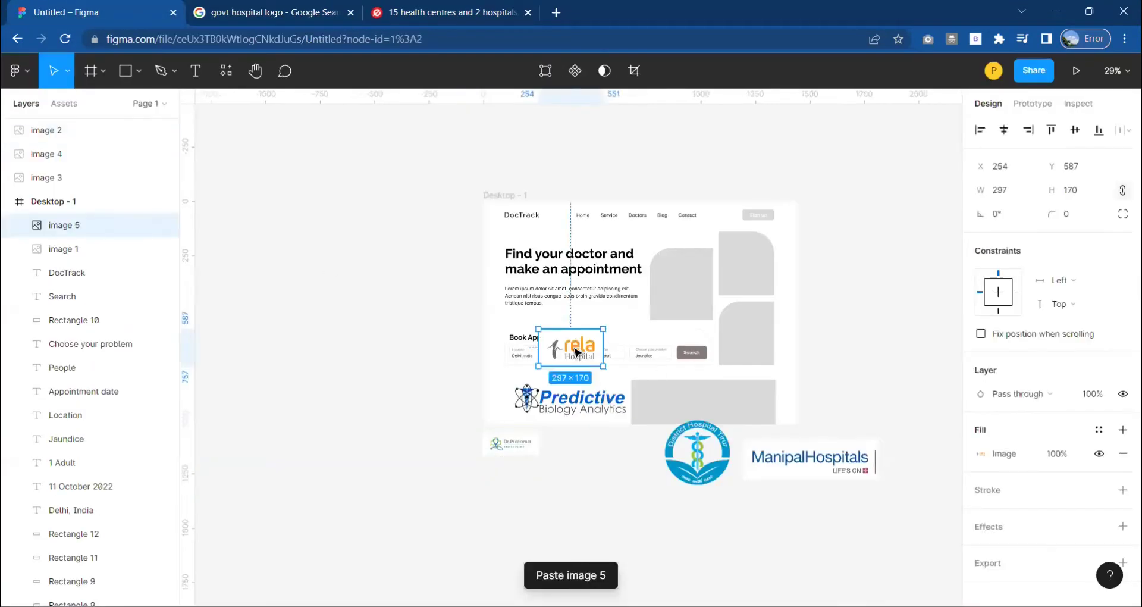
drag(576, 352, 590, 453)
- Resize the District Hospital, Manipal and Predictive logos
click(698, 452)
drag(729, 484, 712, 464)
click(810, 459)
drag(878, 481, 854, 471)
click(595, 404)
mouse_move(629, 410)
mouse_down()
mouse_move(548, 397)
mouse_move(525, 412)
mouse_up()
scroll(583, 395, up, 5)
- Line up the Predictive, District Hospital, Rela and Dr.Pratama logos in the band, then delete the grey band
mouse_move(800, 485)
mouse_down()
mouse_move(637, 404)
mouse_move(649, 421)
mouse_up()
drag(596, 489, 753, 401)
drag(441, 479, 862, 396)
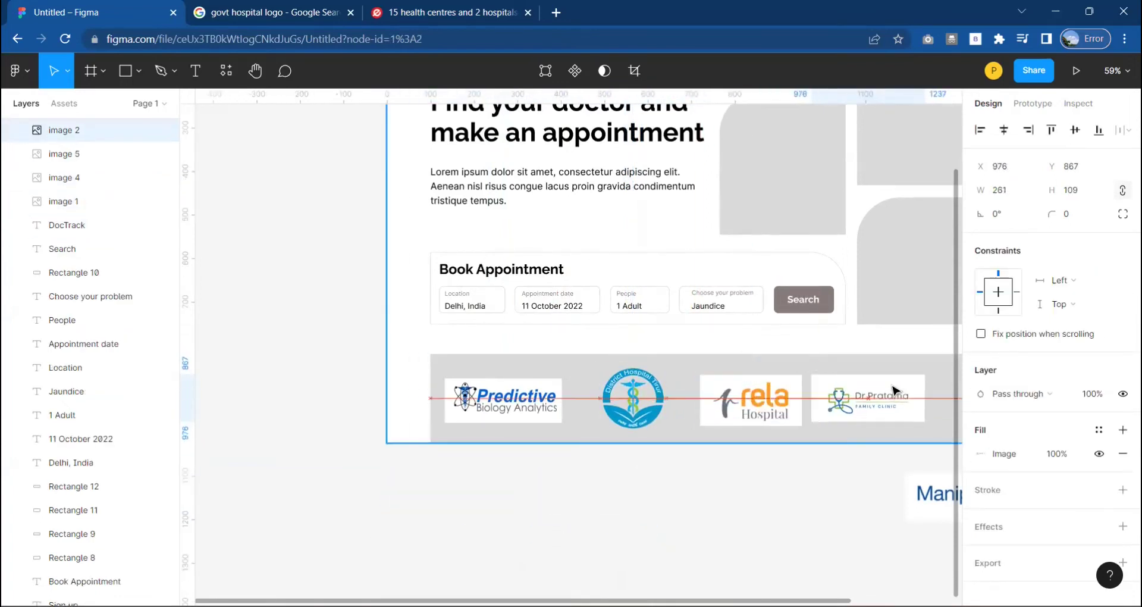
scroll(774, 387, right, 5)
mouse_move(667, 377)
mouse_down()
mouse_move(680, 362)
mouse_move(655, 405)
mouse_up()
scroll(669, 375, left, 4)
drag(565, 411, 558, 420)
drag(648, 419, 638, 416)
drag(774, 416, 758, 420)
click(899, 400)
key(Delete)
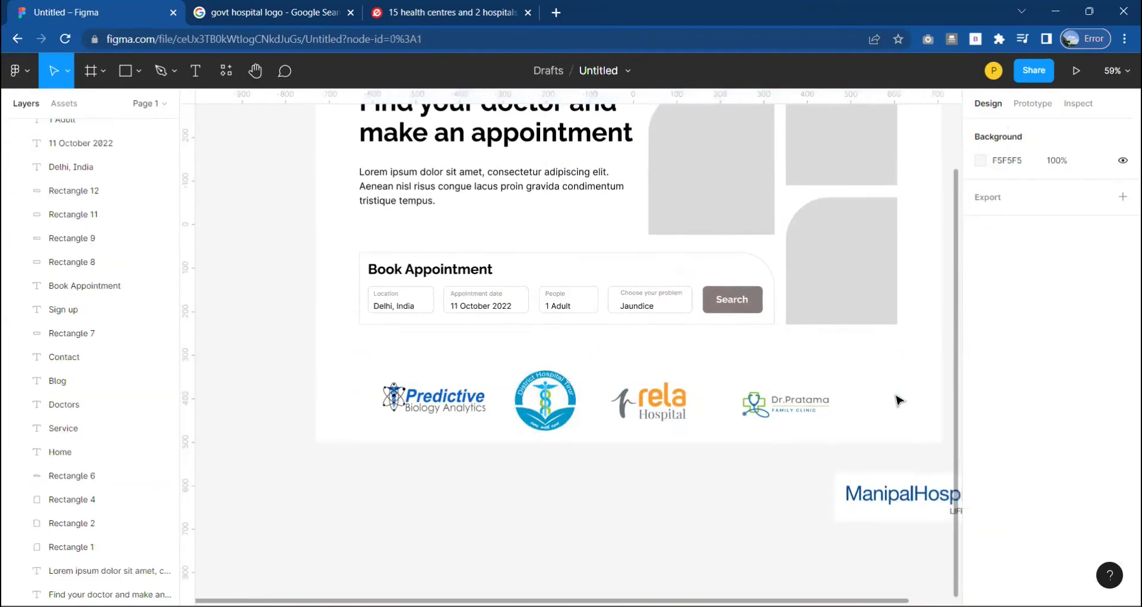
- Shift the Dr.Pratama and Rela logos left and move ManipalHospitals into the logo row
click(766, 420)
drag(642, 426, 635, 421)
drag(802, 416, 772, 417)
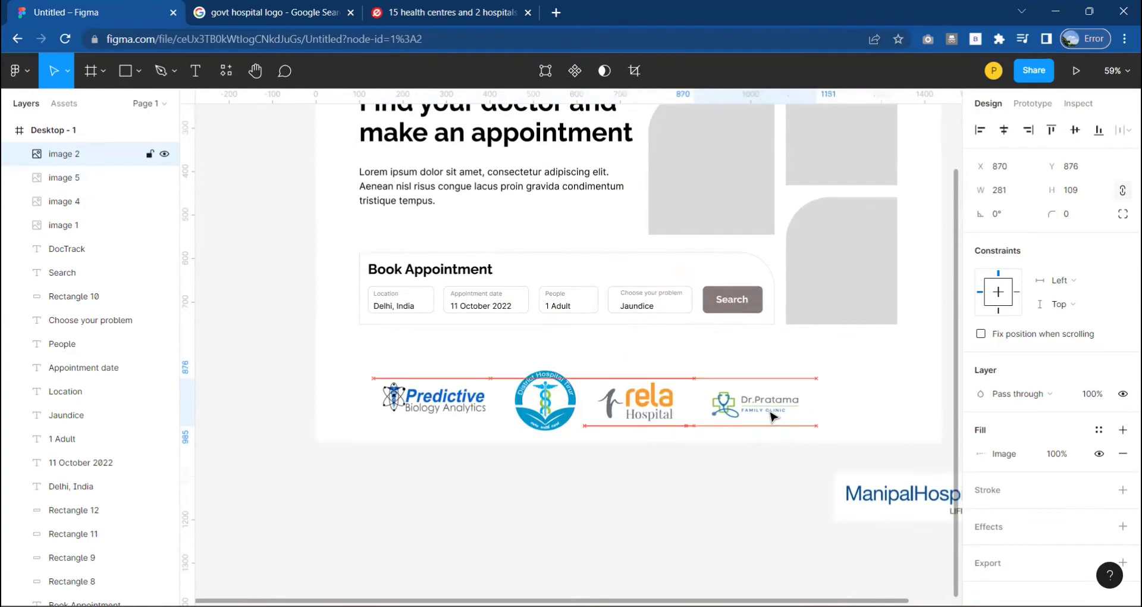
click(545, 409)
click(655, 395)
click(754, 403)
drag(887, 490, 744, 417)
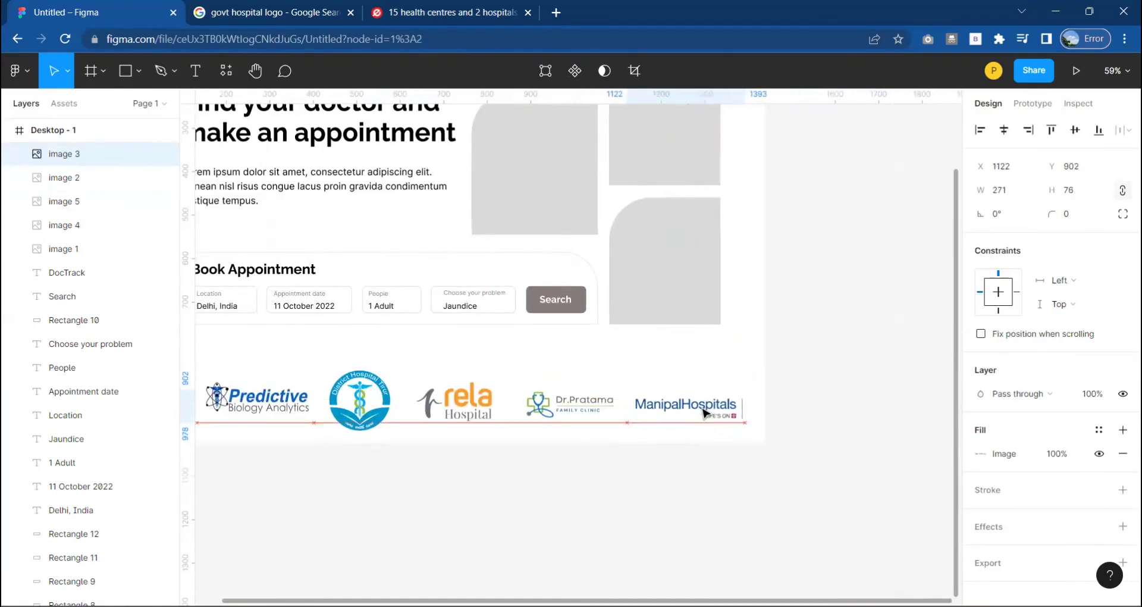
- Resize the Rela logo, shrink District Hospital to about 143×126, and move Predictive out of the row
scroll(595, 357, left, 2)
click(491, 410)
drag(524, 421, 518, 417)
click(390, 400)
mouse_move(421, 429)
mouse_down()
mouse_move(405, 416)
mouse_move(326, 418)
mouse_move(483, 474)
mouse_up()
click(286, 398)
drag(719, 401, 281, 402)
- Put ManipalHospitals at the row's start, nudge Rela and Dr.Pratama left, and place Predictive at the end
drag(399, 399, 384, 399)
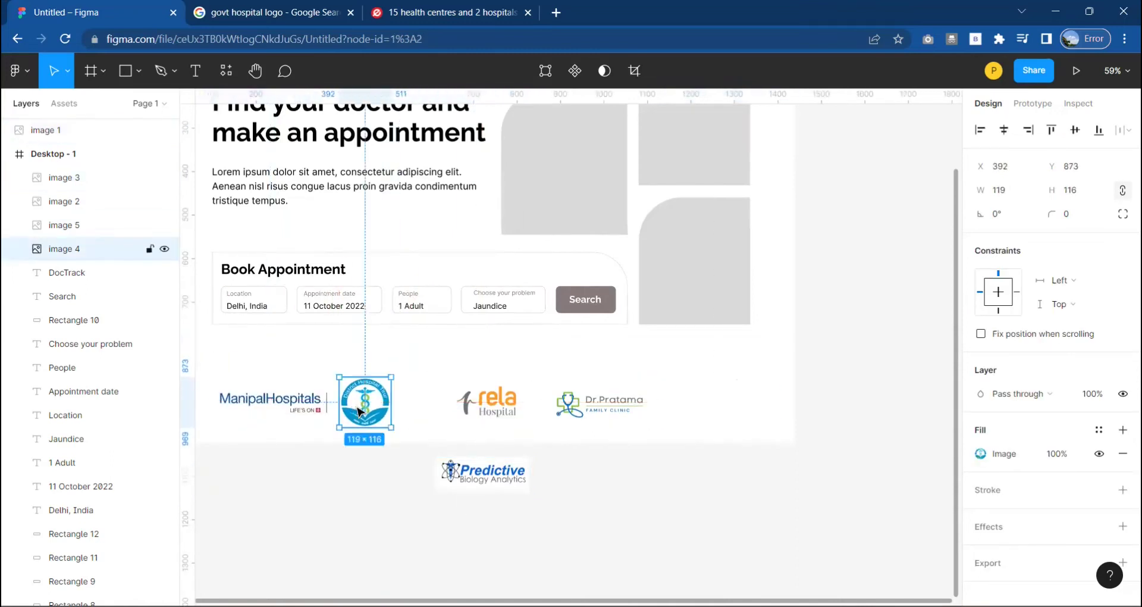
scroll(417, 404, left, 3)
drag(600, 408, 574, 408)
drag(705, 404, 690, 405)
drag(589, 473, 828, 406)
click(890, 408)
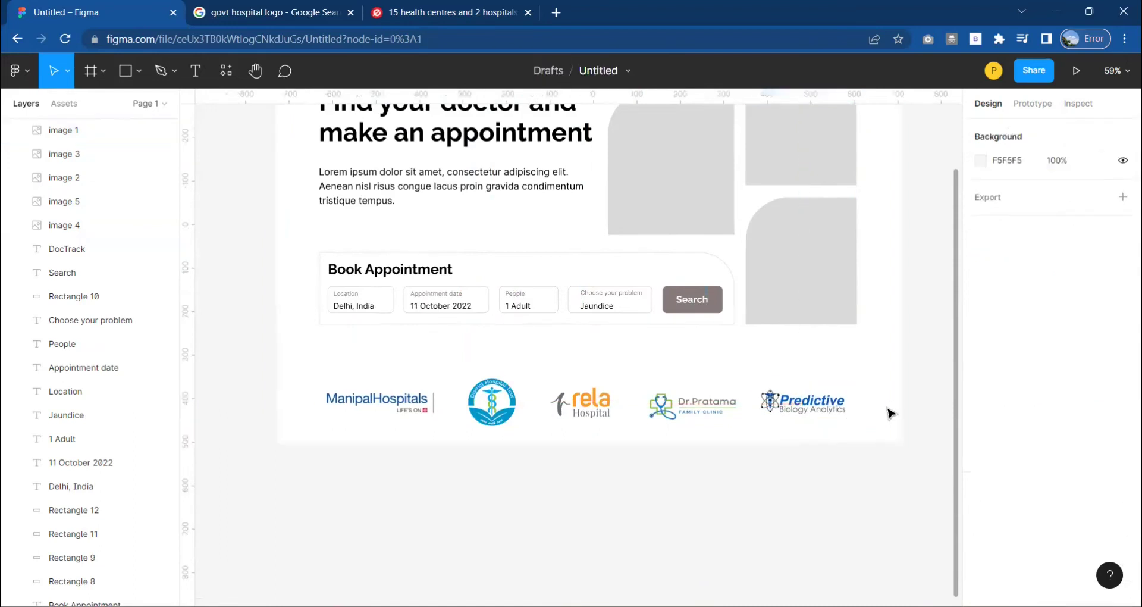
- Select all five logos, then check the Predictive logo's exposure adjustment, leaving it unchanged
drag(890, 428, 732, 372)
click(812, 432)
double_click(812, 416)
drag(909, 429, 909, 430)
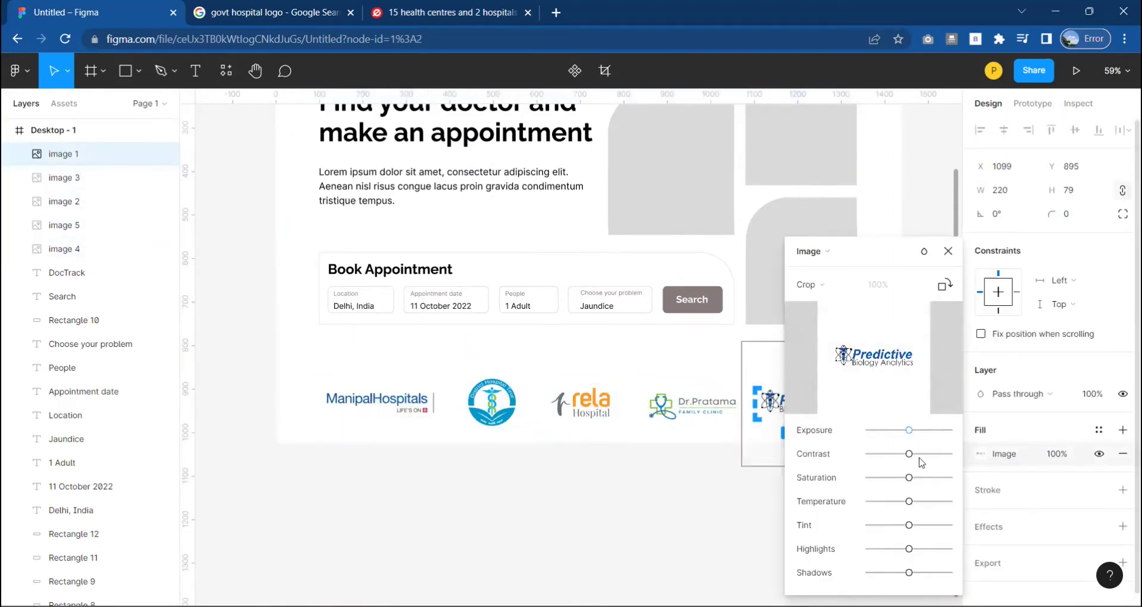
key(Escape)
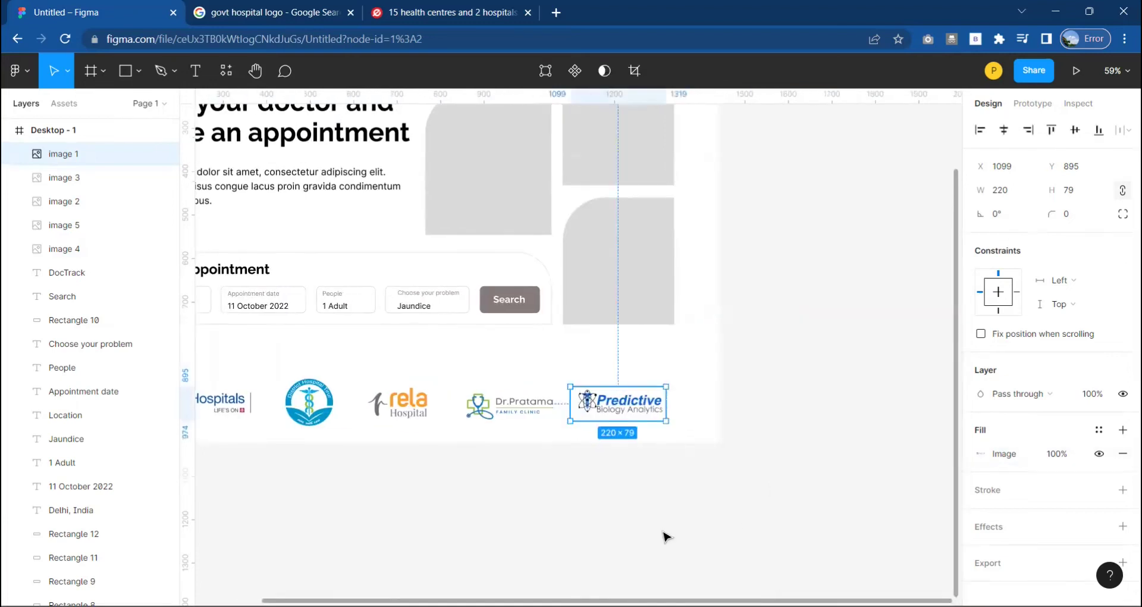
key(Escape)
- Nudge the Rela and Dr.Pratama logos left so all five logos are evenly spaced
scroll(666, 537, left, 3)
click(65, 248)
drag(582, 411, 578, 410)
click(696, 407)
drag(696, 411, 688, 412)
click(518, 418)
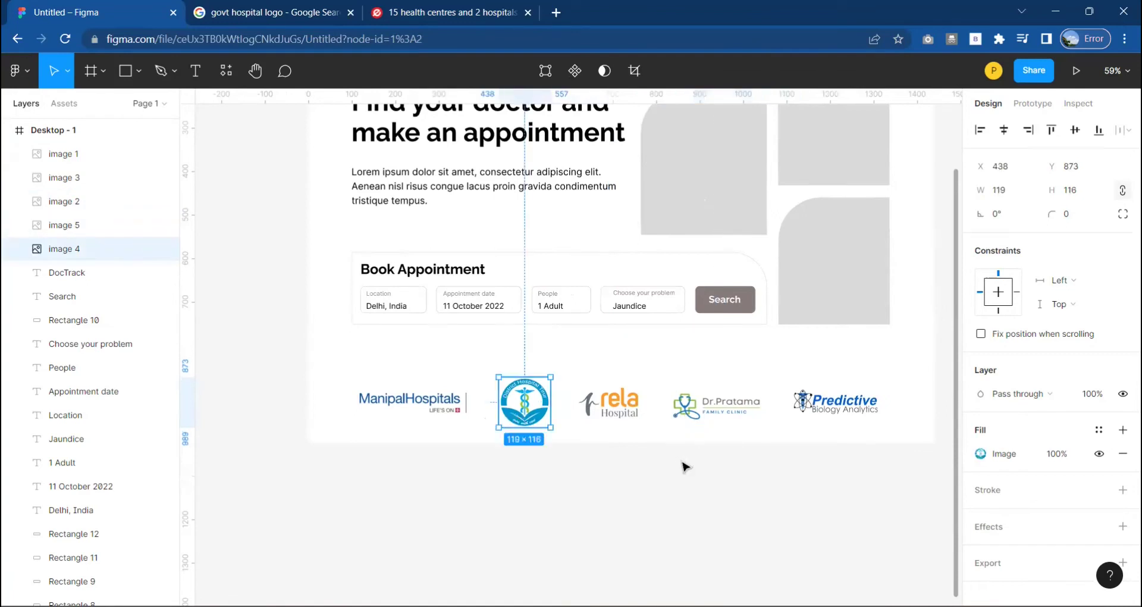
scroll(686, 467, up, 3)
click(722, 503)
click(680, 569)
scroll(680, 569, up, 4)
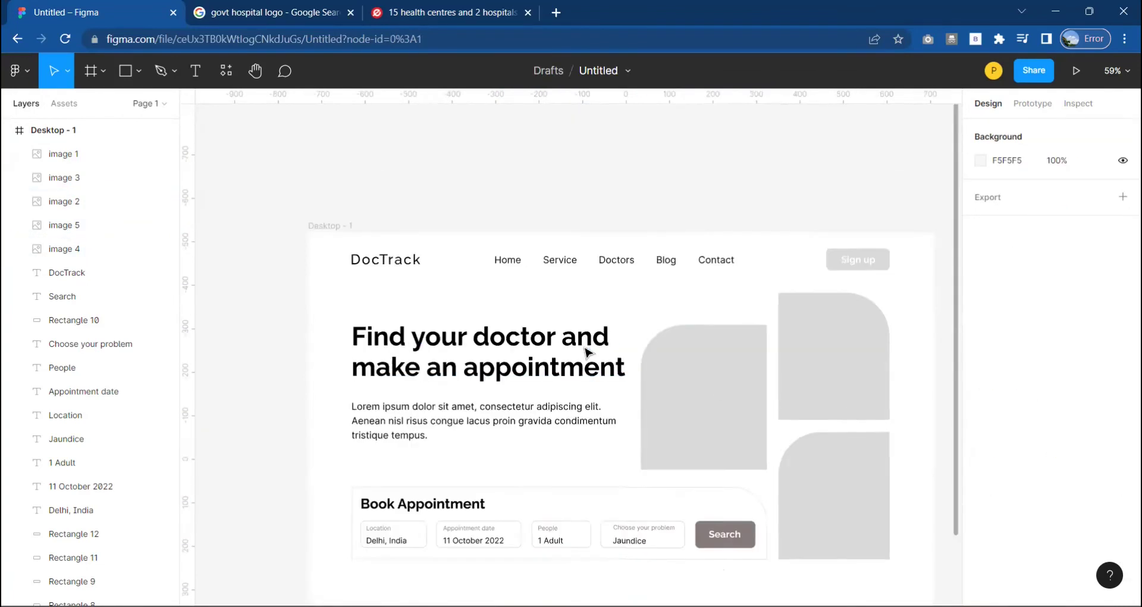
click(702, 393)
click(15, 70)
- Search Unsplash for 'doctor' and fill the first hero placeholder with the bespectacled doctor photo
click(243, 380)
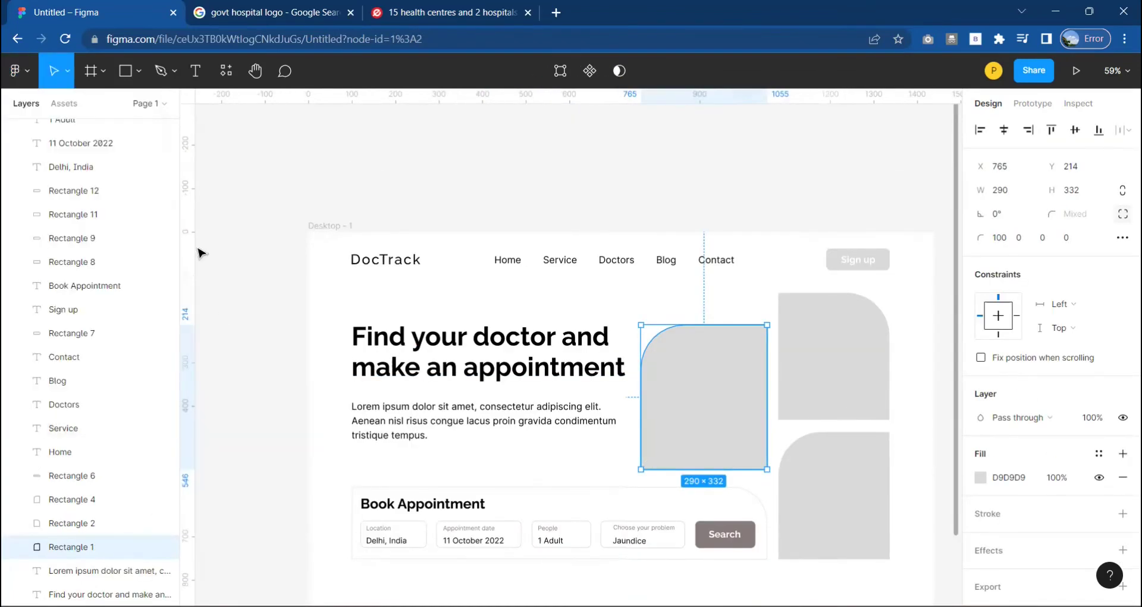
click(150, 209)
text(doctor)
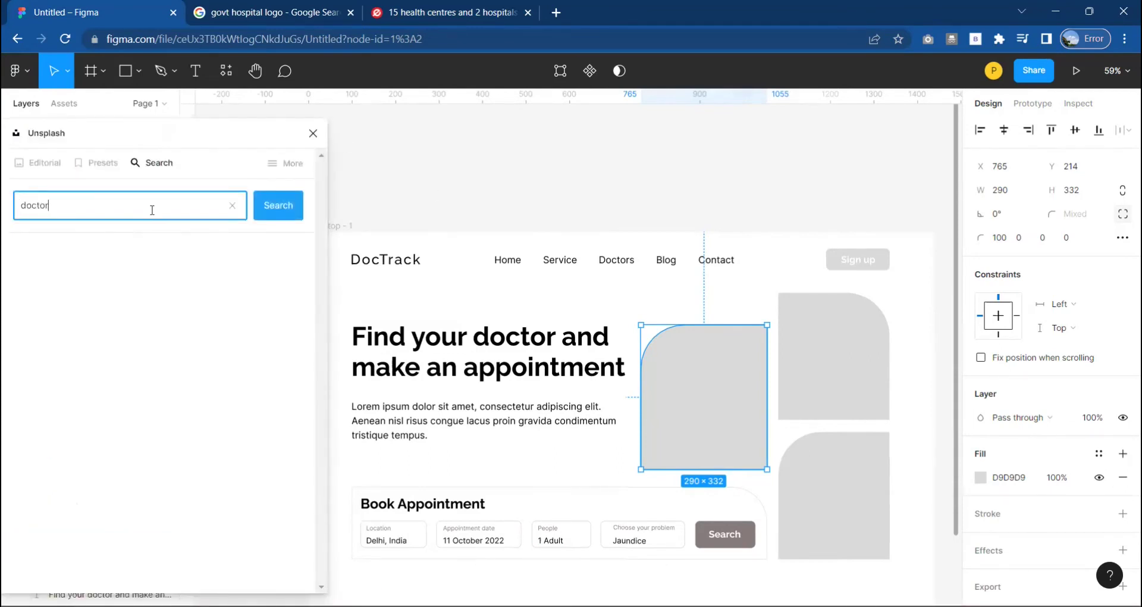
key(Return)
click(82, 434)
- Fill the upper right placeholder with the blue-scrubs doctor photo
scroll(248, 488, down, 5)
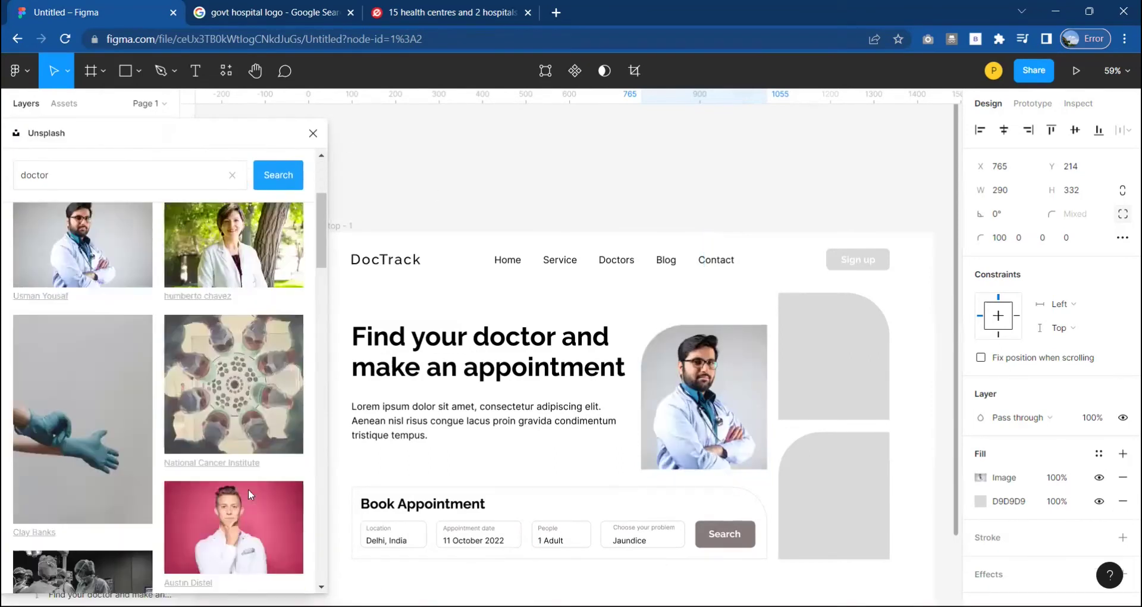
click(839, 332)
scroll(191, 480, down, 3)
scroll(190, 479, down, 3)
scroll(202, 464, down, 3)
scroll(217, 452, down, 3)
scroll(216, 452, down, 3)
scroll(216, 452, down, 3)
scroll(216, 453, down, 3)
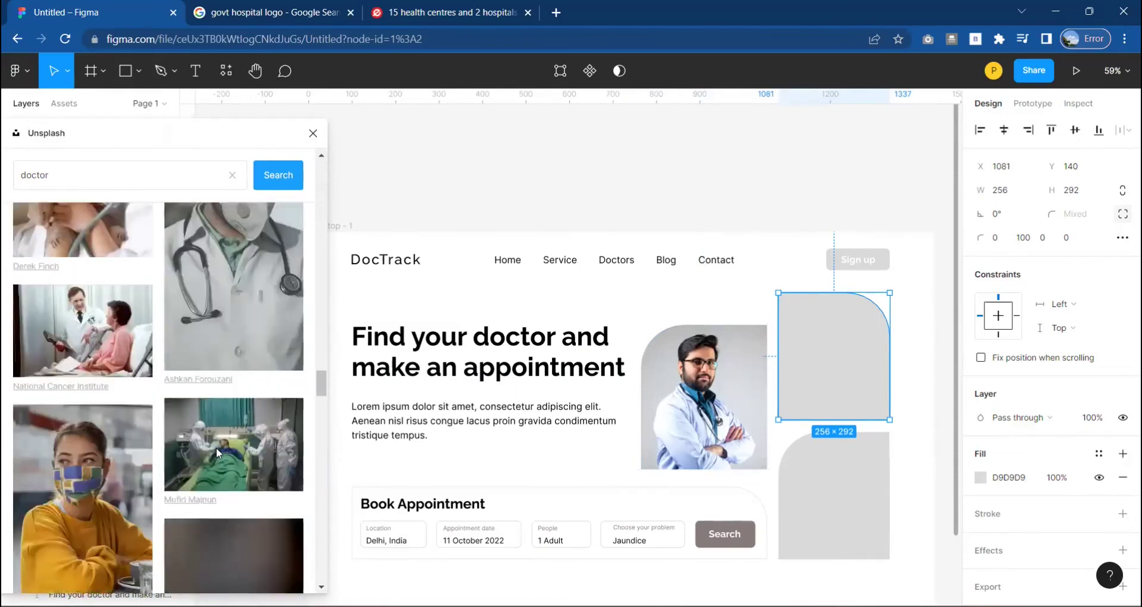
scroll(216, 453, down, 3)
scroll(119, 419, down, 3)
scroll(120, 419, down, 3)
scroll(120, 419, down, 3)
scroll(121, 424, down, 3)
scroll(121, 424, down, 5)
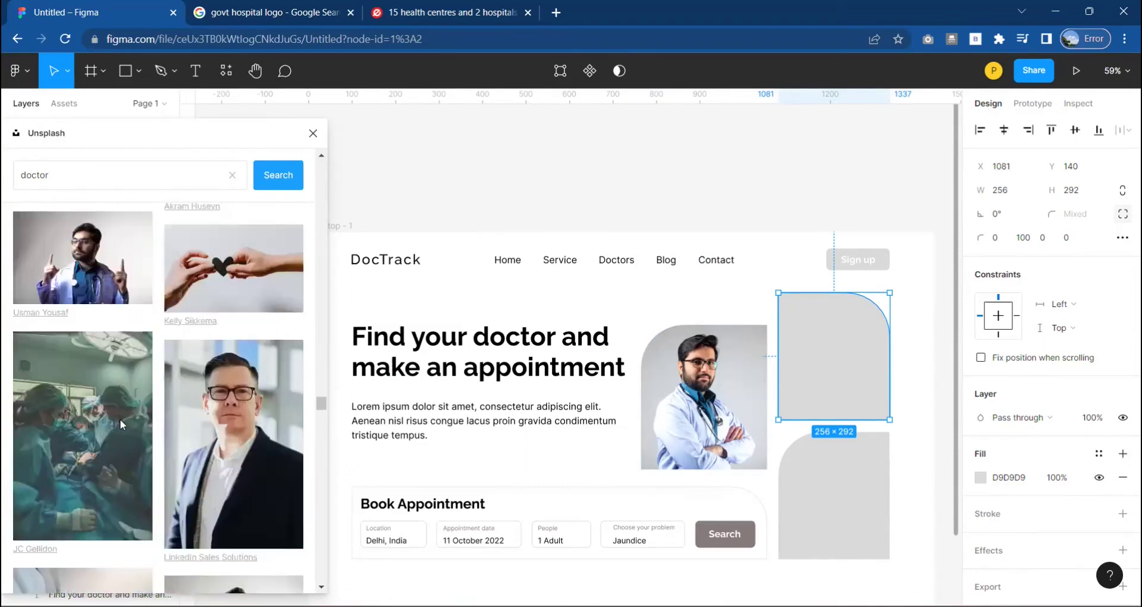
scroll(120, 424, down, 5)
scroll(120, 423, down, 5)
scroll(120, 423, down, 5)
click(227, 256)
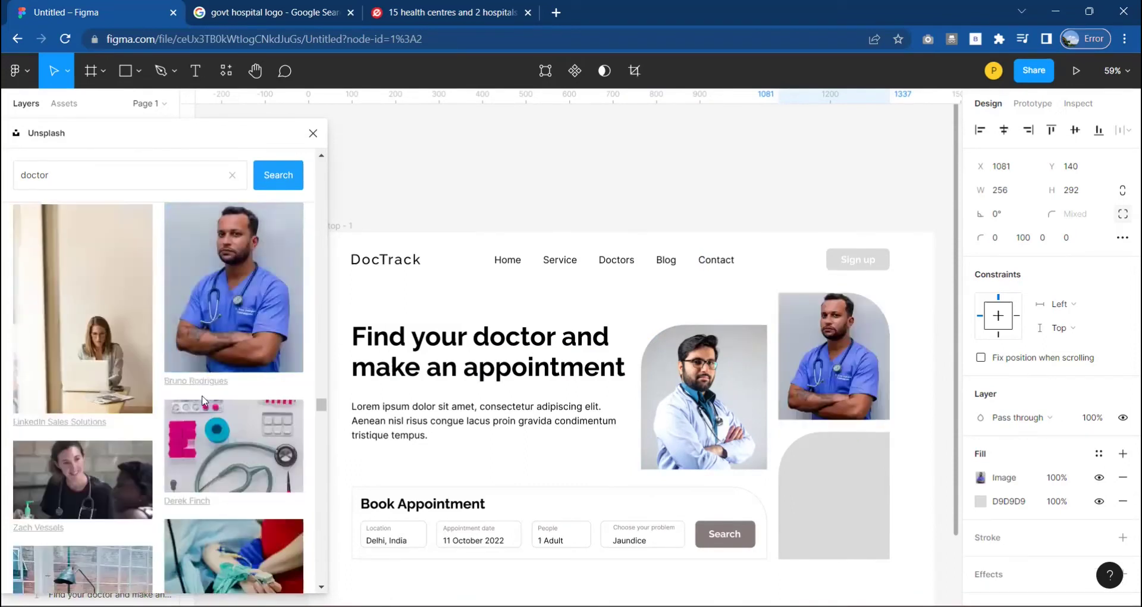
- Try several doctor photos in the lower right placeholder: operating-room, teal-scrubs, white-coat, masked surgeon, woman doctor
scroll(229, 357, down, 5)
scroll(231, 438, down, 5)
click(848, 513)
scroll(114, 441, up, 5)
scroll(114, 441, up, 5)
scroll(114, 441, up, 5)
scroll(114, 441, up, 5)
scroll(114, 442, down, 1)
click(232, 524)
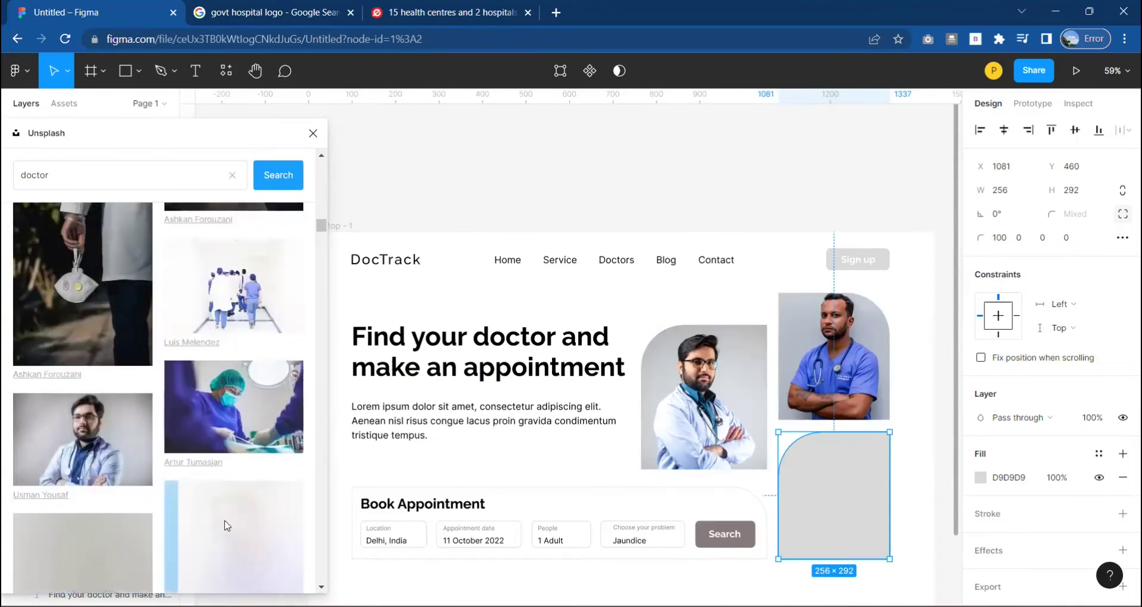
scroll(240, 313, up, 2)
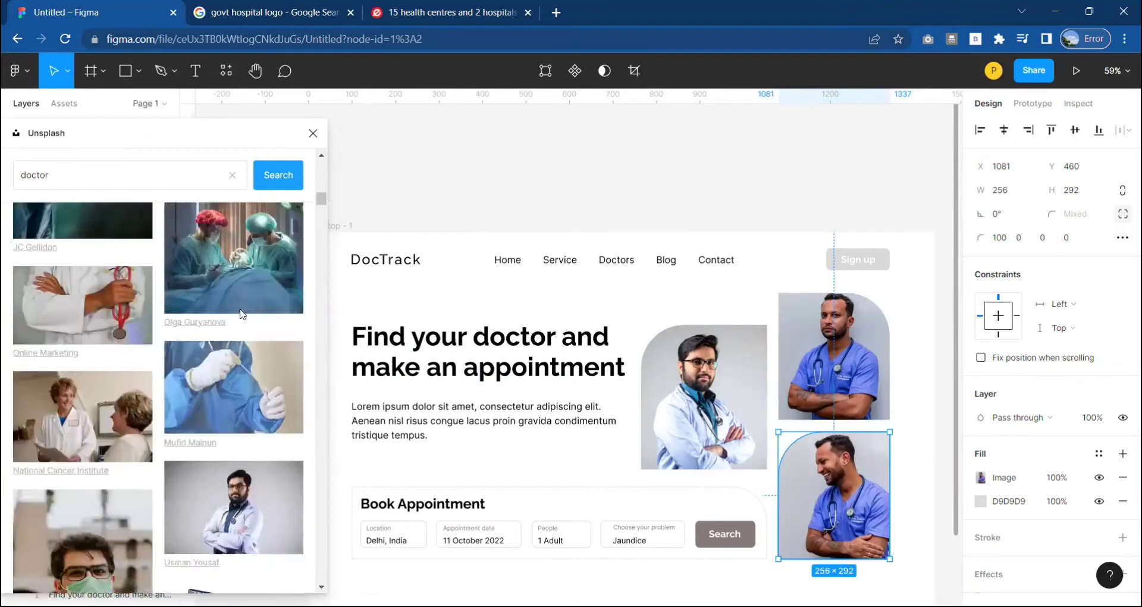
click(192, 364)
click(102, 426)
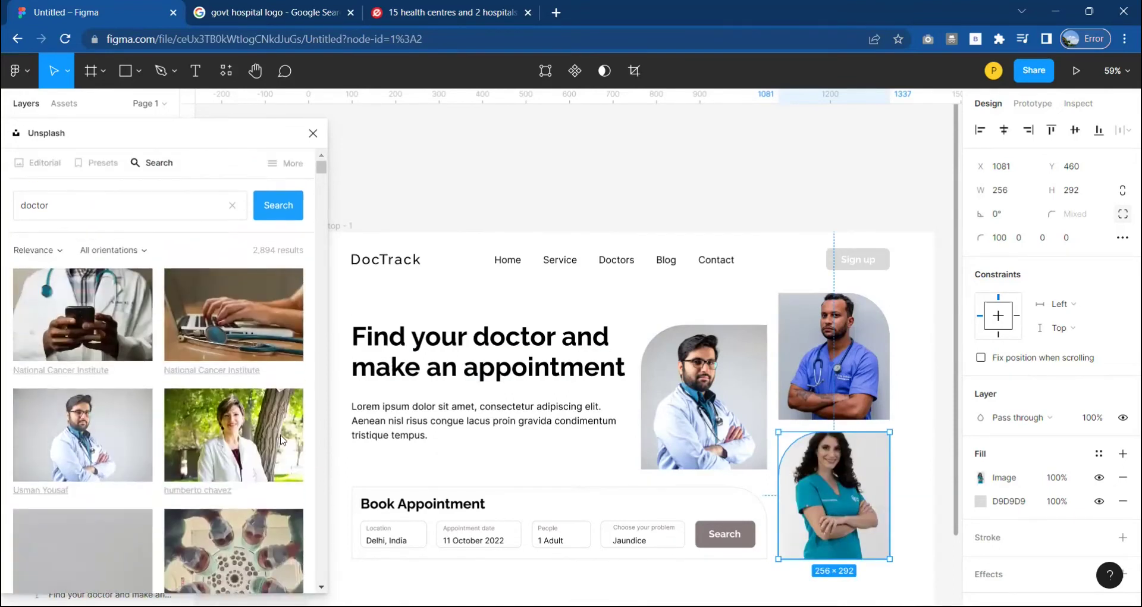
click(280, 436)
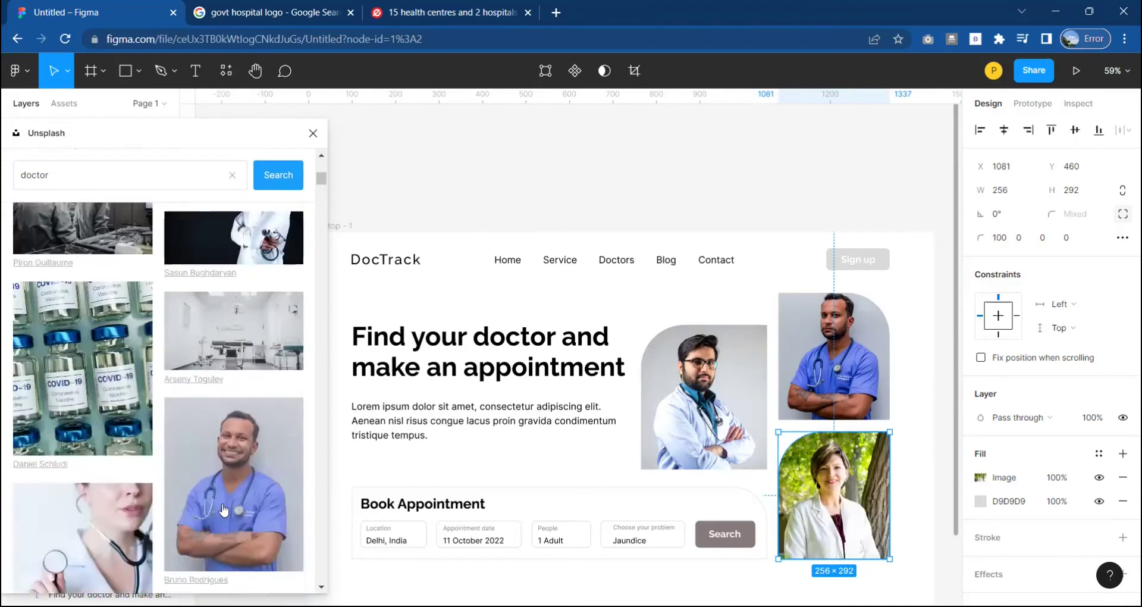
scroll(223, 508, down, 2)
scroll(223, 508, down, 1)
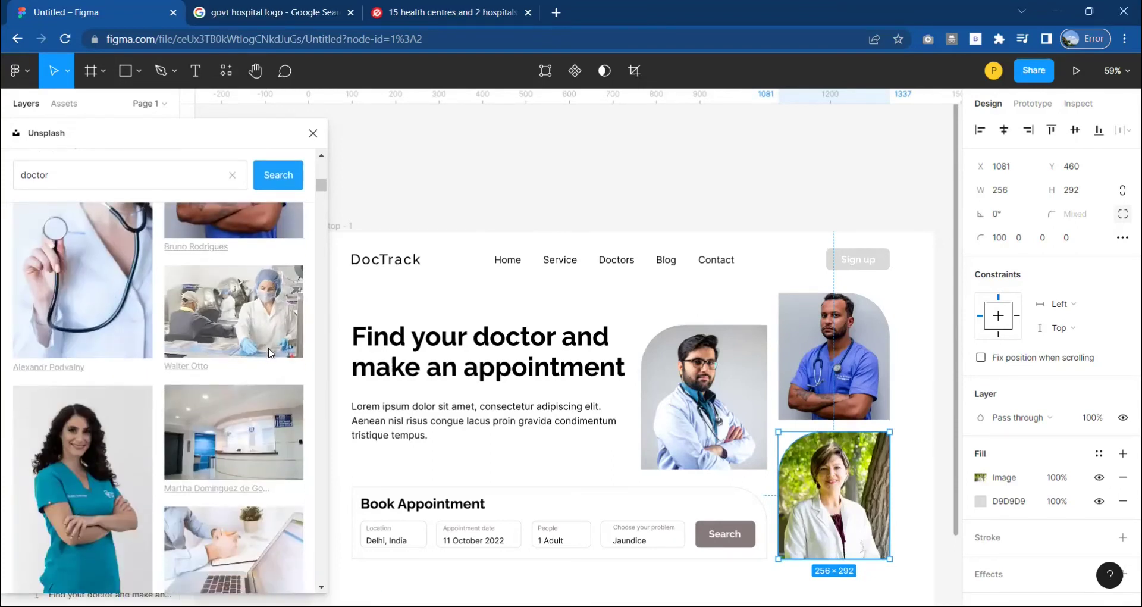
scroll(269, 353, down, 5)
scroll(262, 393, down, 5)
scroll(253, 452, down, 5)
scroll(241, 519, down, 5)
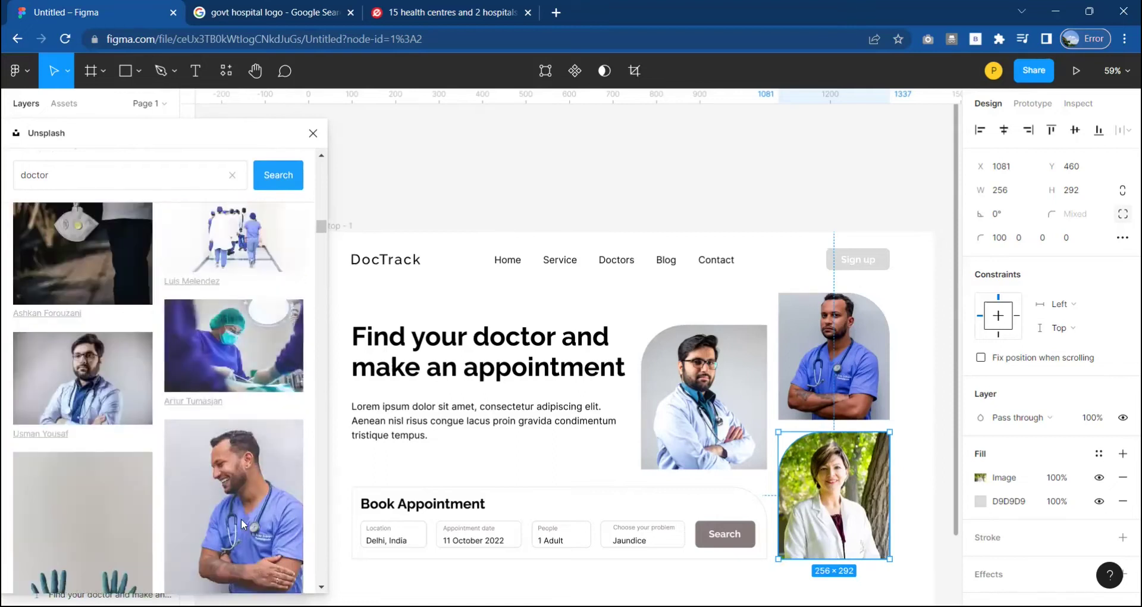
scroll(241, 519, down, 3)
click(245, 417)
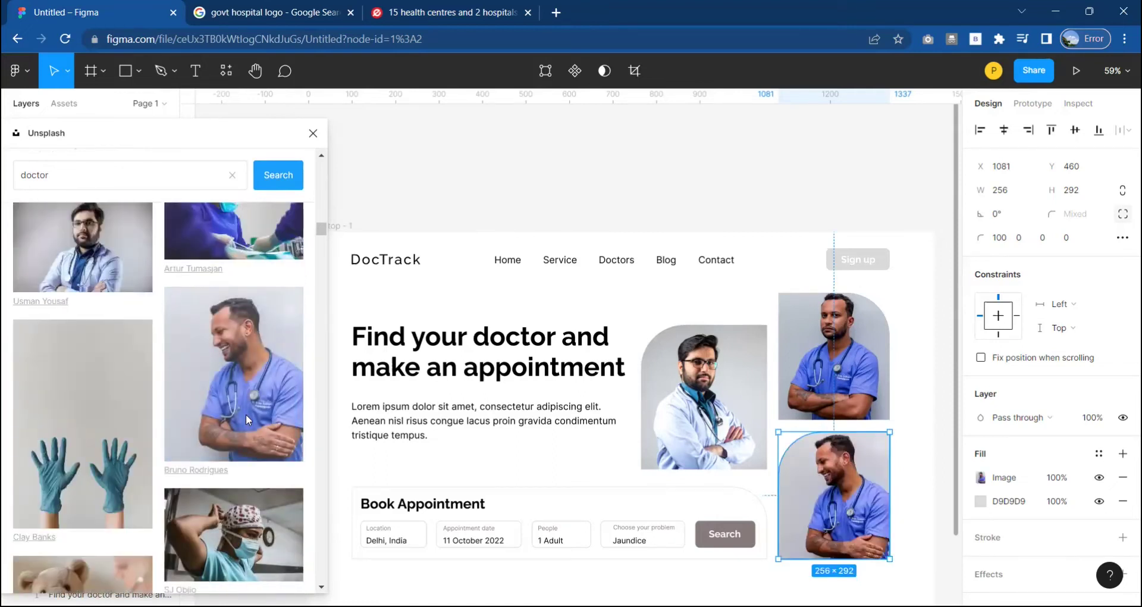
scroll(117, 387, down, 5)
scroll(149, 417, down, 5)
scroll(180, 451, down, 5)
scroll(180, 452, down, 5)
click(101, 279)
scroll(96, 343, down, 5)
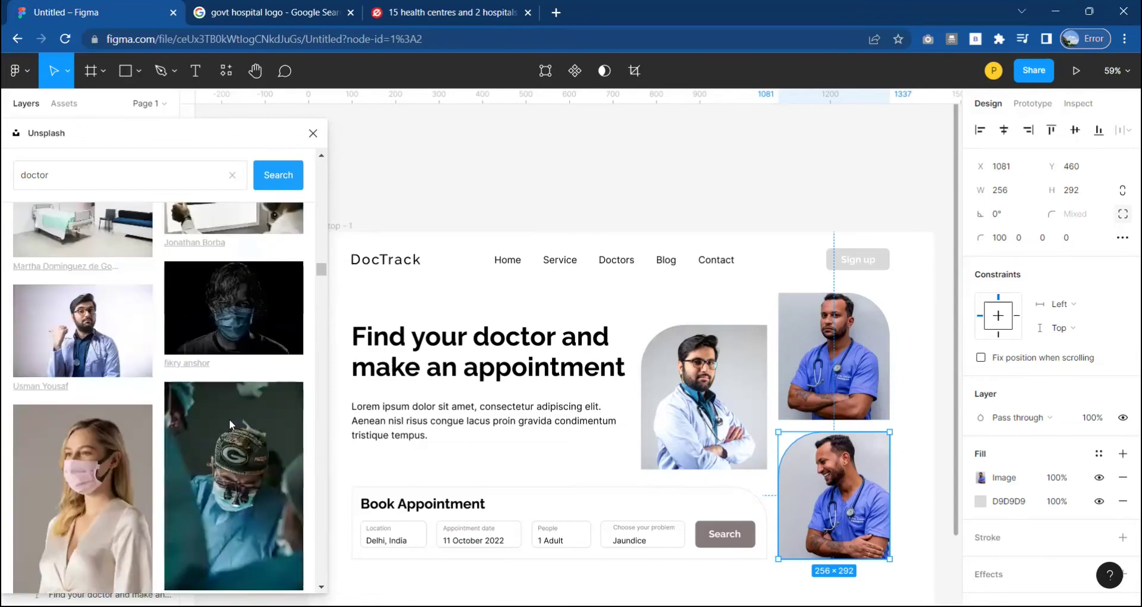
click(96, 343)
scroll(119, 405, down, 5)
scroll(149, 452, down, 5)
scroll(171, 495, down, 3)
click(173, 505)
scroll(178, 453, down, 5)
scroll(230, 376, down, 3)
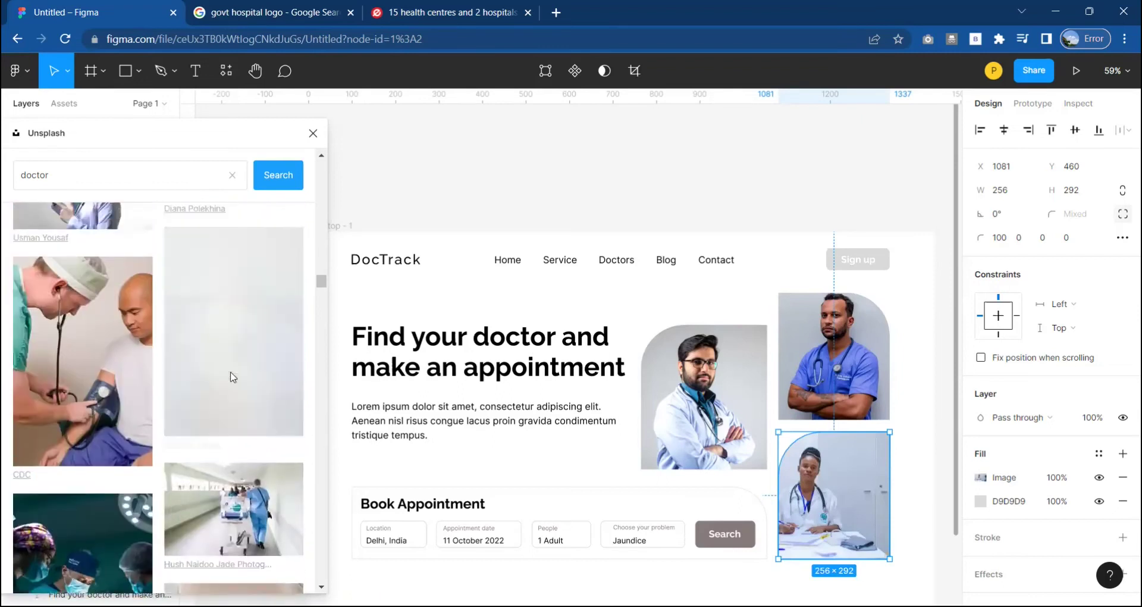
scroll(230, 371, down, 5)
click(222, 366)
scroll(222, 366, down, 3)
scroll(74, 446, down, 3)
scroll(74, 447, down, 5)
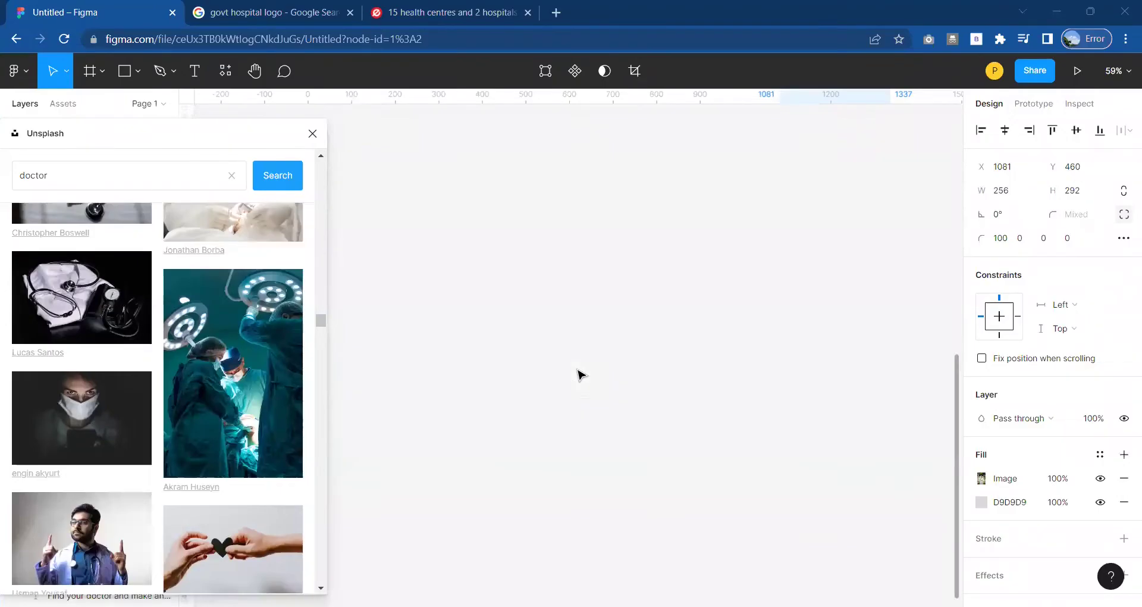
scroll(581, 374, down, 3)
- Reselect the lower right photo and settle on the masked doctor photo
key(Escape)
click(877, 415)
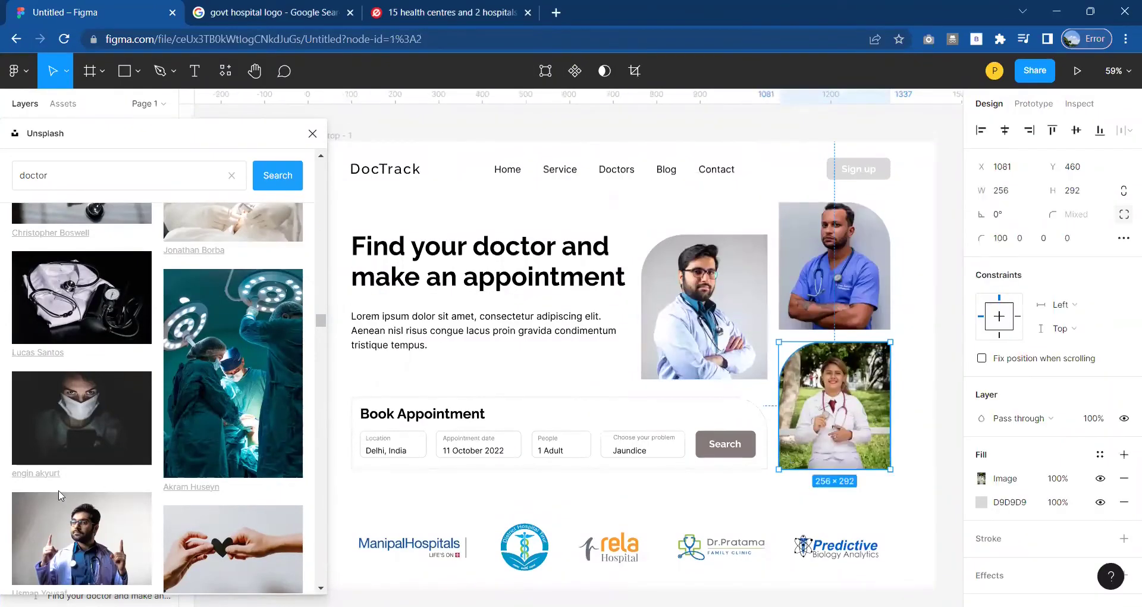
scroll(58, 491, down, 3)
scroll(149, 416, down, 2)
scroll(227, 362, down, 2)
scroll(227, 363, down, 2)
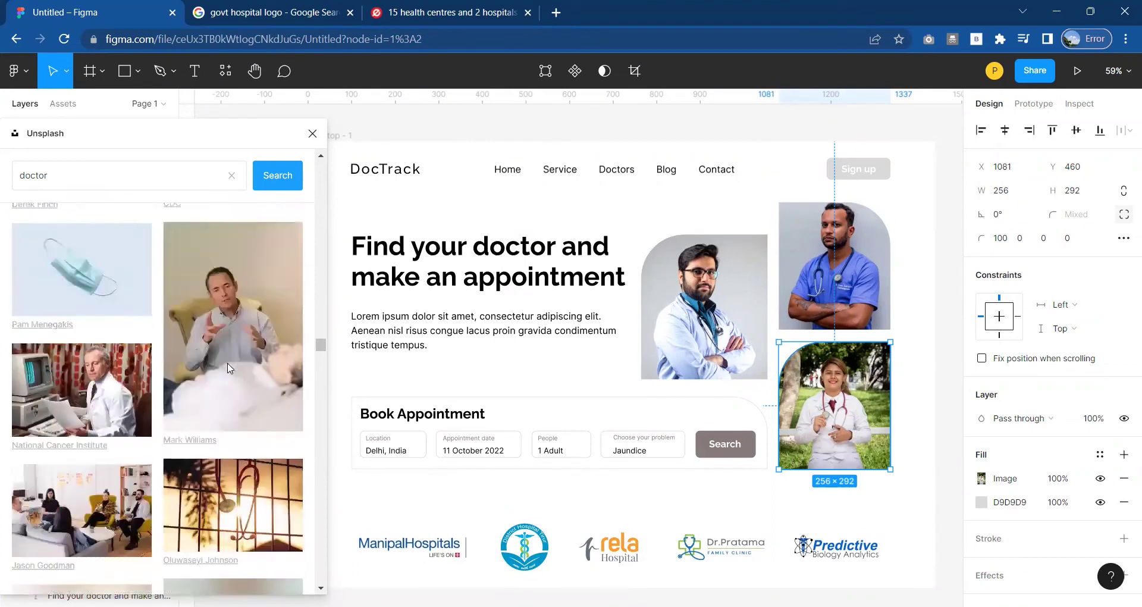
scroll(228, 362, down, 2)
scroll(228, 362, down, 2)
scroll(227, 364, down, 2)
scroll(227, 363, down, 2)
scroll(227, 364, down, 2)
scroll(227, 363, down, 2)
scroll(228, 363, down, 2)
scroll(227, 363, down, 2)
scroll(227, 363, down, 2)
scroll(227, 364, down, 2)
scroll(227, 367, down, 2)
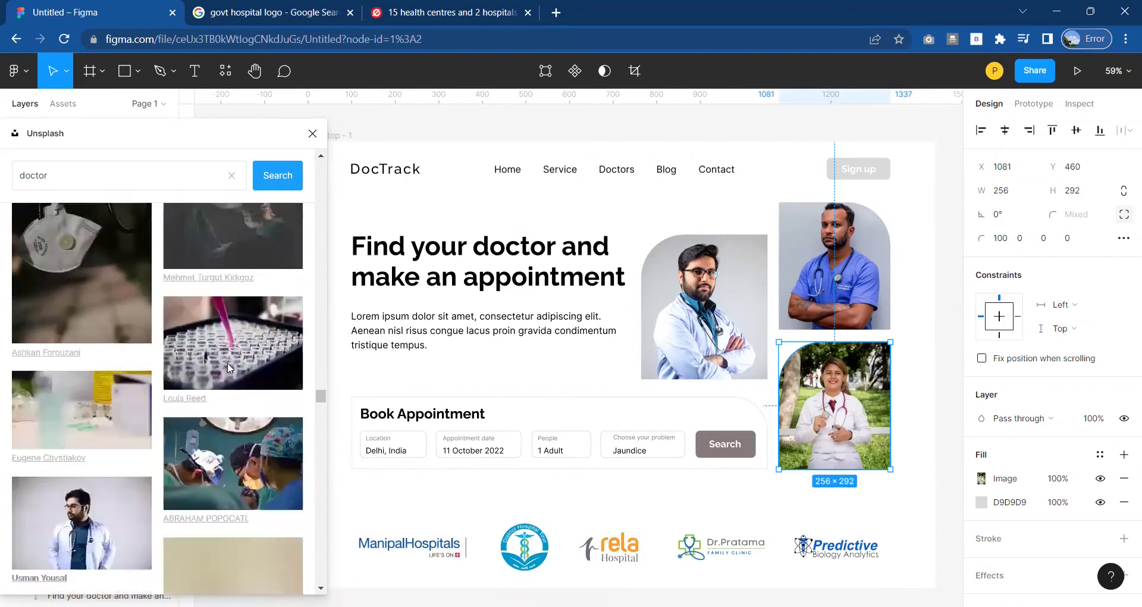
scroll(227, 368, down, 2)
click(227, 367)
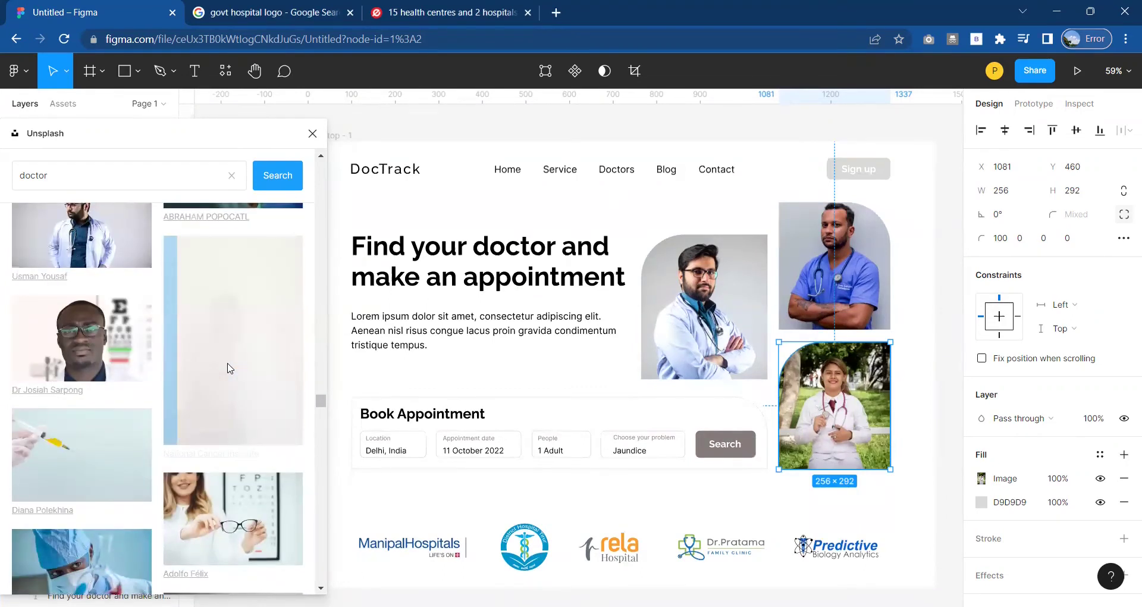
scroll(227, 367, down, 2)
scroll(228, 367, down, 3)
scroll(227, 367, down, 3)
scroll(227, 367, down, 3)
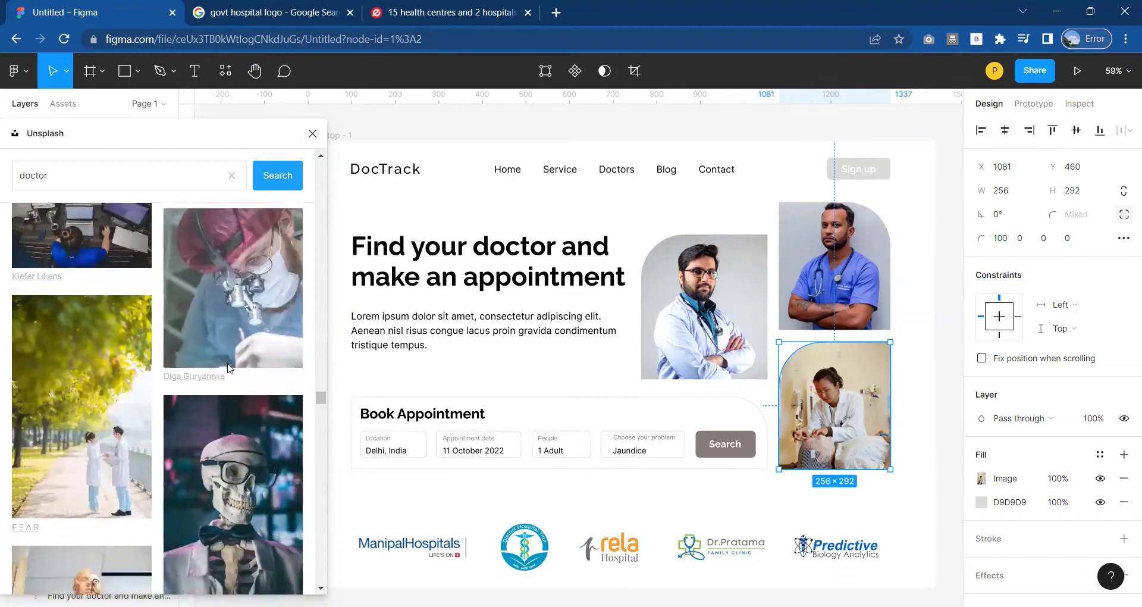
scroll(227, 367, down, 3)
click(226, 357)
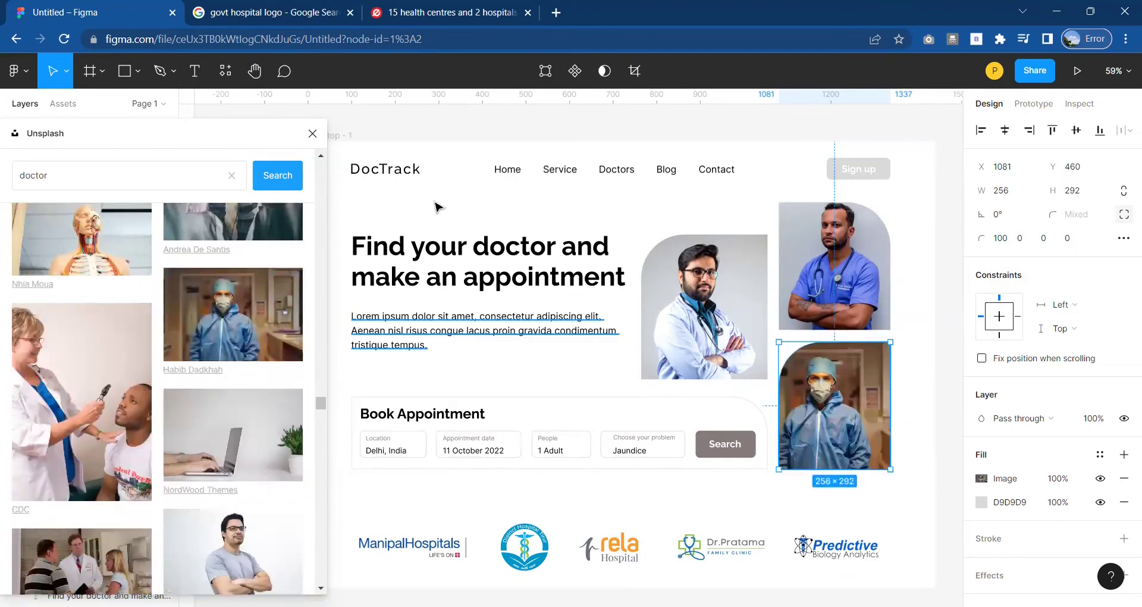
- Draw a small 61×55 grey square left of the page and duplicate it into a stack of five
click(312, 134)
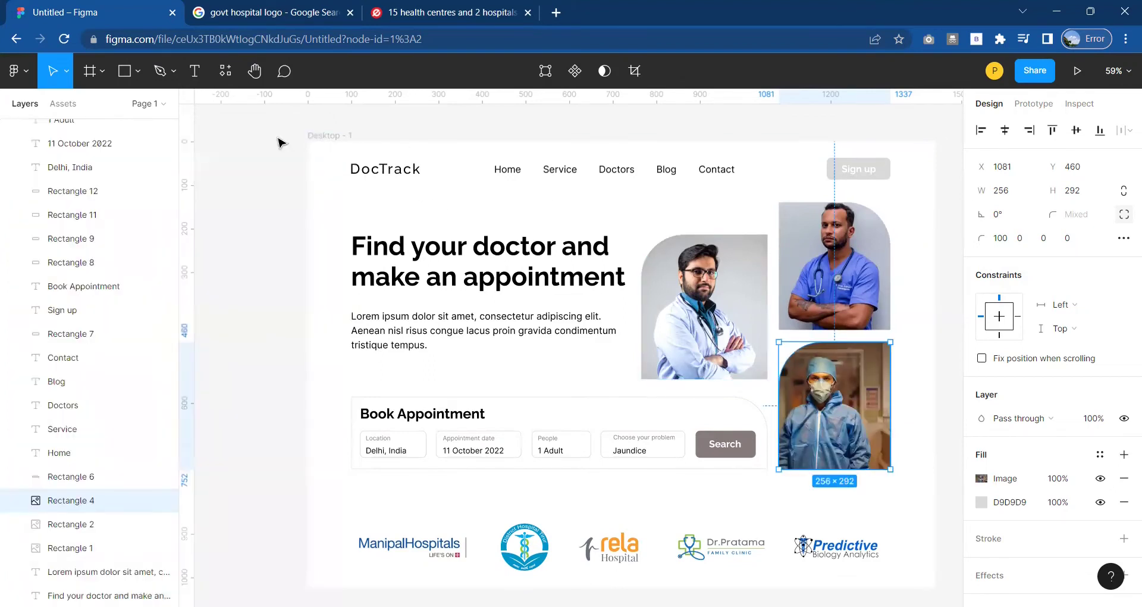
mouse_move(244, 169)
mouse_down()
mouse_move(270, 193)
mouse_move(262, 225)
mouse_up()
key(ctrl+d)
key(ctrl+d)
key(ctrl+d)
key(ctrl+d)
click(286, 250)
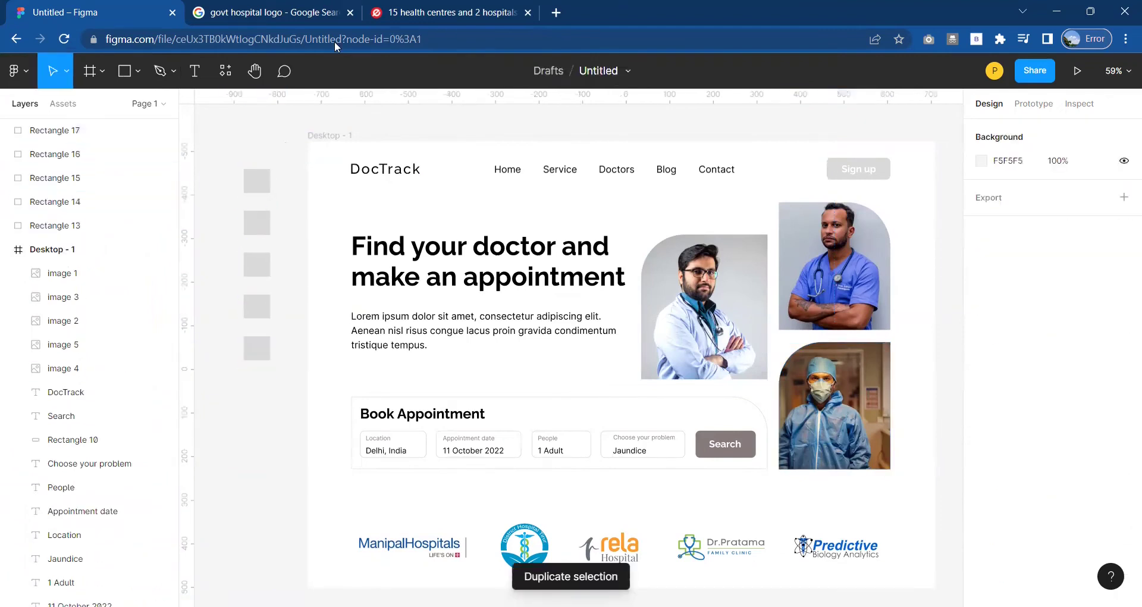
- Go to the Coolors site in the browser and view its trending colour palettes
click(336, 9)
click(296, 37)
text(coolors.co)
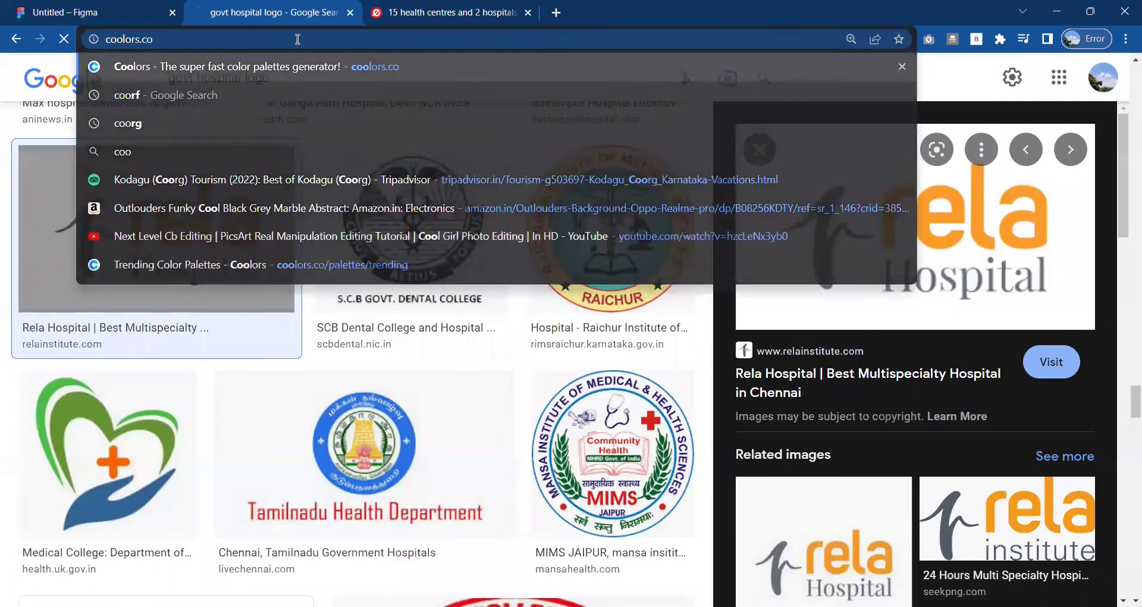
key(Return)
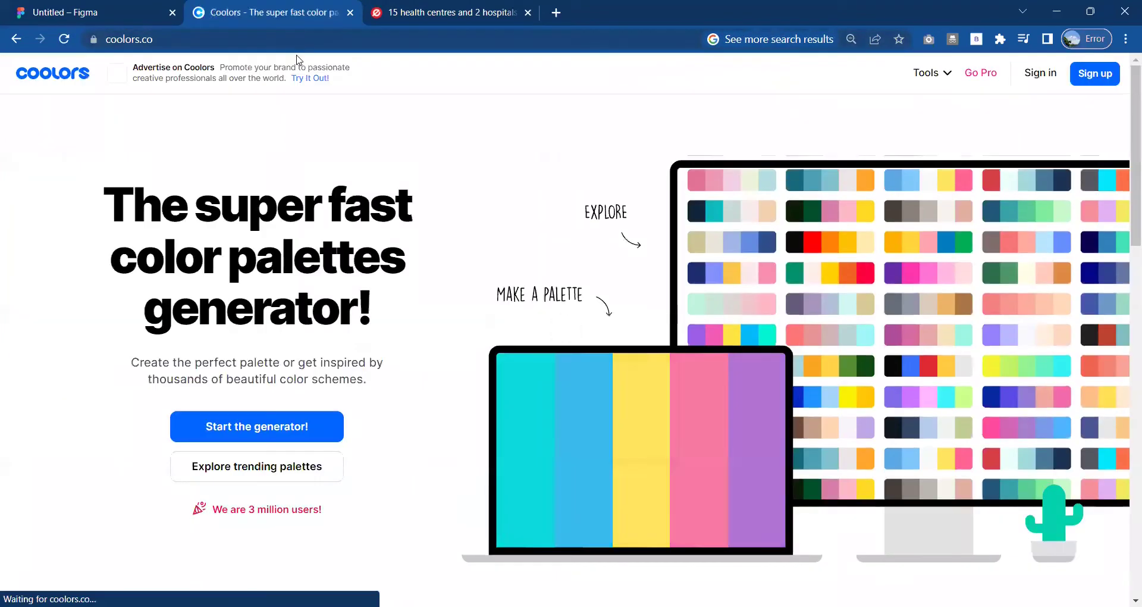
click(289, 473)
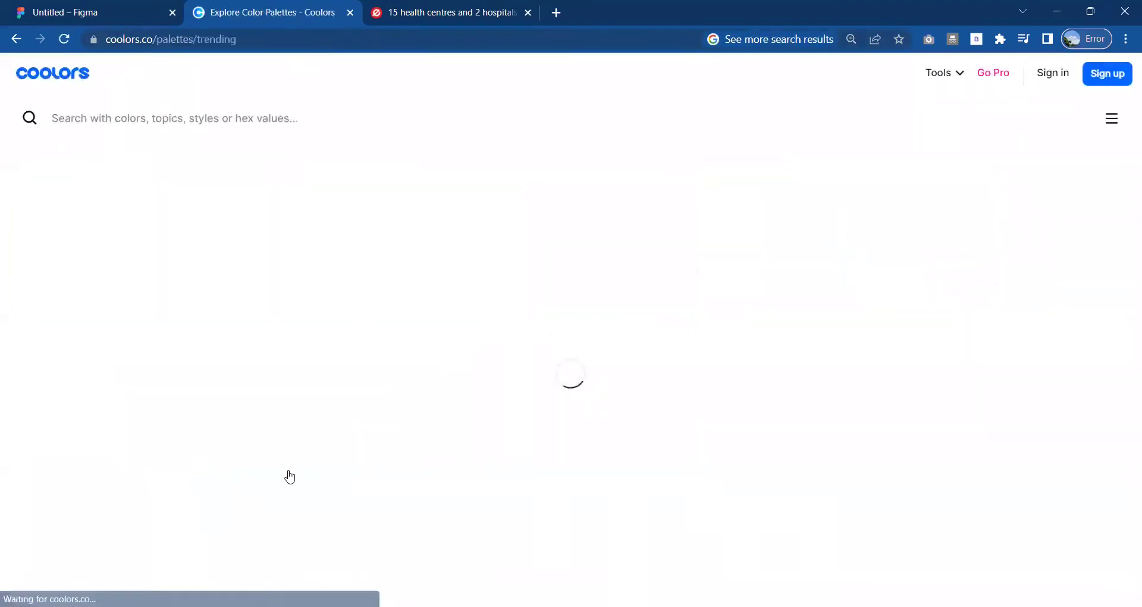
- Filter the Coolors palettes to Turquoise colours
scroll(289, 476, down, 4)
scroll(290, 476, down, 4)
scroll(289, 476, down, 3)
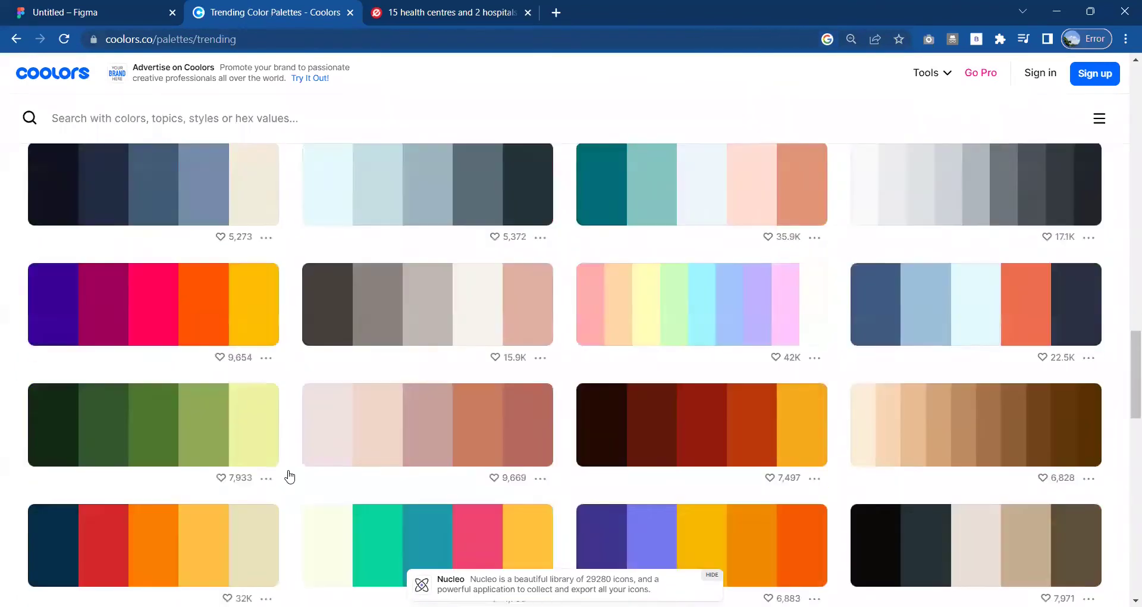
scroll(290, 476, down, 2)
scroll(290, 476, down, 3)
scroll(290, 476, down, 5)
scroll(289, 476, down, 5)
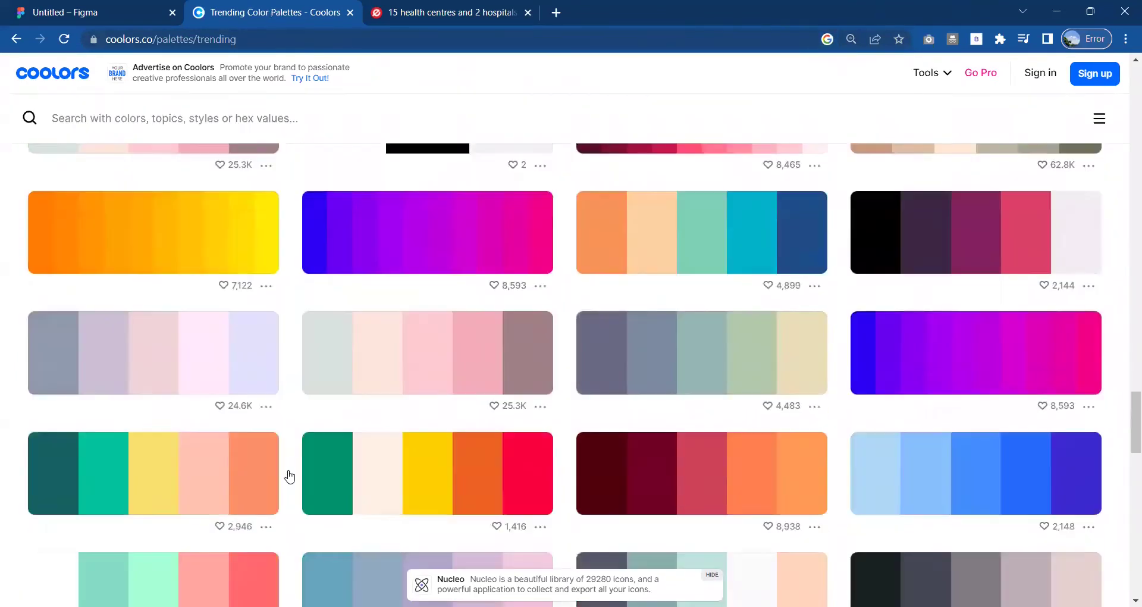
scroll(292, 458, down, 5)
click(217, 123)
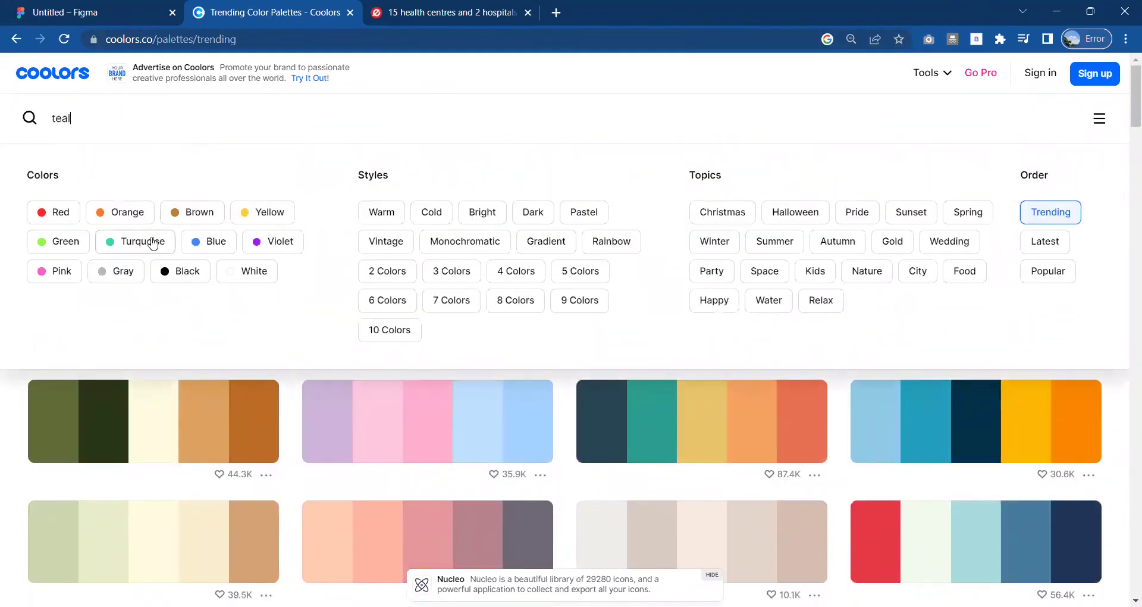
click(153, 243)
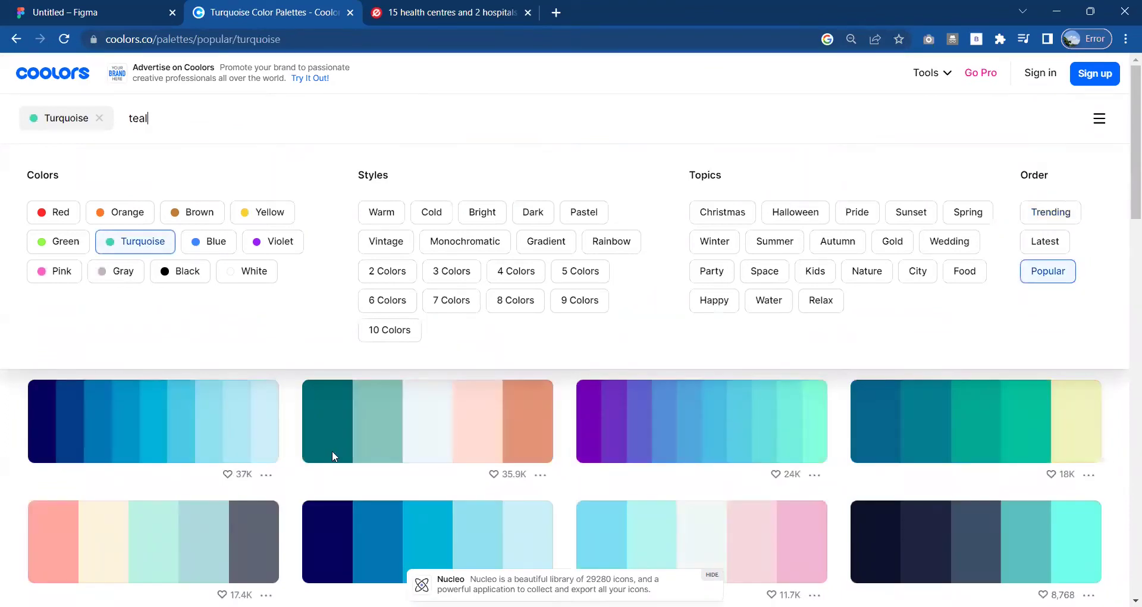
- Copy a colour's hex code from a turquoise palette and return to the DocTrack design
scroll(339, 528, down, 2)
scroll(340, 531, down, 2)
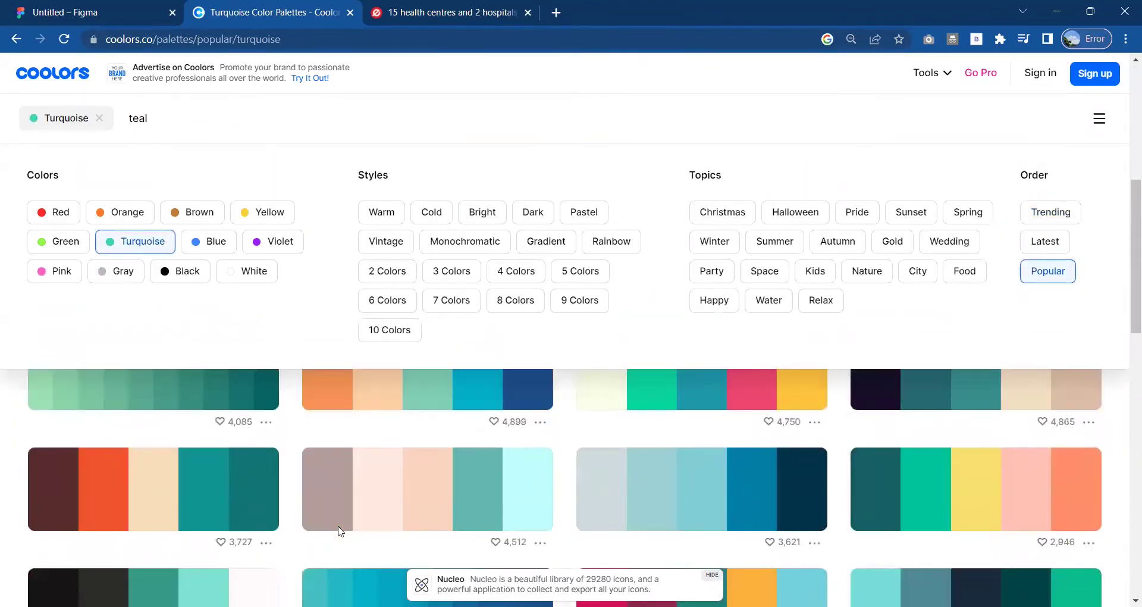
scroll(340, 531, down, 2)
click(657, 427)
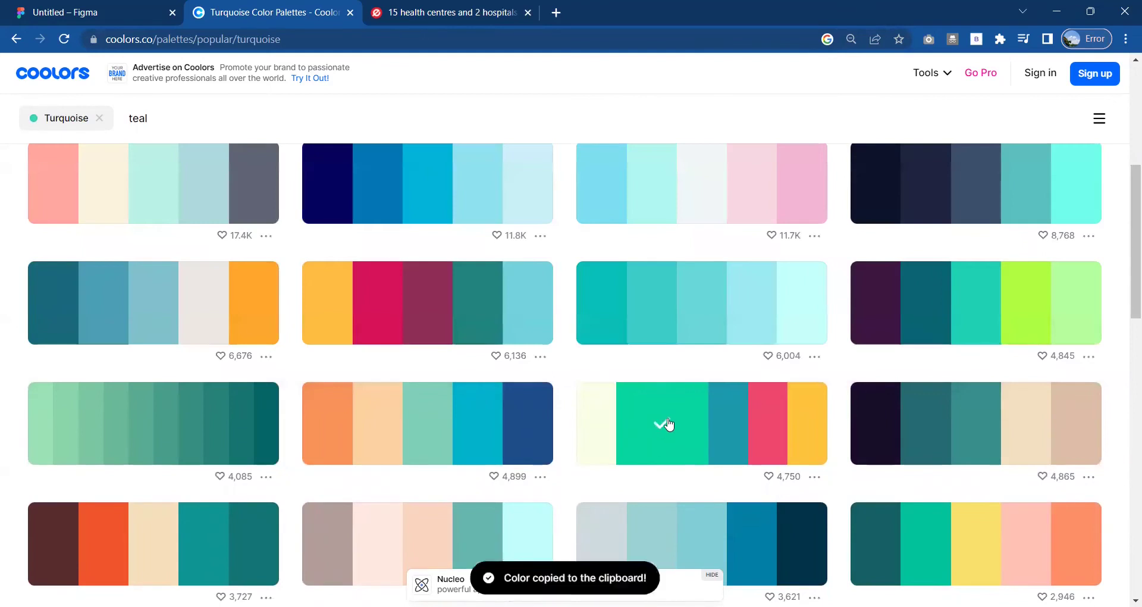
scroll(565, 379, up, 5)
mouse_move(607, 348)
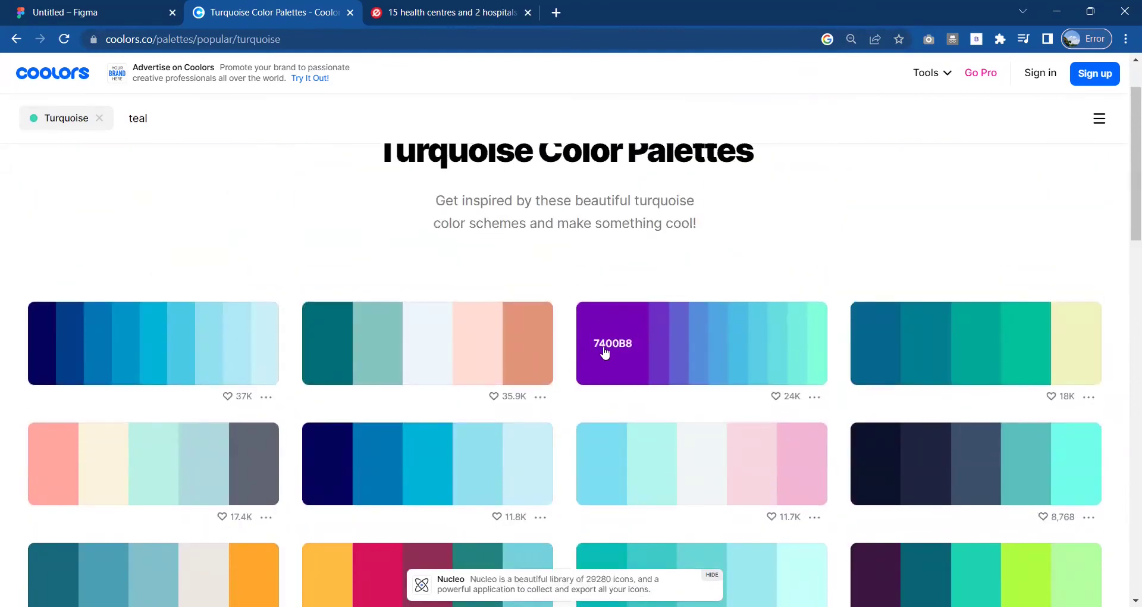
click(113, 12)
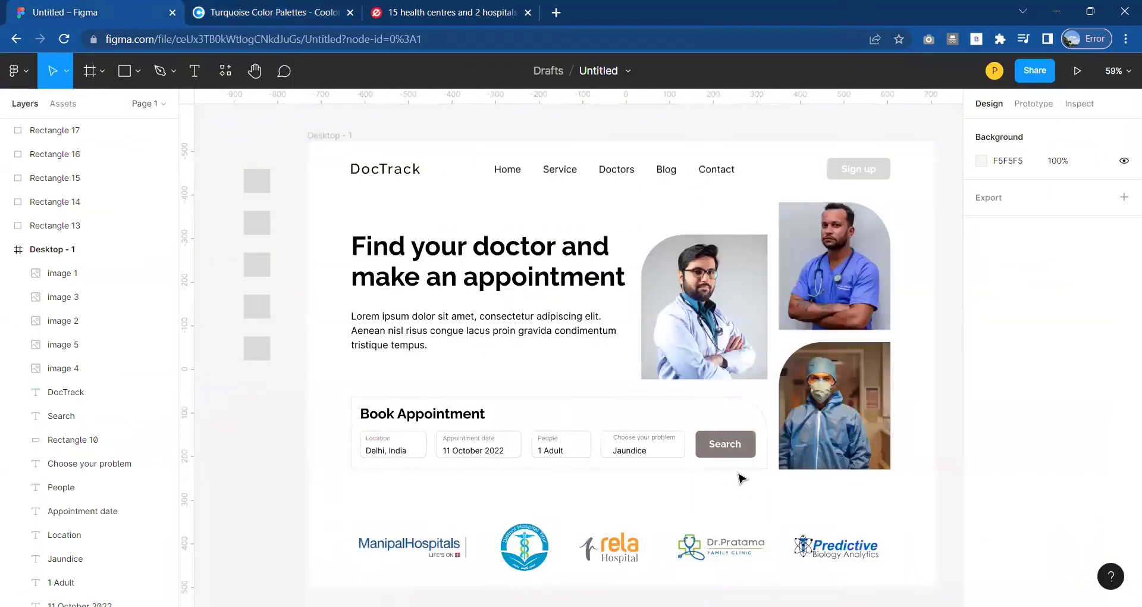
- Fill the second swatch square with purple 5E60CE
click(262, 232)
click(335, 254)
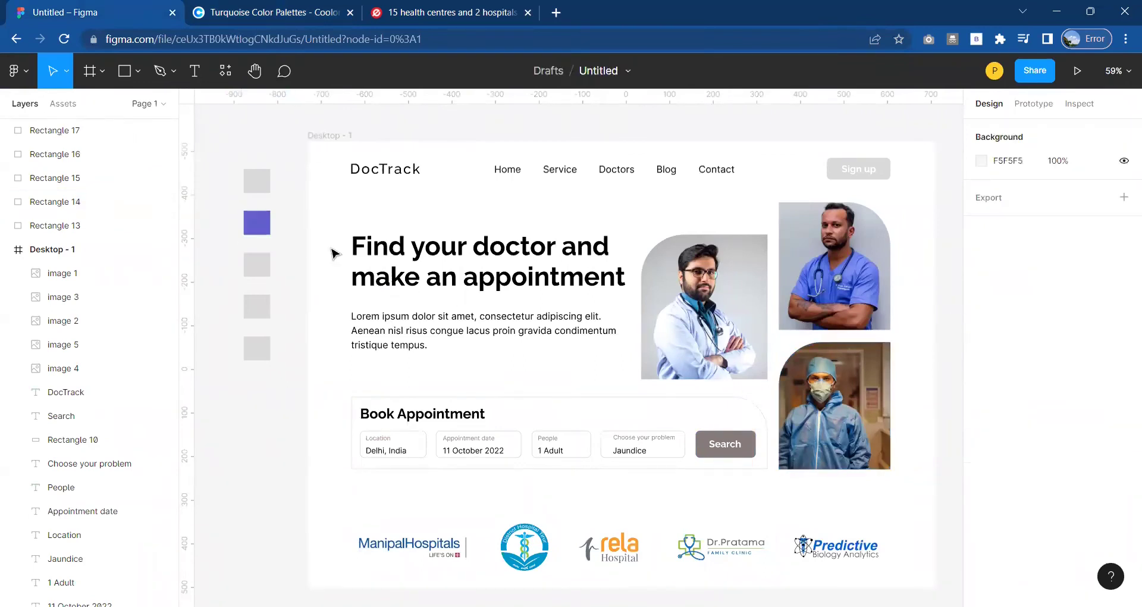
click(268, 12)
click(89, 12)
- Select the third swatch square and copy light cyan 90E0EF from the turquoise palettes
click(257, 265)
click(246, 12)
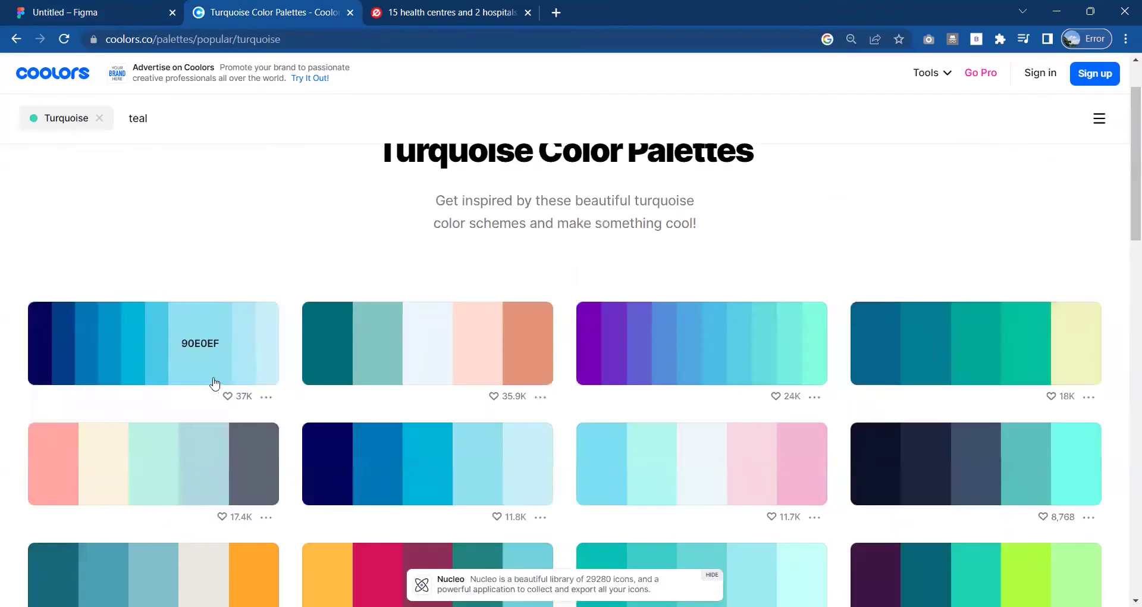
click(204, 361)
key(ctrl+1)
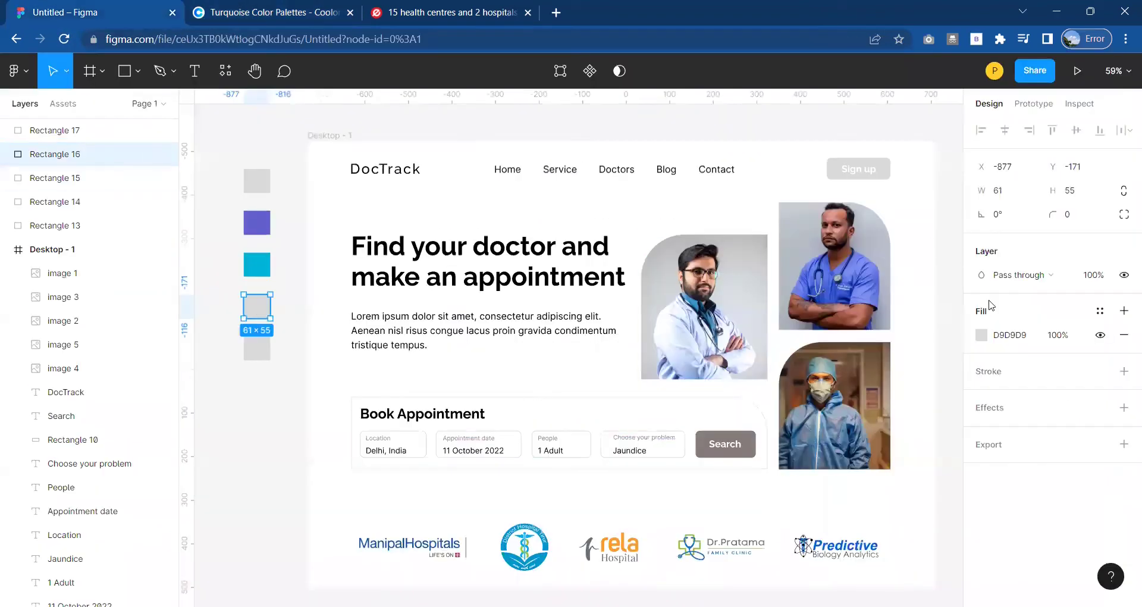
click(259, 13)
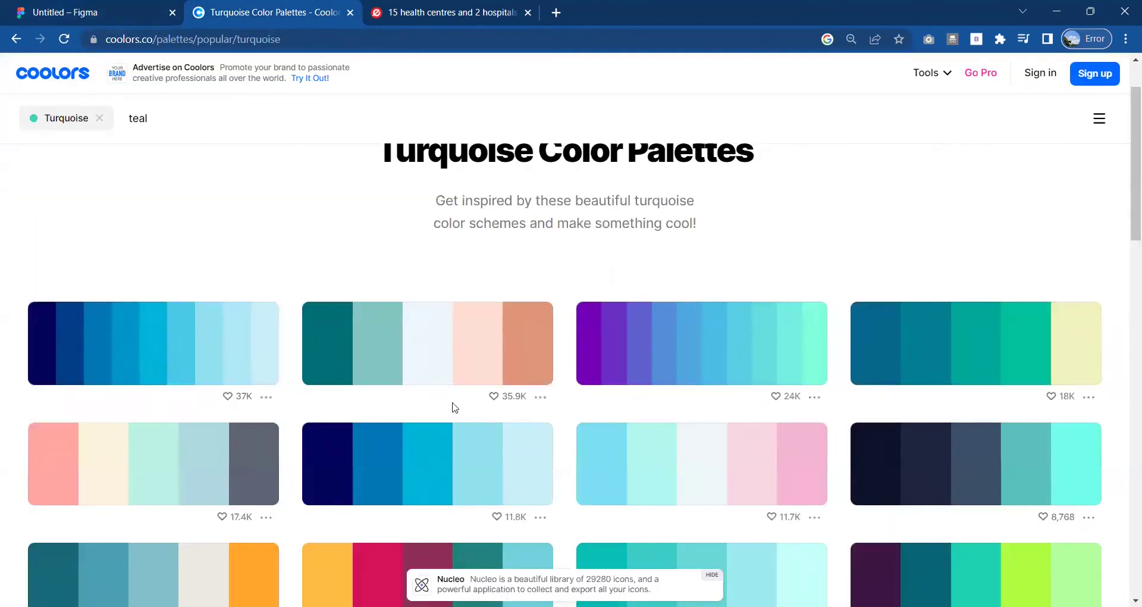
scroll(436, 356, down, 5)
scroll(436, 355, up, 3)
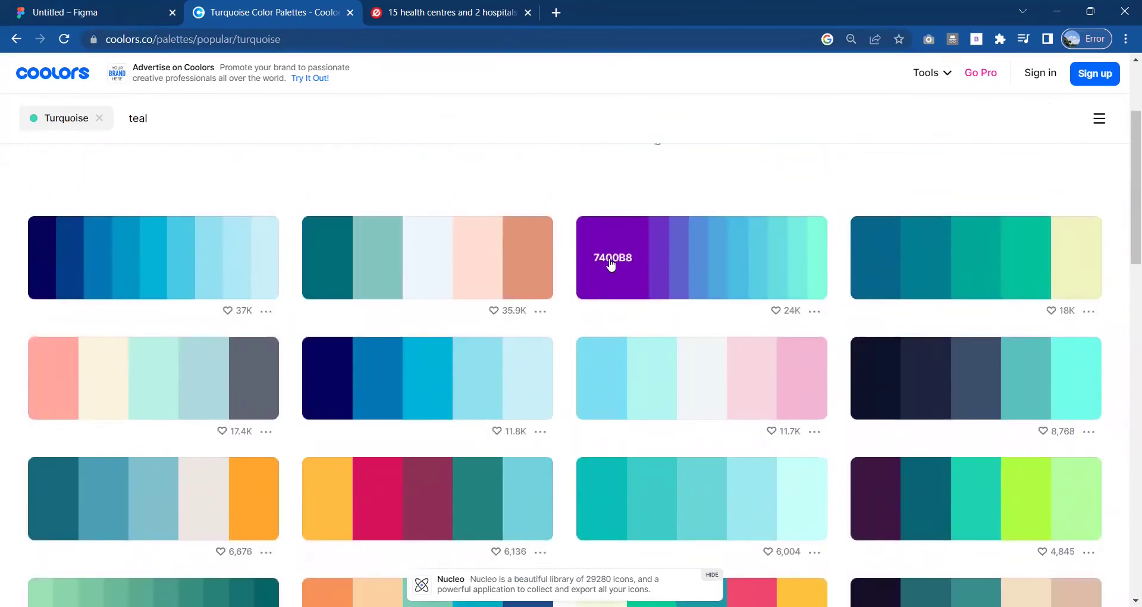
key(ctrl+1)
- Give the top and bottom swatch squares palette colours, then select the Sign up button rectangle
click(256, 179)
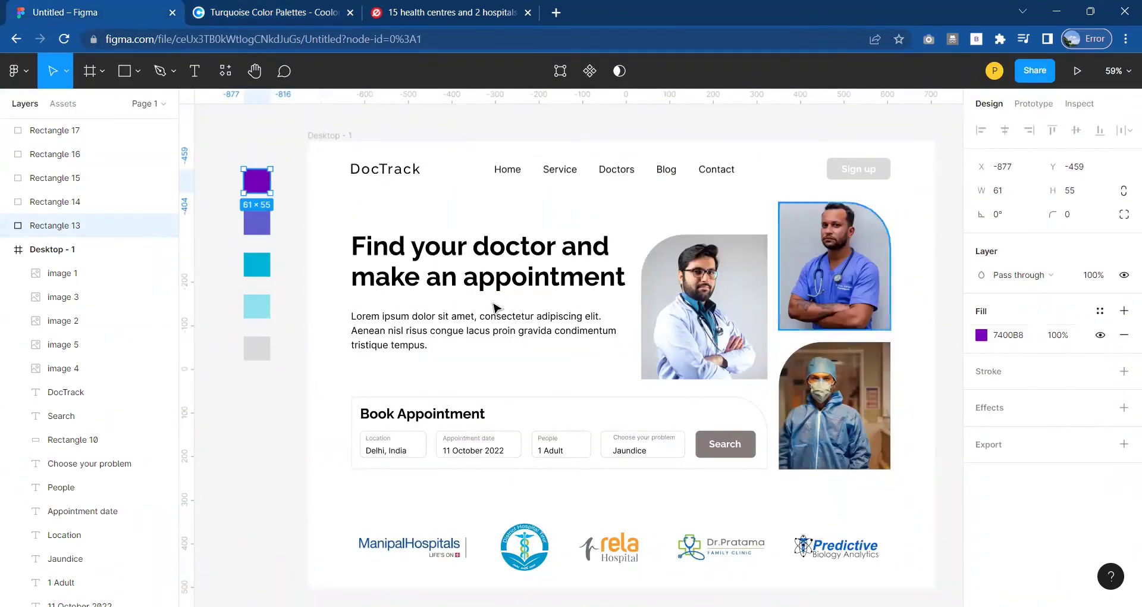
click(298, 13)
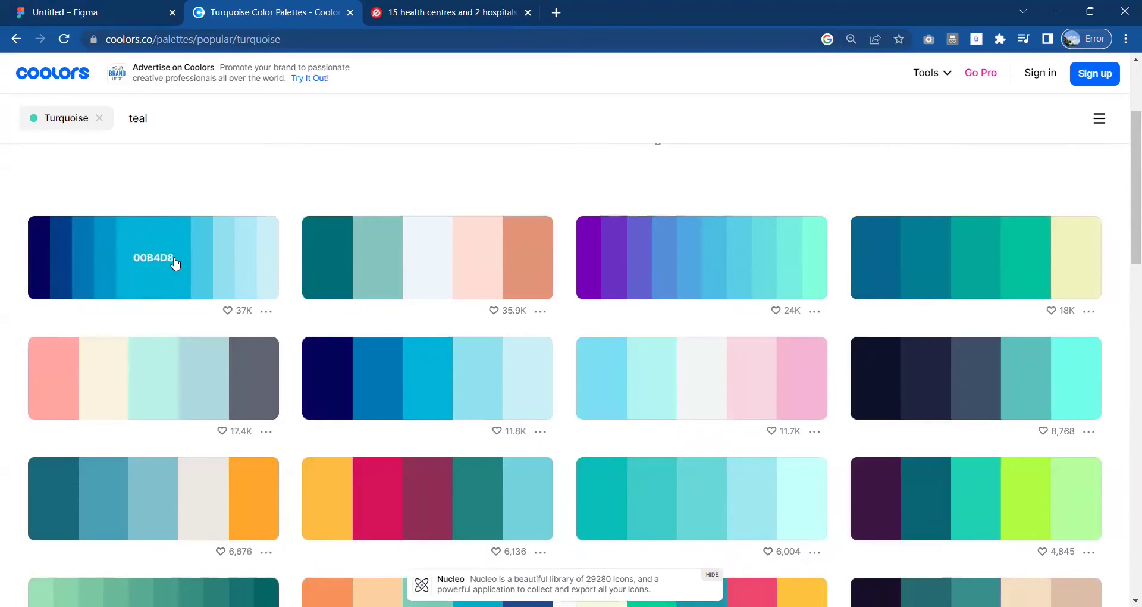
click(78, 9)
click(256, 348)
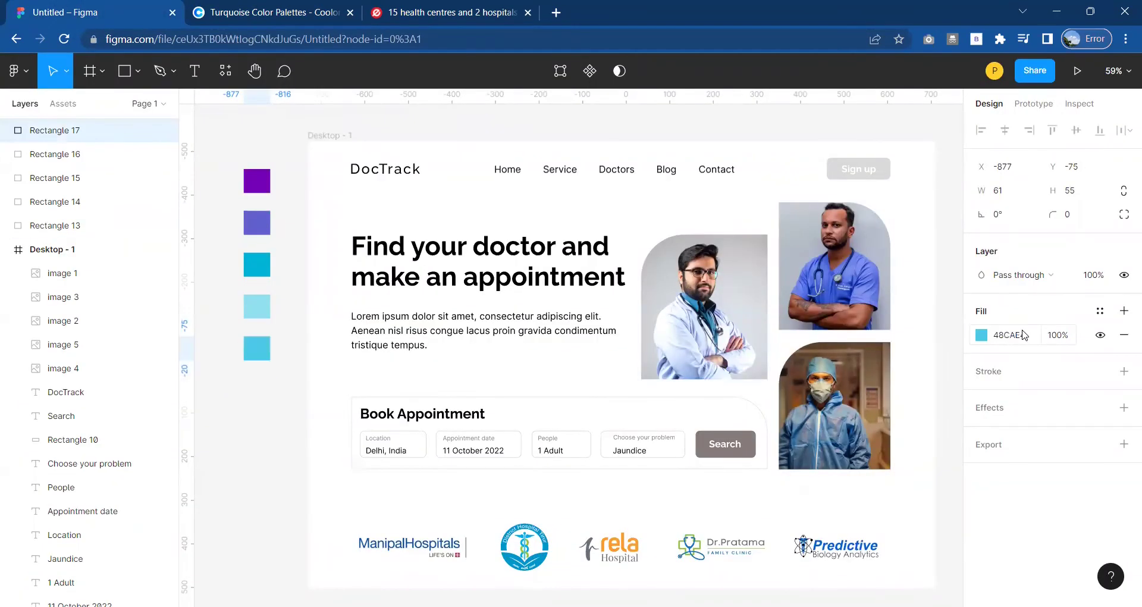
click(255, 432)
click(833, 165)
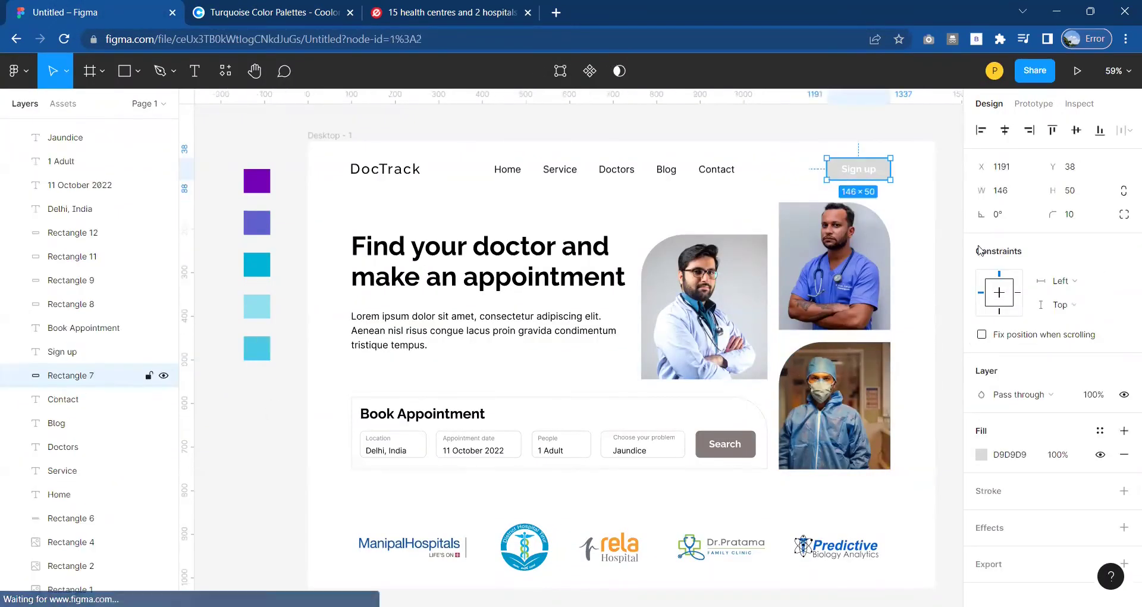
- Fill the Sign up and Search button rectangles purple 7400B8
click(982, 455)
click(928, 536)
scroll(738, 497, right, 2)
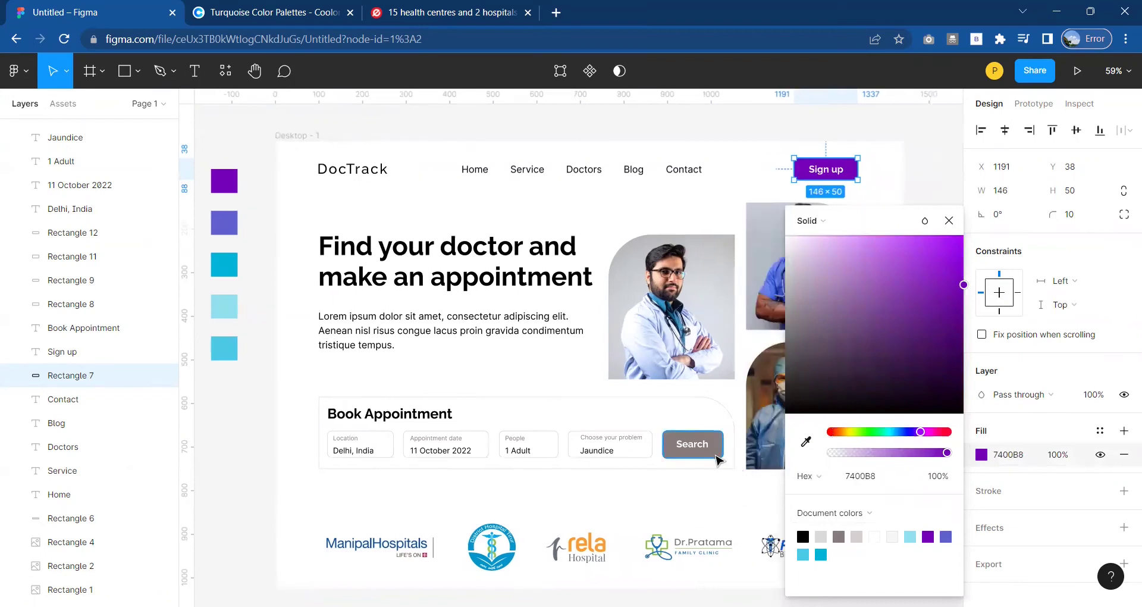
click(717, 456)
click(982, 454)
click(928, 536)
click(701, 504)
scroll(702, 507, left, 2)
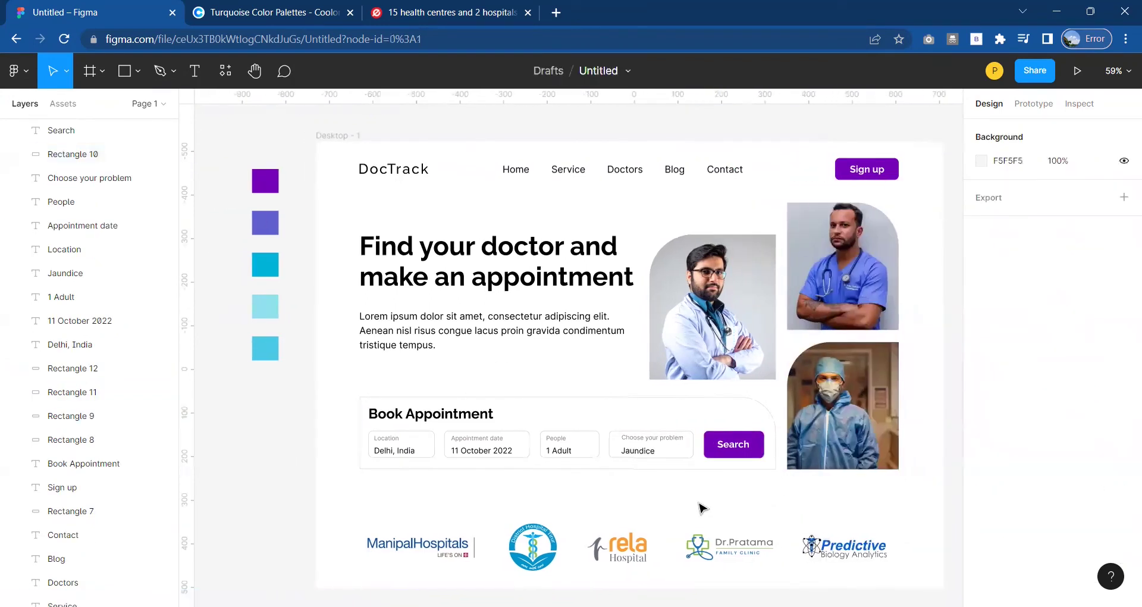
- Try recolouring the Sign up and Search buttons cyan 00B4D8
click(879, 178)
click(982, 454)
click(821, 553)
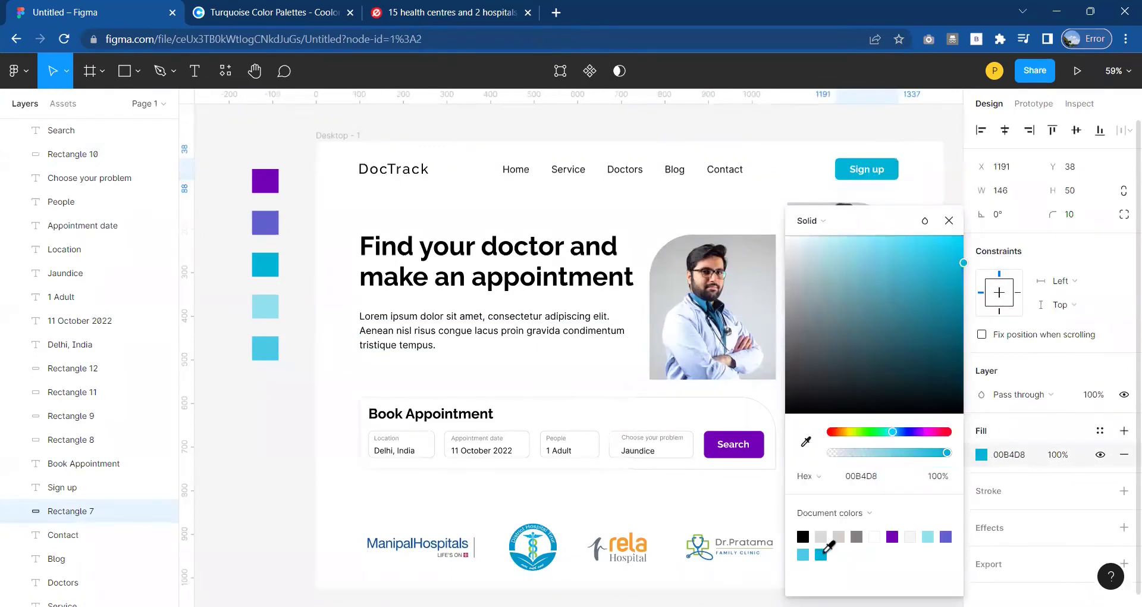
click(73, 154)
click(982, 455)
click(822, 554)
scroll(595, 357, right, 3)
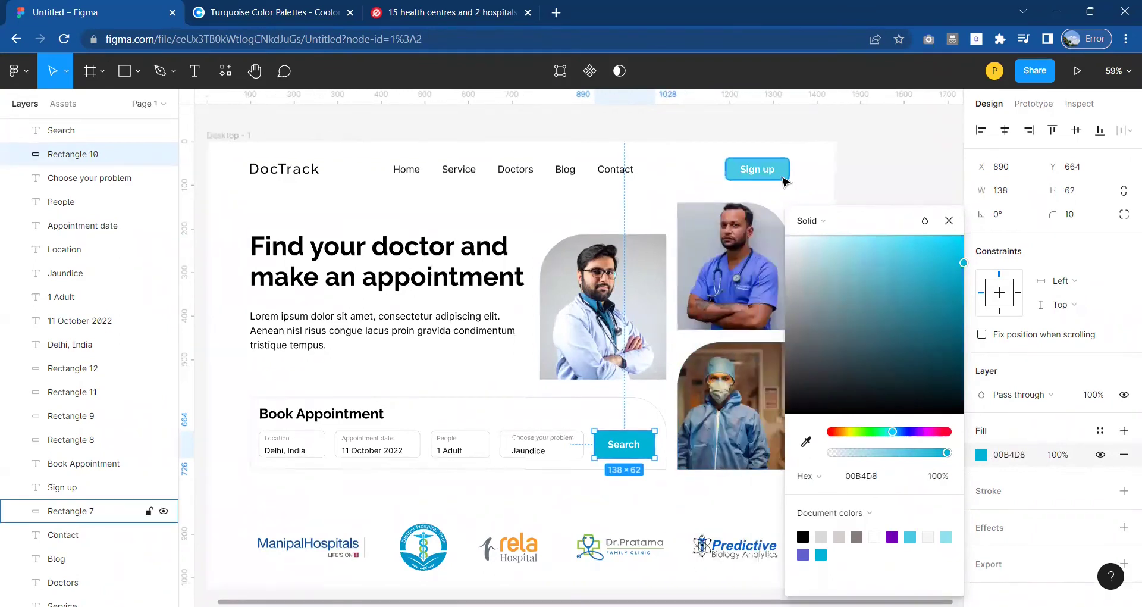
click(73, 512)
click(982, 455)
click(911, 536)
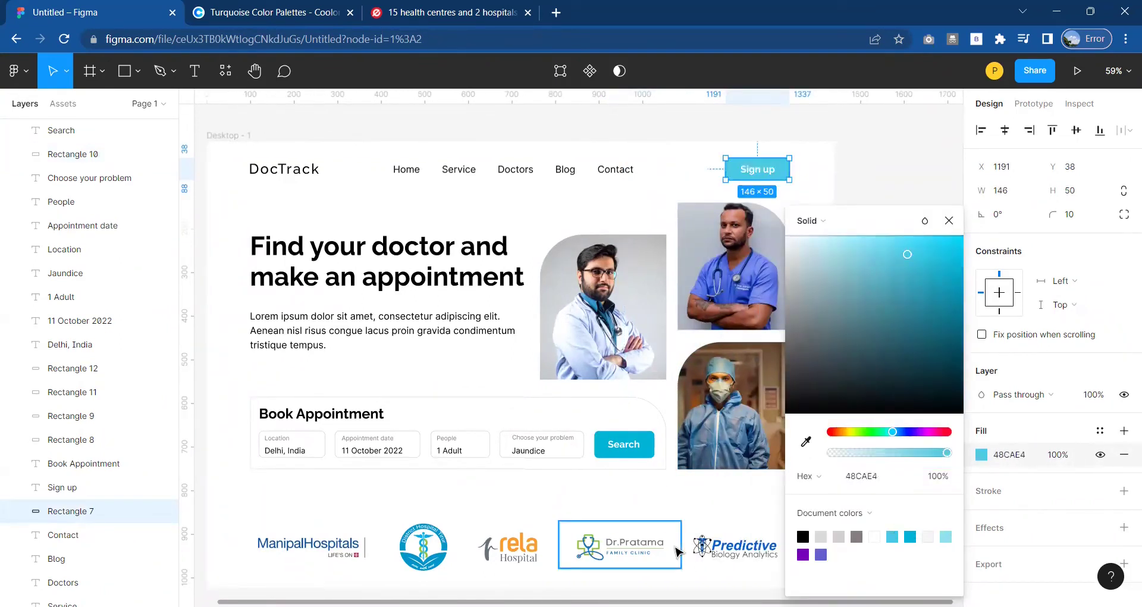
click(705, 519)
- Turn both buttons back to purple and draw a rectangle over the headline words 'doctor and'
click(643, 443)
scroll(595, 357, left, 3)
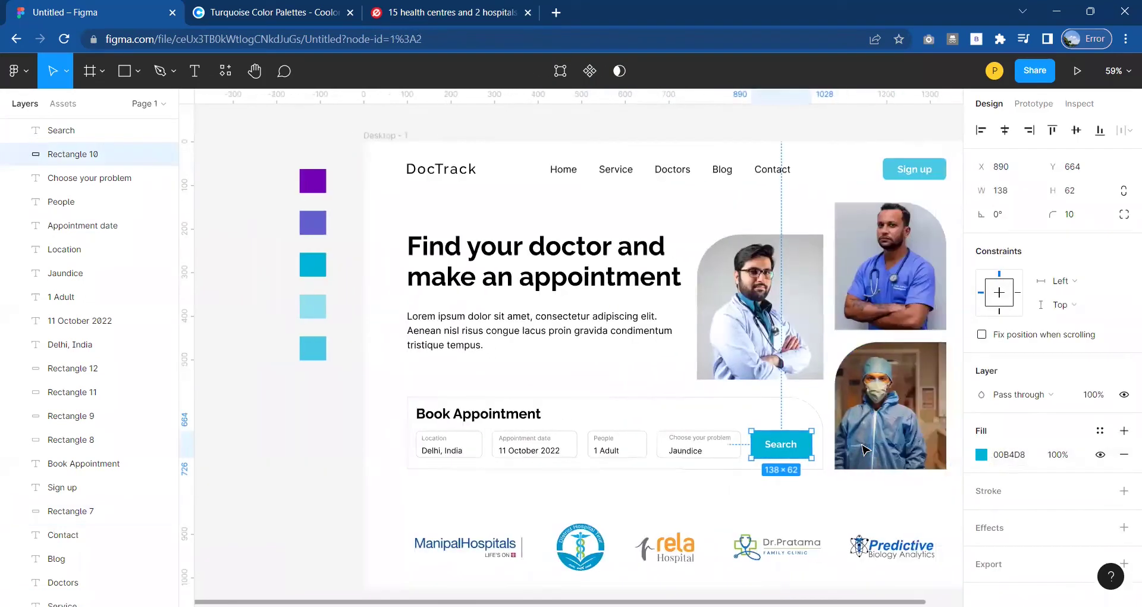
click(982, 455)
click(821, 554)
scroll(595, 357, right, 5)
click(763, 169)
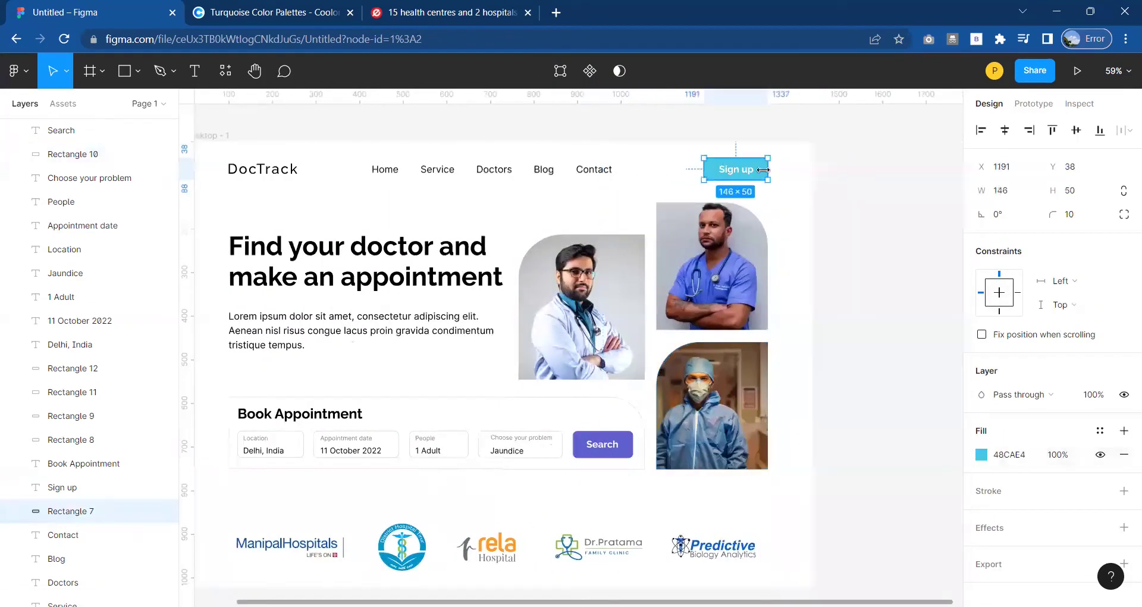
click(982, 454)
click(821, 554)
click(595, 500)
scroll(536, 327, left, 3)
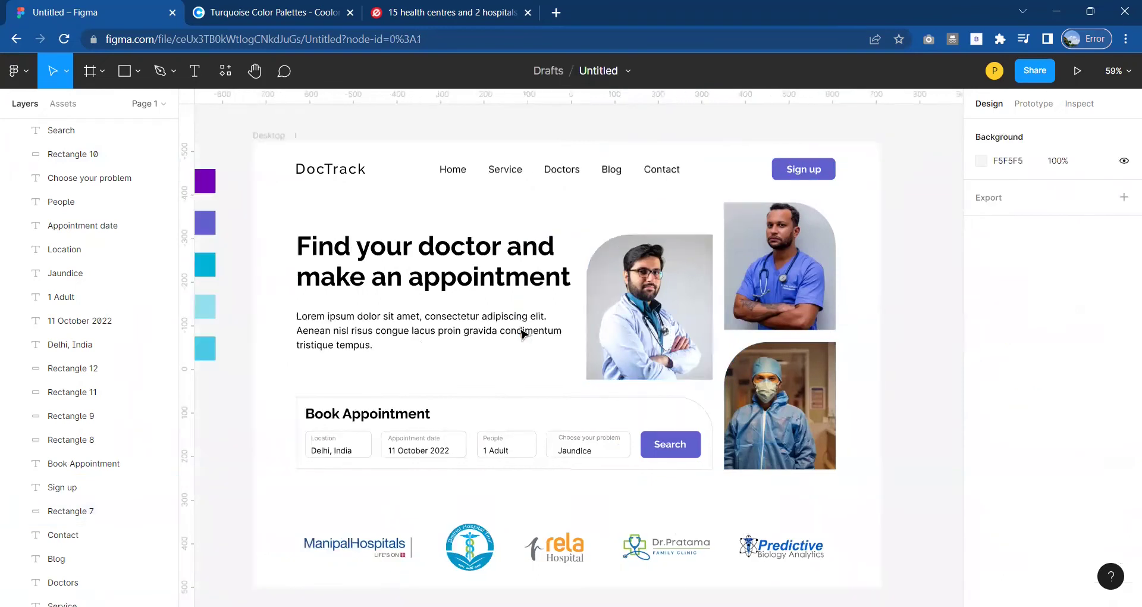
drag(462, 235, 591, 263)
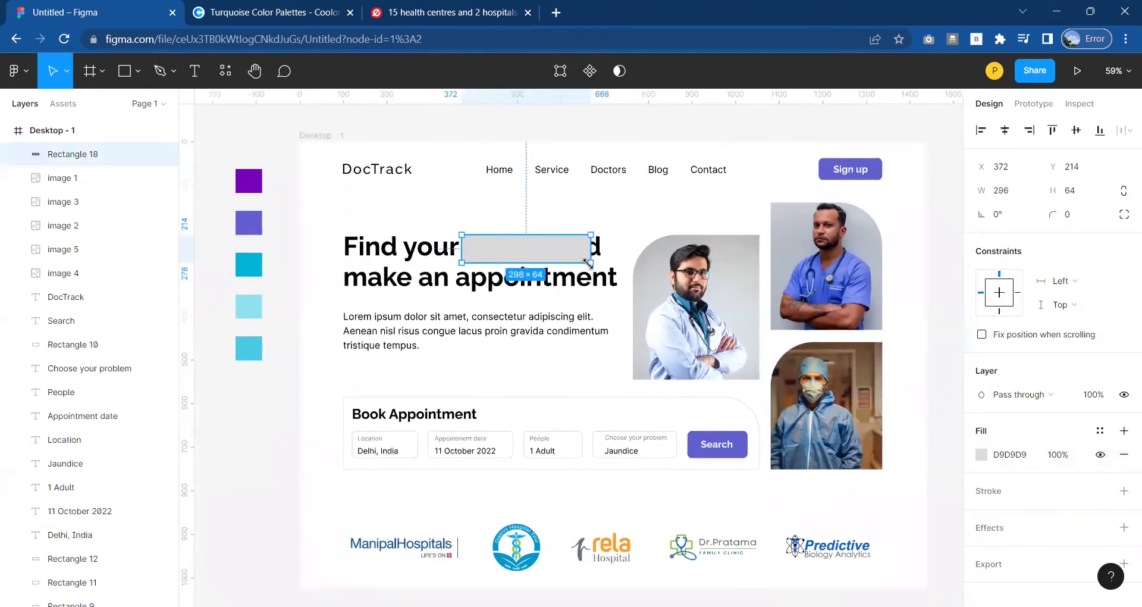
- Fill the 'doctor and' rectangle light cyan 90E0EF behind the headline, after trying 5E60CE and B4B5FF
click(981, 454)
click(928, 536)
key(ctrl+bracketleft)
key(ctrl+bracketleft)
key(ctrl+bracketleft)
key(ctrl+bracketleft)
key(ctrl+bracketleft)
key(ctrl+bracketleft)
key(ctrl+bracketleft)
key(ctrl+bracketleft)
key(ctrl+bracketleft)
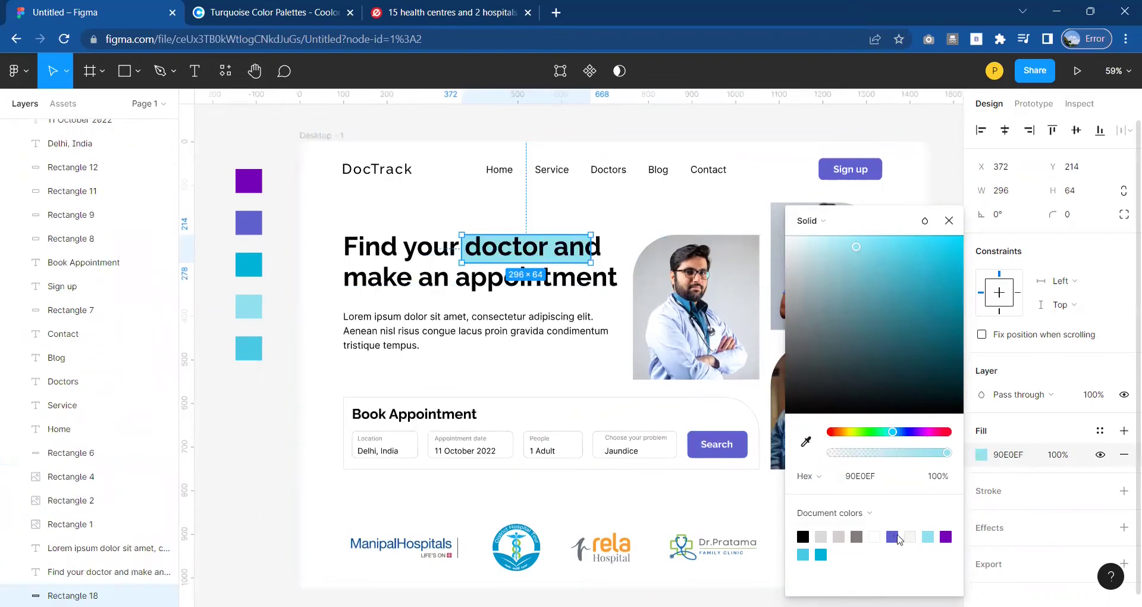
click(893, 536)
drag(863, 257, 837, 235)
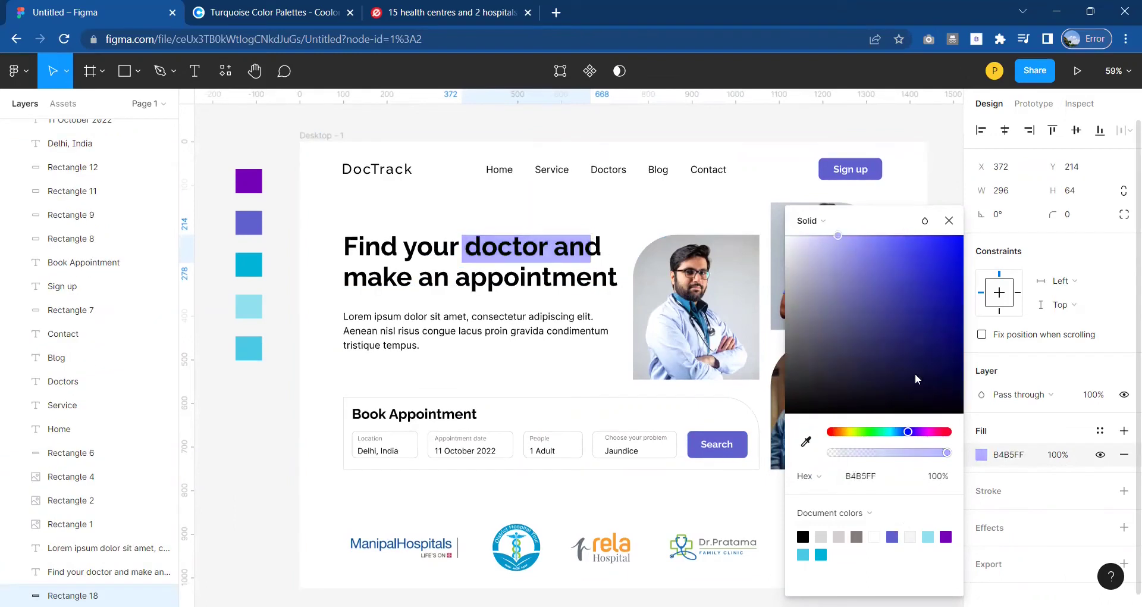
click(928, 537)
click(543, 364)
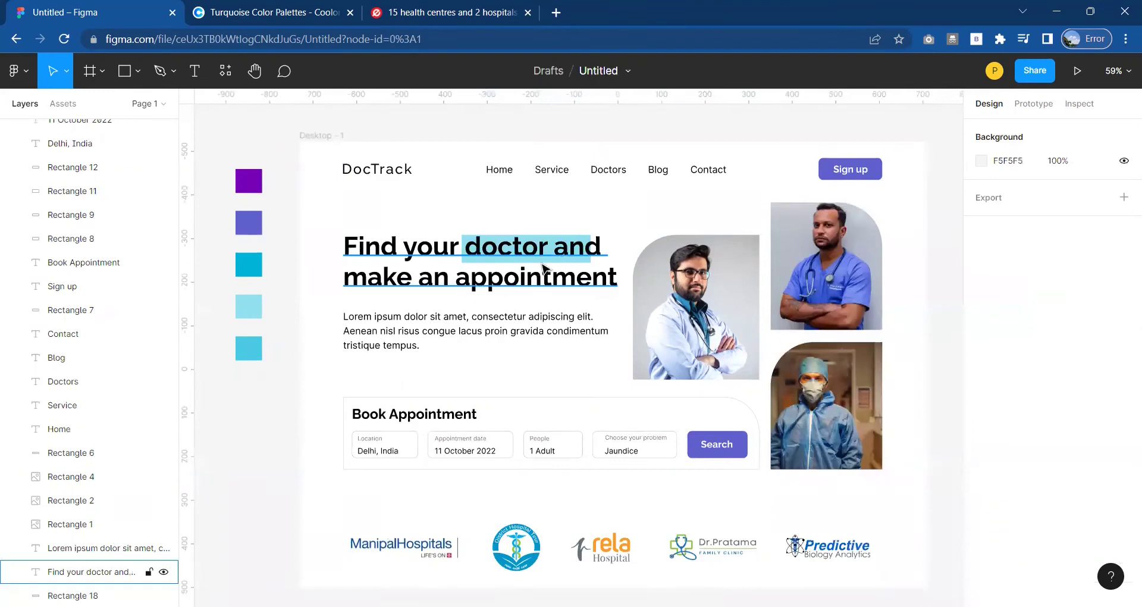
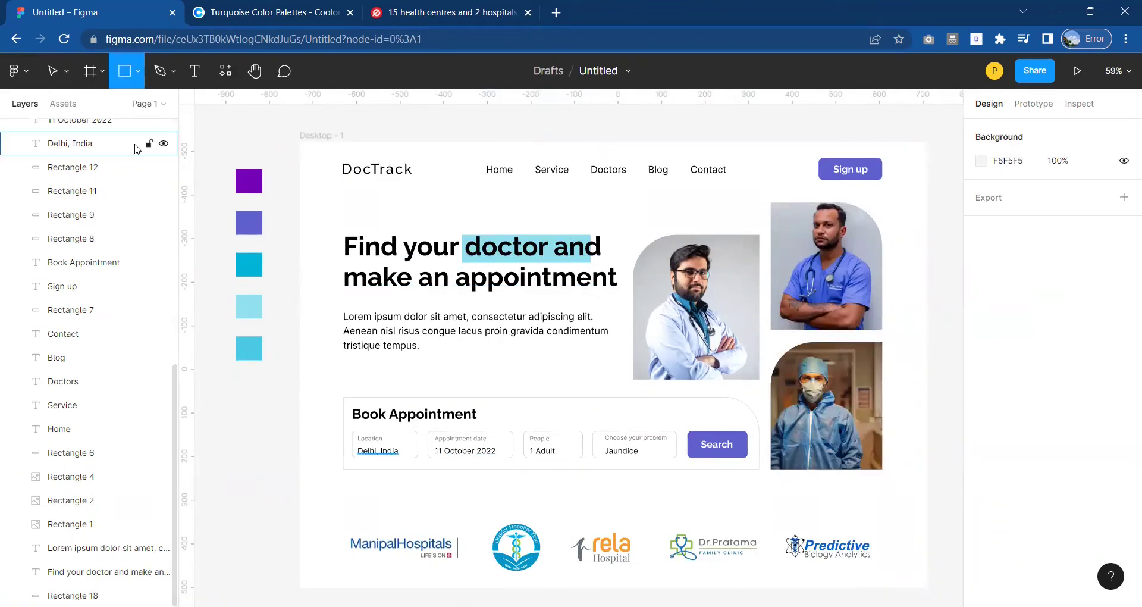
- Add a drop shadow to the Book Appointment card with blur 34 and opacity 65
click(45, 82)
click(485, 400)
click(982, 515)
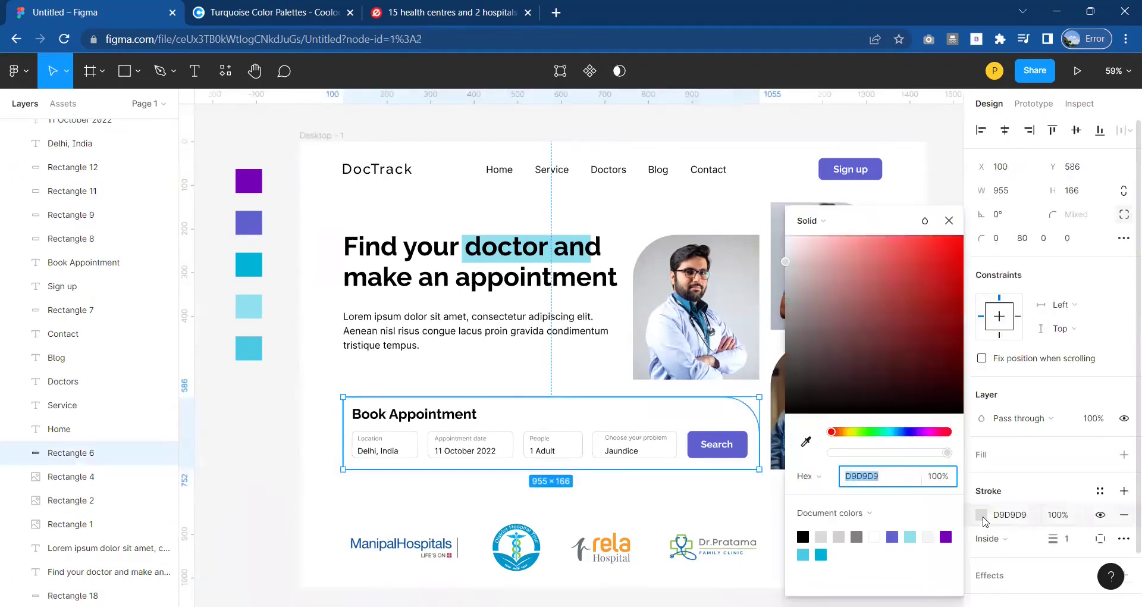
click(1124, 575)
click(982, 516)
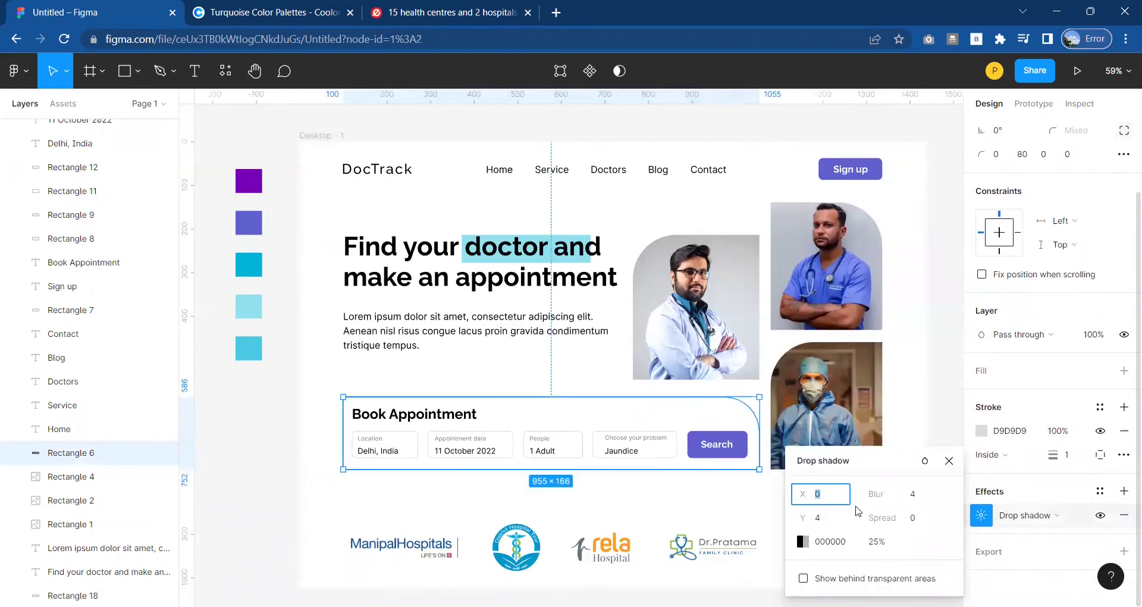
text(34)
click(879, 542)
text(65)
key(Return)
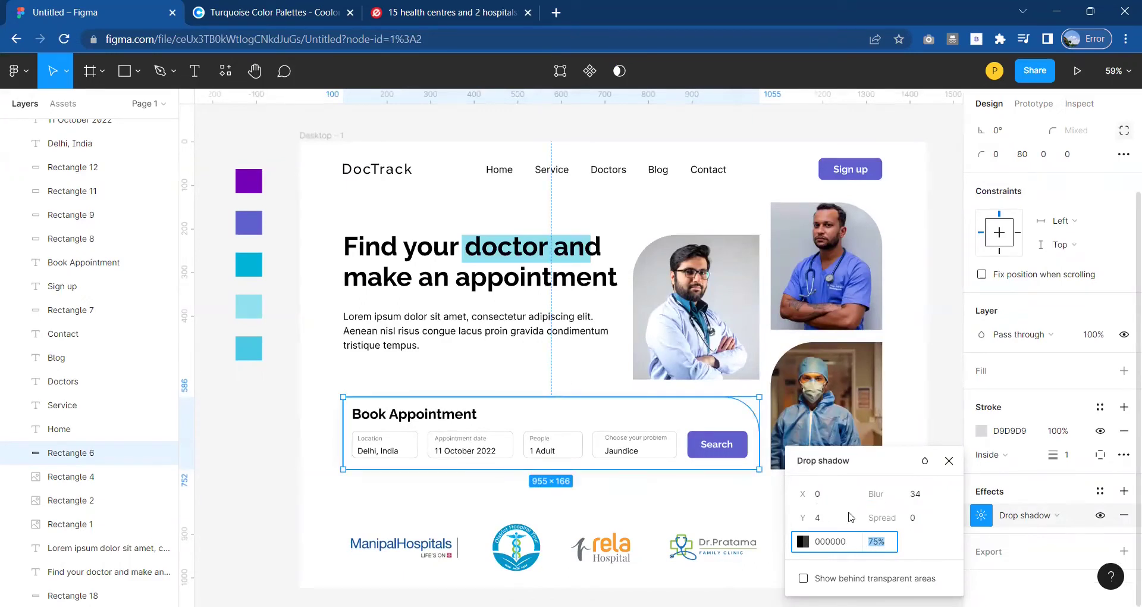
- Review the effect type options, then reselect the Book Appointment card
click(1045, 509)
click(1050, 516)
click(717, 444)
scroll(714, 450, up, 1)
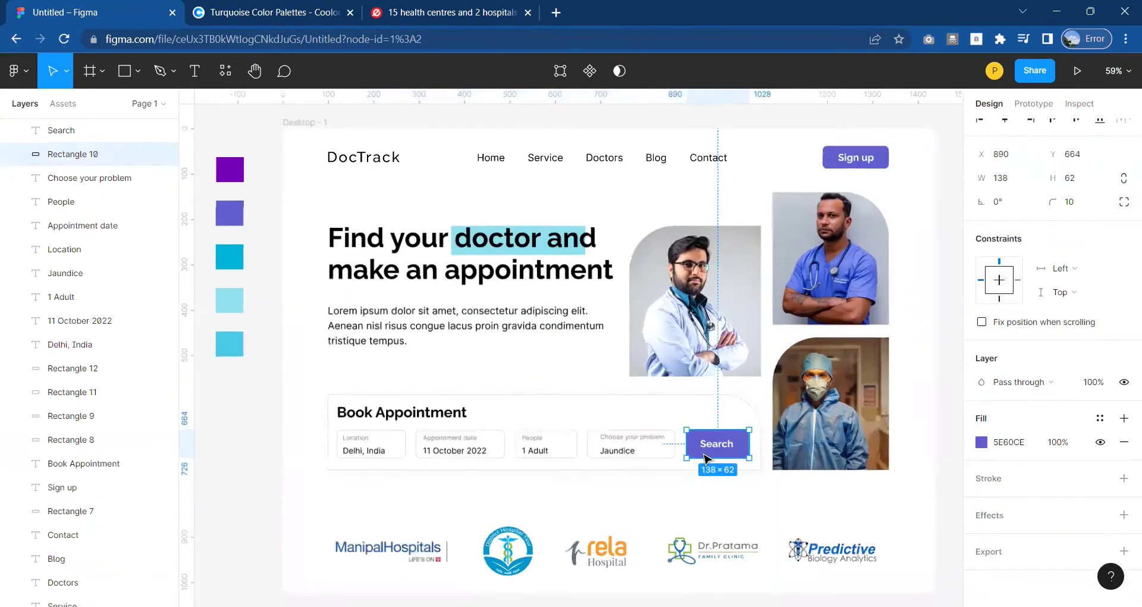
scroll(714, 450, up, 2)
click(765, 406)
click(771, 408)
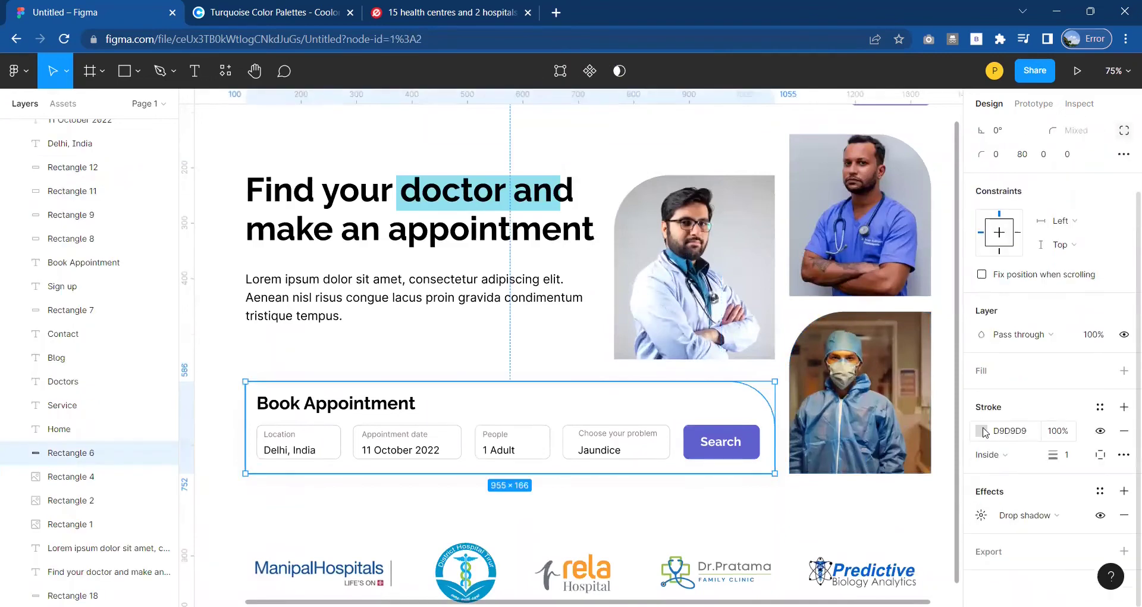
- Try a larger shadow blur of 94 on the card
click(982, 430)
click(983, 518)
click(887, 541)
click(915, 495)
text(94)
key(Return)
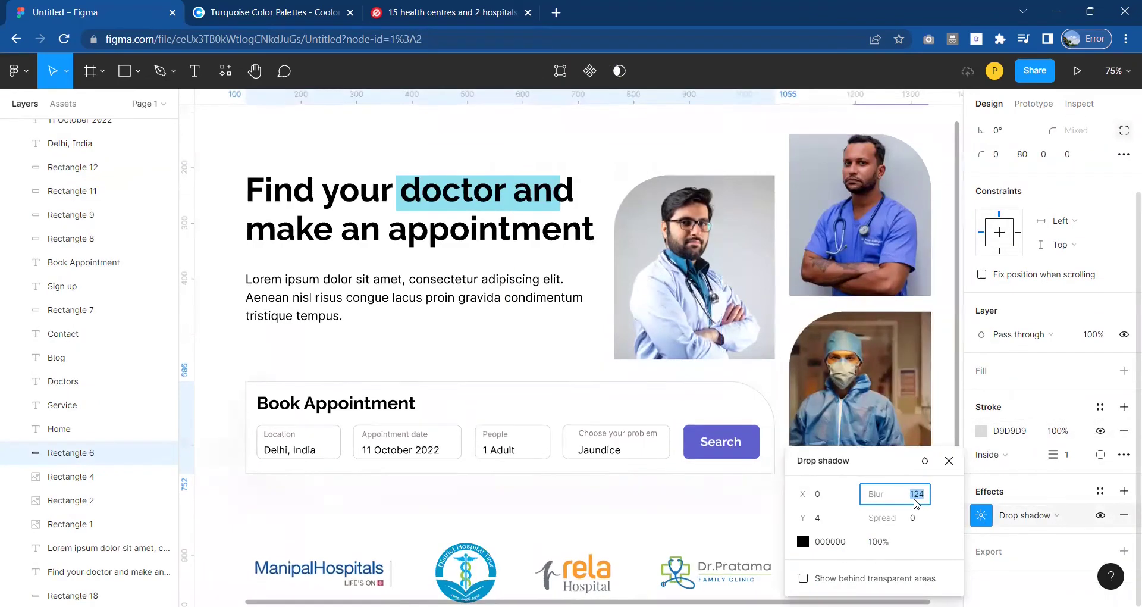
click(645, 523)
- Add a white FFFFFF fill to the Book Appointment card
click(721, 395)
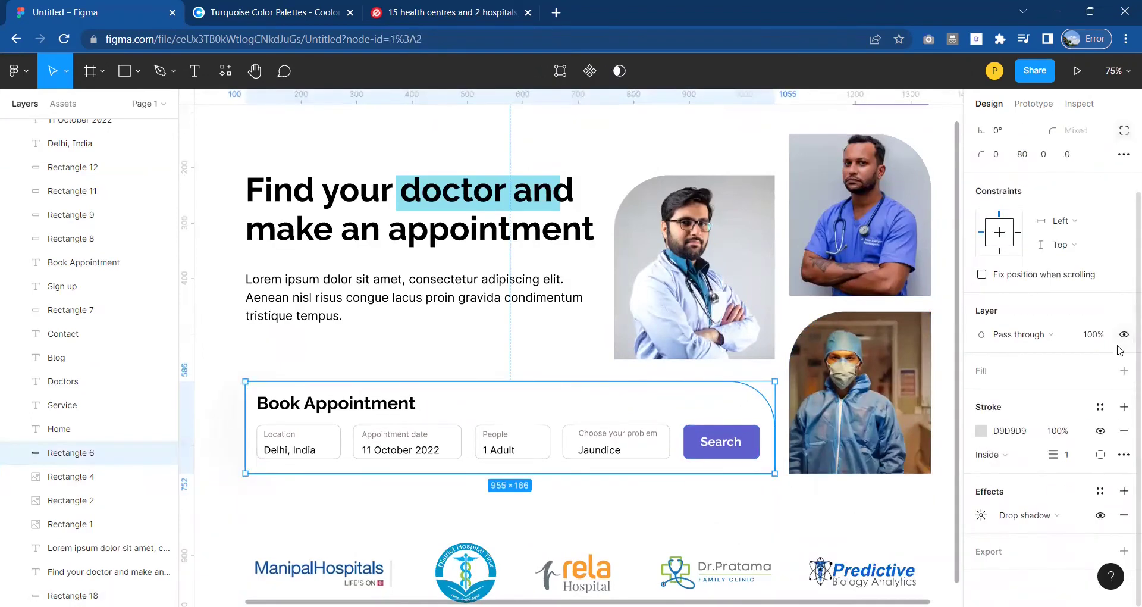
click(1124, 370)
click(980, 398)
text(FFFFFF)
key(Return)
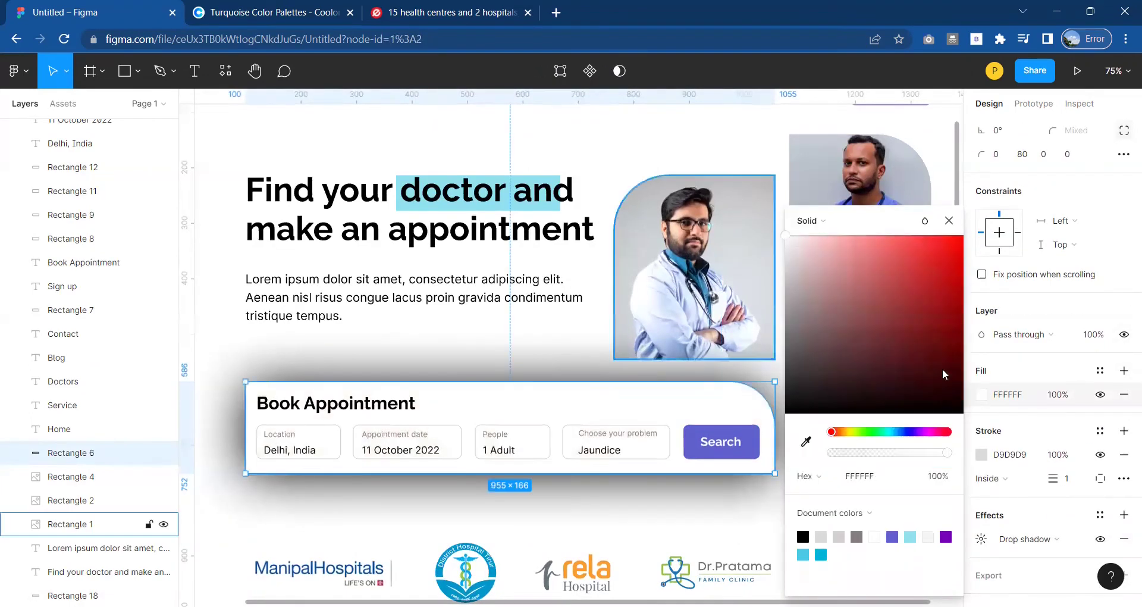
- Tune the card's drop shadow to blur 24 and opacity 20
click(981, 539)
text(24)
key(Return)
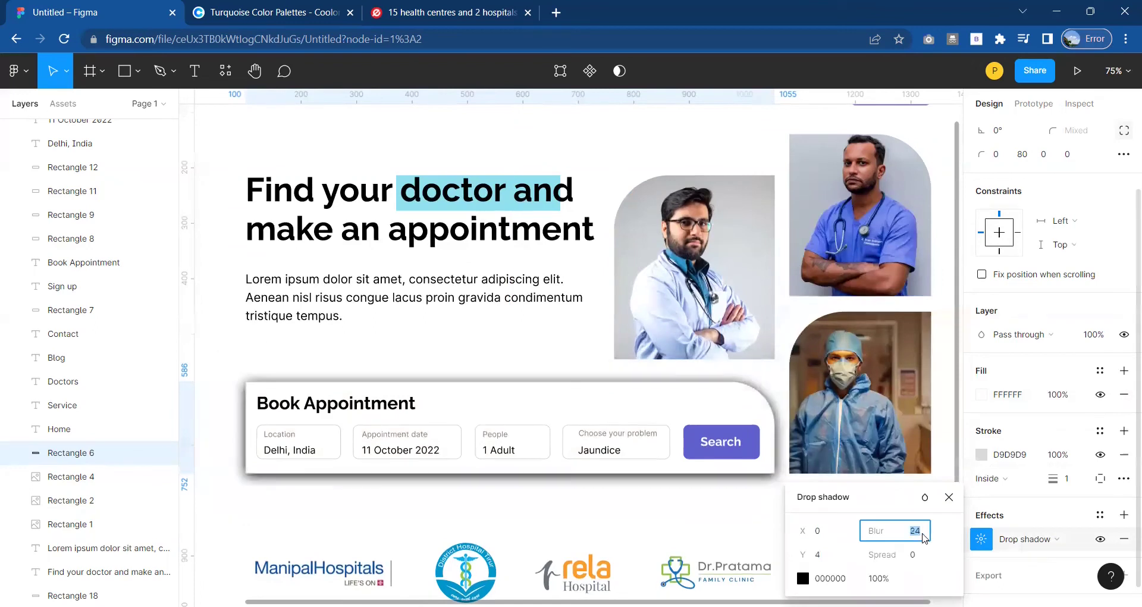
click(881, 578)
text(20)
key(Return)
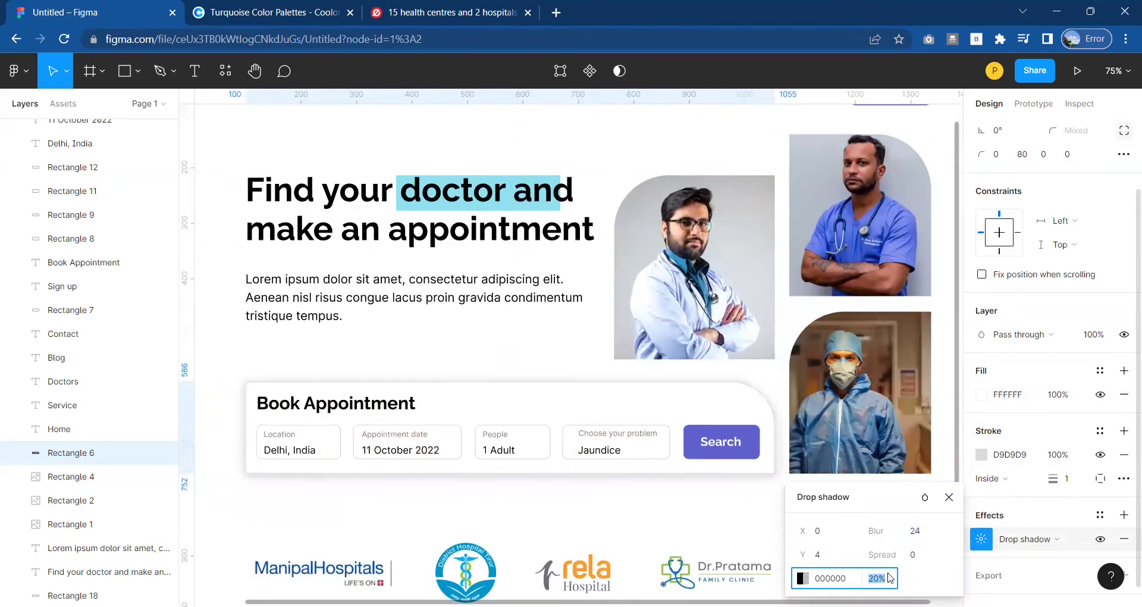
text(30)
- Finalize the shadow at blur 34 with a soft, low opacity and deselect the card
click(916, 531)
text(34)
key(Return)
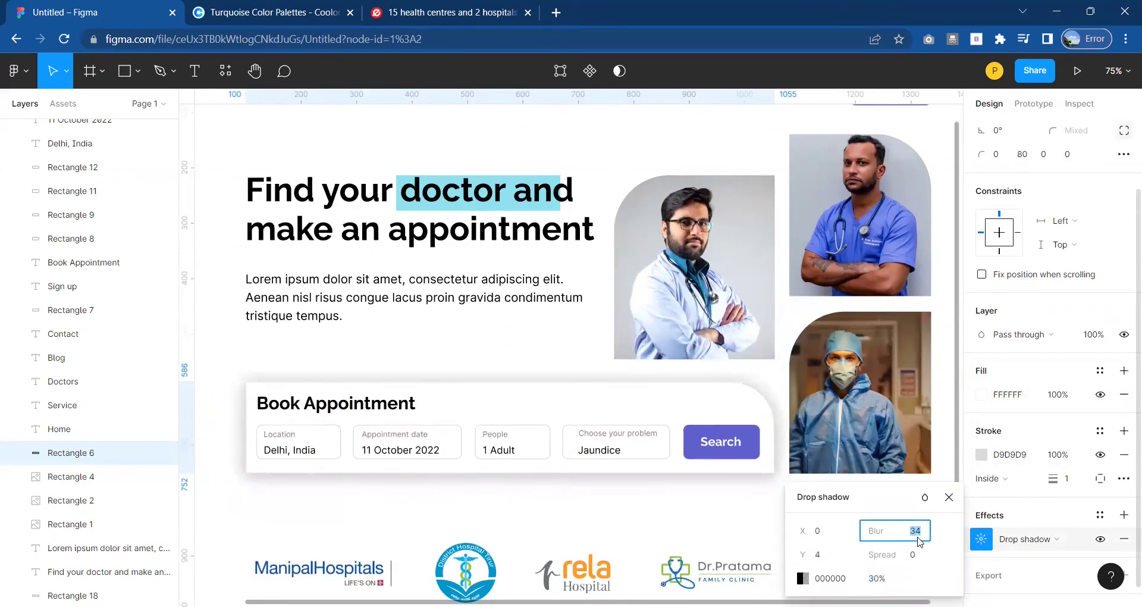
click(880, 577)
text(27)
key(Return)
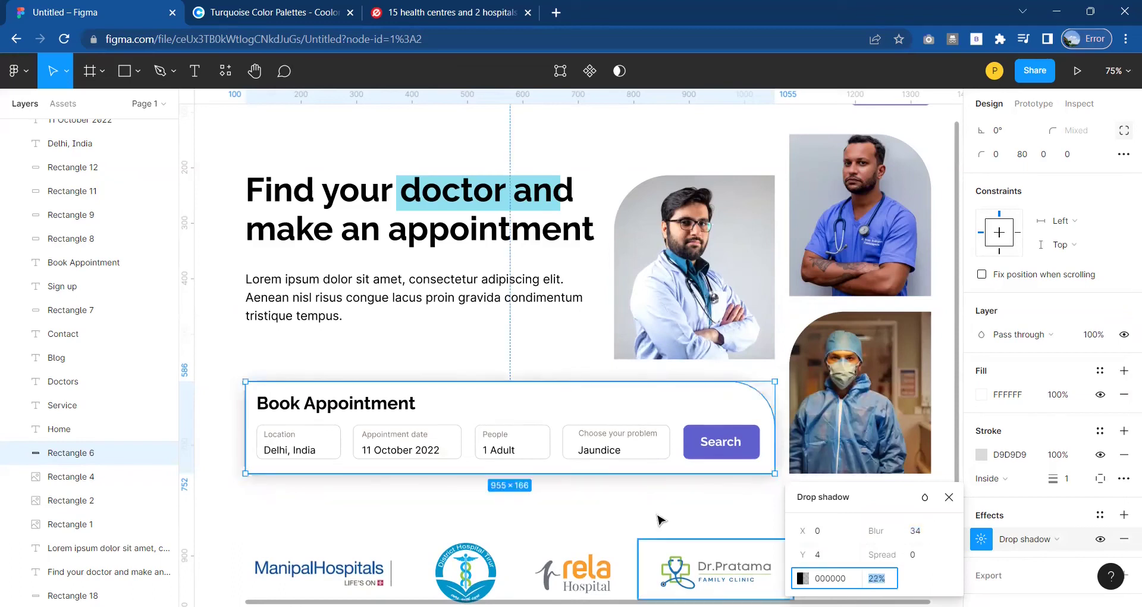
click(462, 502)
scroll(423, 510, left, 2)
scroll(594, 385, down, 5)
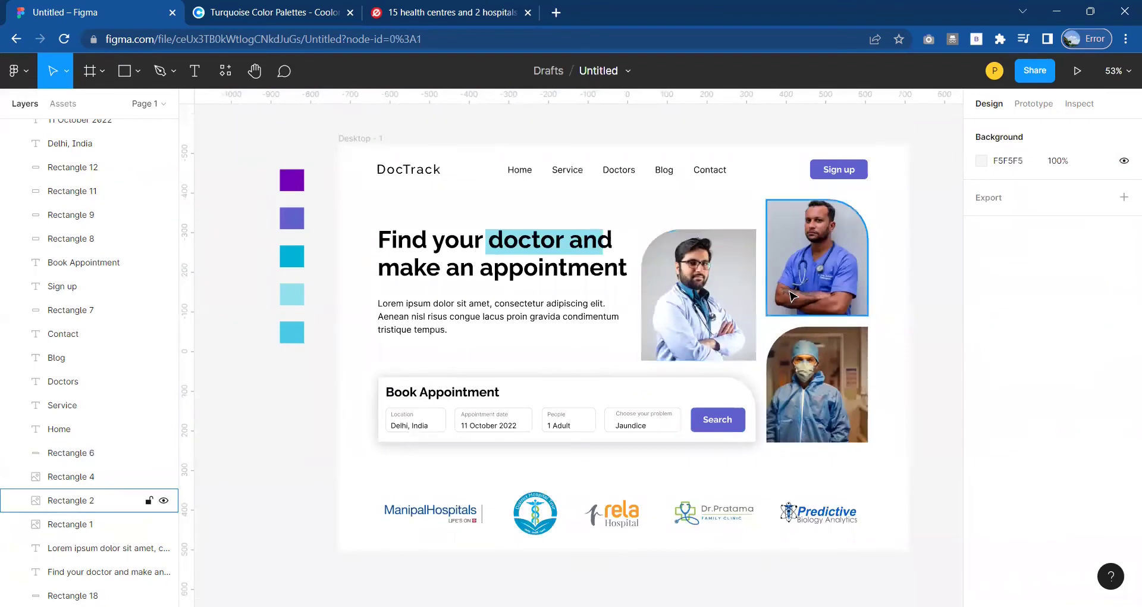
- Select the Location, date, People and Choose your problem input boxes together
scroll(793, 296, up, 3)
click(508, 455)
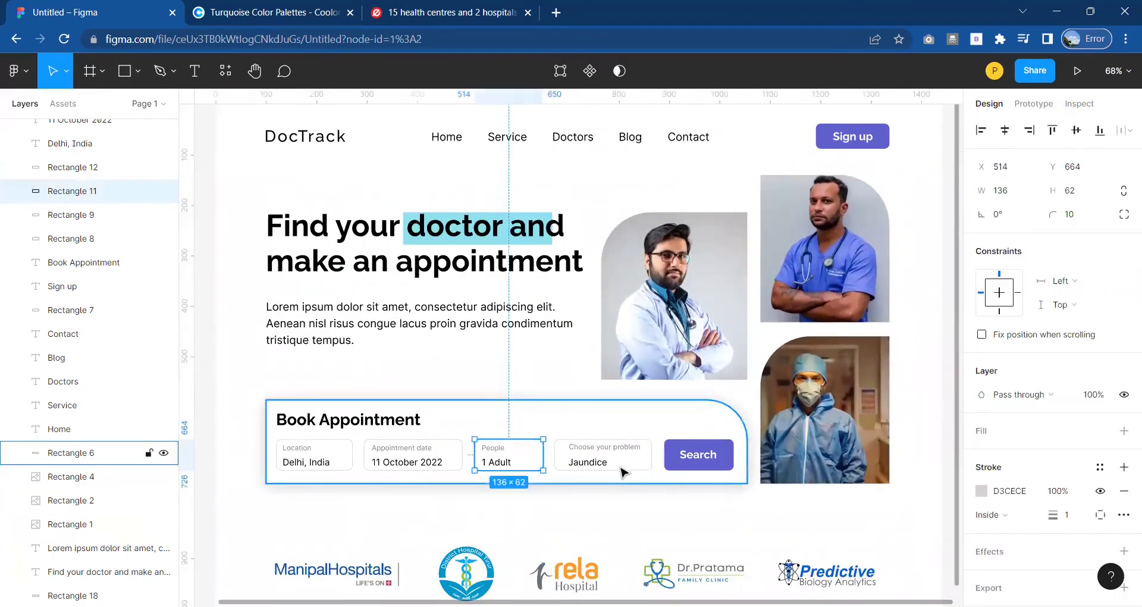
click(622, 471)
shift+click(523, 467)
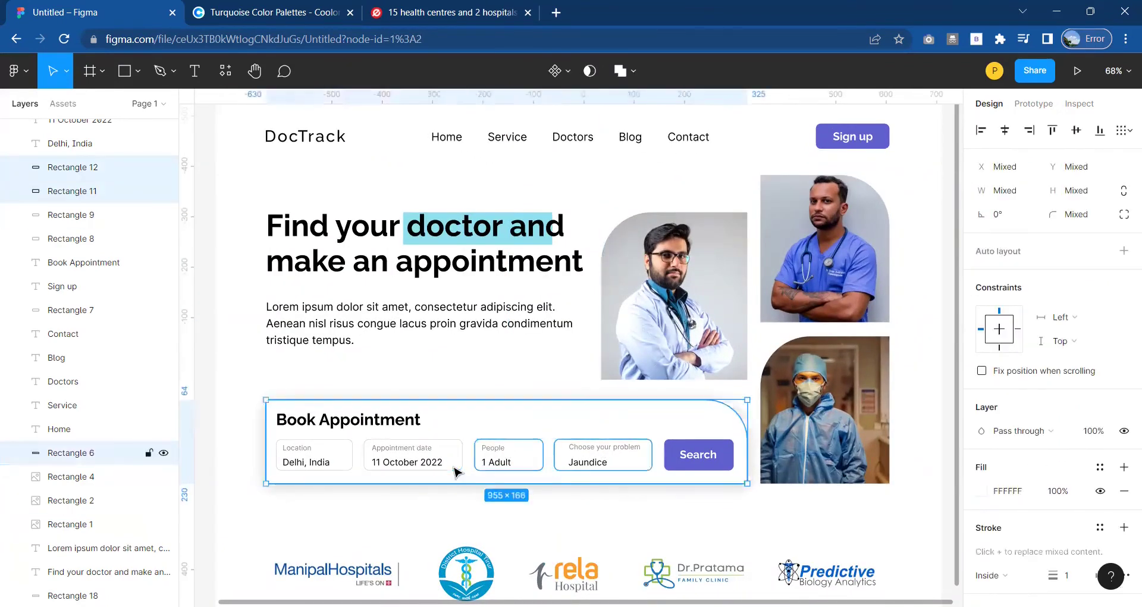
shift+click(392, 467)
shift+click(353, 472)
- Try cyan outline colours on the boxes, then settle on light grey
click(982, 491)
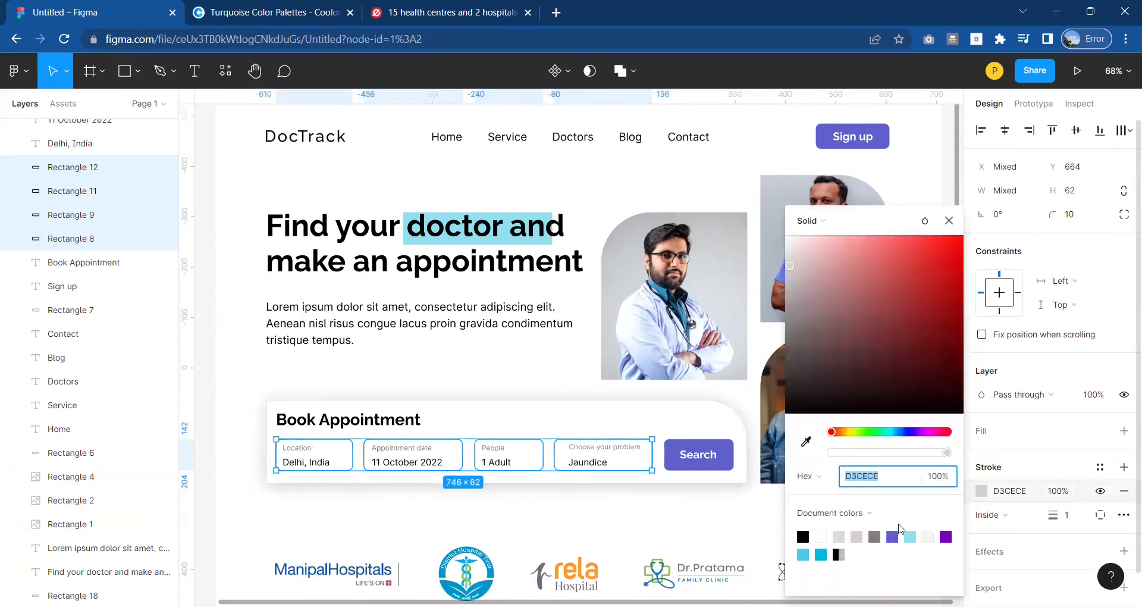
click(910, 537)
click(820, 553)
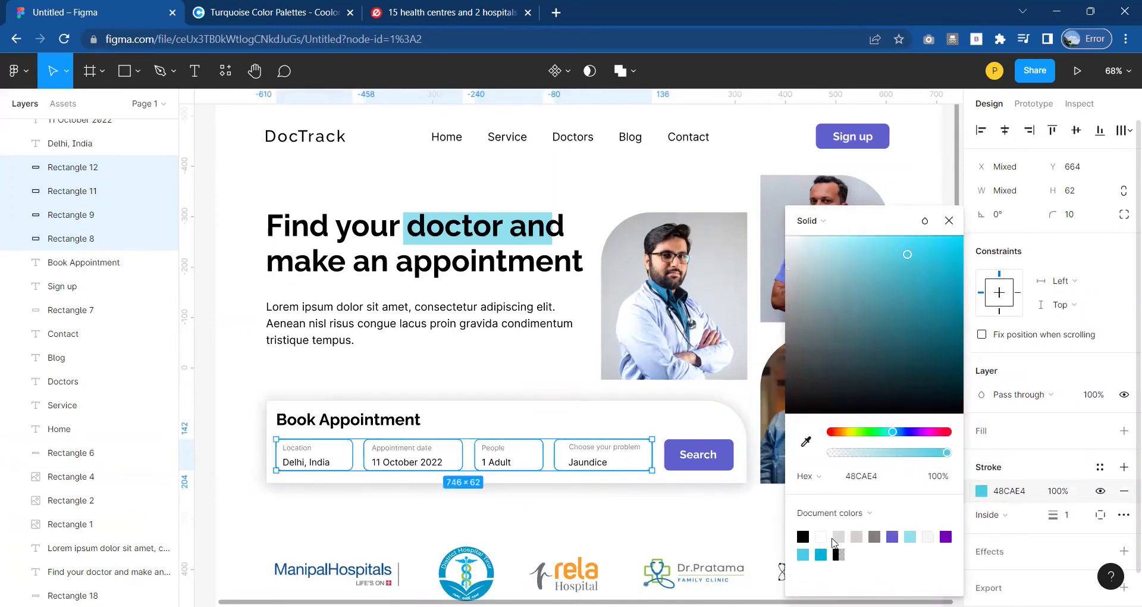
click(877, 535)
click(858, 537)
click(725, 534)
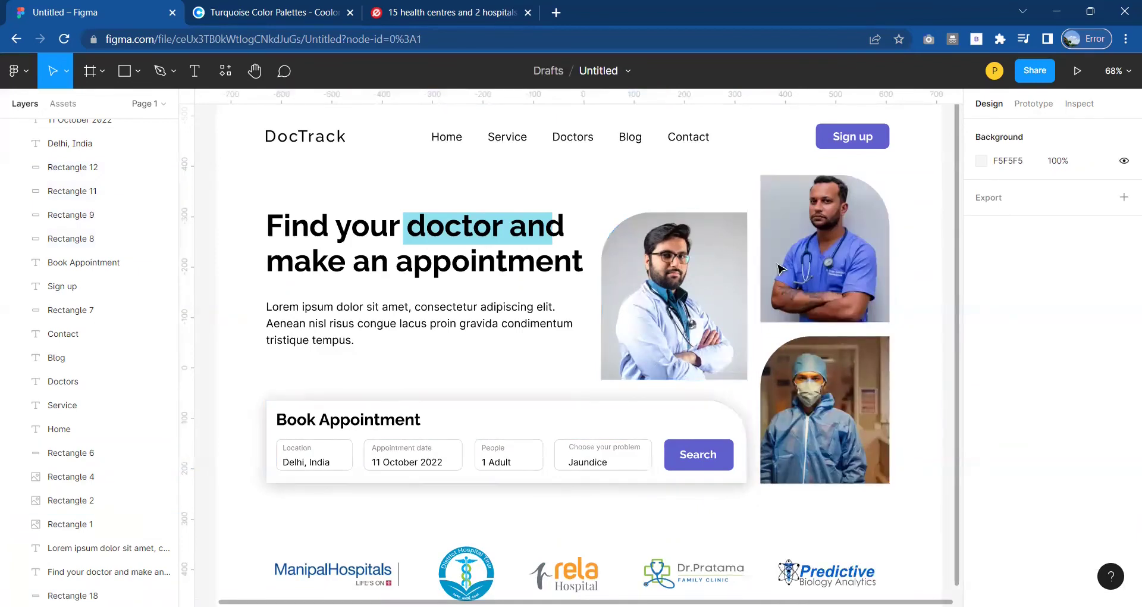
- Draw a small 35×35 circle above the doctor photos and place a copy beside it
click(125, 74)
drag(667, 167, 691, 189)
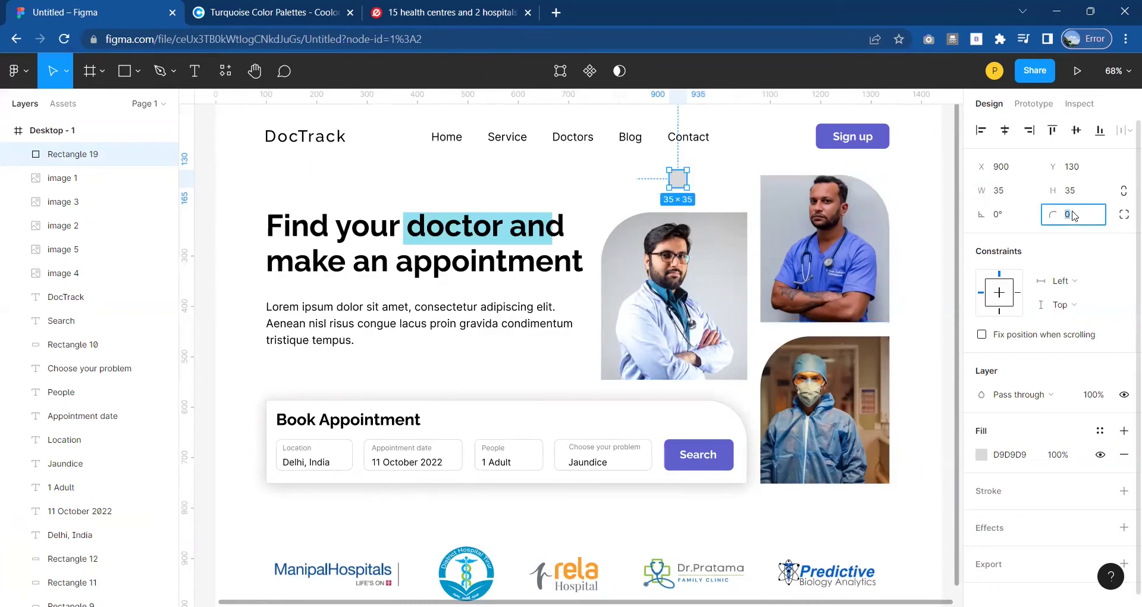
click(677, 178)
key(ctrl+d)
drag(677, 178, 725, 188)
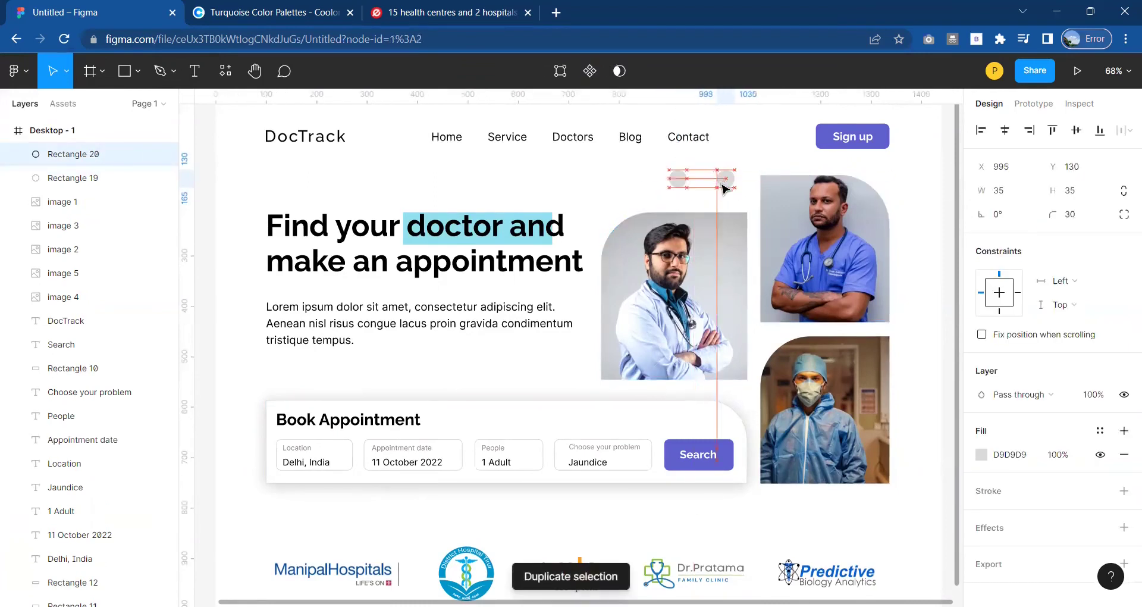
- Add more circle copies below the lower doctor photo and begin a connecting line
key(ctrl+d)
key(ctrl+d)
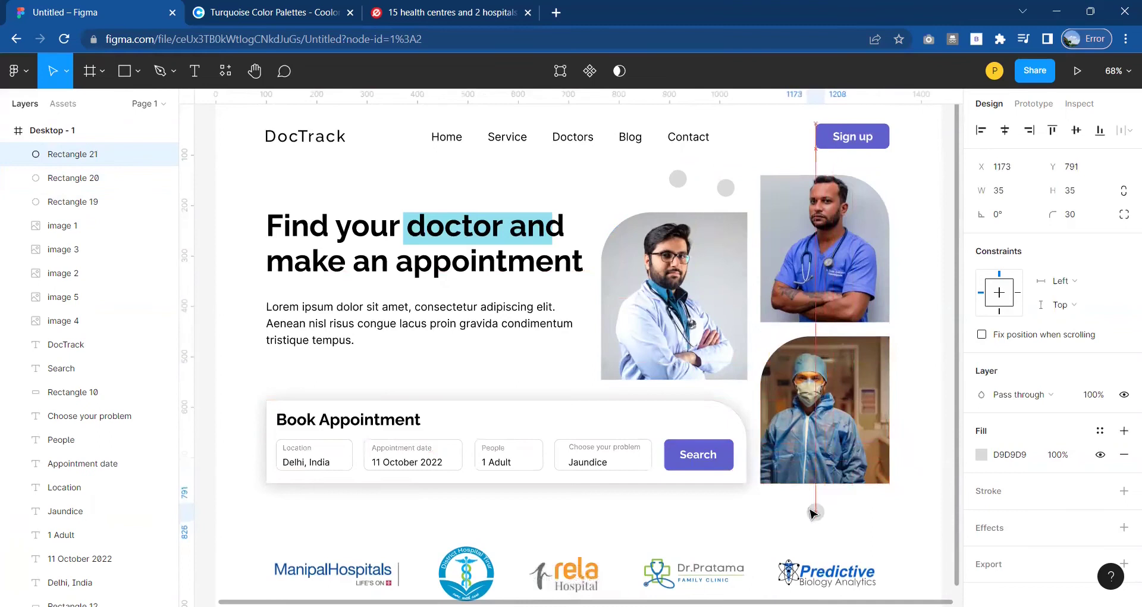
scroll(836, 513, down, 5)
drag(888, 566, 871, 253)
scroll(869, 257, up, 5)
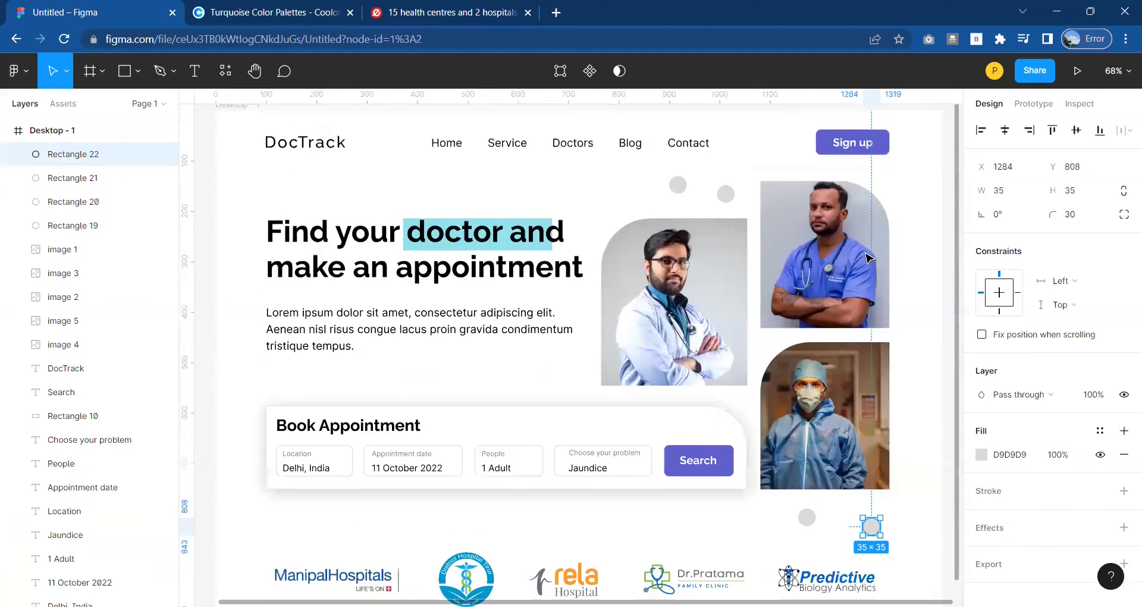
drag(874, 535, 864, 529)
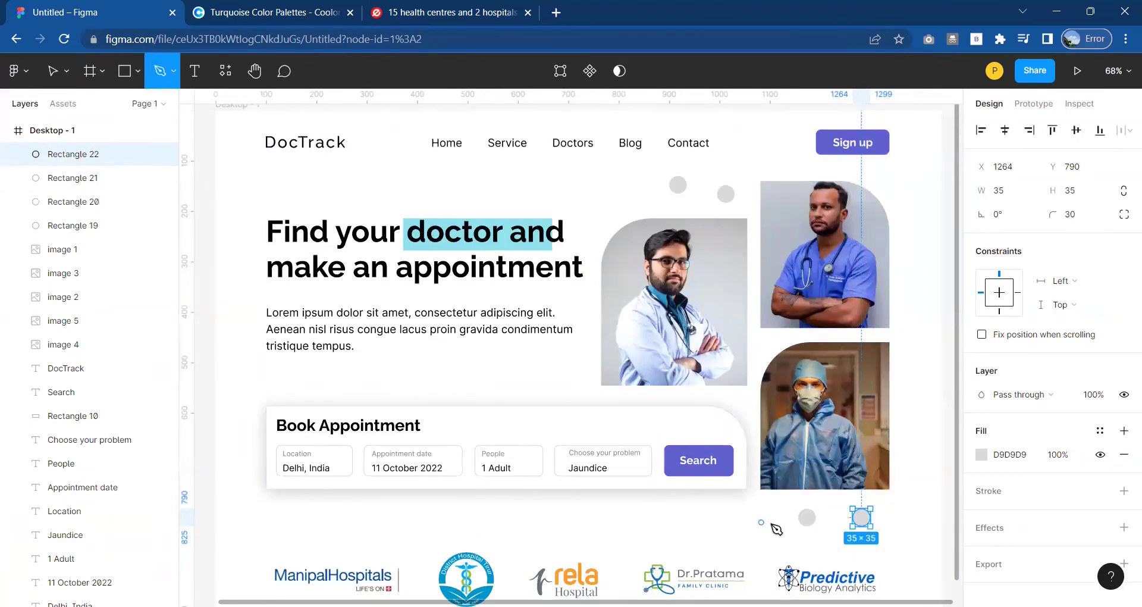
click(809, 522)
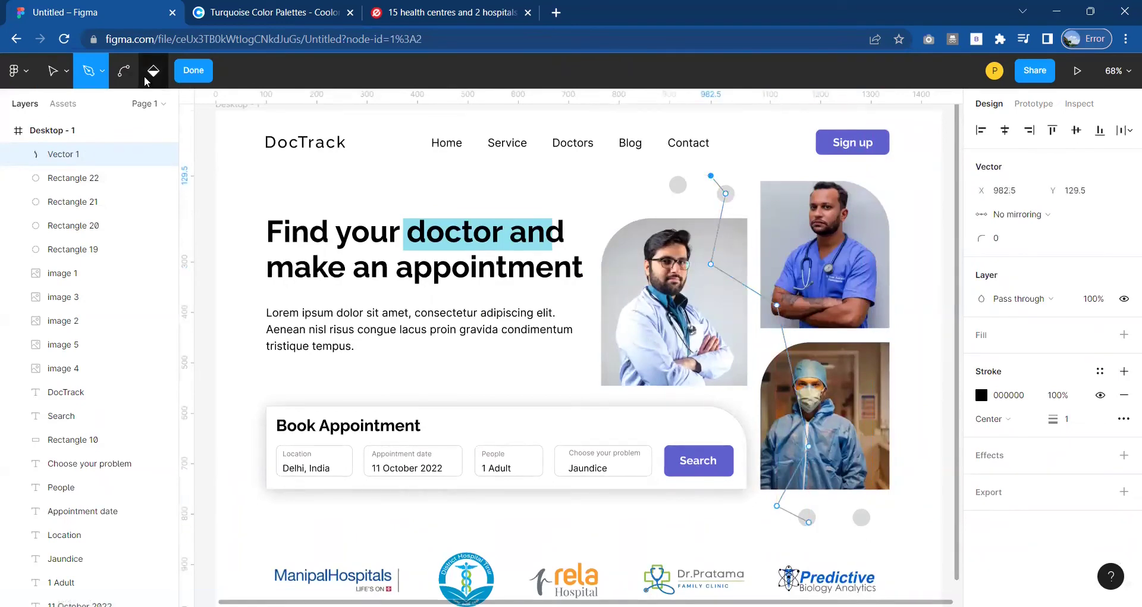
- Curve and extend the connector line, then send it behind the doctor photos
click(124, 71)
click(726, 194)
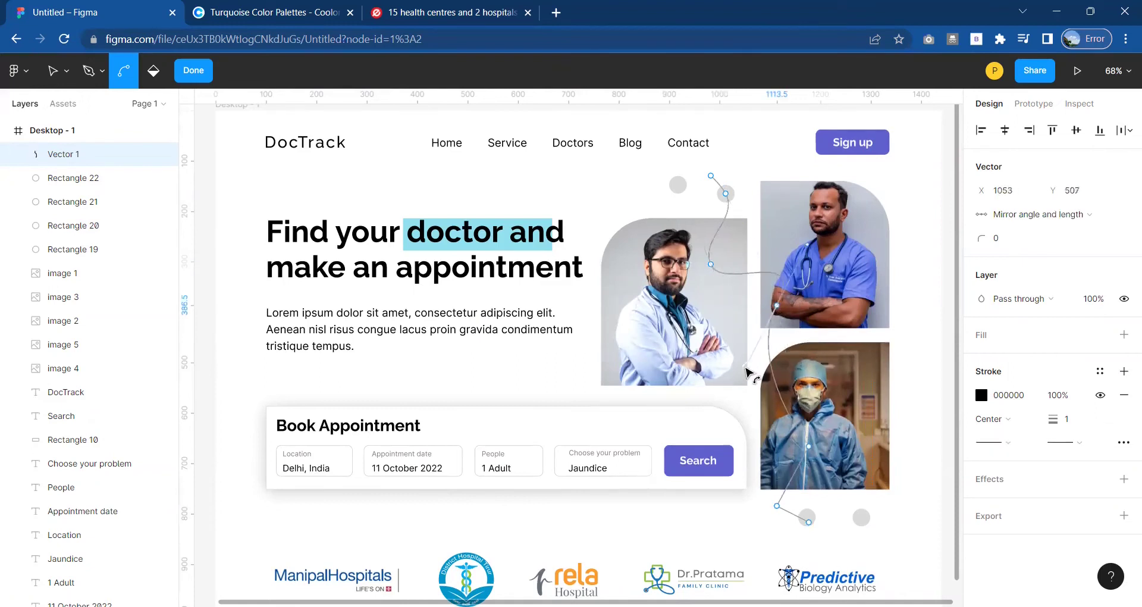
click(809, 447)
click(842, 539)
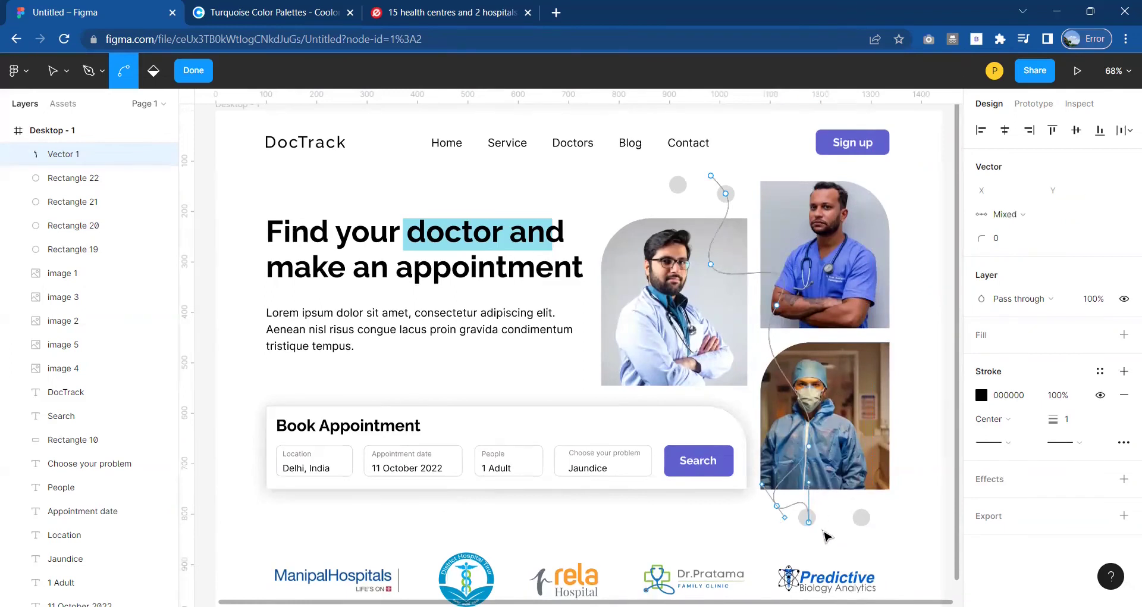
key(Escape)
key(ctrl+bracketleft)
key(ctrl+bracketleft)
key(ctrl+bracketleft)
key(ctrl+bracketleft)
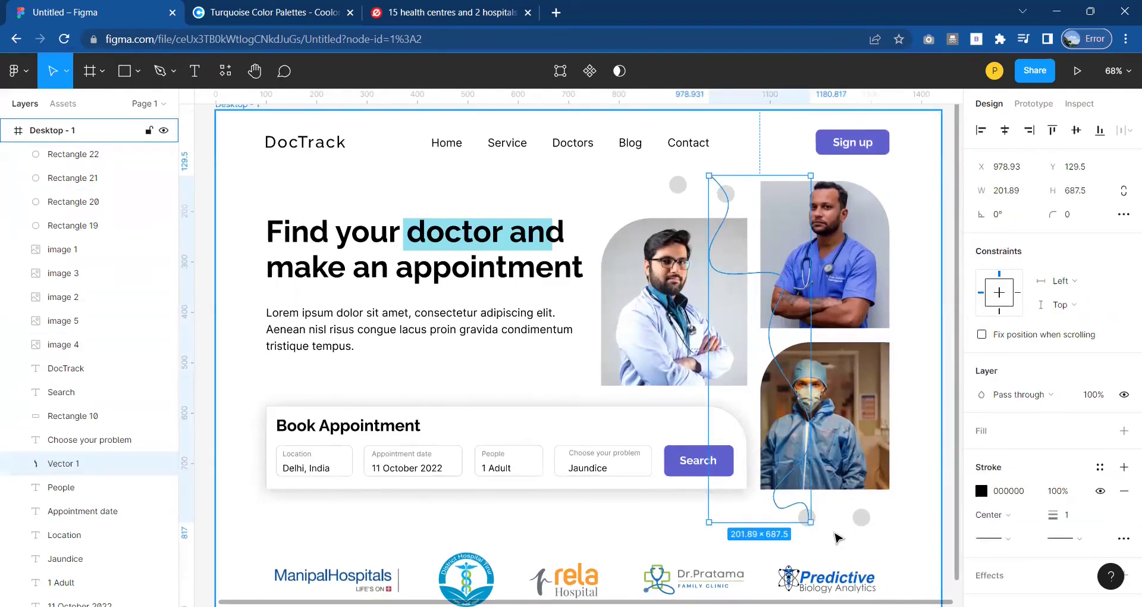
key(ctrl+bracketleft)
key(ctrl+bracketleft)
key(ctrl+bracketleft)
key(ctrl+bracketleft)
key(ctrl+bracketleft)
key(ctrl+bracketleft)
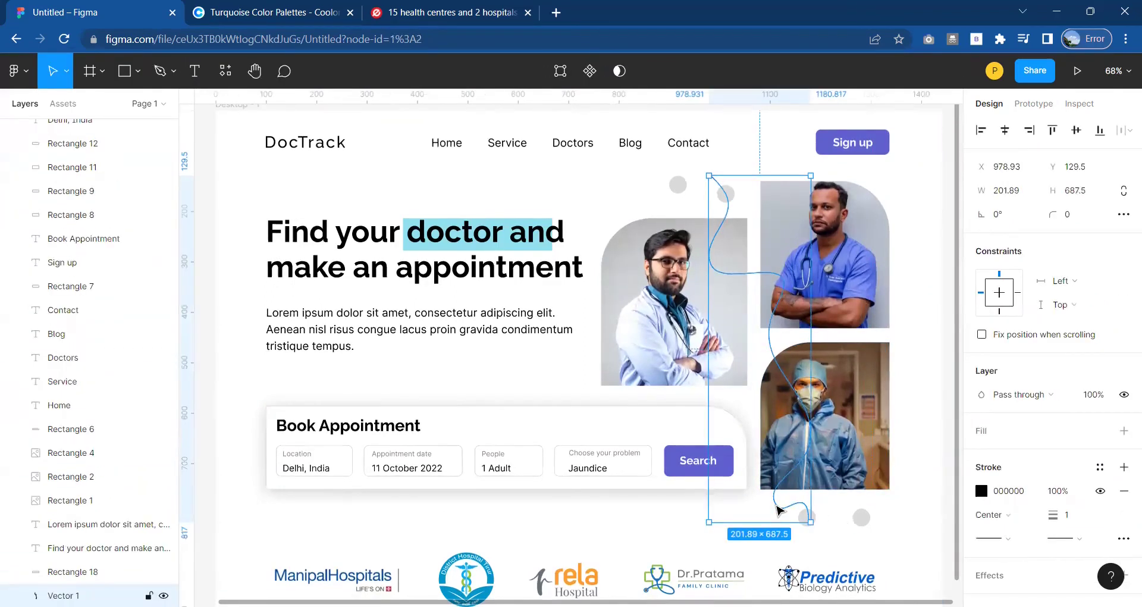
click(901, 536)
- Give the curve a 3 px turquoise 90E0EF stroke and fill the top circle the same colour
click(791, 506)
click(1069, 515)
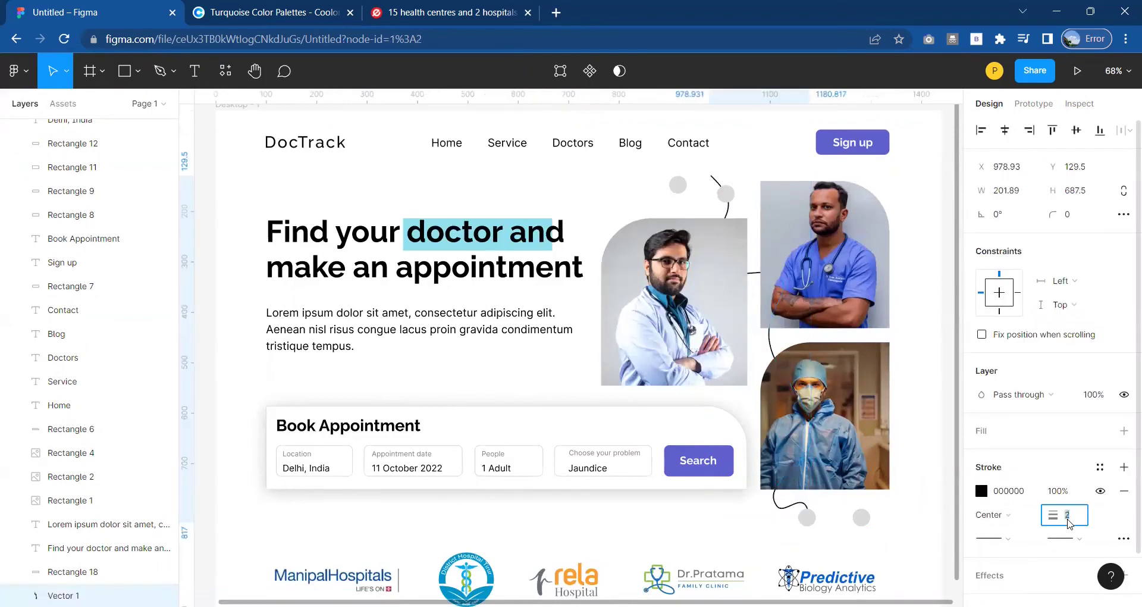
text(3)
click(982, 491)
click(911, 537)
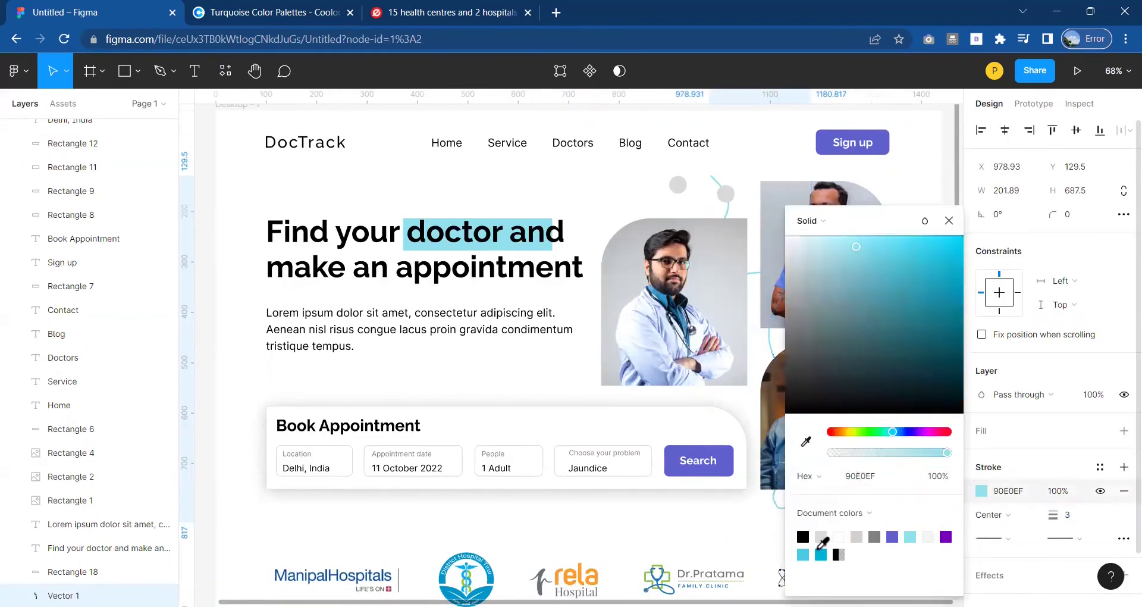
click(725, 194)
click(982, 454)
click(822, 555)
click(714, 536)
- Recolour the lower circle and the wavy connector curve cyan 48CAE4
click(807, 518)
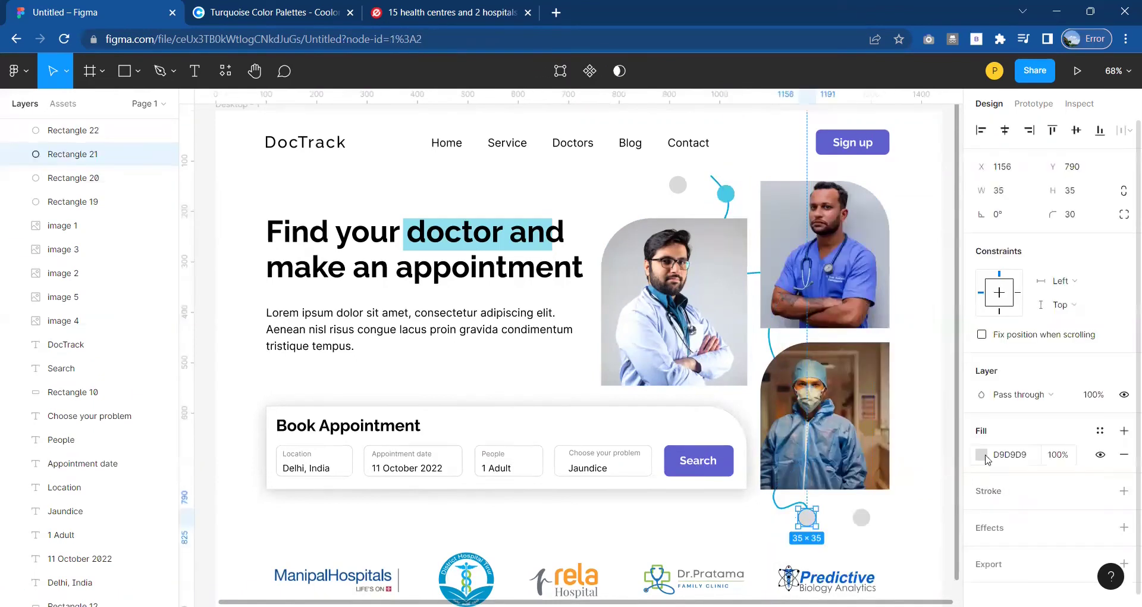
click(981, 454)
click(911, 537)
click(808, 534)
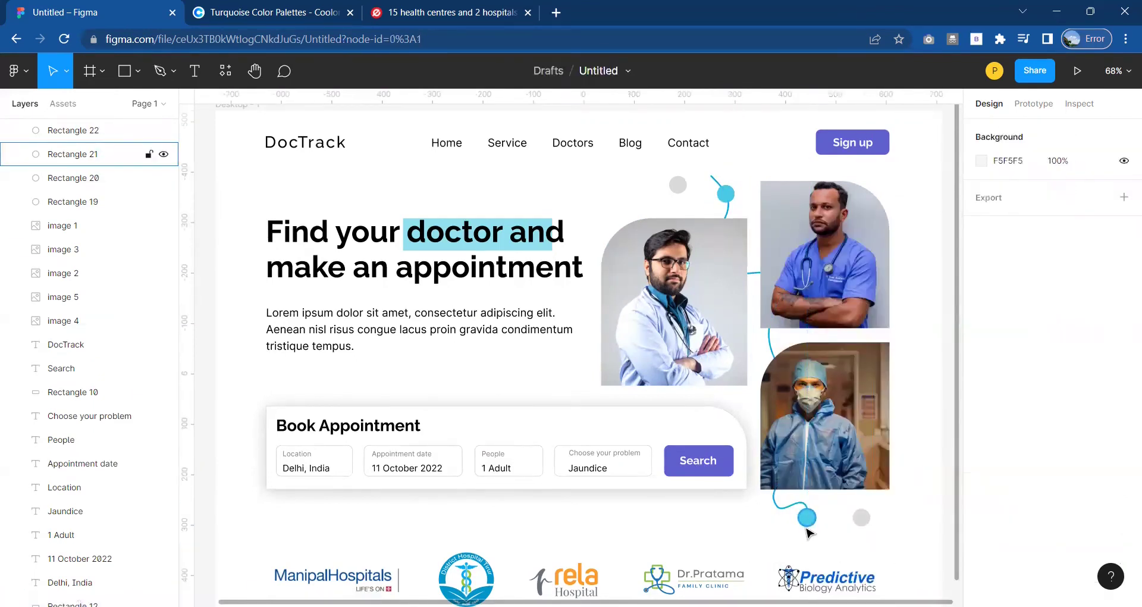
click(792, 507)
click(982, 490)
scroll(736, 558, right, 3)
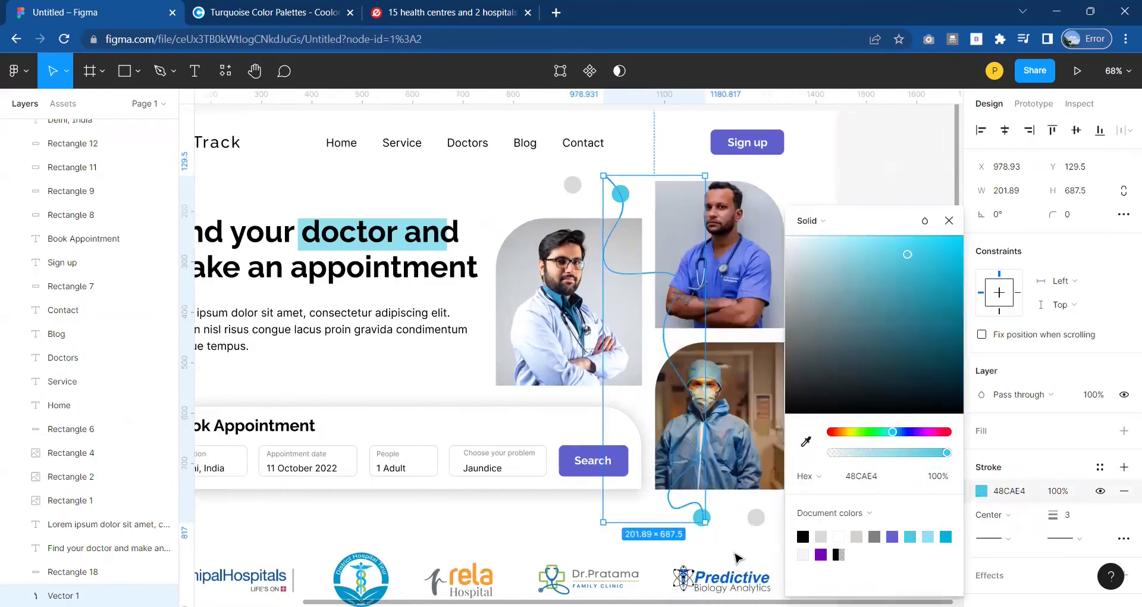
- Turn the grey dot into a 15×15 cyan dot beside the top circle
click(635, 170)
click(621, 194)
click(982, 453)
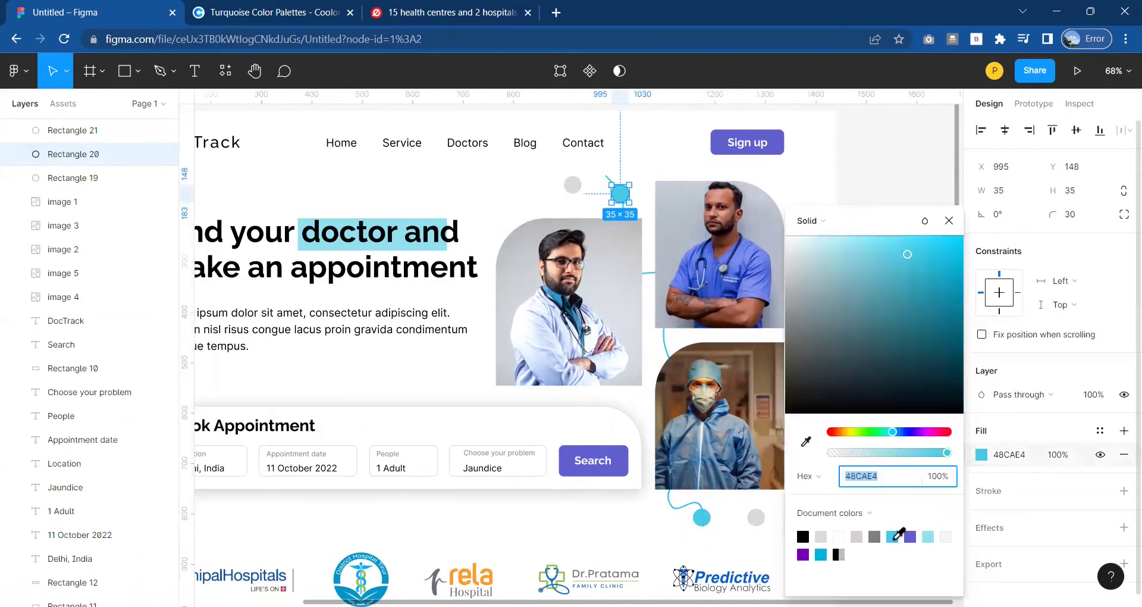
drag(573, 185, 704, 322)
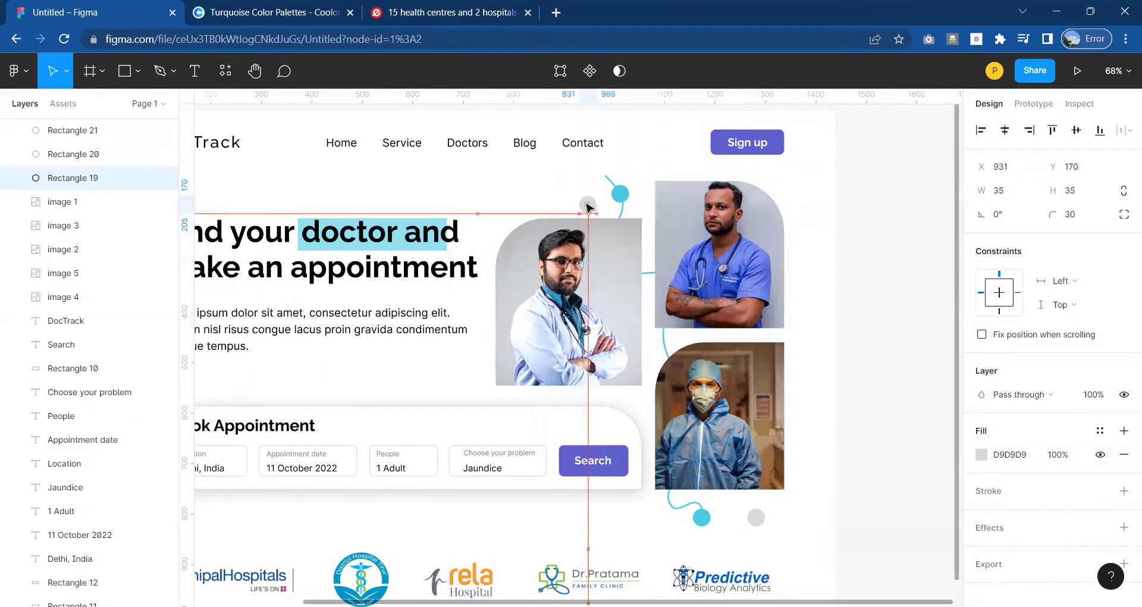
drag(705, 323, 588, 189)
click(1024, 195)
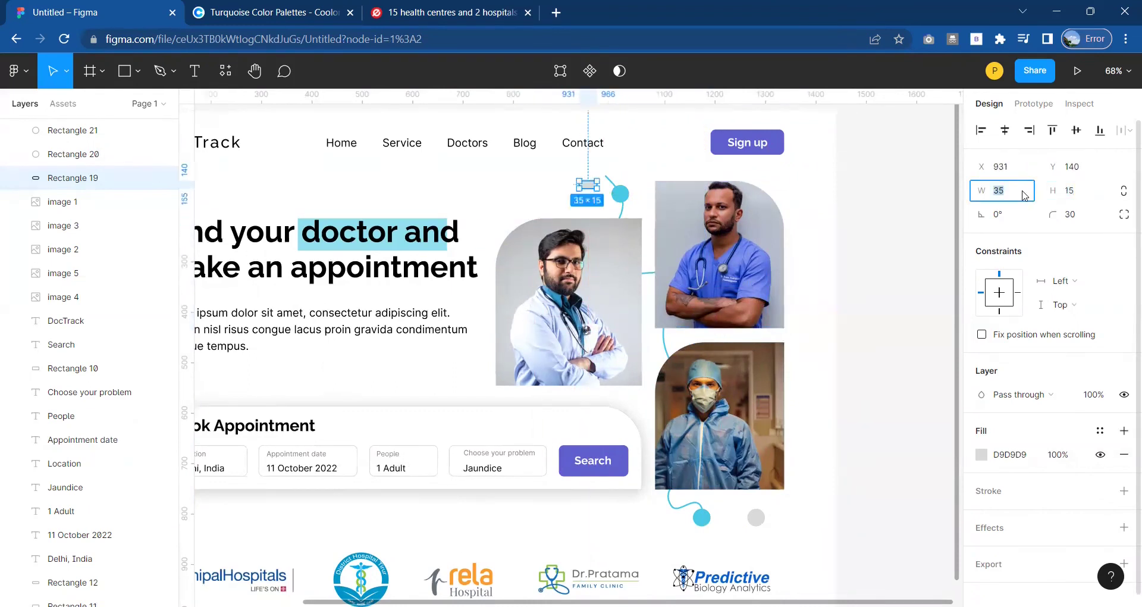
text(15)
click(982, 454)
click(900, 532)
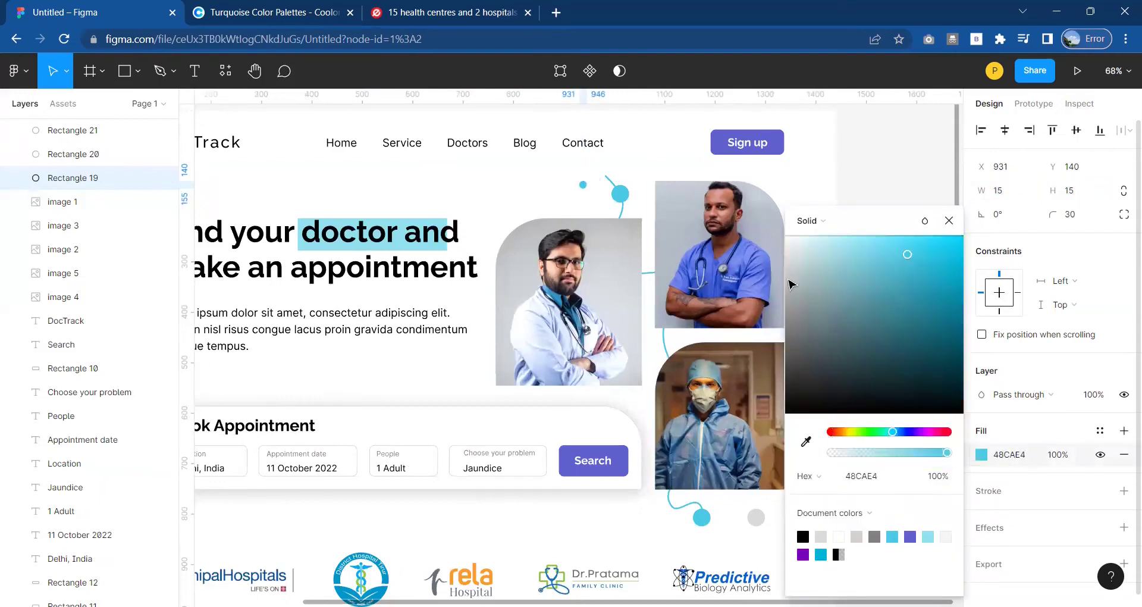
click(598, 190)
- Duplicate the cyan dot into a larger 25×25 copy just below it
click(583, 184)
key(ctrl+d)
drag(583, 185, 597, 202)
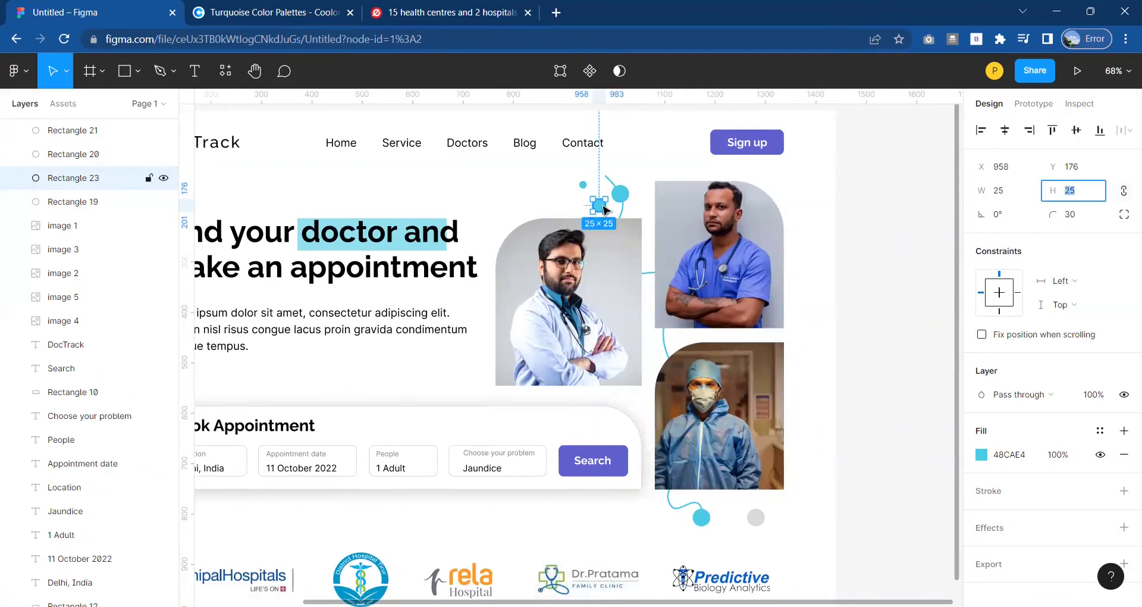
drag(600, 206, 601, 212)
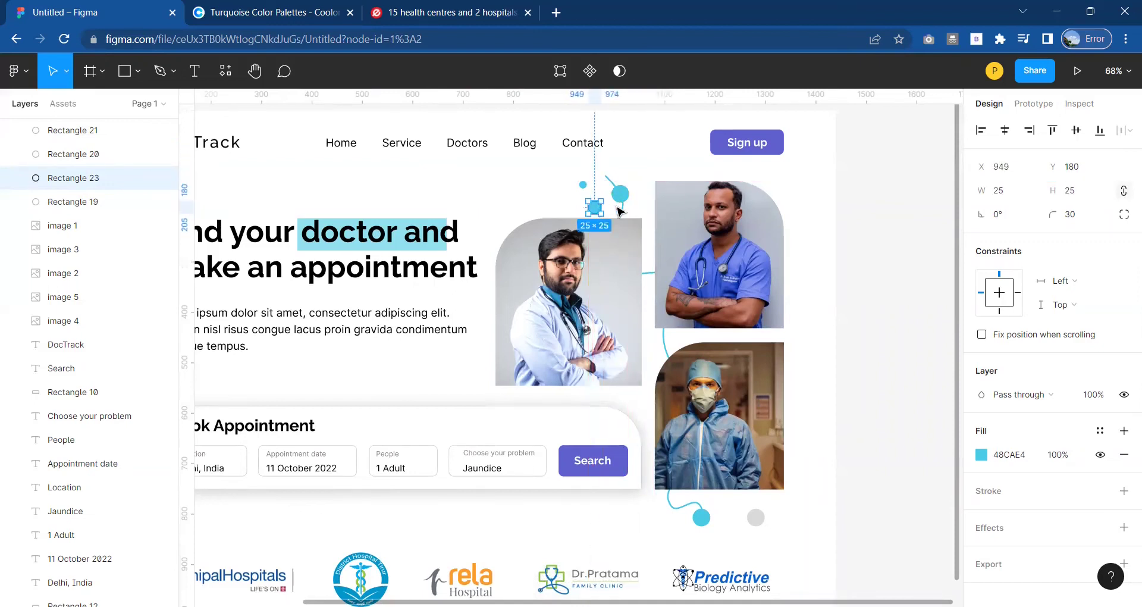
click(619, 212)
- Duplicate the connector curve and rotate the copy to a new angle
key(ctrl+d)
drag(702, 497, 791, 528)
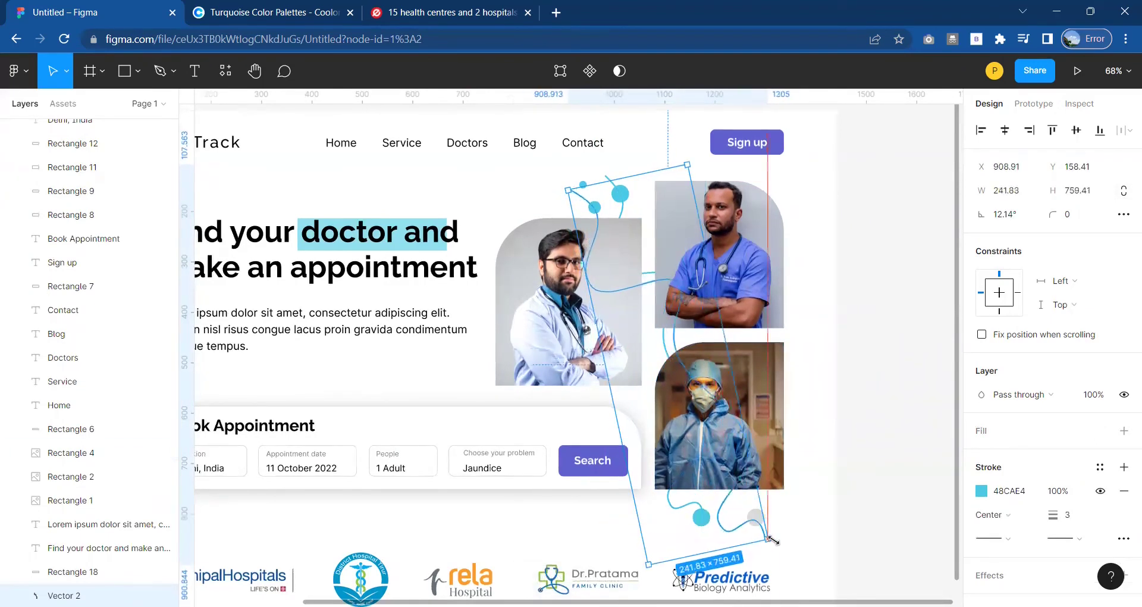
click(722, 418)
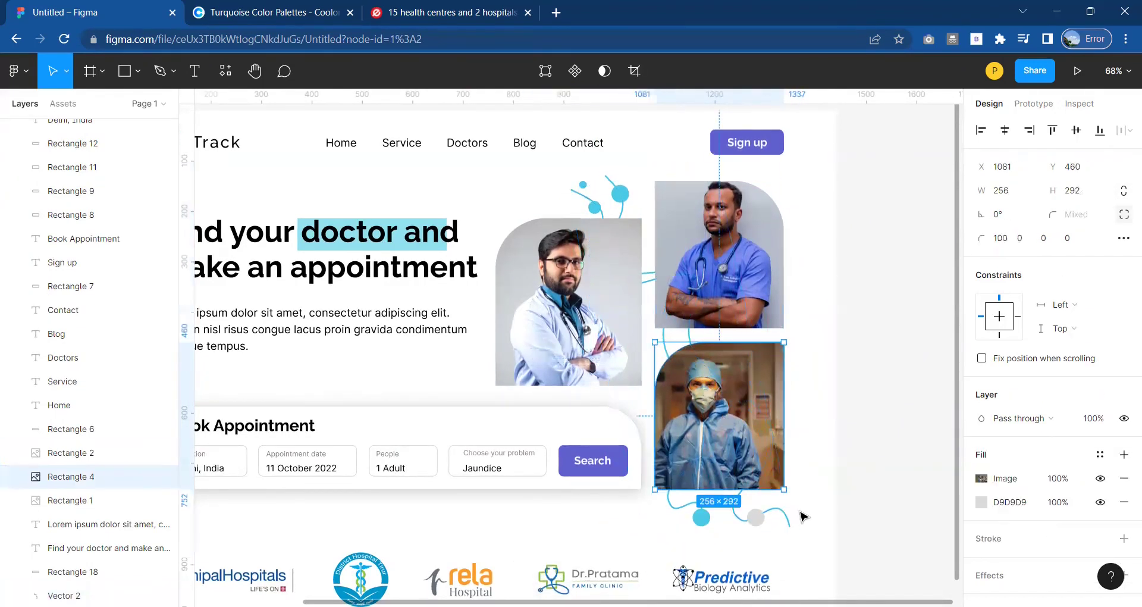
- Make the lower circle, the copied curve and the larger top dot purple 5E60CE
click(756, 517)
click(982, 474)
click(833, 541)
click(736, 520)
click(982, 491)
click(921, 525)
click(595, 207)
click(982, 455)
click(839, 536)
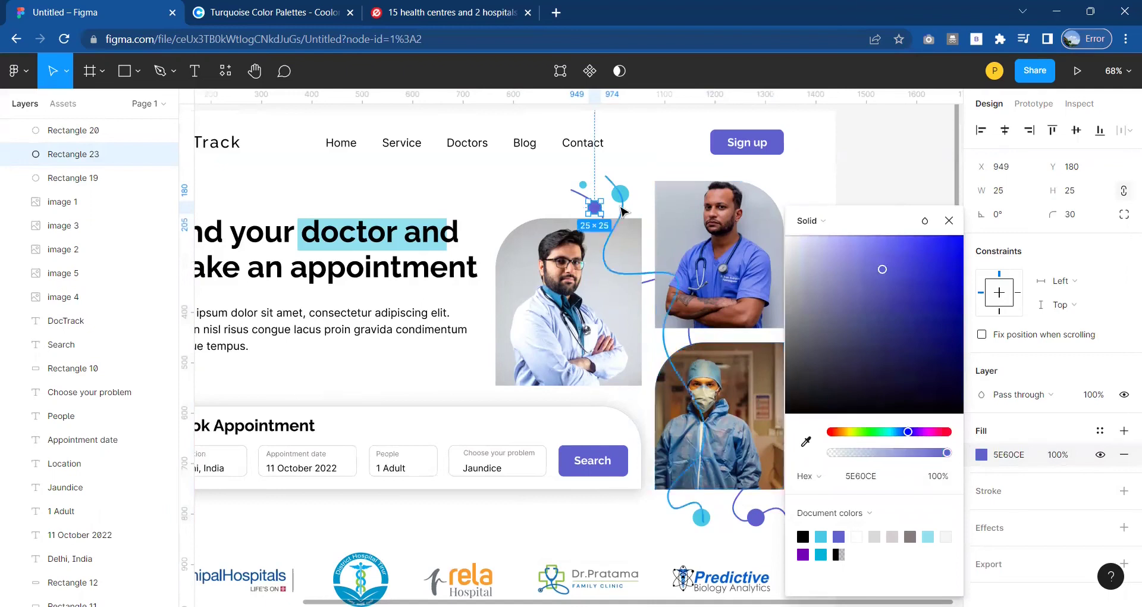
click(699, 154)
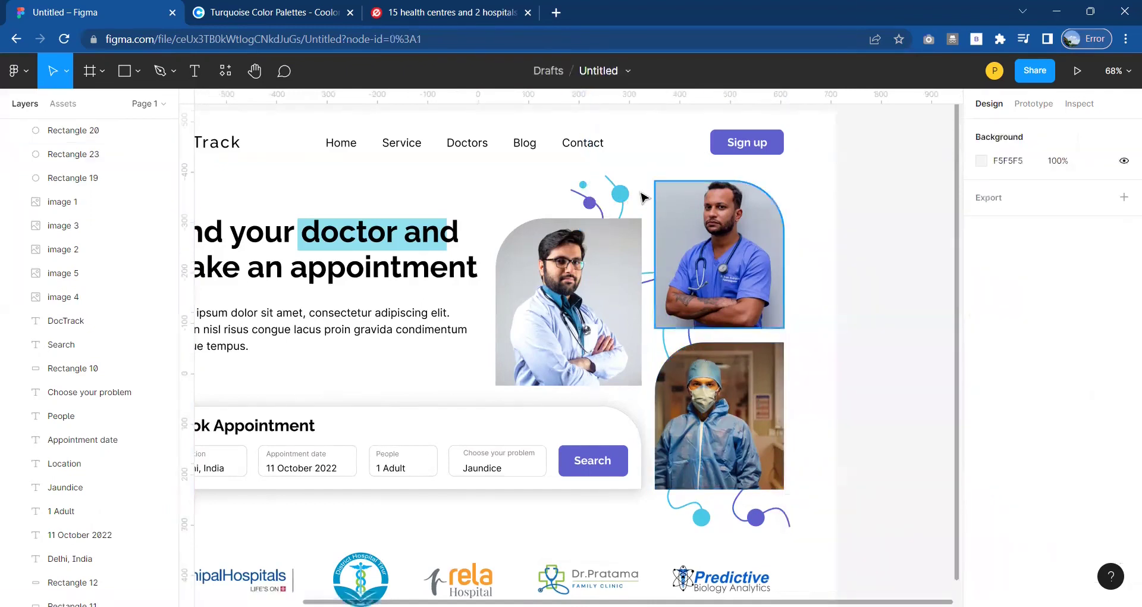
- Add another rotated curve copy, shortened into a small tail beside the bottom photo
click(621, 210)
key(ctrl+d)
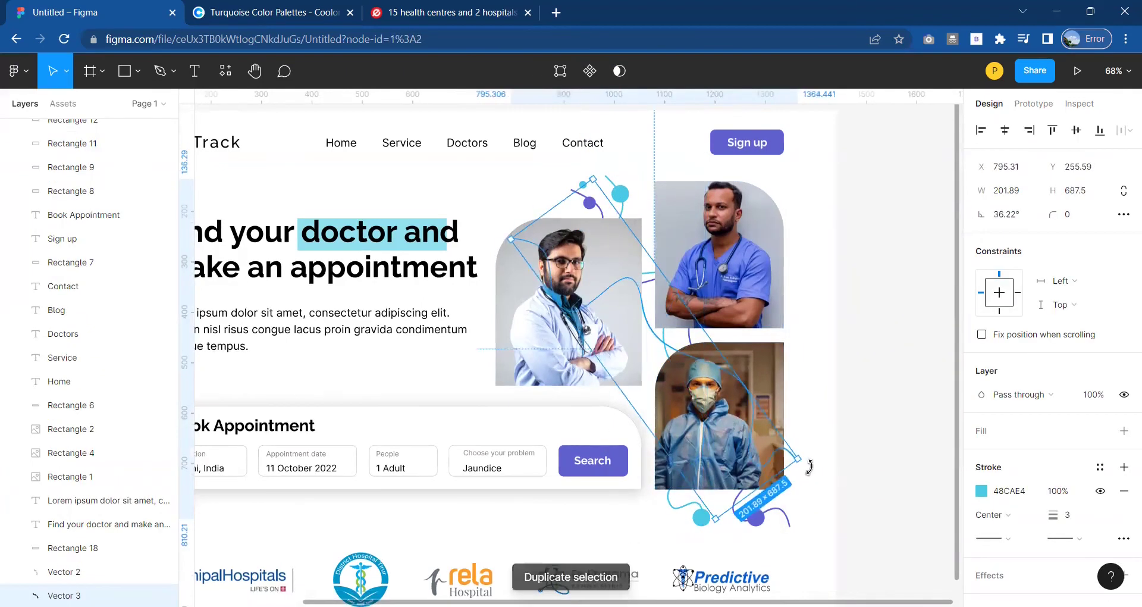
drag(708, 530, 796, 521)
click(796, 523)
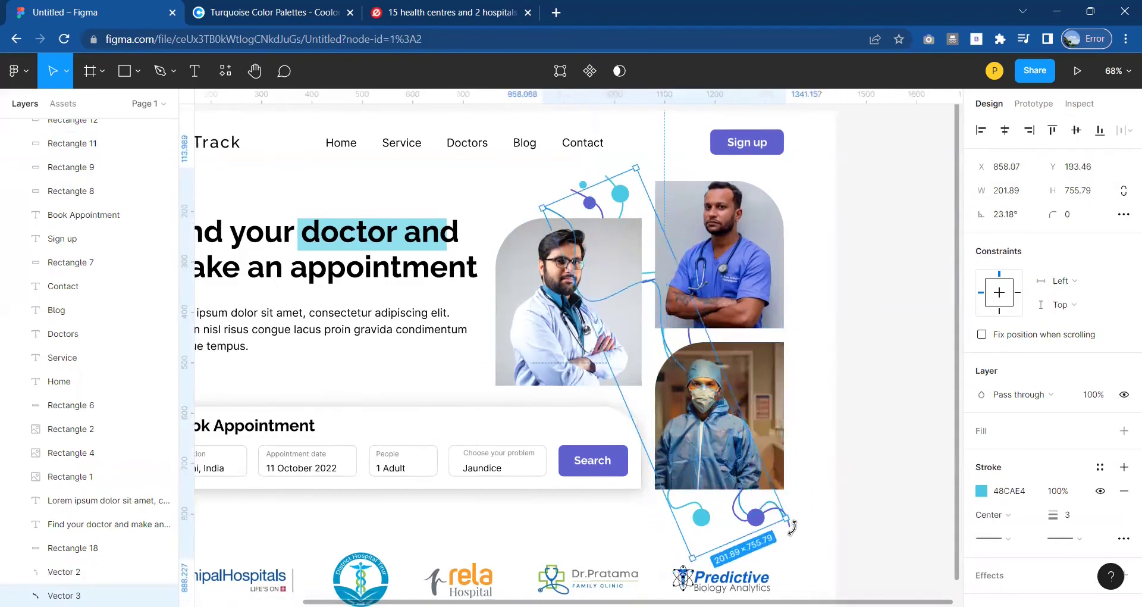
click(821, 443)
click(663, 348)
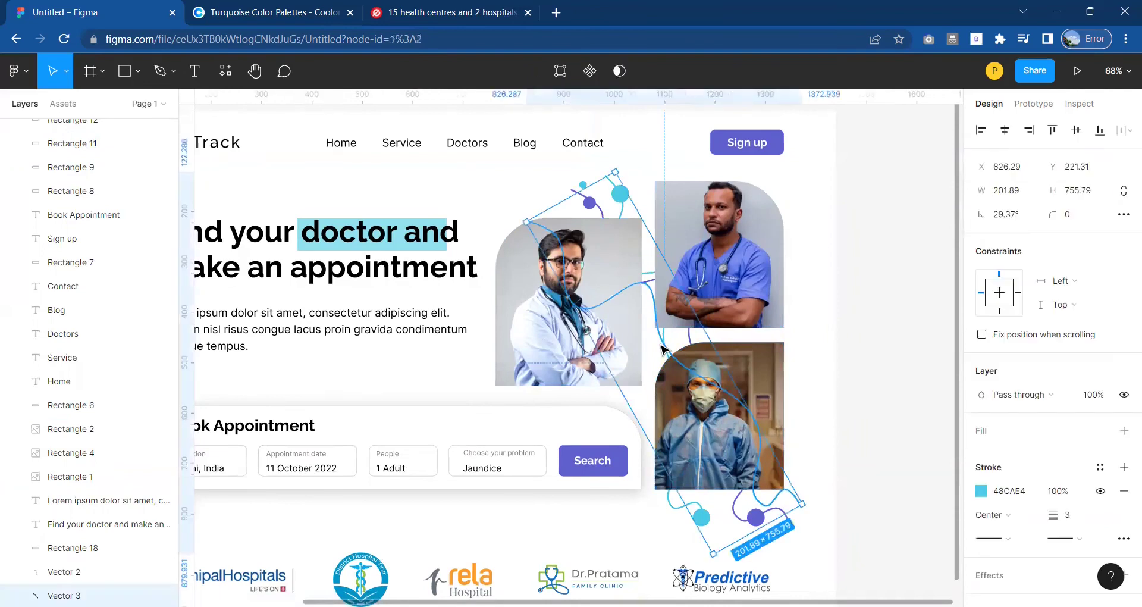
drag(538, 214, 625, 396)
drag(802, 504, 741, 539)
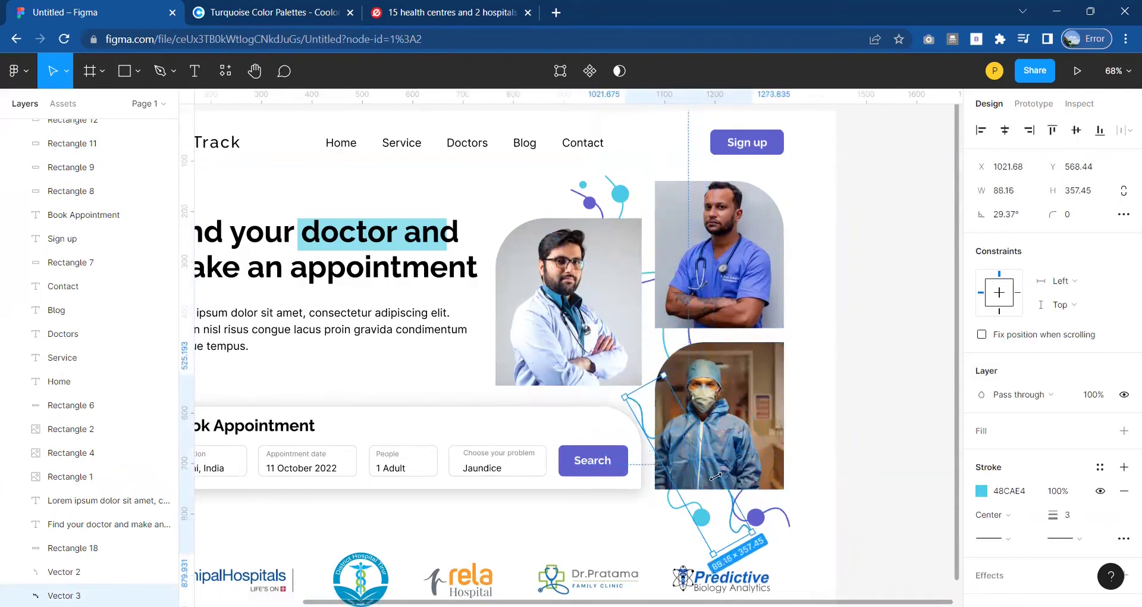
click(874, 482)
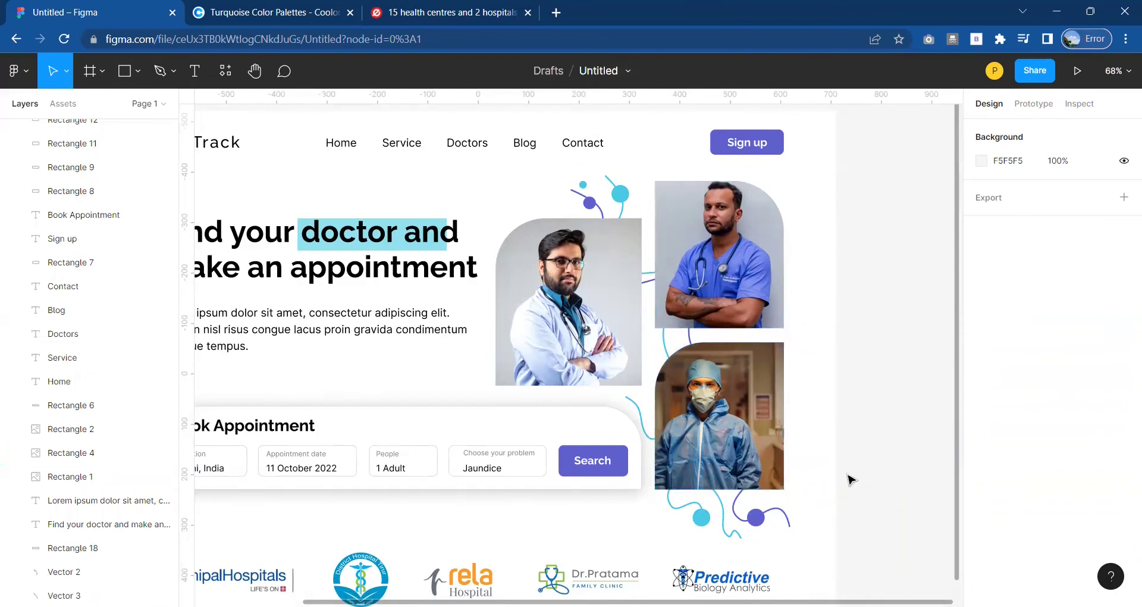
- Color the DocTrack logo purple 7400B8, with 'Track' in cyan 48CAE4
key(shift+1)
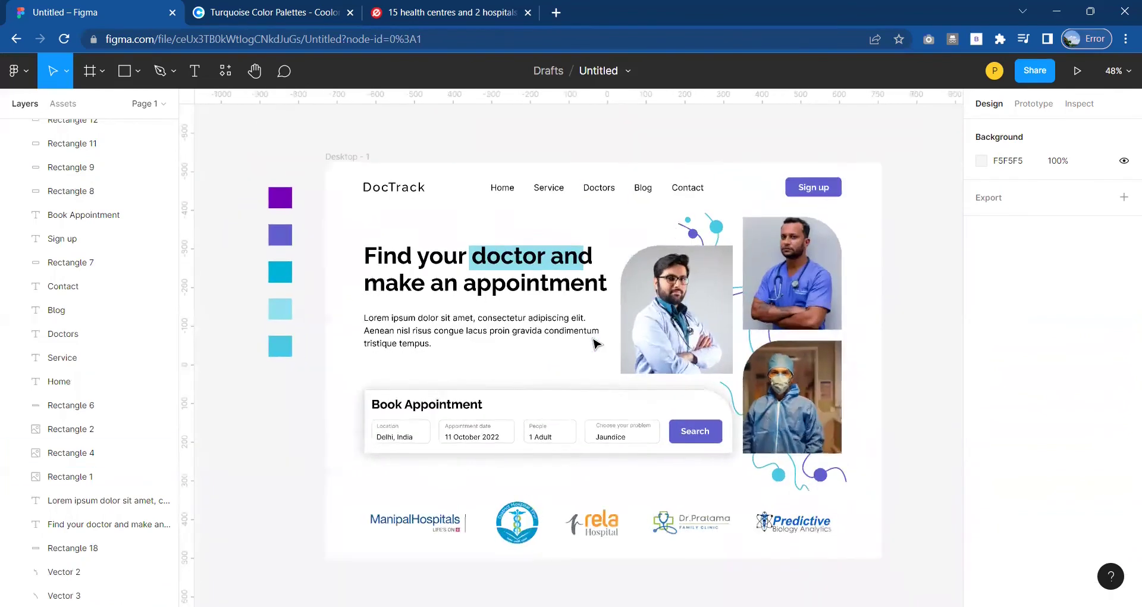
double_click(383, 182)
double_click(383, 182)
scroll(1047, 357, down, 3)
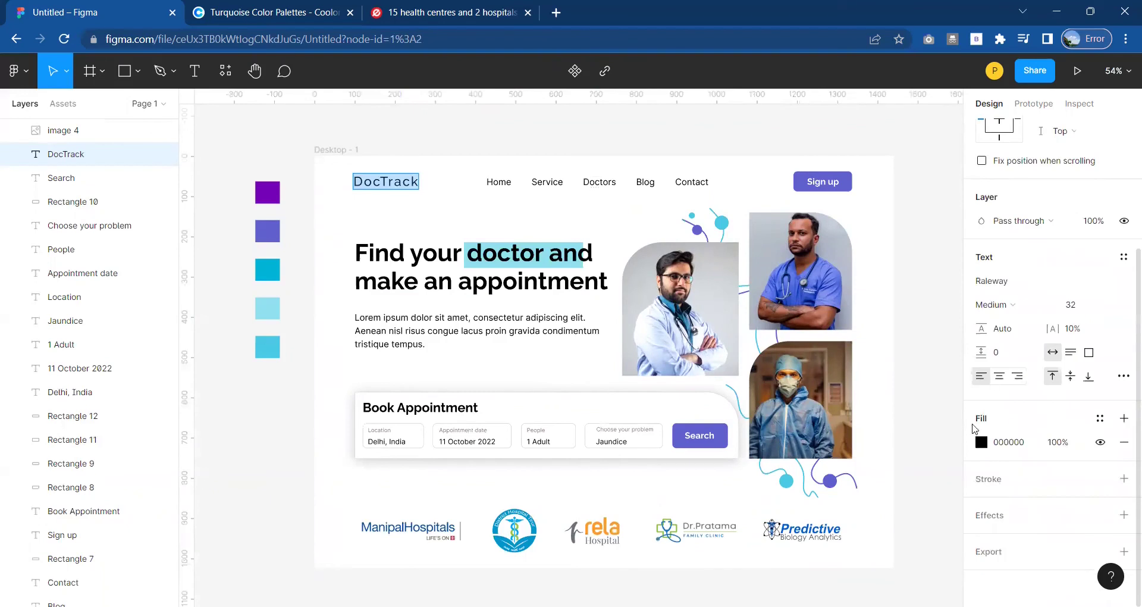
click(981, 442)
click(802, 554)
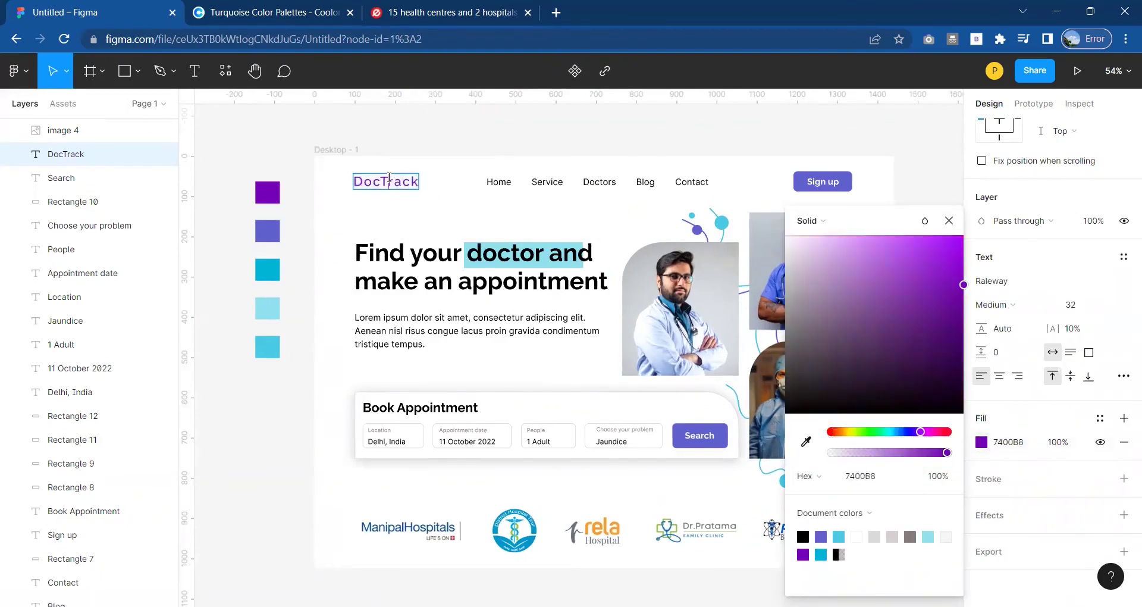
drag(381, 182, 420, 181)
click(839, 537)
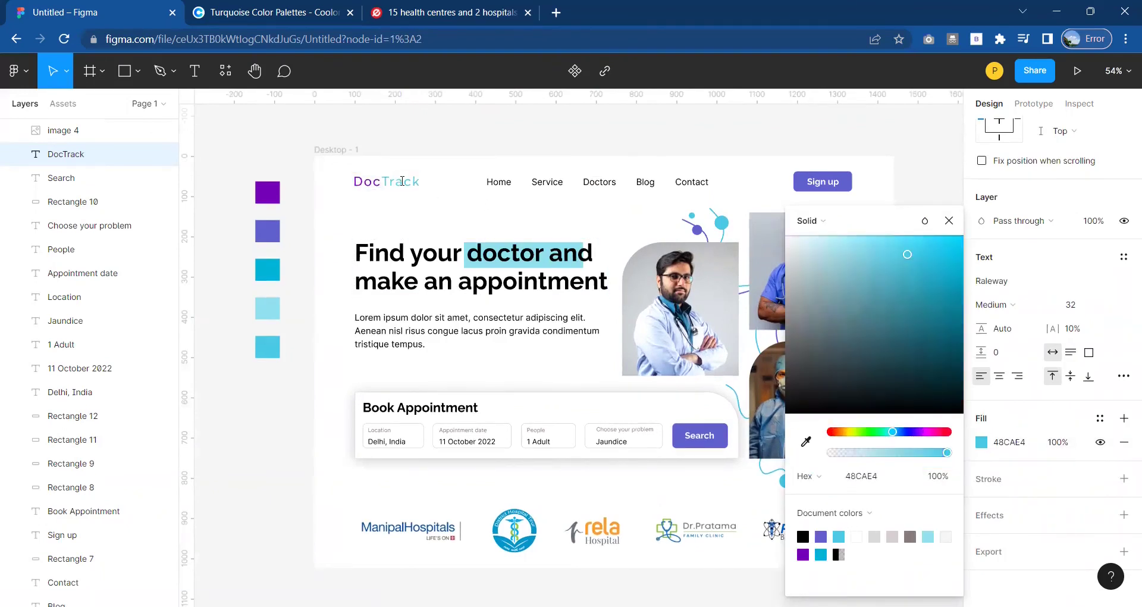
key(Escape)
click(1012, 304)
key(Escape)
click(586, 220)
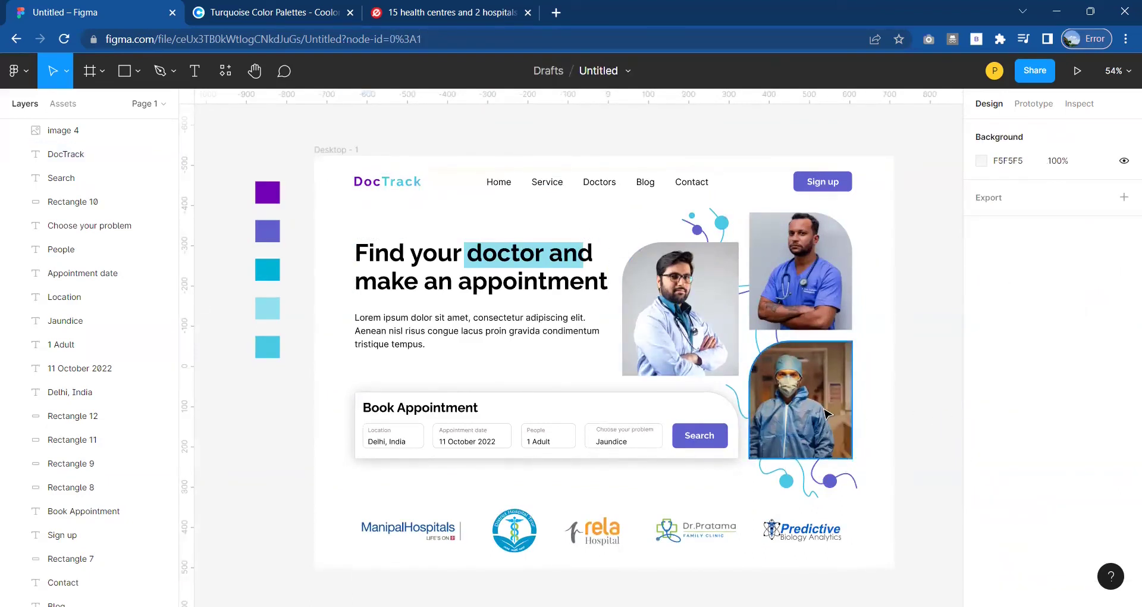
- Remove the grey D9D9D9 border from the Book Appointment card
click(672, 400)
click(981, 430)
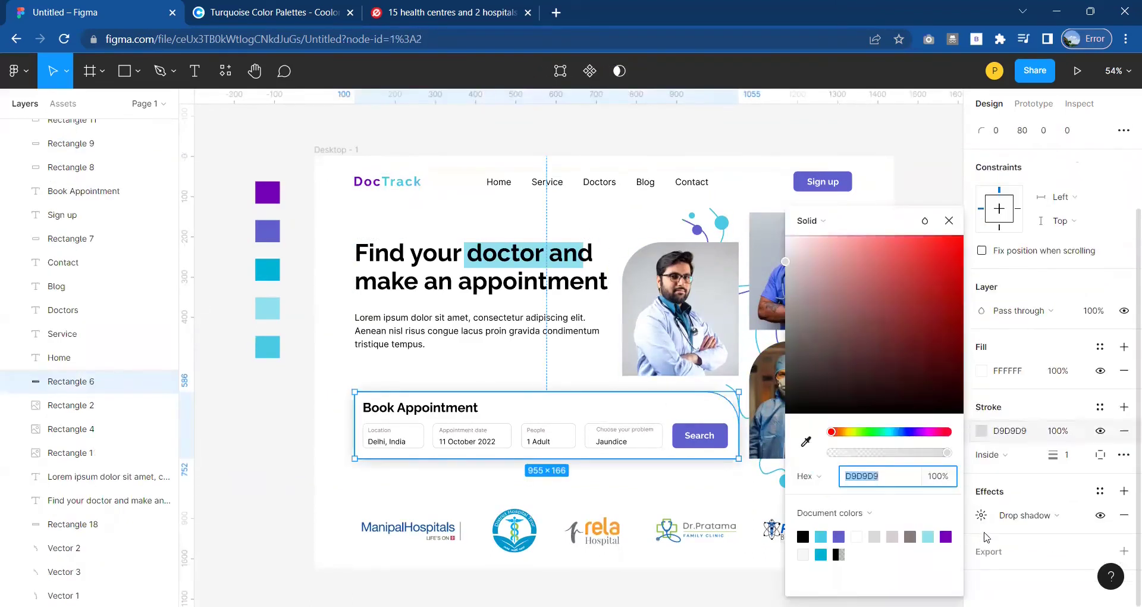
click(1125, 433)
click(673, 500)
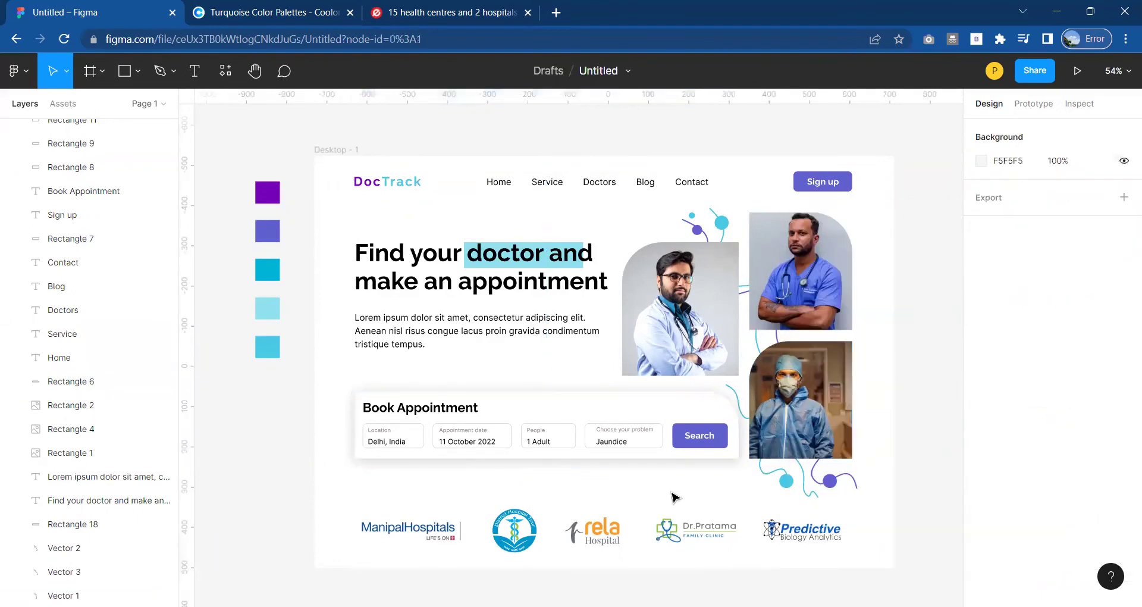
scroll(674, 496, down, 1)
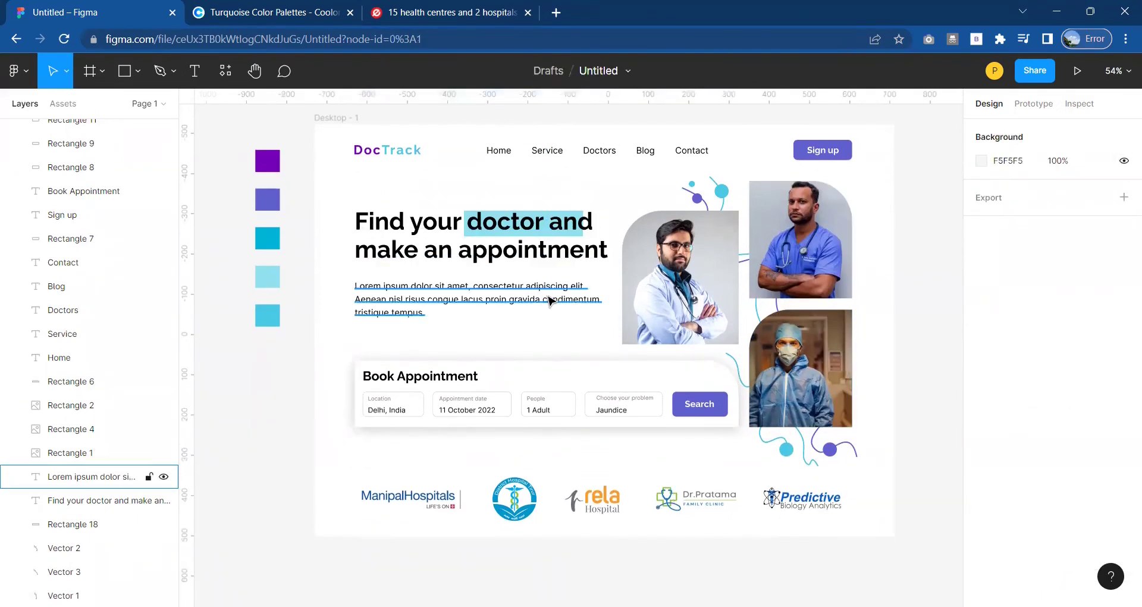
- Check the card's drop shadow blur, then zoom to 73% on the Book Appointment card
click(582, 378)
scroll(1125, 393, down, 1)
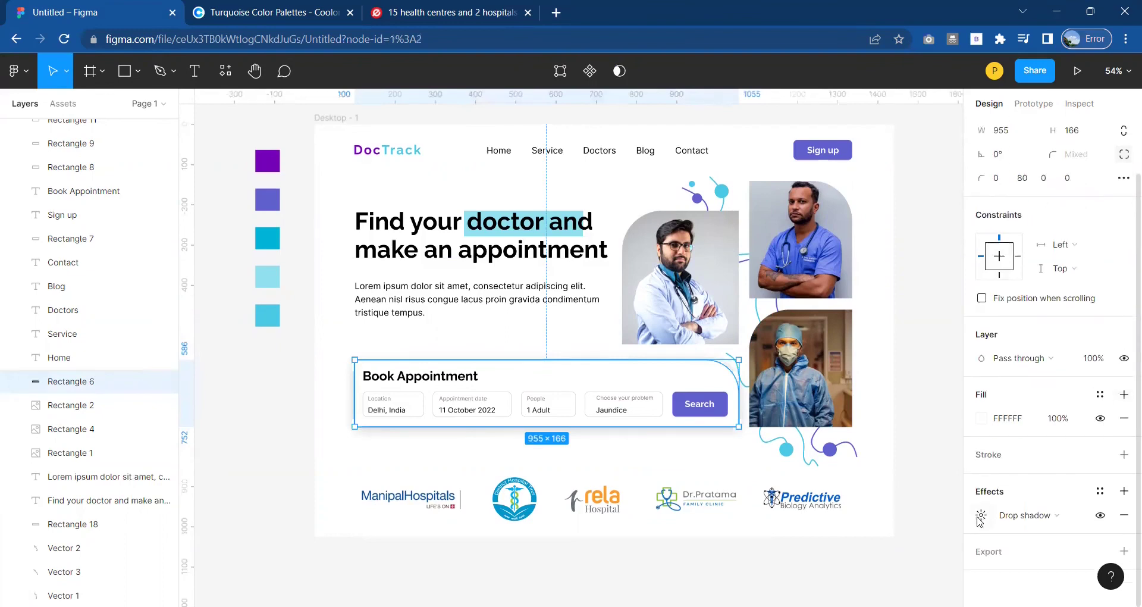
click(982, 515)
click(917, 531)
click(739, 474)
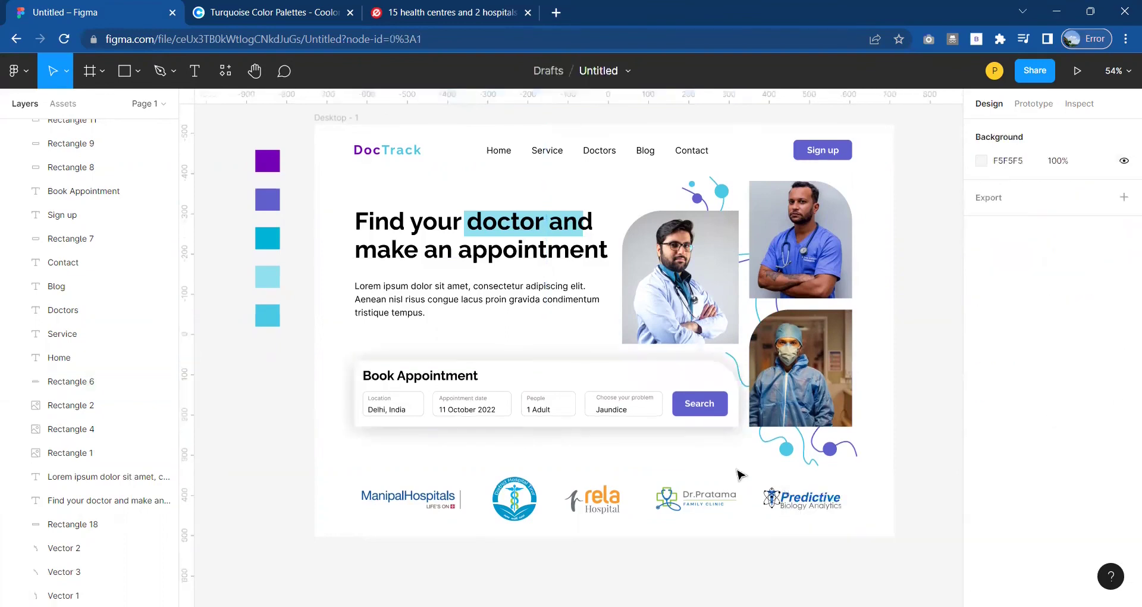
scroll(585, 200, up, 1)
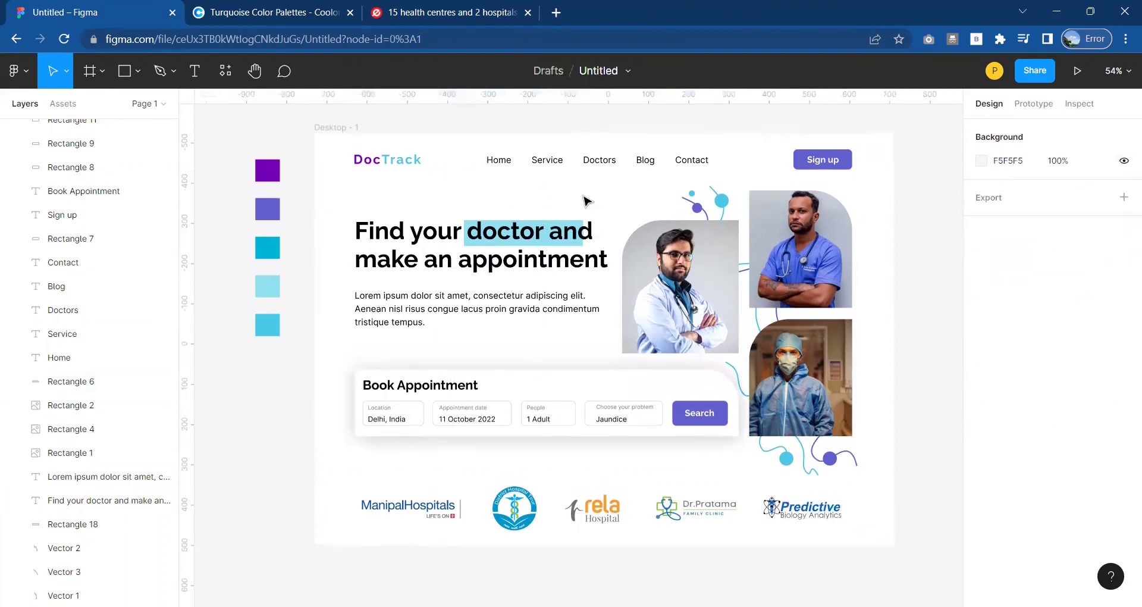
scroll(881, 416, up, 1)
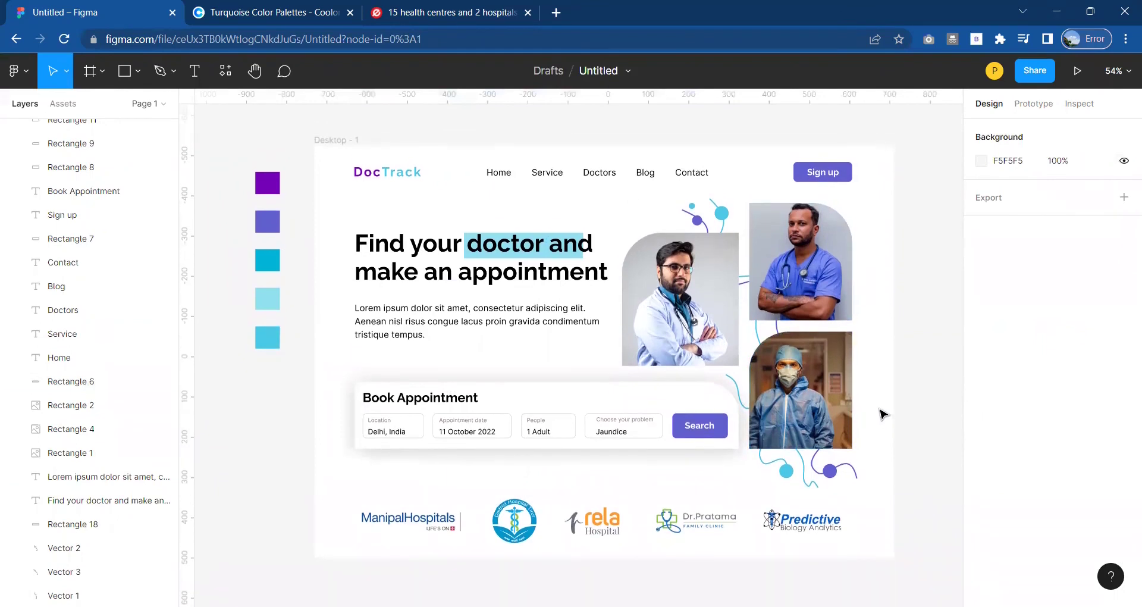
ctrl+scroll(641, 440, up, 2)
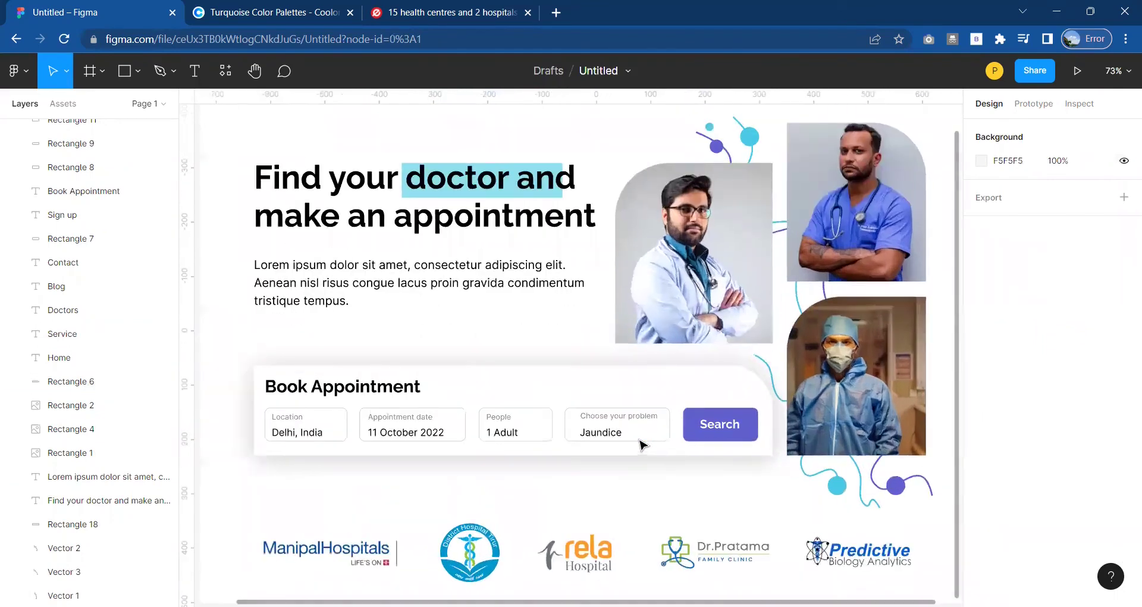
- Color the four booking form field labels purple-blue 5E60CE
click(619, 417)
shift+click(498, 417)
shift+click(400, 416)
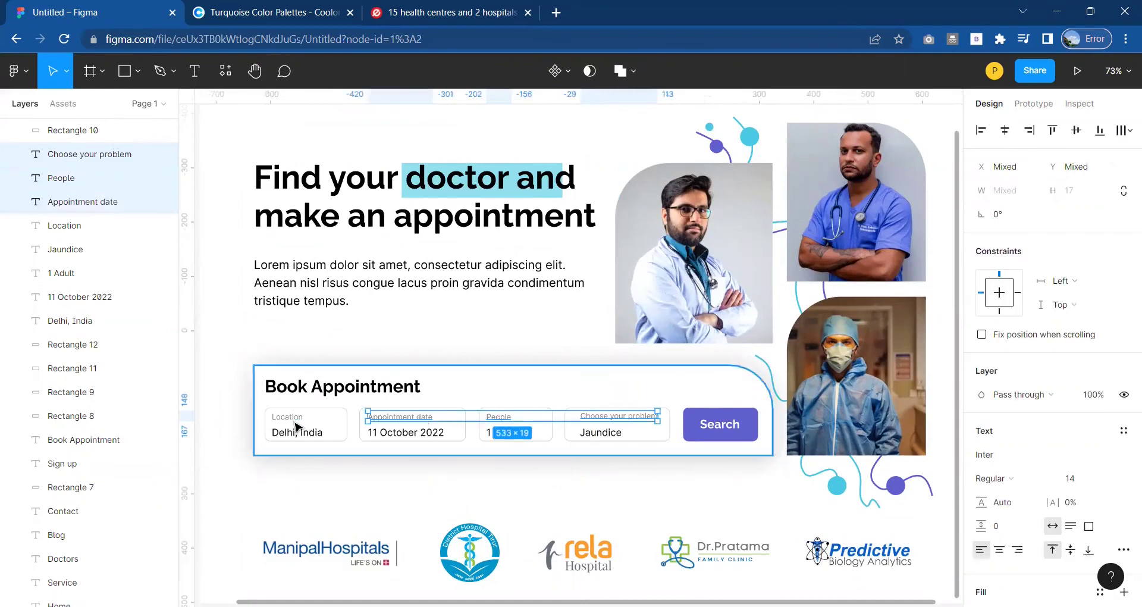
shift+click(289, 417)
scroll(1127, 513, down, 3)
click(982, 441)
click(946, 536)
click(839, 536)
click(737, 483)
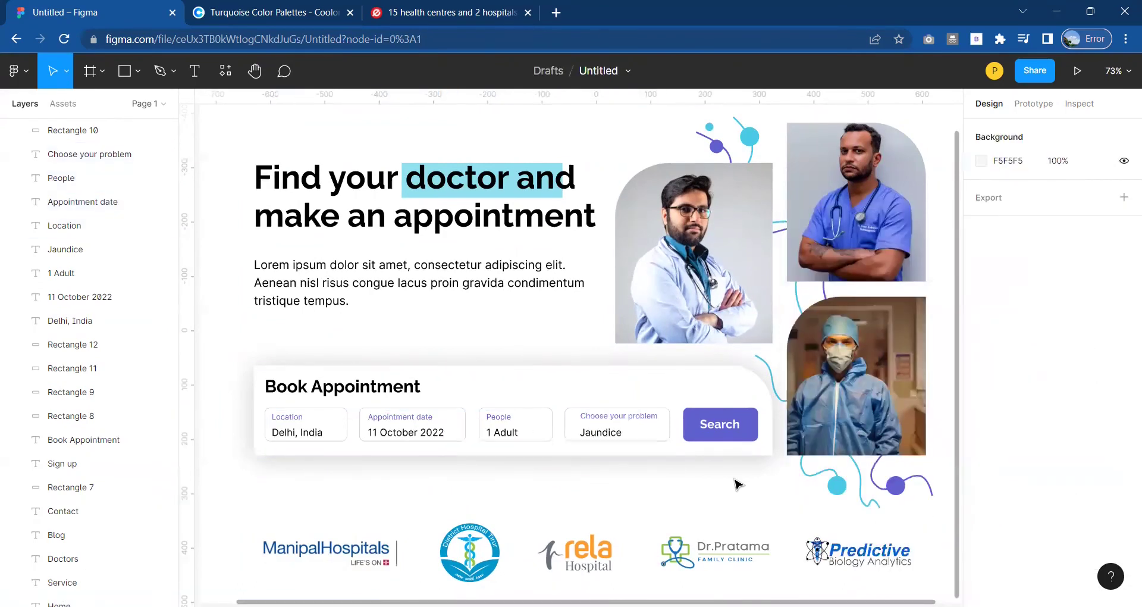
- Add a light purple highlight bar behind the word 'appointment'
scroll(738, 483, down, 2)
click(126, 71)
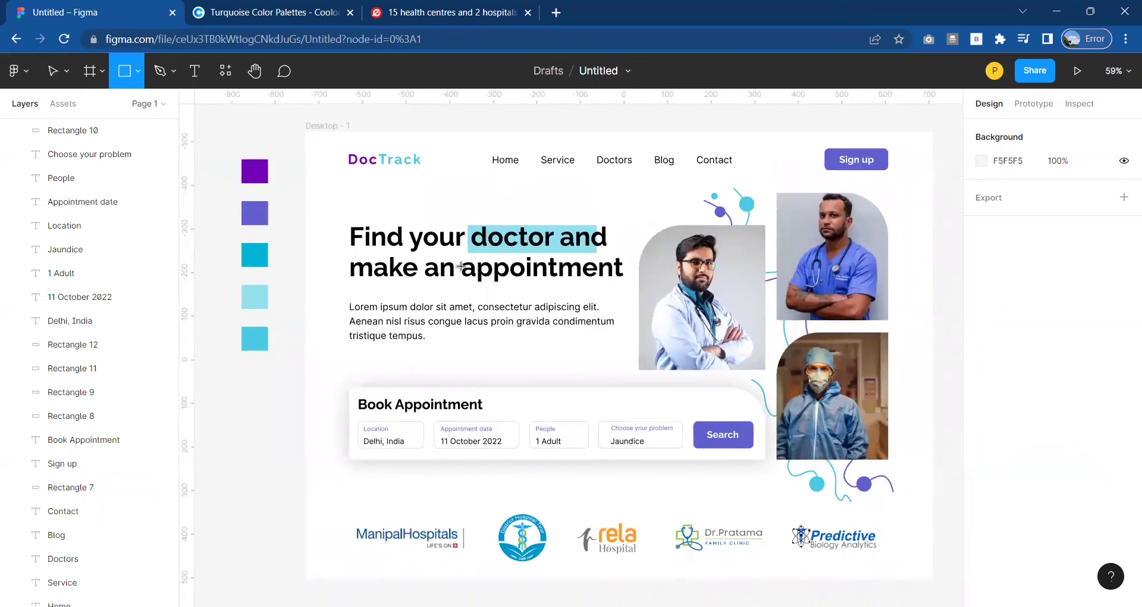
drag(461, 266, 627, 281)
click(982, 454)
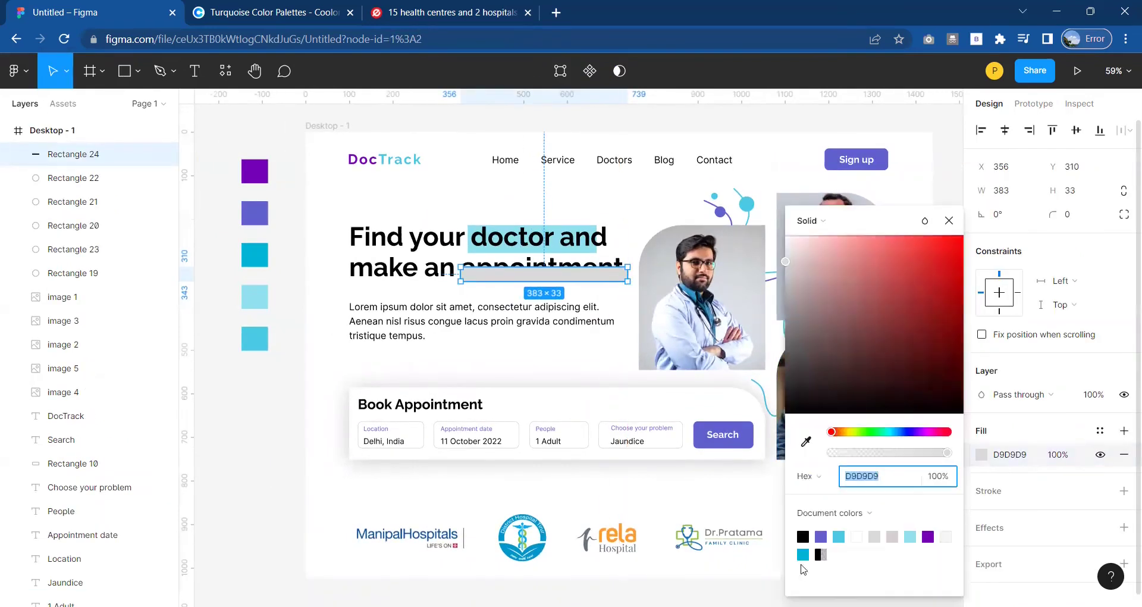
click(821, 536)
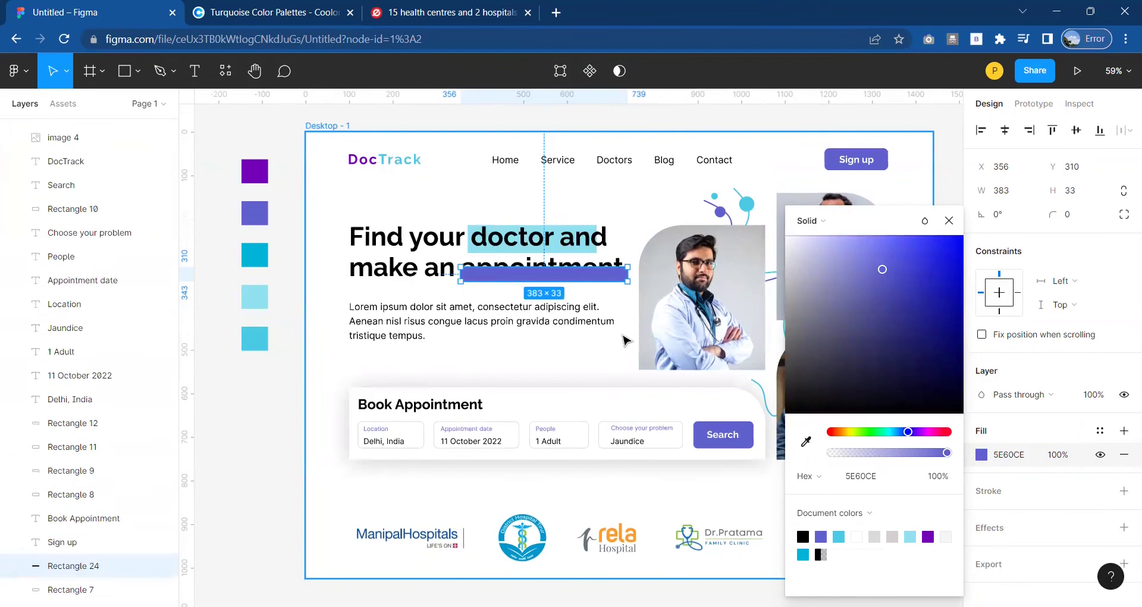
key(ctrl+[)
click(854, 248)
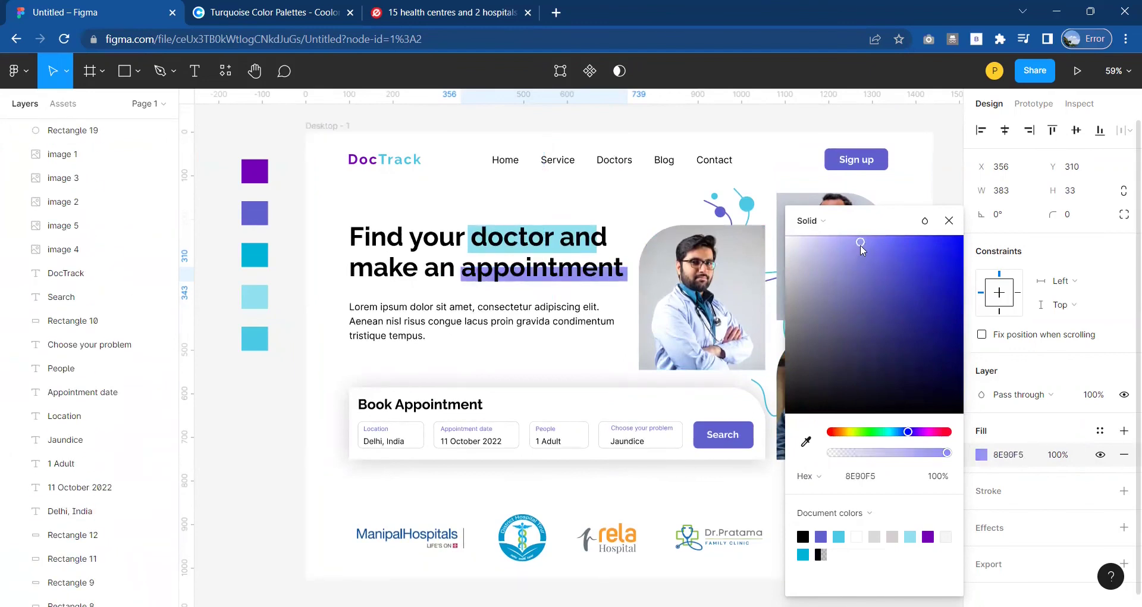
click(594, 357)
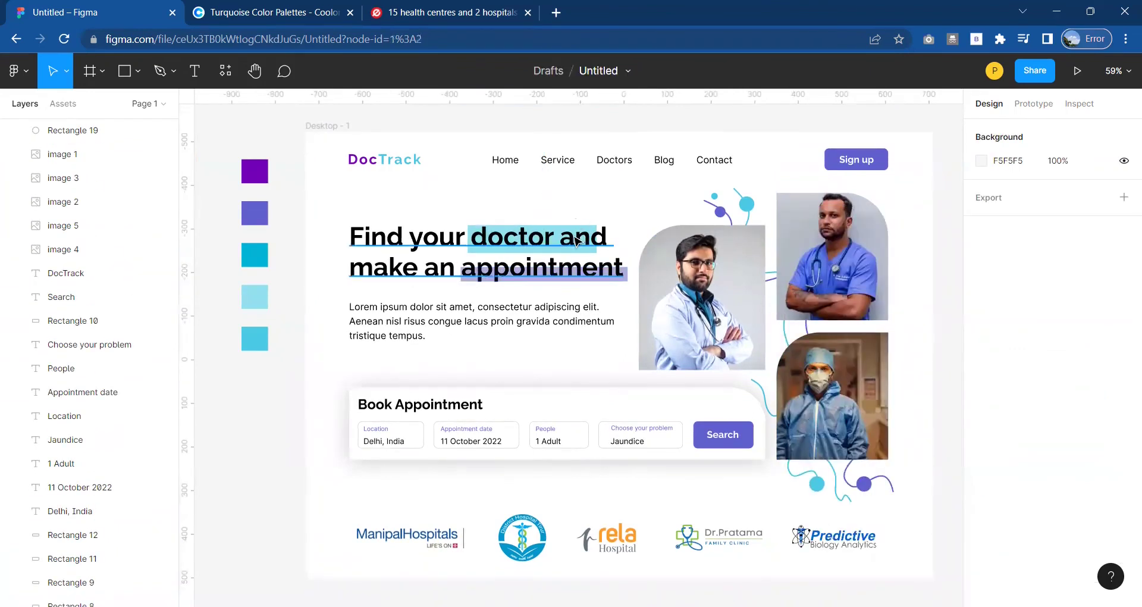
- Shrink the cyan highlight to cover only 'doctor' and trim the purple bar to the word
click(576, 240)
drag(593, 251, 545, 233)
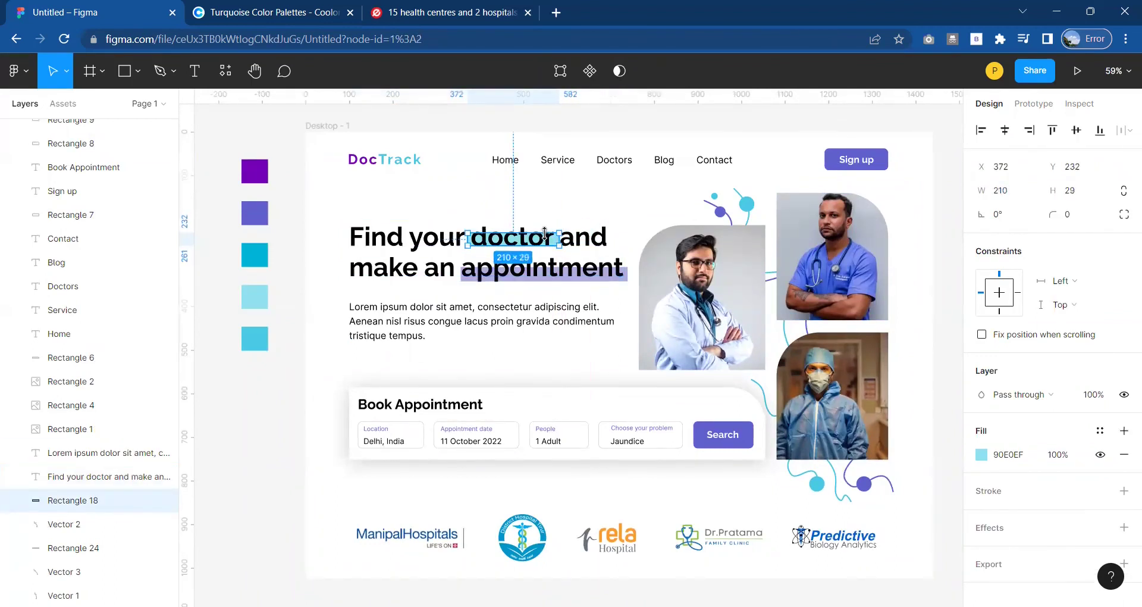
click(594, 214)
click(629, 275)
drag(628, 268, 616, 269)
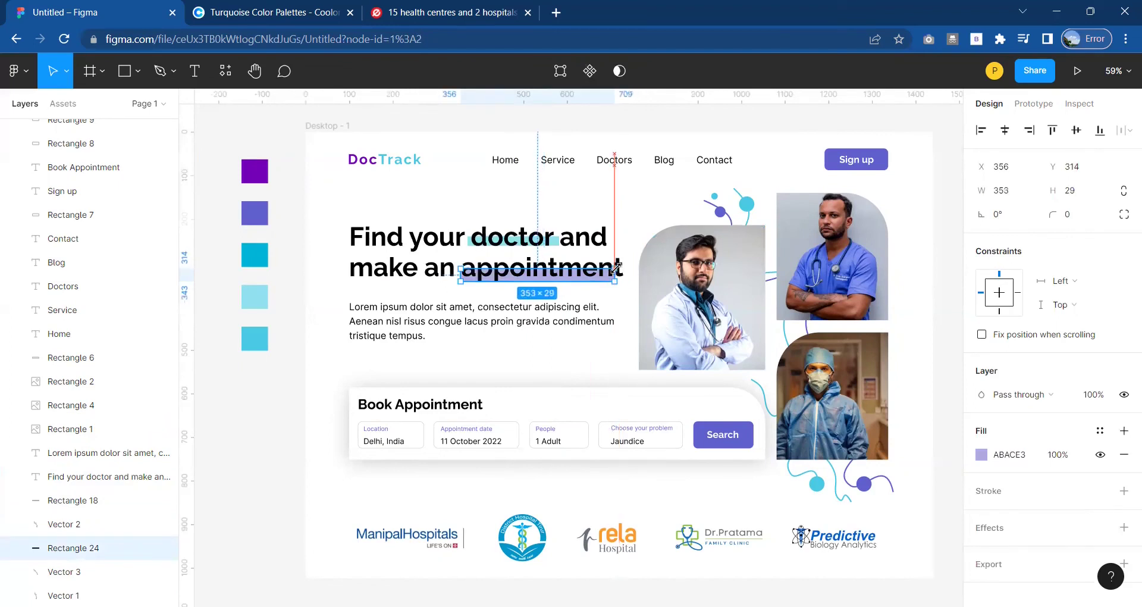
click(673, 211)
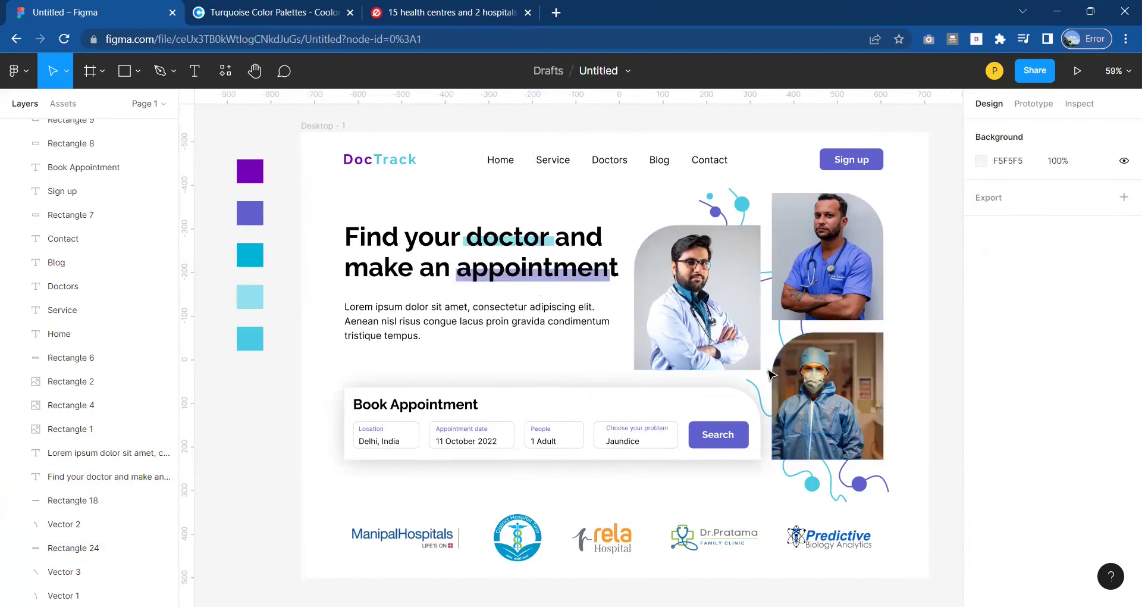
scroll(771, 375, right, 2)
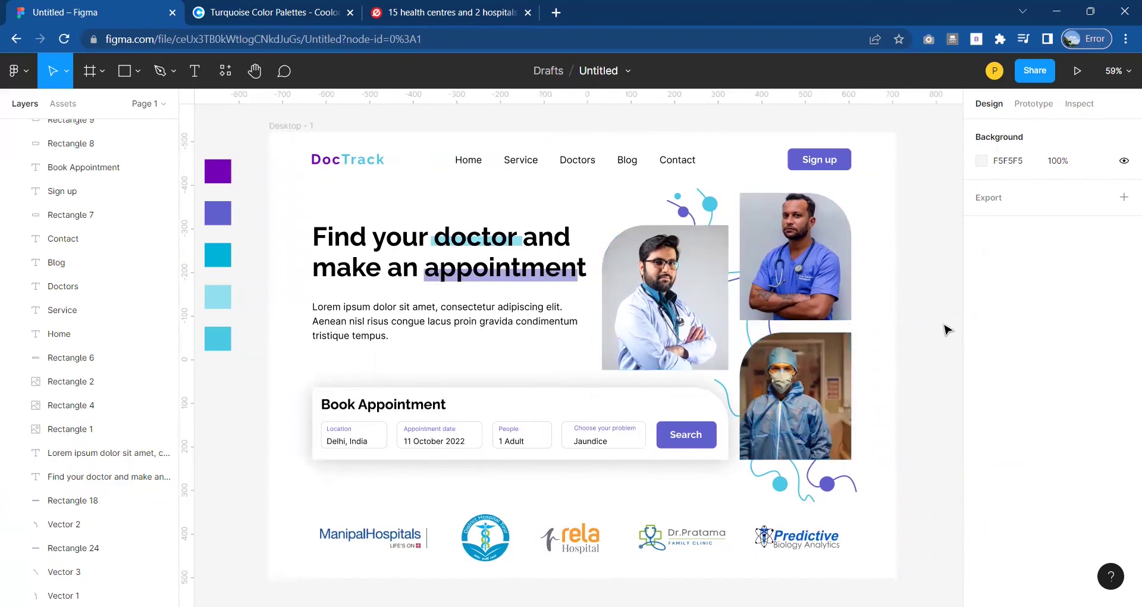
scroll(943, 326, right, 2)
- Draw a tall rectangle over the first doctor photo and send it to the back
click(136, 74)
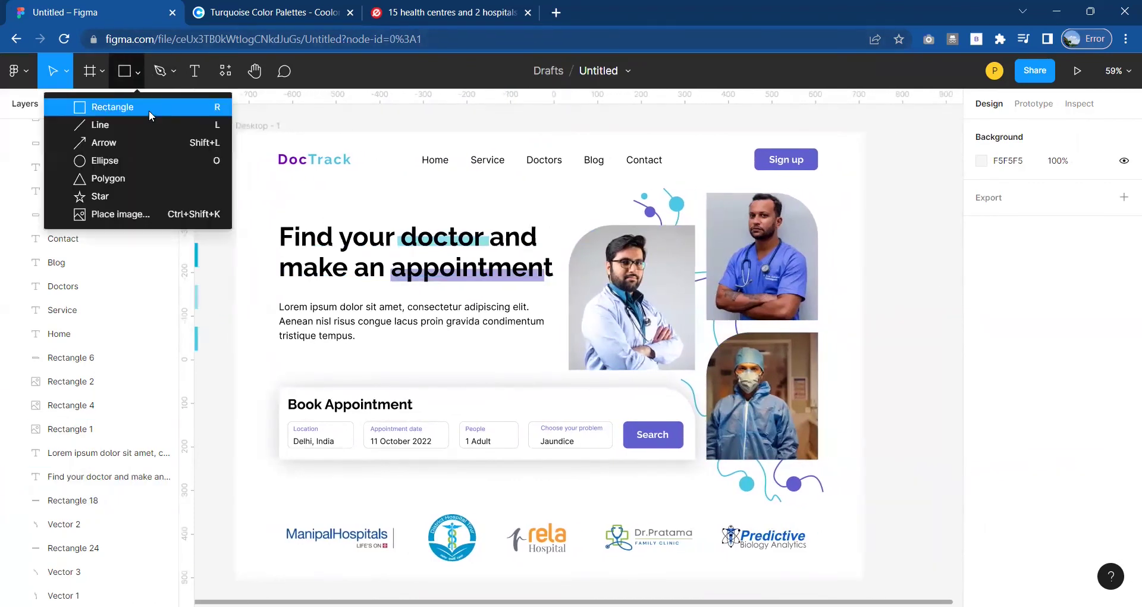
click(148, 110)
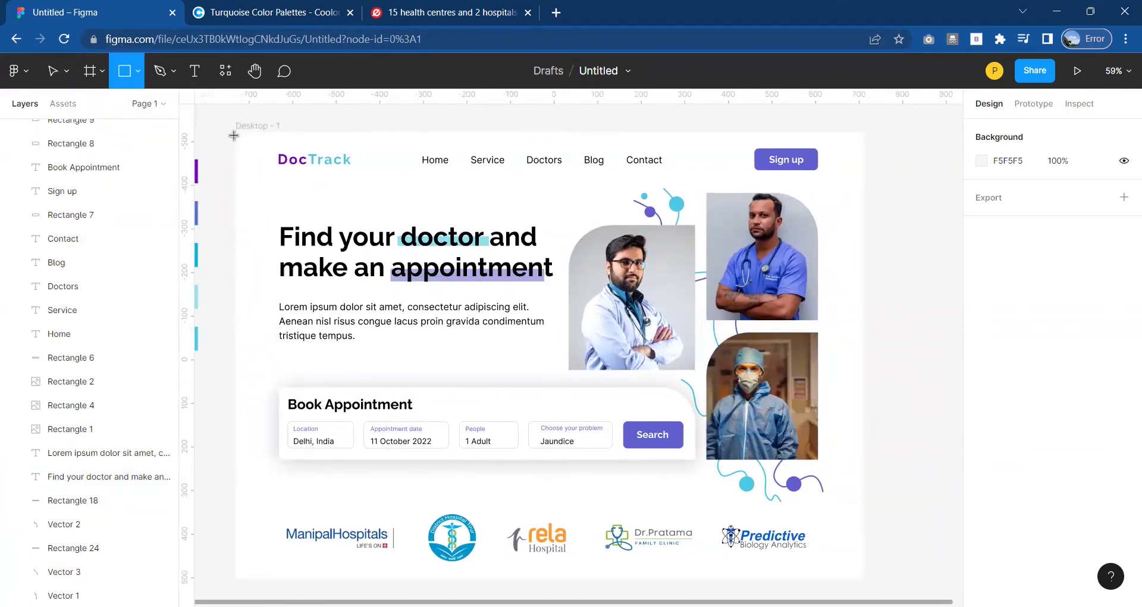
drag(584, 225, 695, 380)
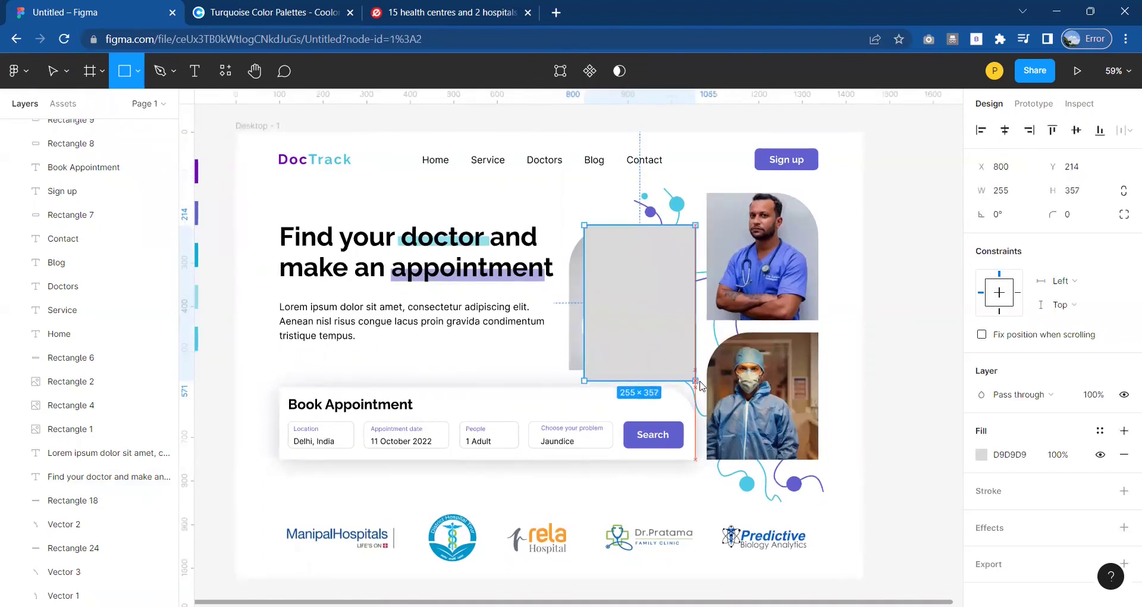
click(980, 455)
click(928, 536)
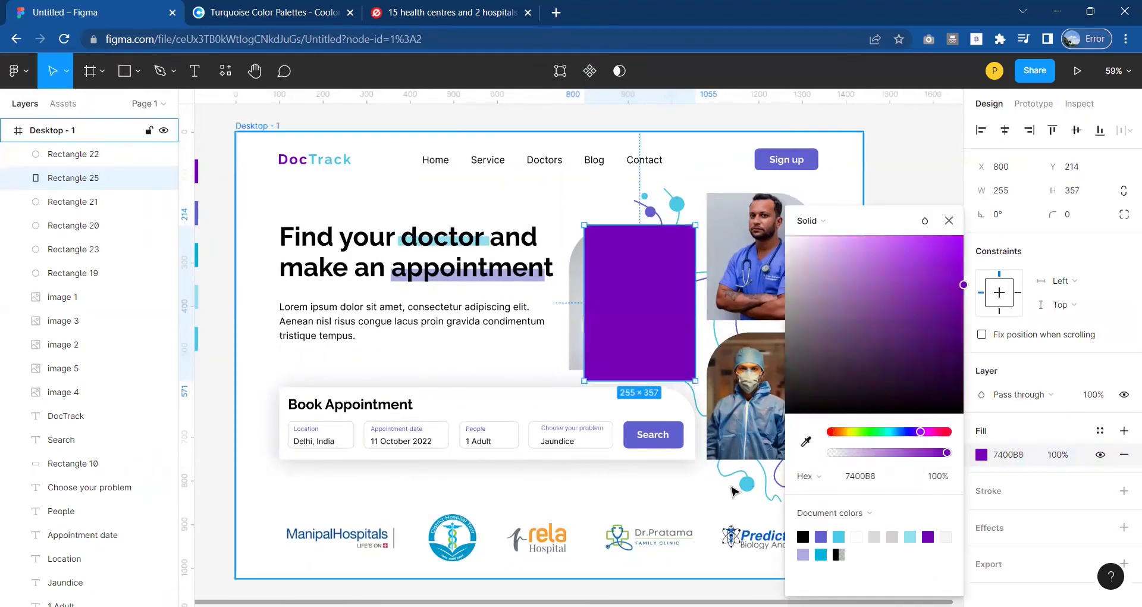
key(ctrl+shift+bracketleft)
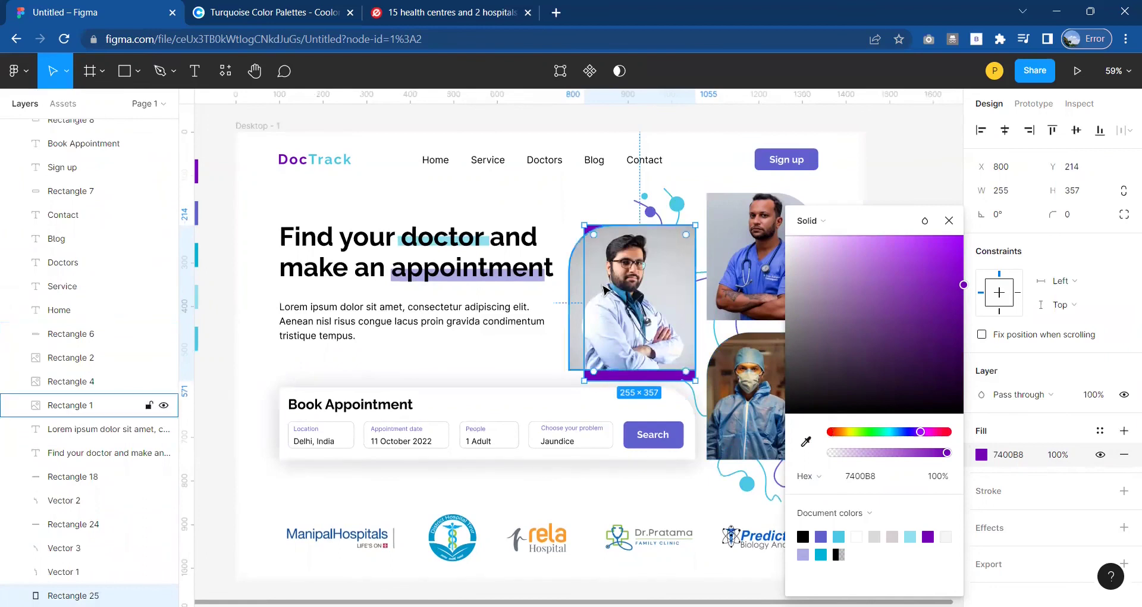
- Recolor the rectangle cyan 48CAE4 and move it to the frame's top-left corner
mouse_move(594, 234)
mouse_down()
mouse_move(604, 258)
mouse_move(597, 228)
mouse_up()
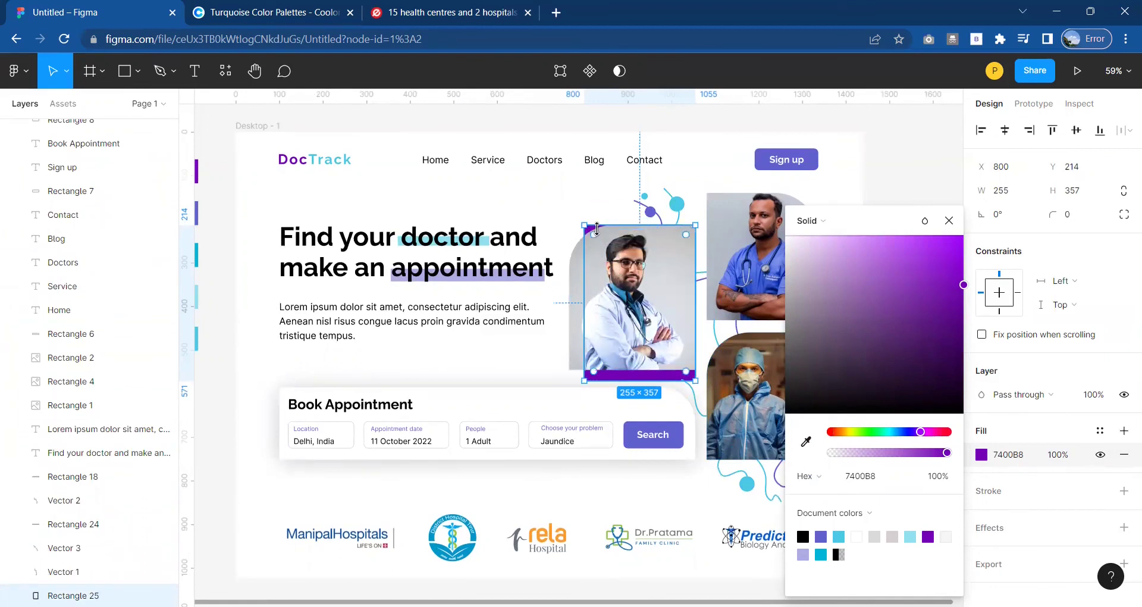
click(821, 536)
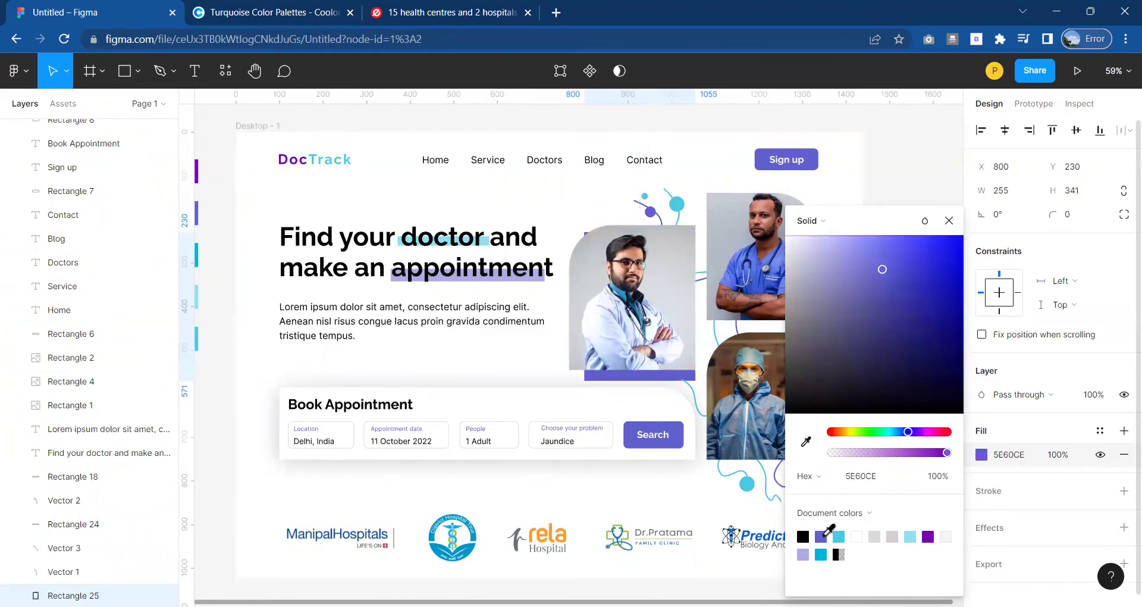
click(839, 537)
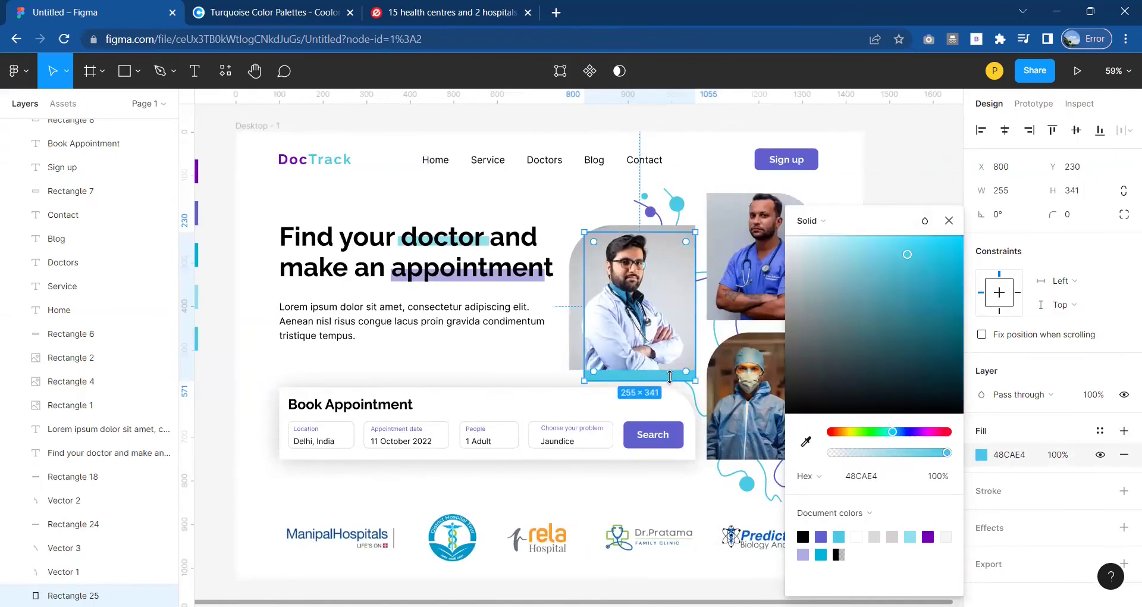
click(899, 167)
click(590, 375)
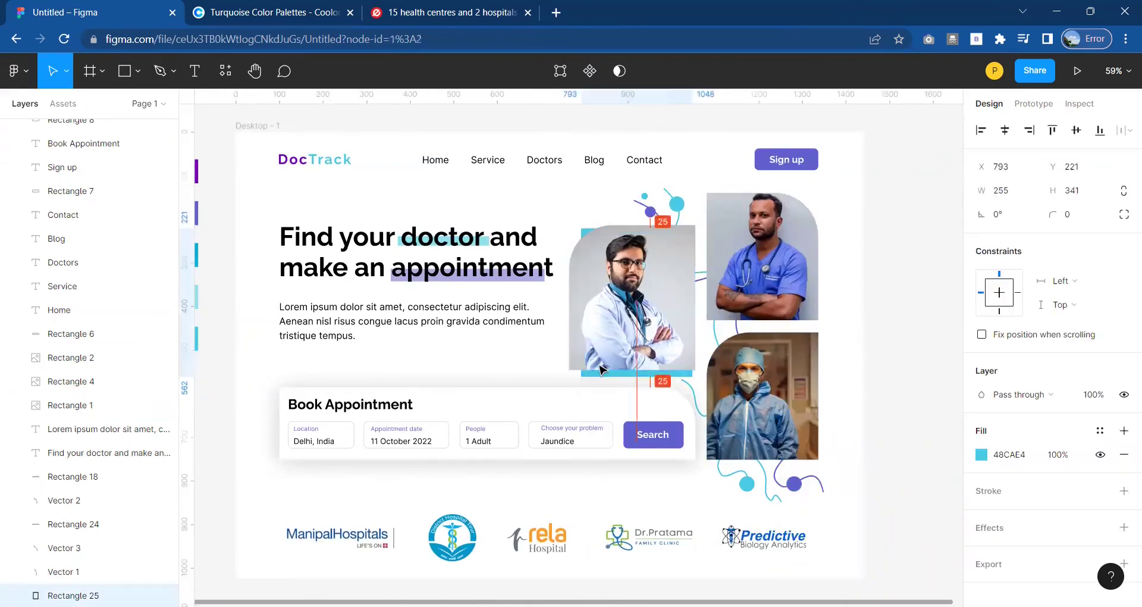
mouse_move(591, 375)
mouse_down()
mouse_move(424, 379)
mouse_move(434, 361)
mouse_up()
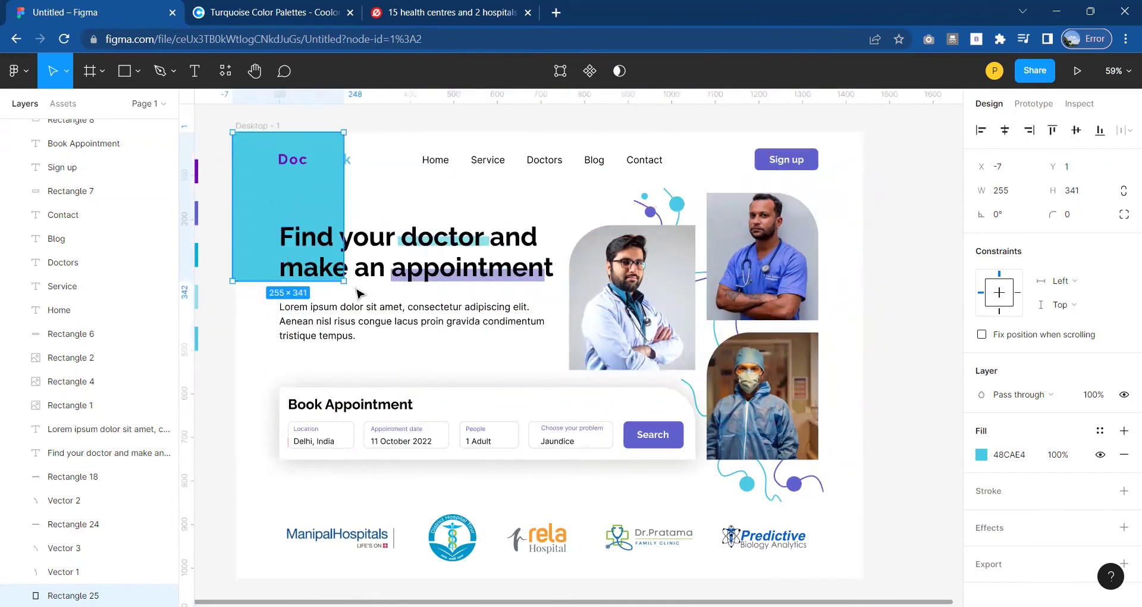
- Resize the rectangle to 1447×850 with a pale cyan E0FAFF-to-white linear gradient
drag(434, 360, 863, 503)
click(982, 455)
click(811, 219)
click(815, 239)
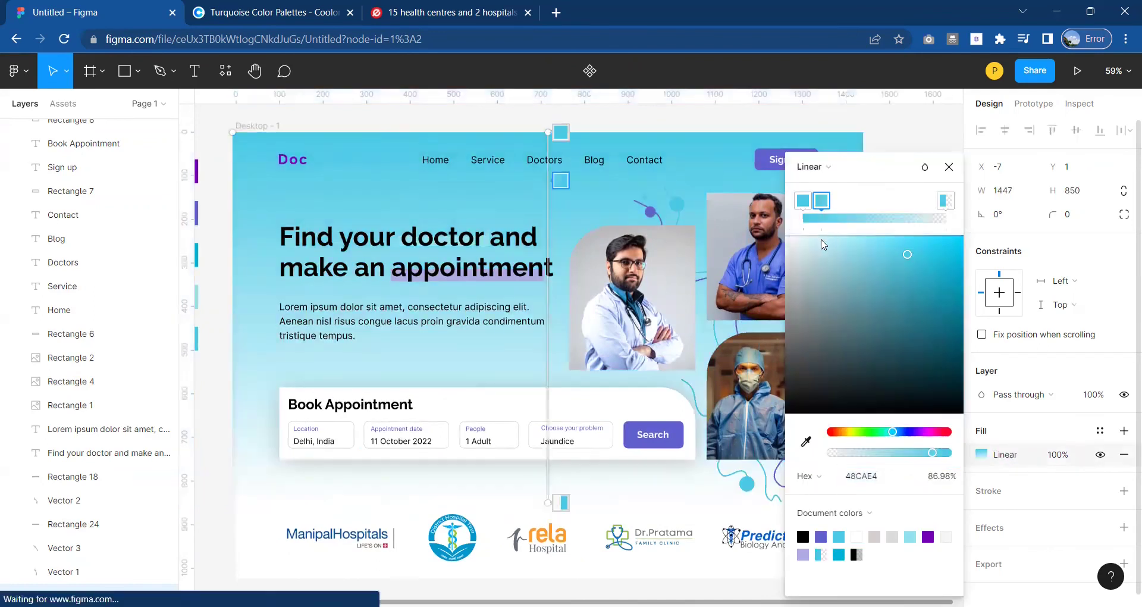
key(ctrl+z)
key(ctrl+z)
key(ctrl+z)
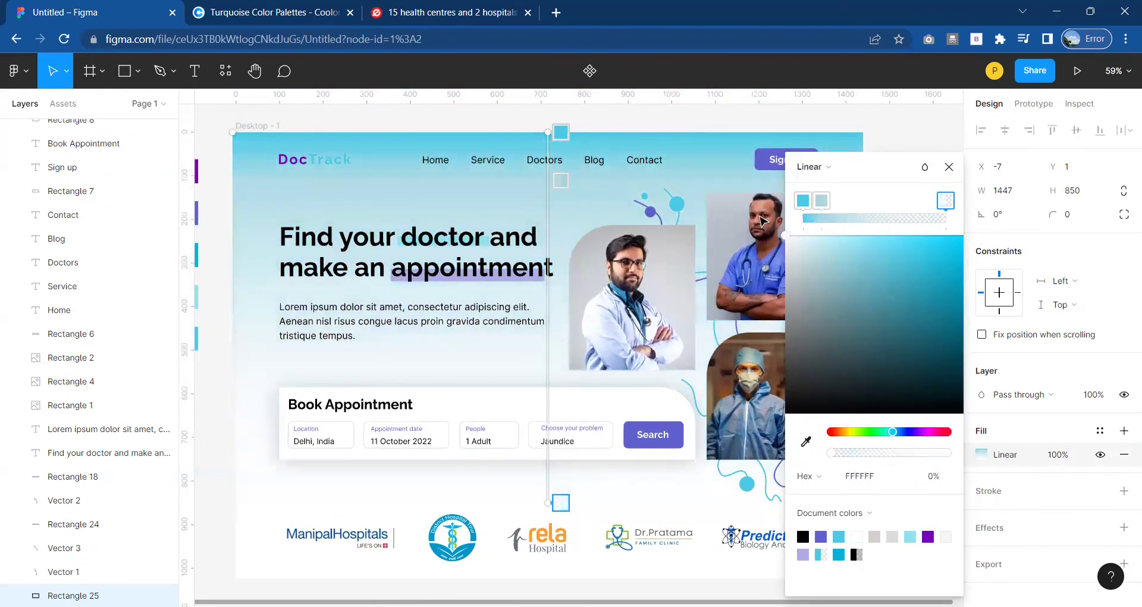
drag(820, 245, 845, 238)
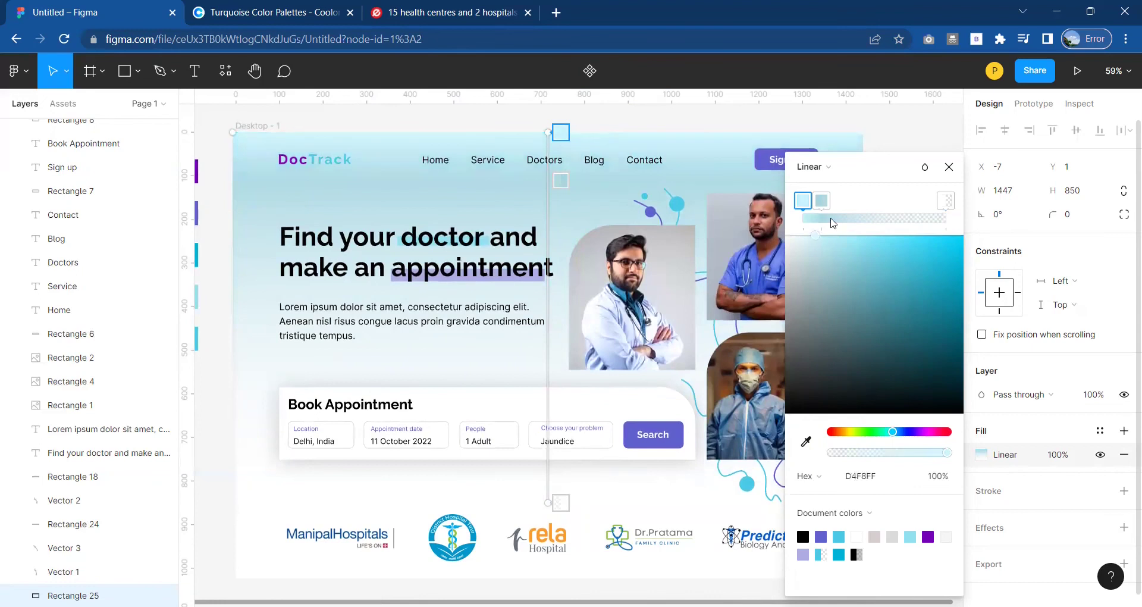
drag(826, 199, 826, 228)
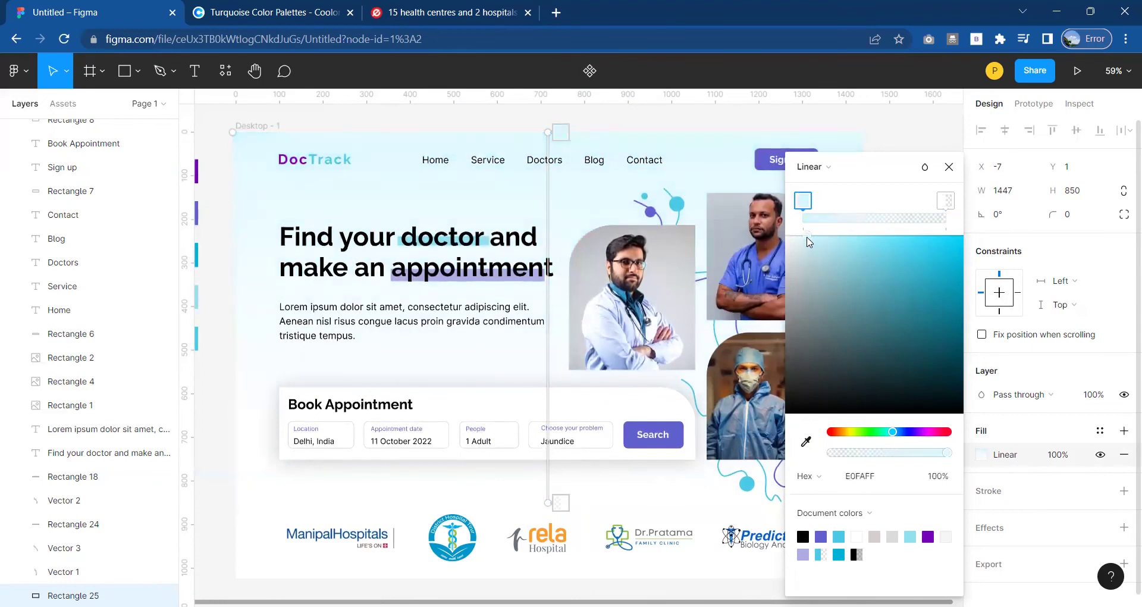
click(891, 138)
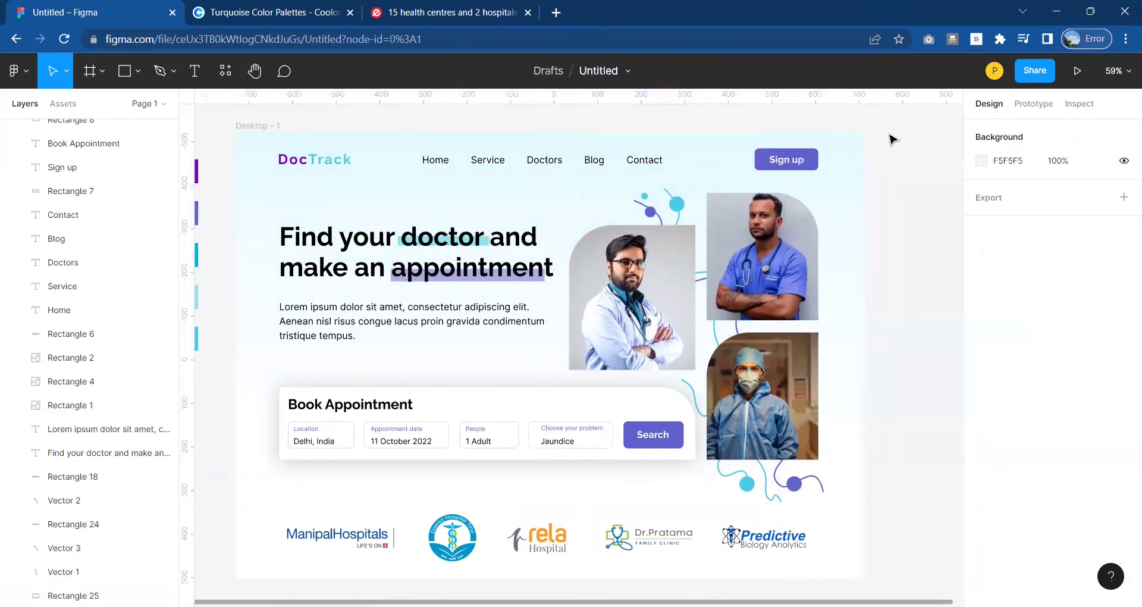